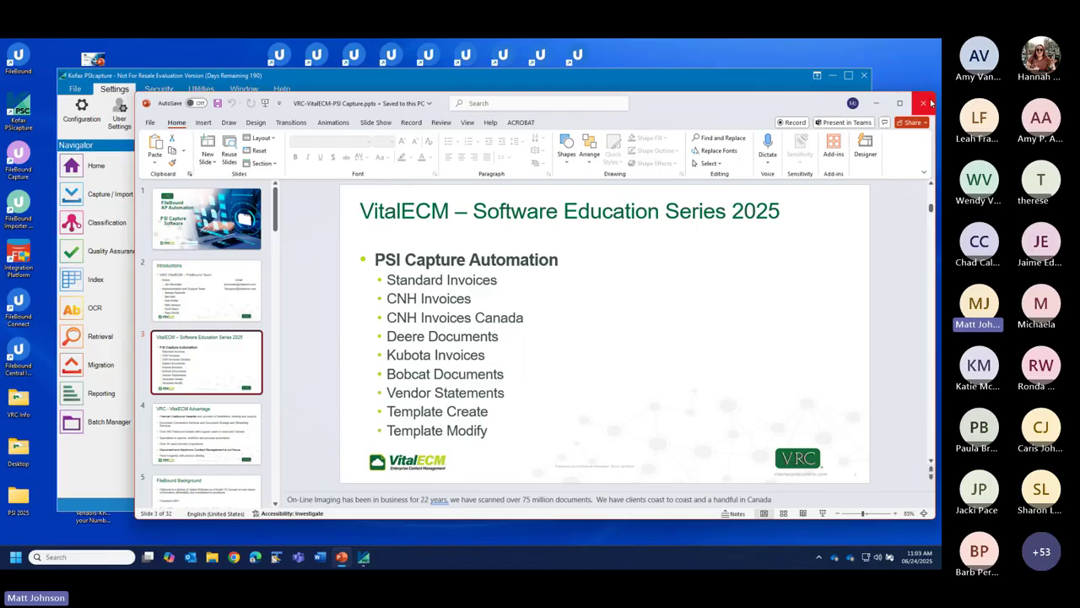
- Close the presentation, maximize Kofax PSIcapture and open Capture / Import with the Vendor Statement Demo profile
left_click(928, 103)
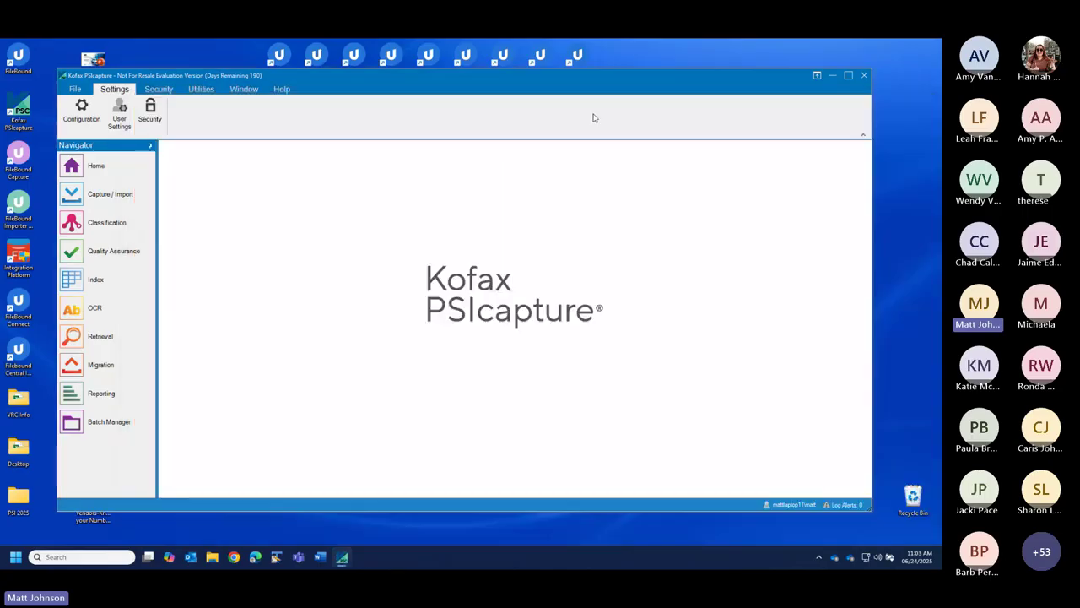
double_click(508, 78)
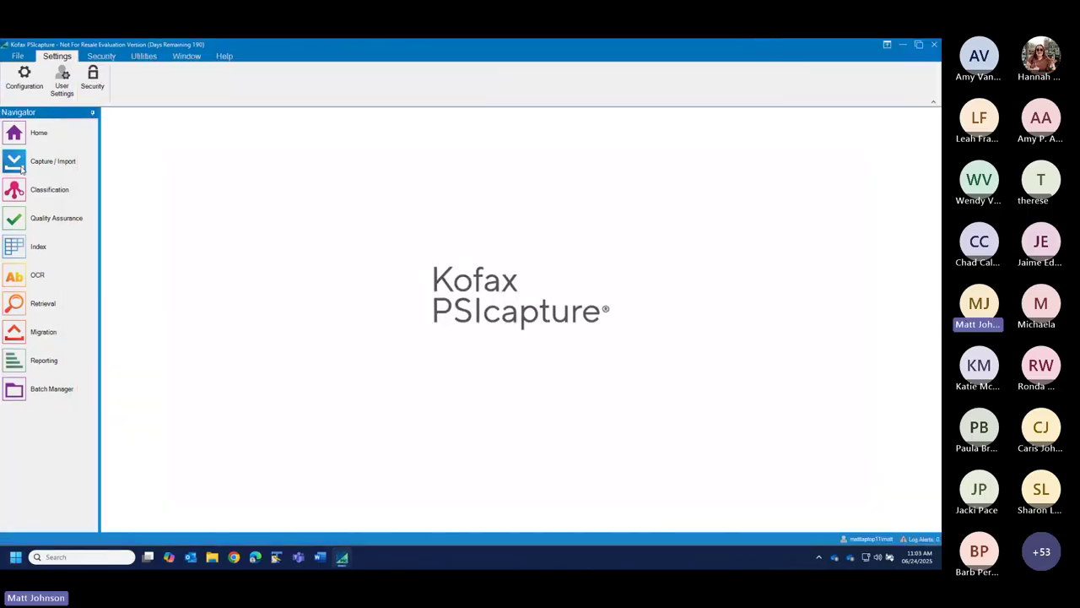
left_click(20, 167)
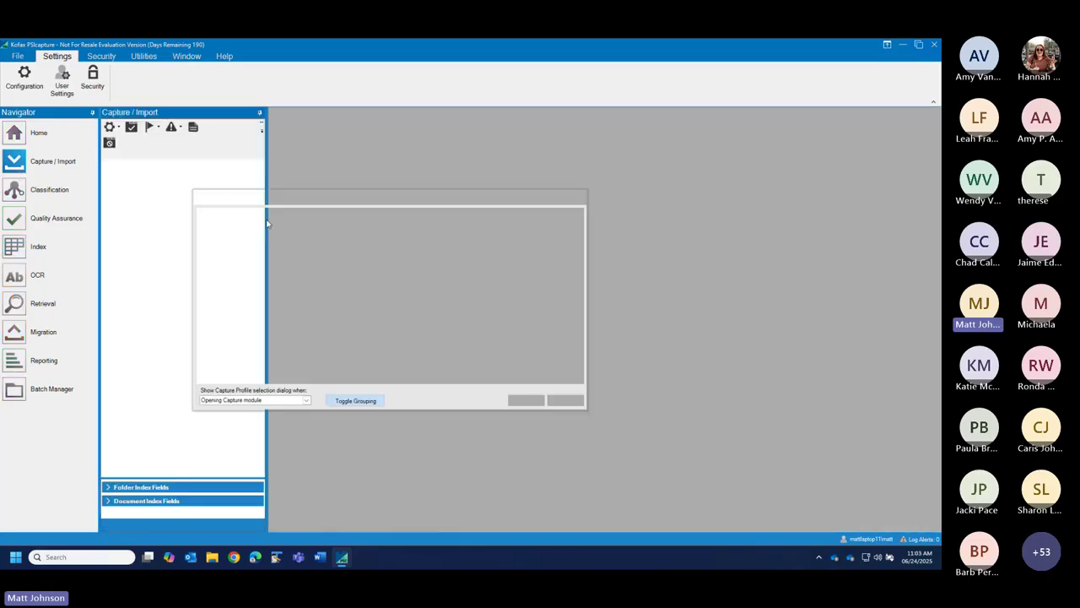
left_click(285, 310)
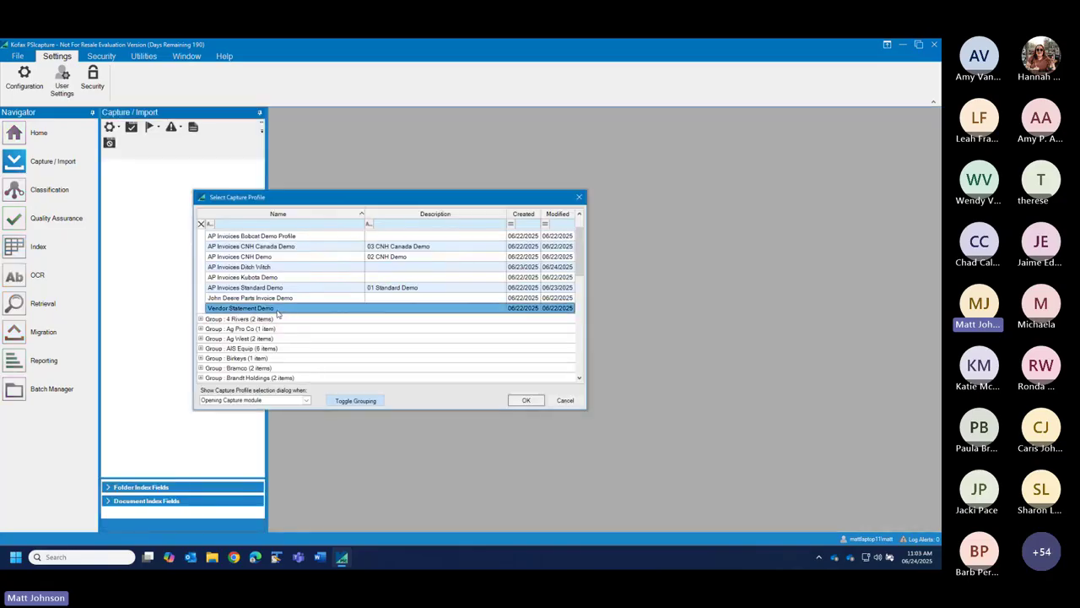
left_click(526, 402)
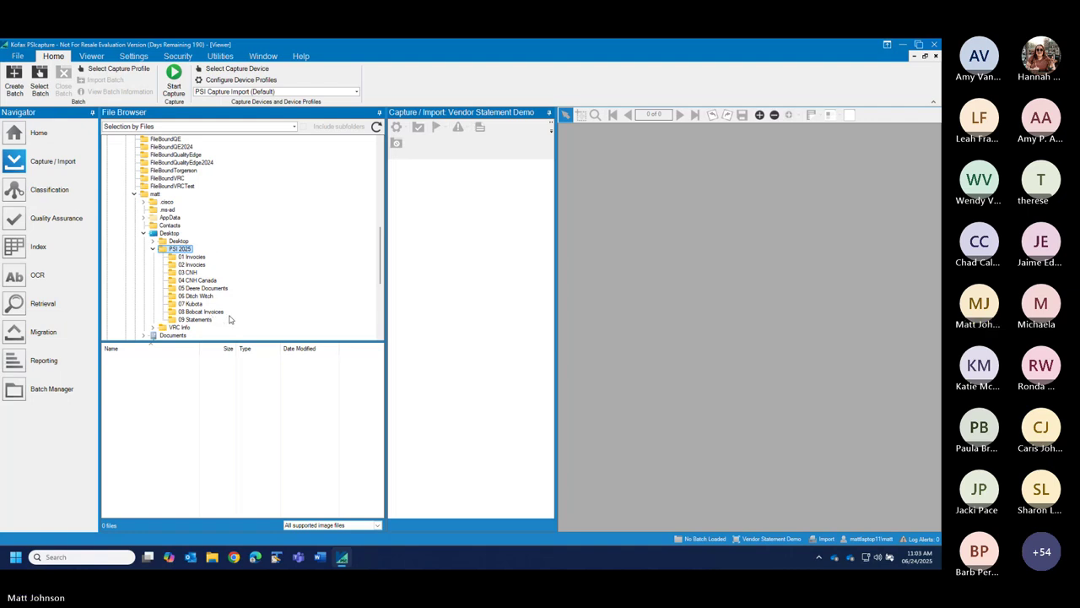
- Import pdf33941.pdf and Statement 271.pdf from the 09 Statements folder, and close the batch to continue with Classification
left_click(194, 321)
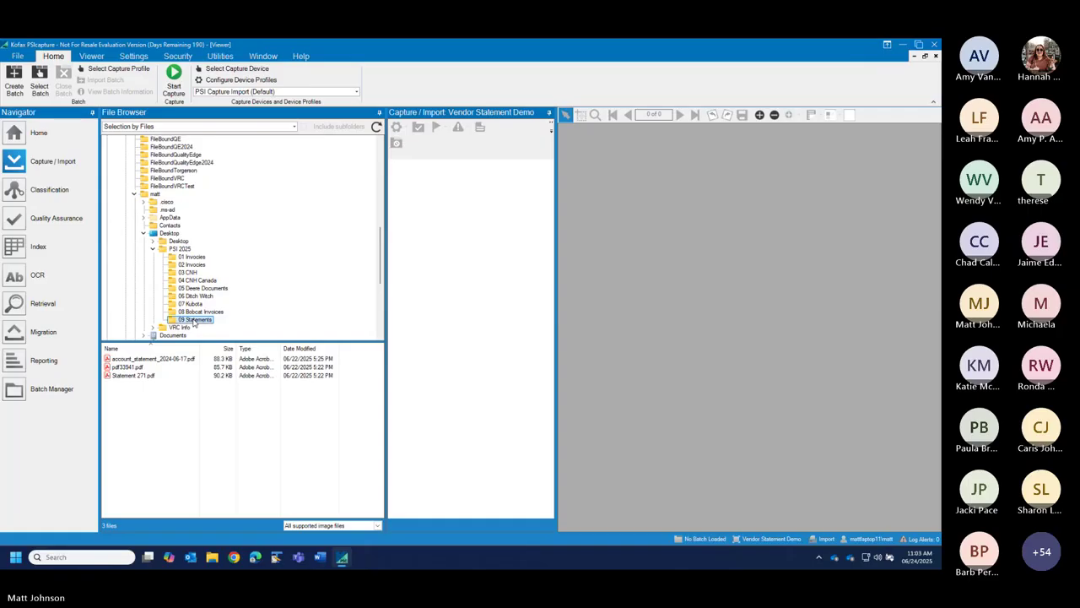
left_click_drag(150, 375, 133, 368)
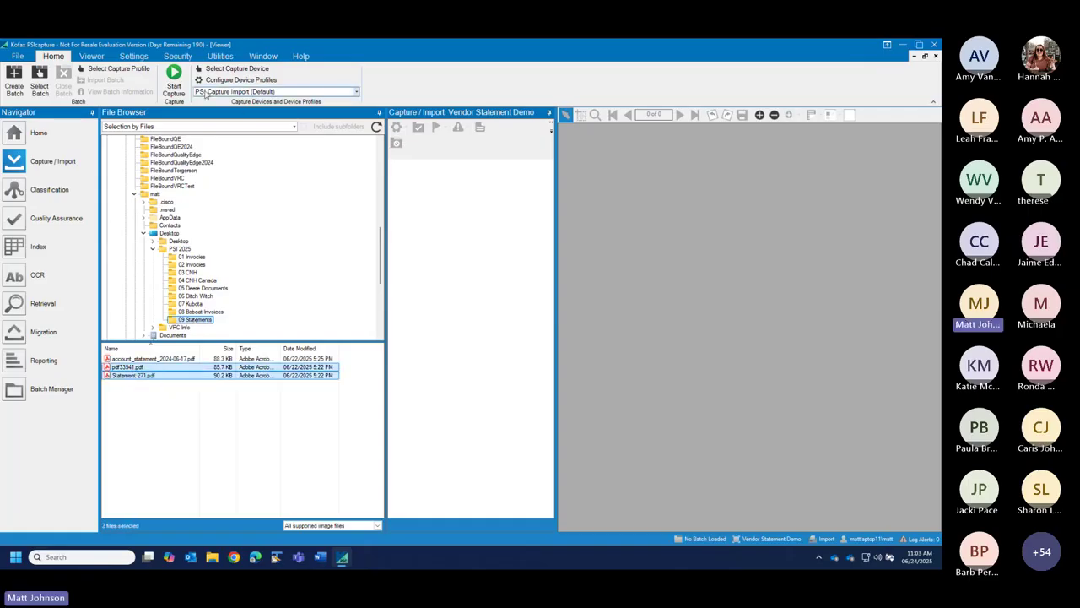
left_click(174, 90)
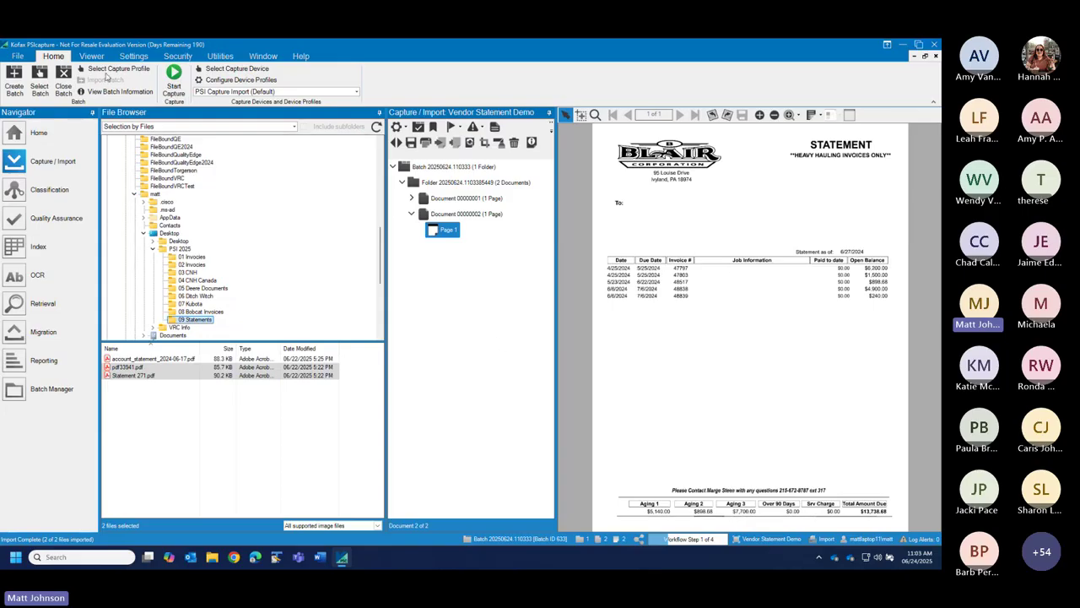
left_click(65, 74)
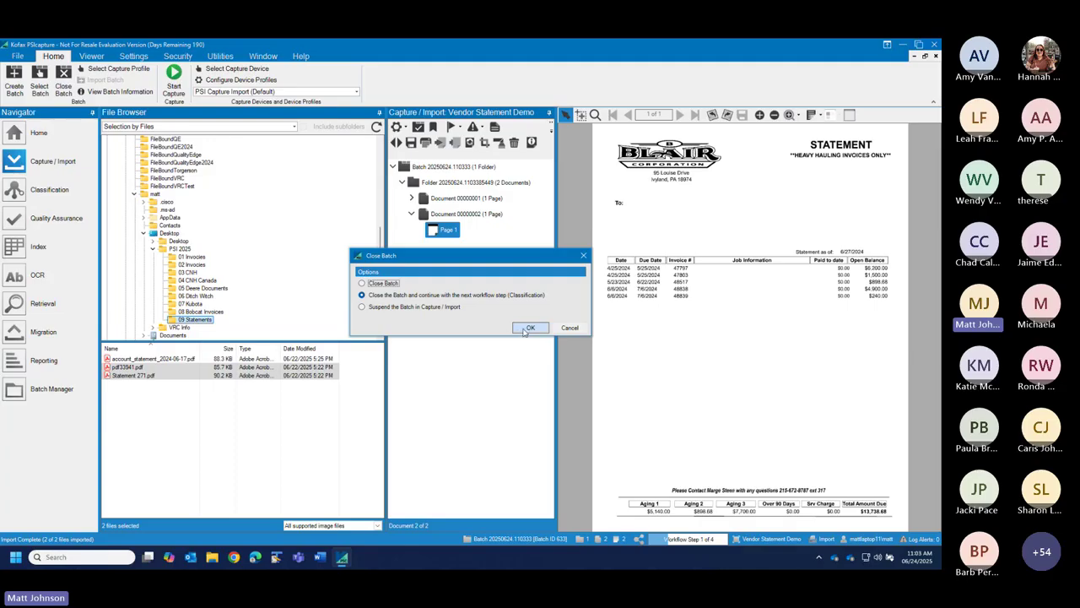
left_click(527, 329)
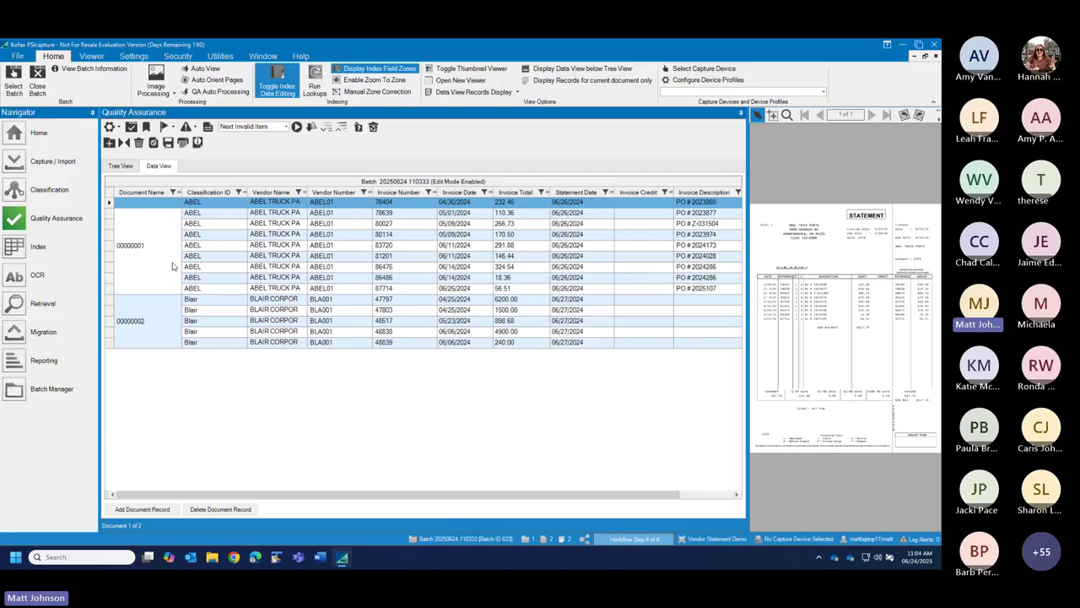
- Enable zoom to zone and check the Abel statement's invoice numbers row by row against the document image
left_click(391, 203)
left_click(374, 79)
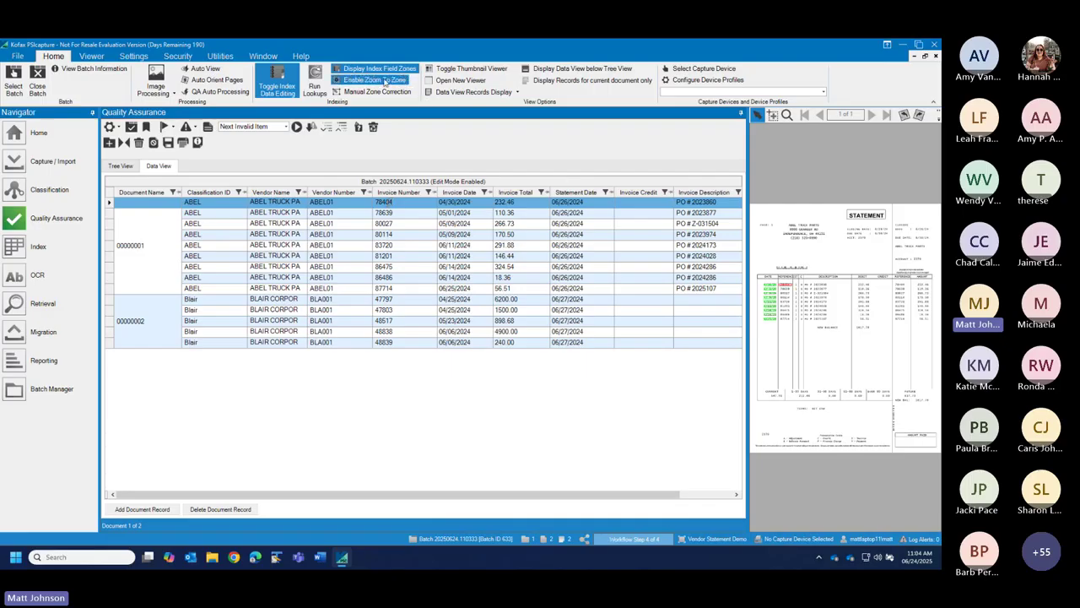
left_click(397, 212)
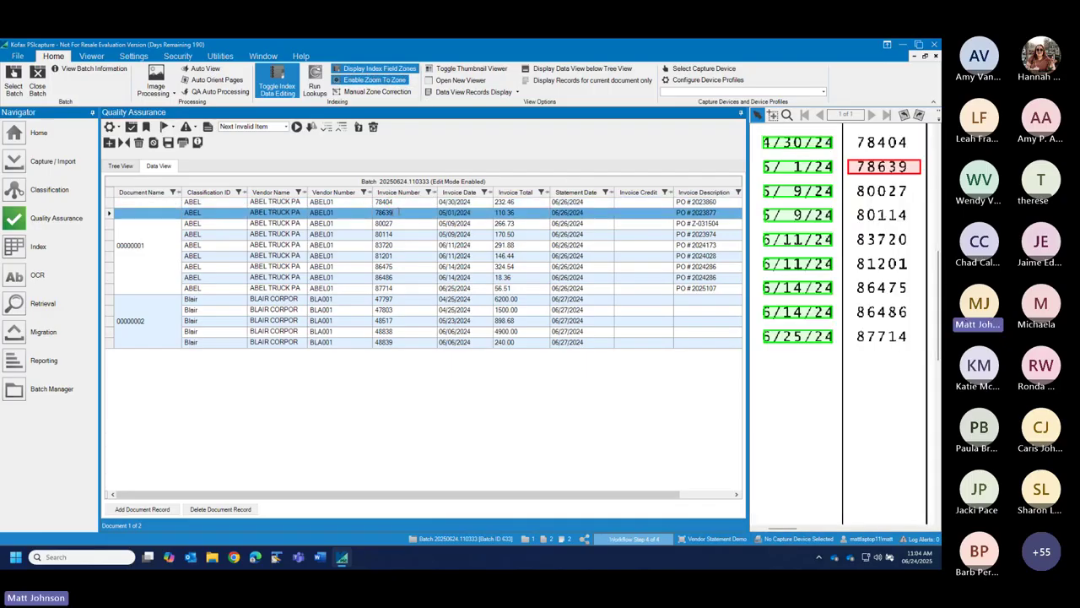
key("Down")
key("Down")
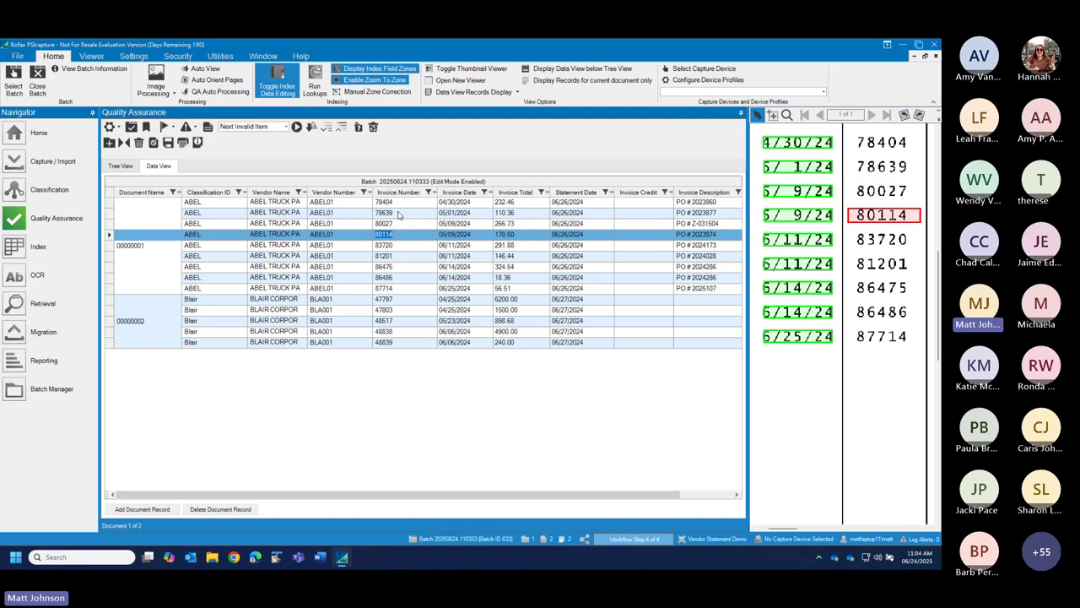
key("Down")
key("Down")
key("Down")
key("Down")
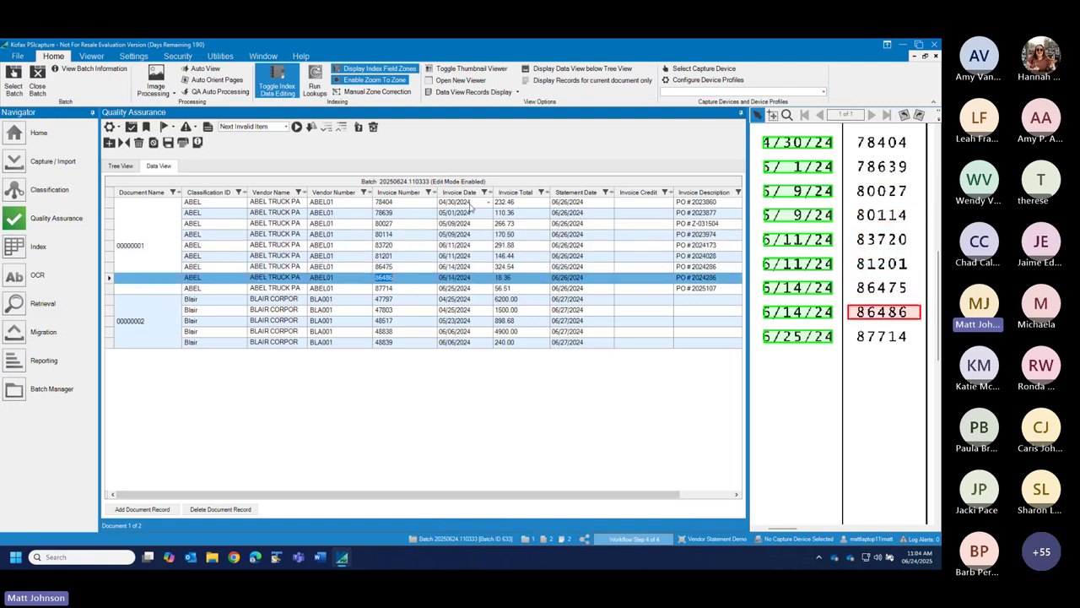
- Check the invoice date, invoice total and statement date of the first Abel record against the statement image
left_click(467, 203)
left_click(519, 204)
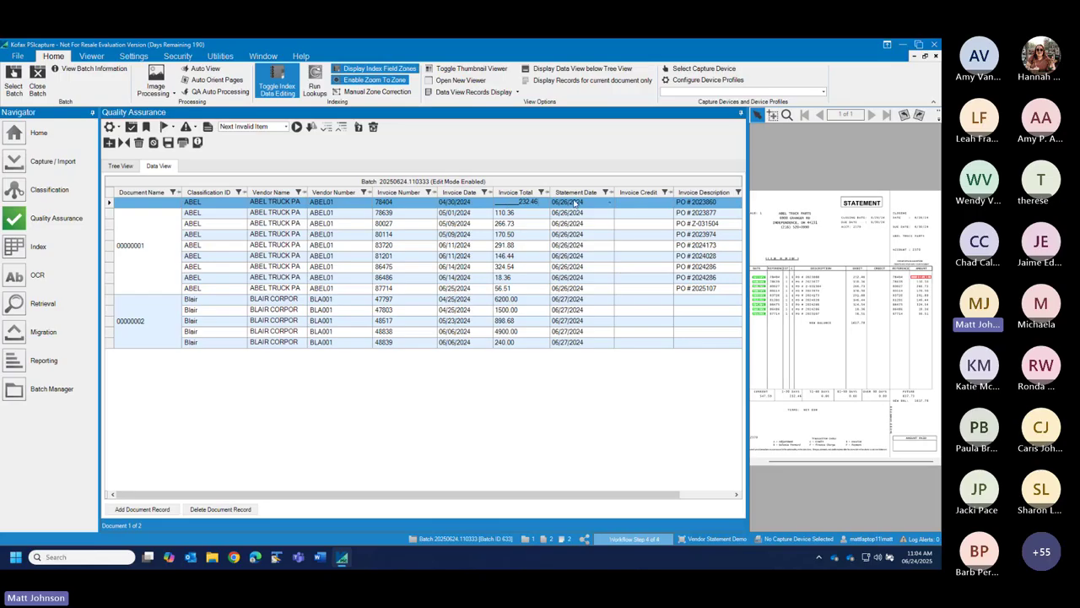
left_click(571, 204)
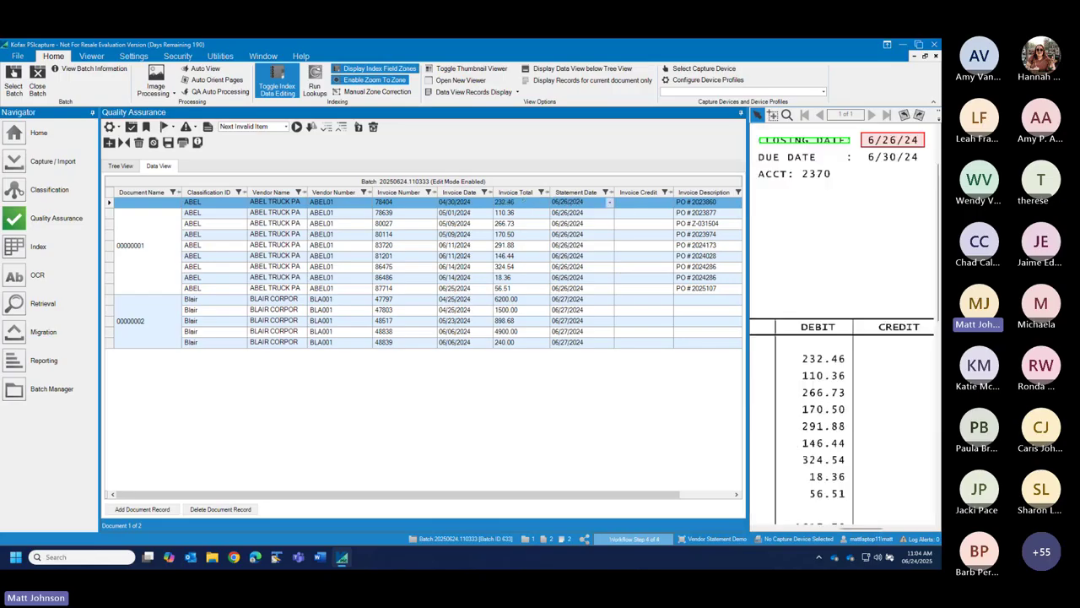
- Check the invoice descriptions of the Abel and Blair records one by one against their statement images
left_click(710, 202)
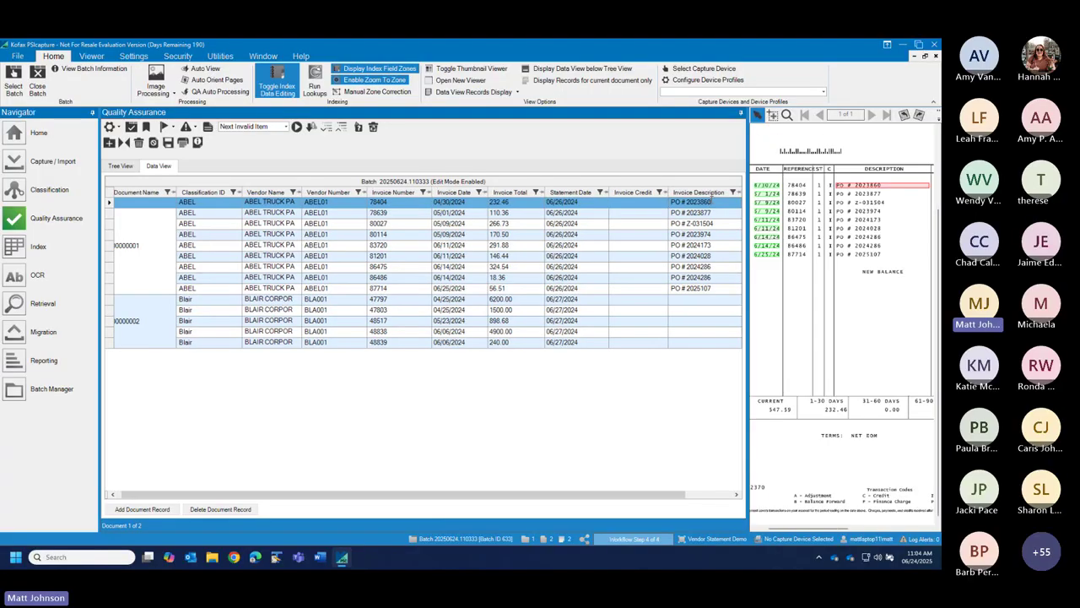
key("Down")
key("Down")
key("Down")
key("Down")
key("Down")
key("Down")
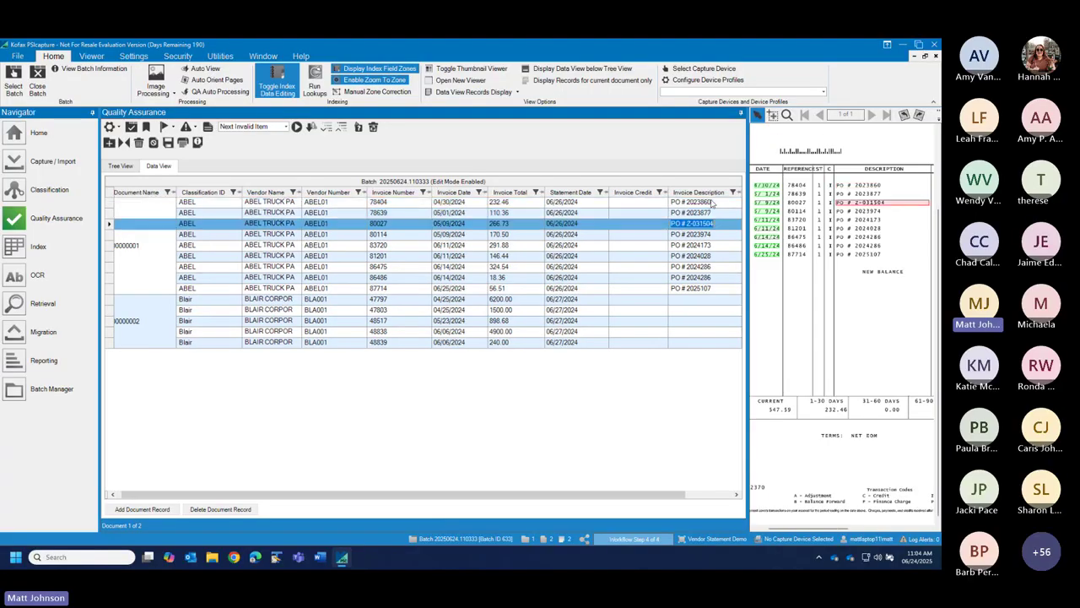
key("Down")
key("Down")
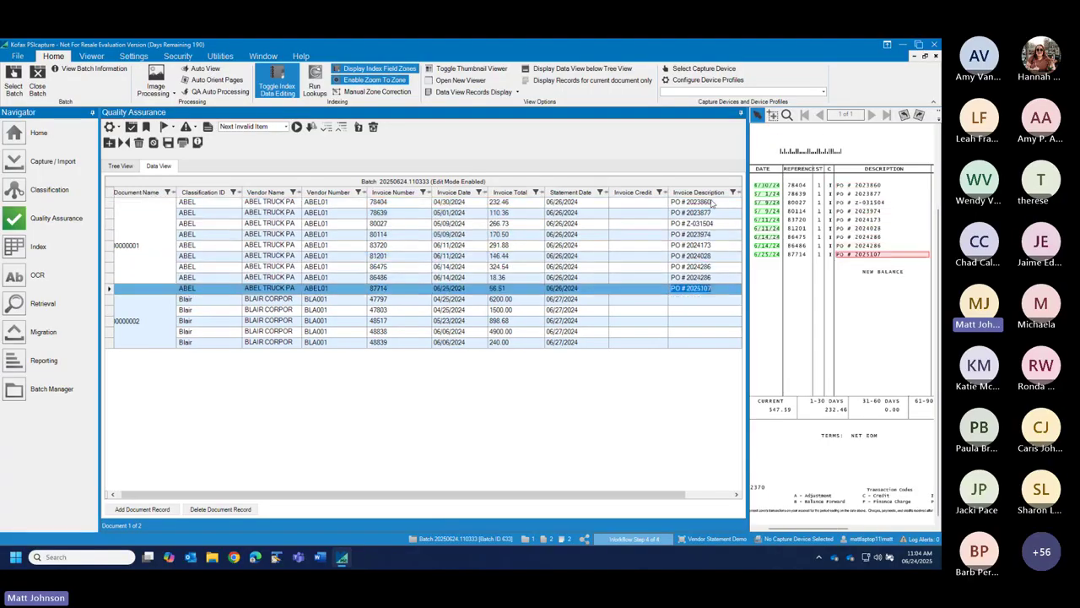
key("Down")
key("Down")
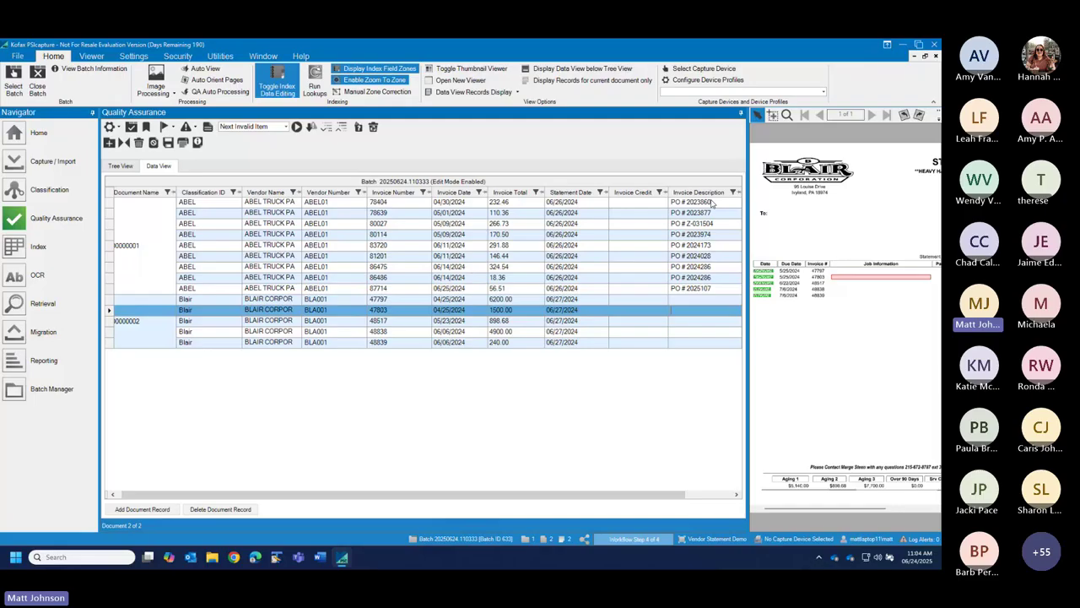
key("Down")
key("Down")
key("Down")
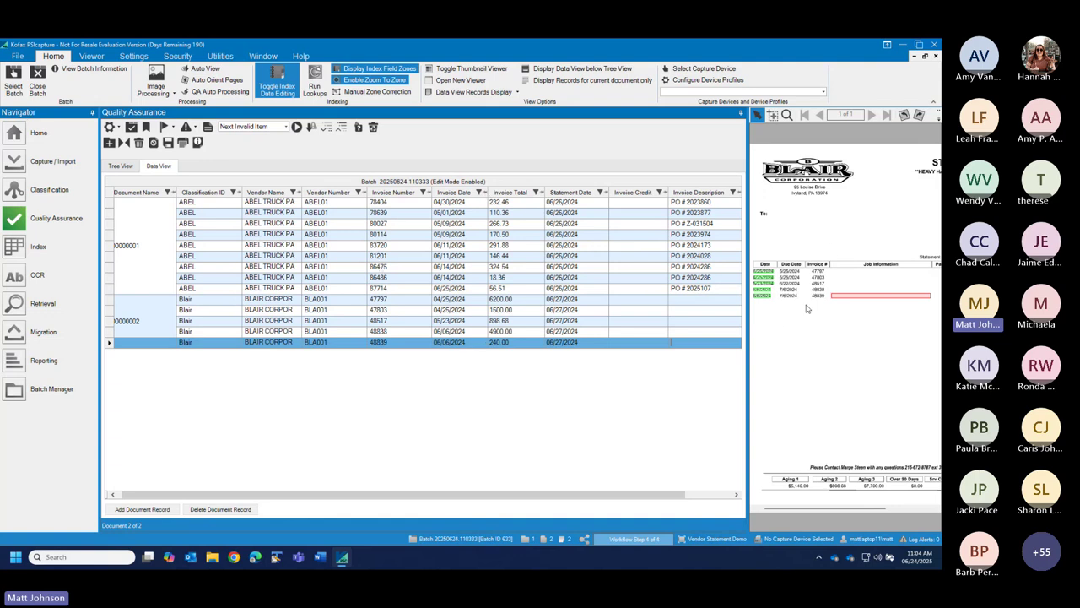
- Suspend the batch in Quality Assurance and go to the Batch Manager
left_click(25, 391)
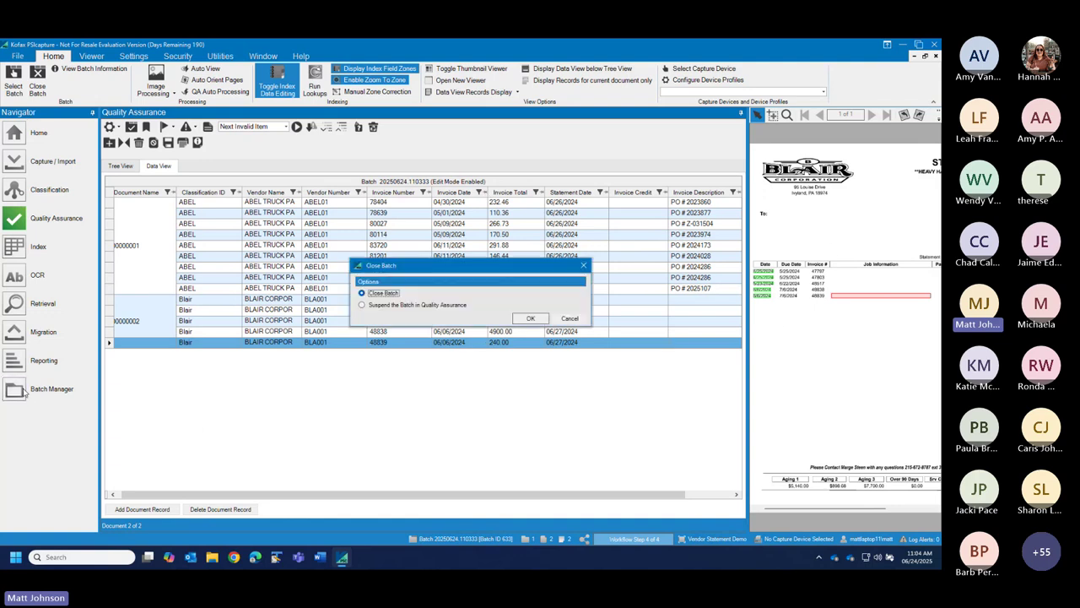
left_click(403, 304)
left_click(525, 318)
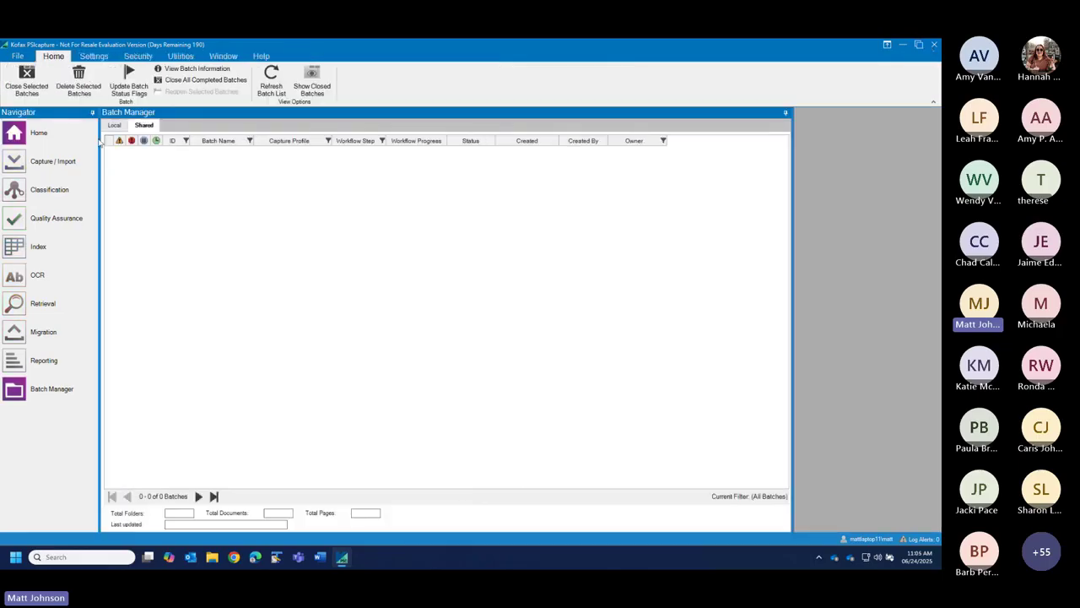
- Open the local Vendor Statement Demo batch 20250622.235545 in Quality Assurance
left_click(113, 126)
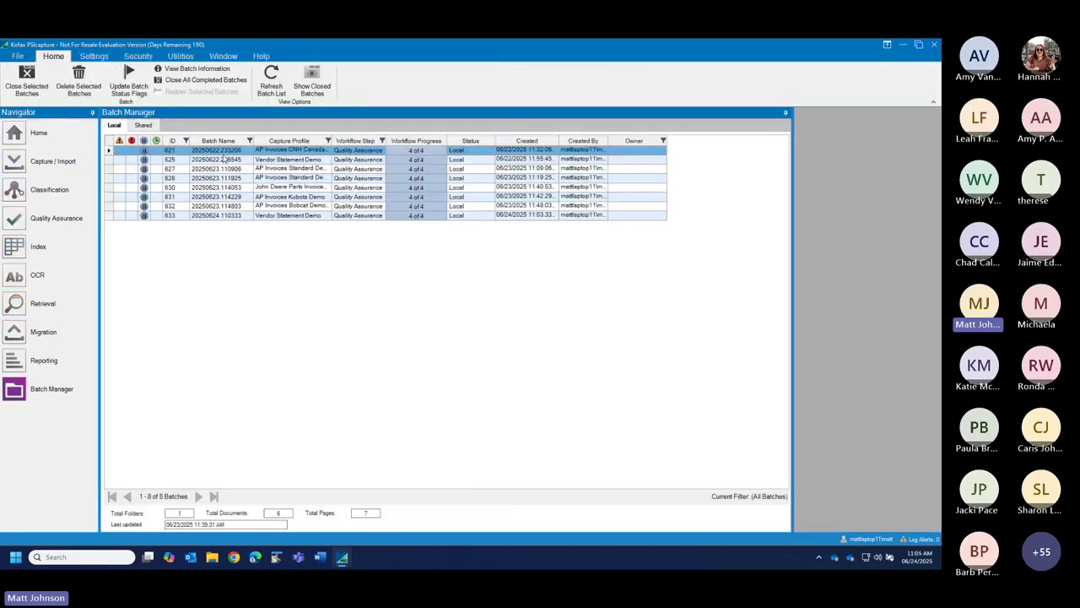
left_click(291, 159)
right_click(292, 159)
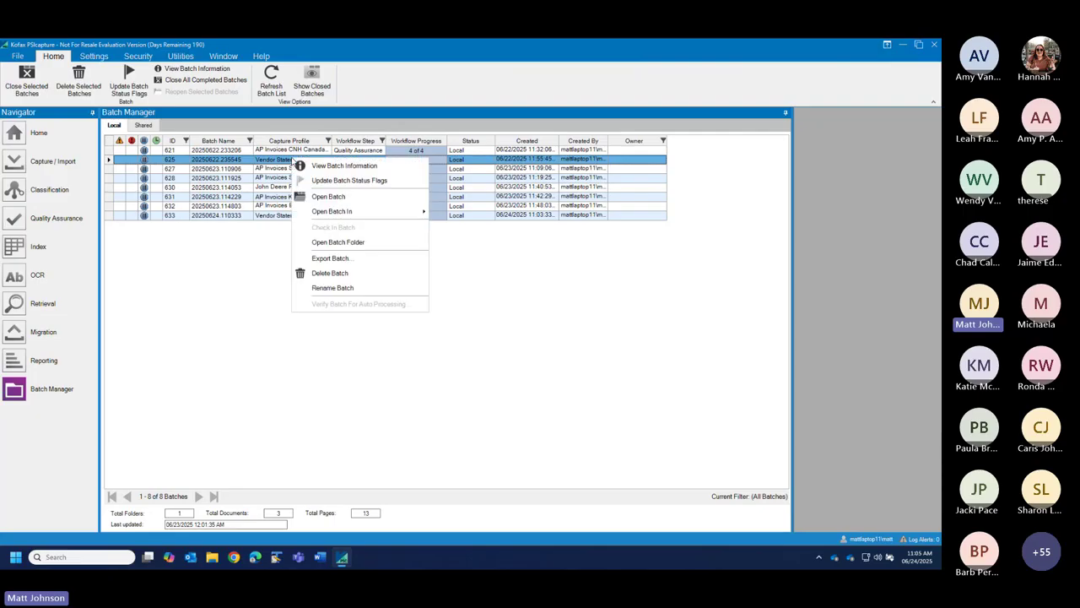
mouse_move(337, 212)
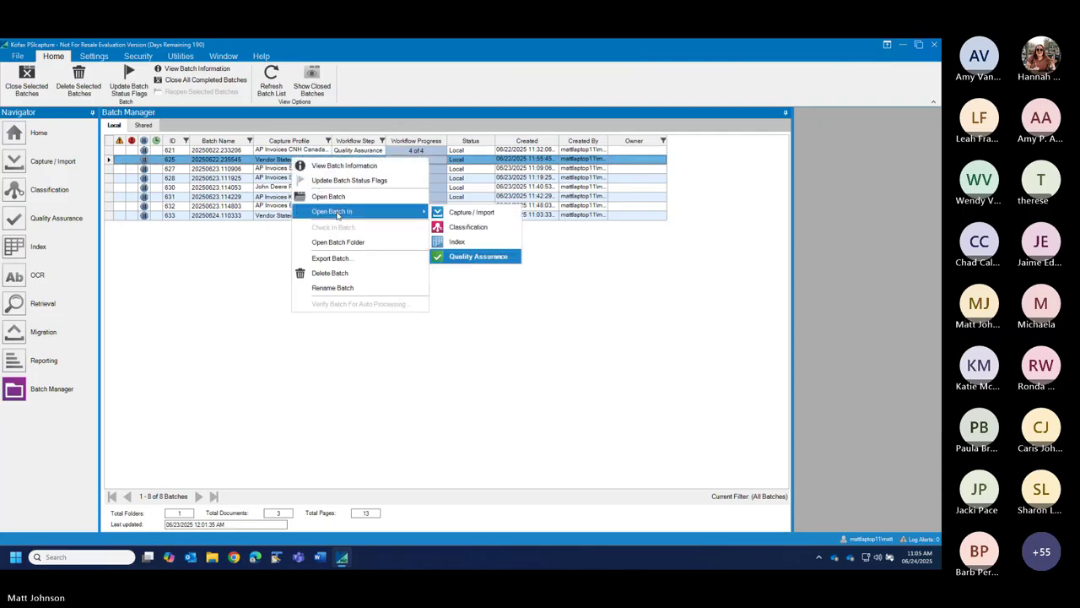
left_click(467, 258)
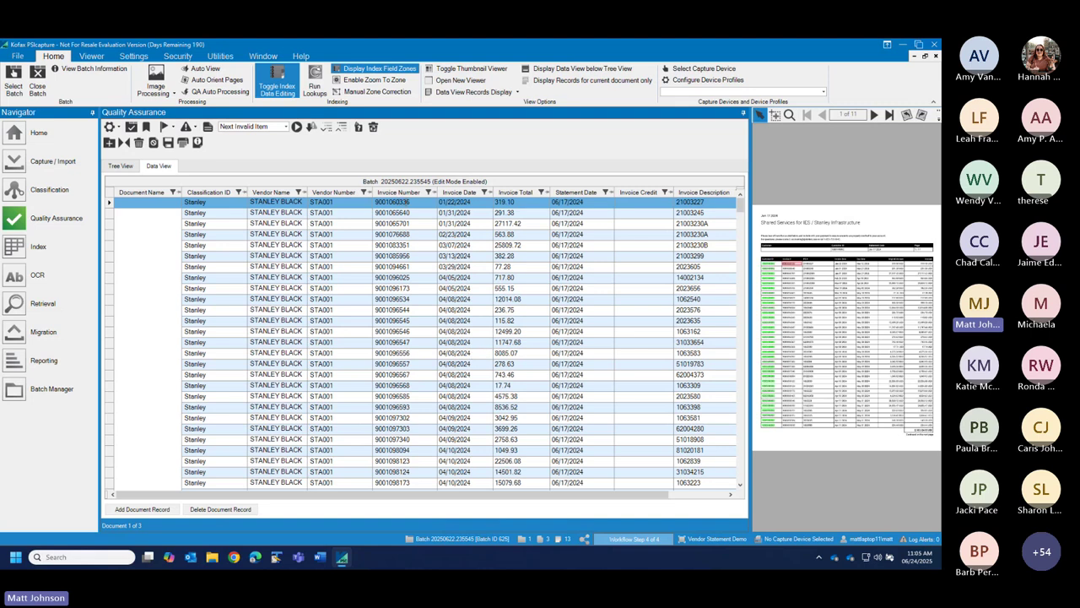
- Enable zoom to zone for the Stanley statement and locate the fifth record's invoice number on the image
left_click(405, 211)
key("Down")
key("Down")
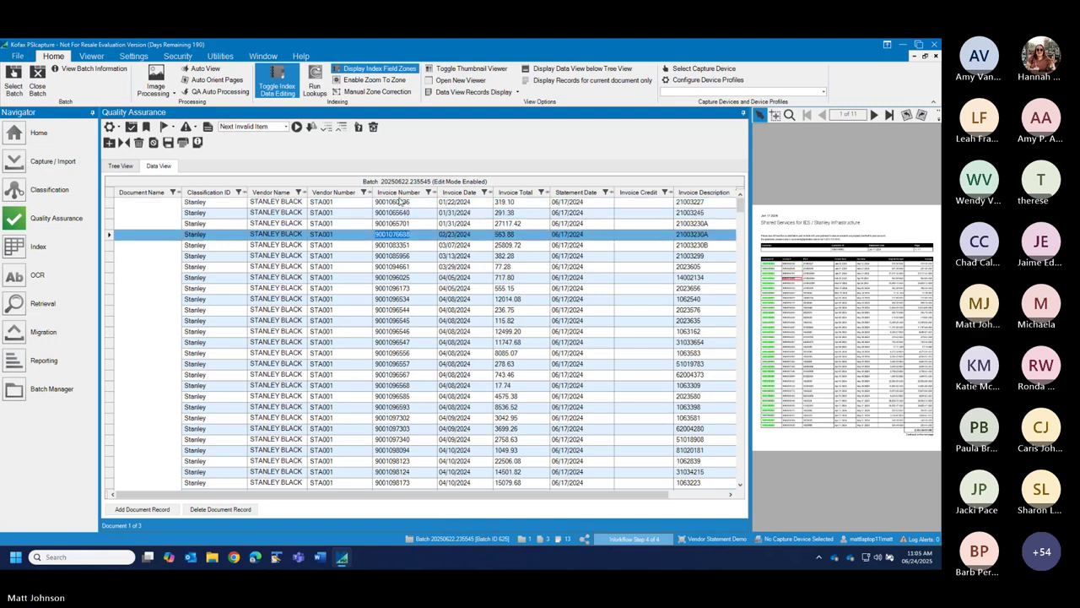
left_click(375, 81)
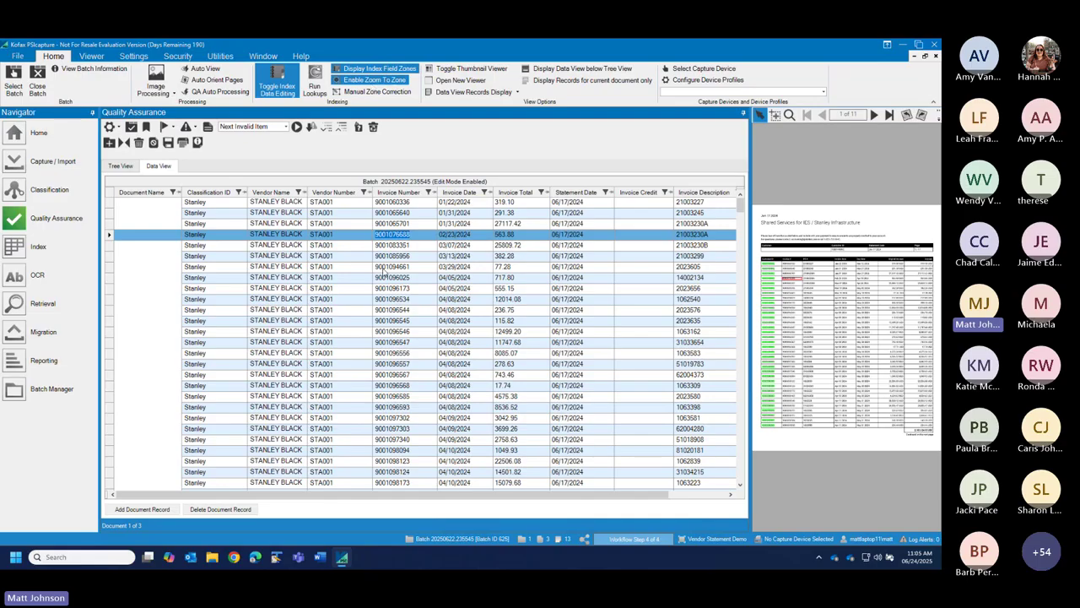
left_click(416, 245)
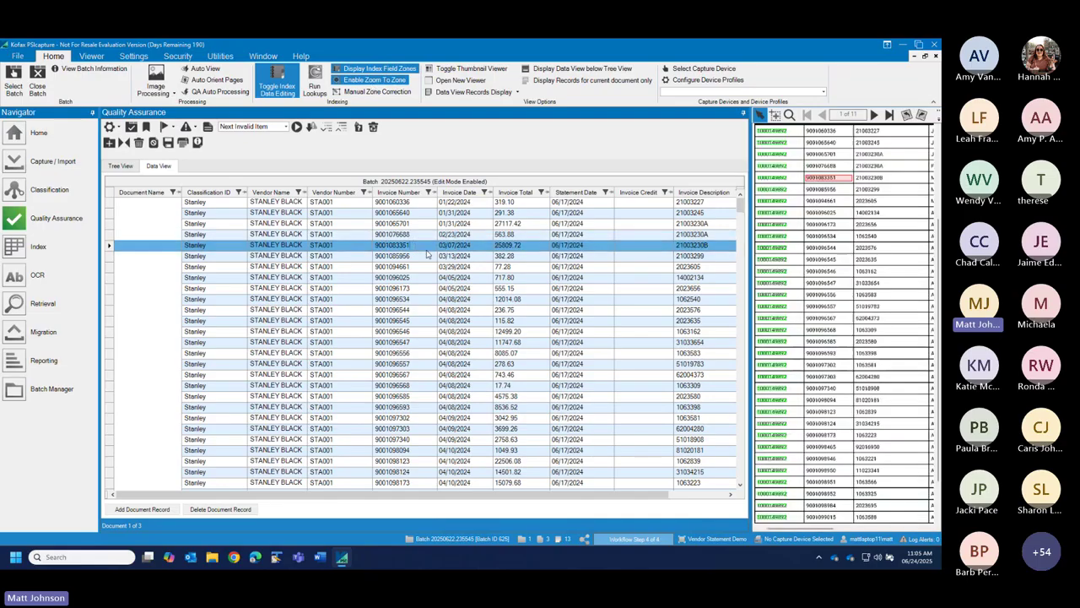
- Examine the remaining Stanley invoice numbers against the statement image, continuing onto its second page
key("Down")
key("Down")
key("Down")
key("Down")
key("Down")
key("Down")
key("Down")
key("Down")
key("Down")
key("Down")
key("Down")
key("Down")
key("Down")
key("Down")
key("Down")
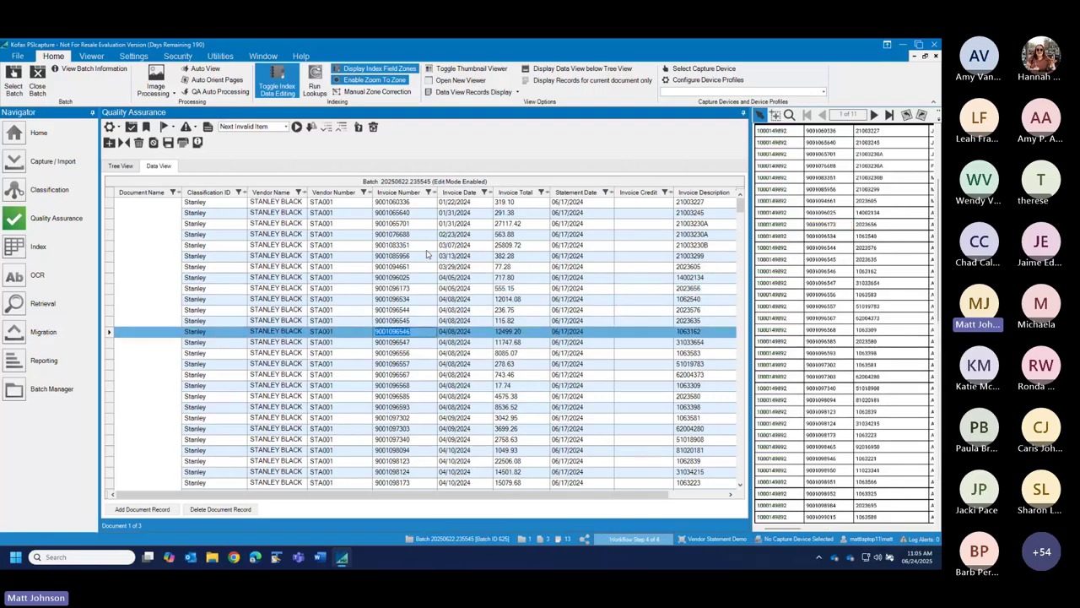
key("Down")
key("Down")
key("Down")
key("Down")
key("Down")
key("Down")
key("Down")
key("Down")
key("Down")
key("Down")
key("Down")
key("Down")
key("Down")
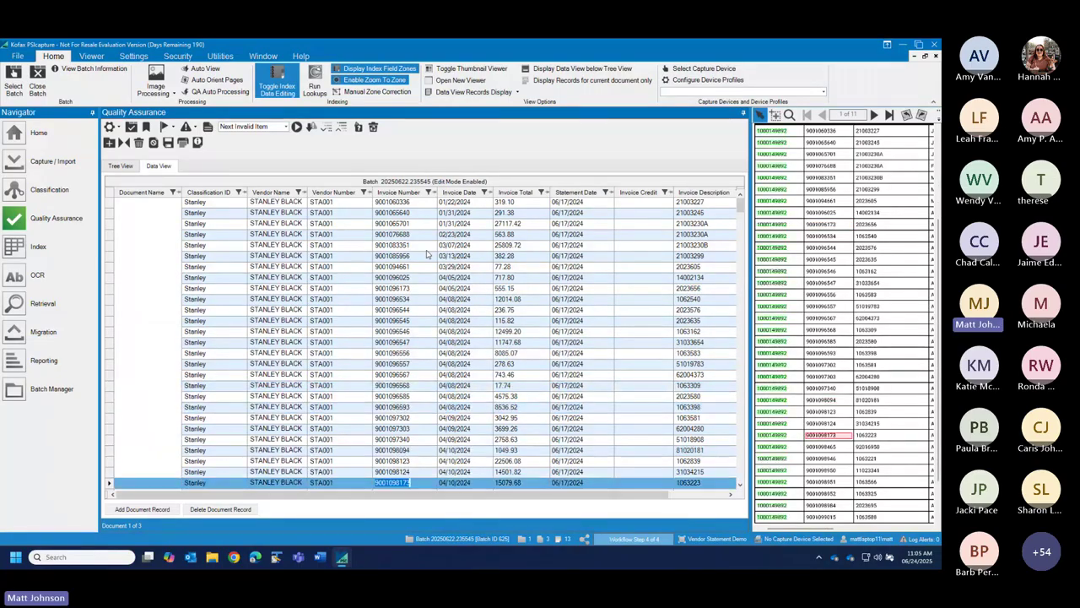
key("Down")
key("Down")
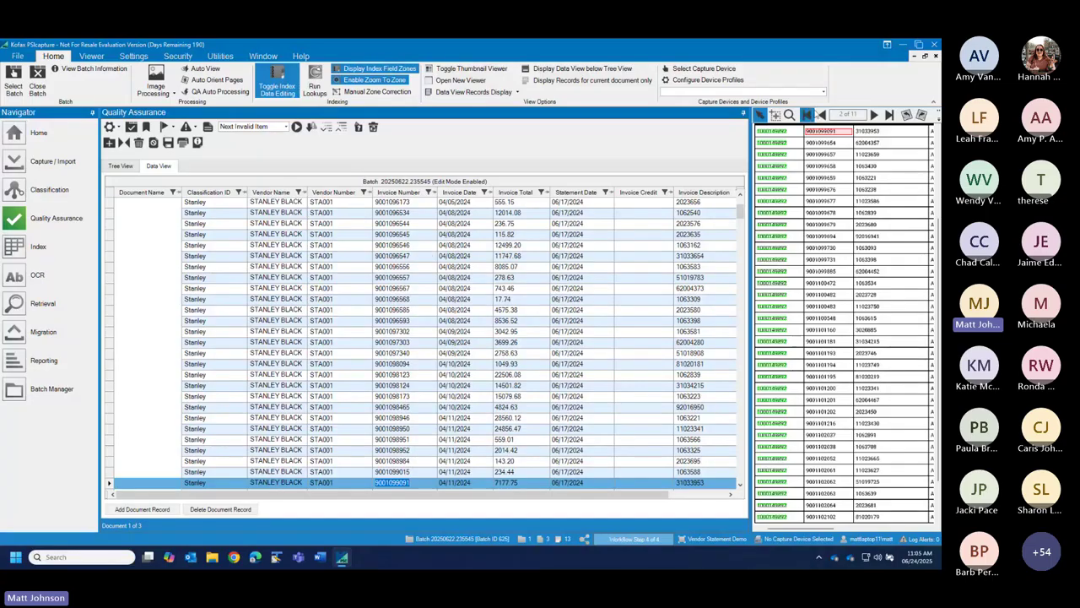
scroll(886, 284, "down", 2)
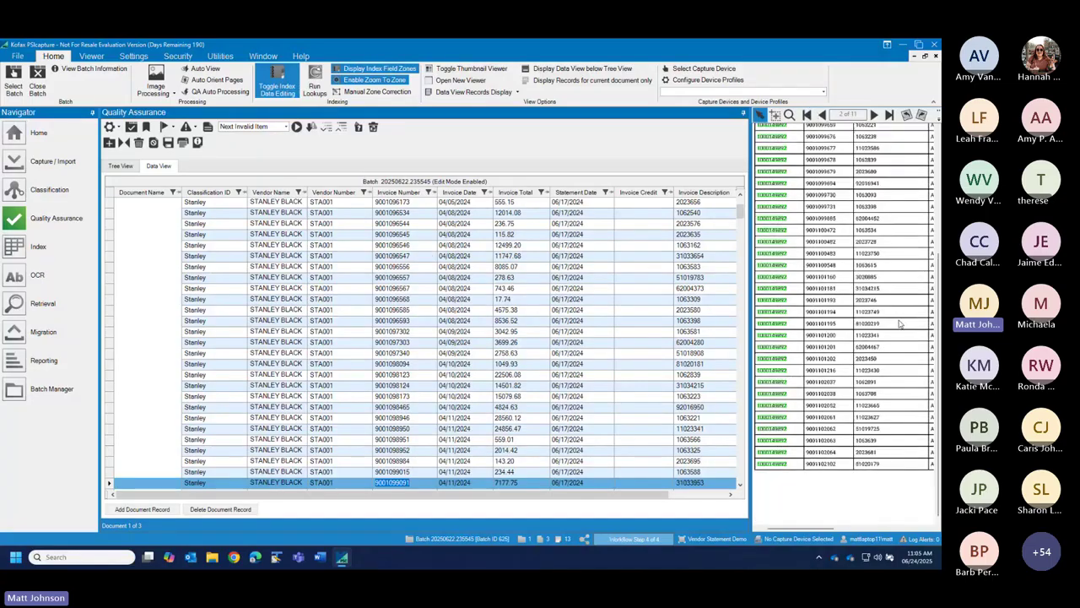
scroll(475, 381, "down", 6)
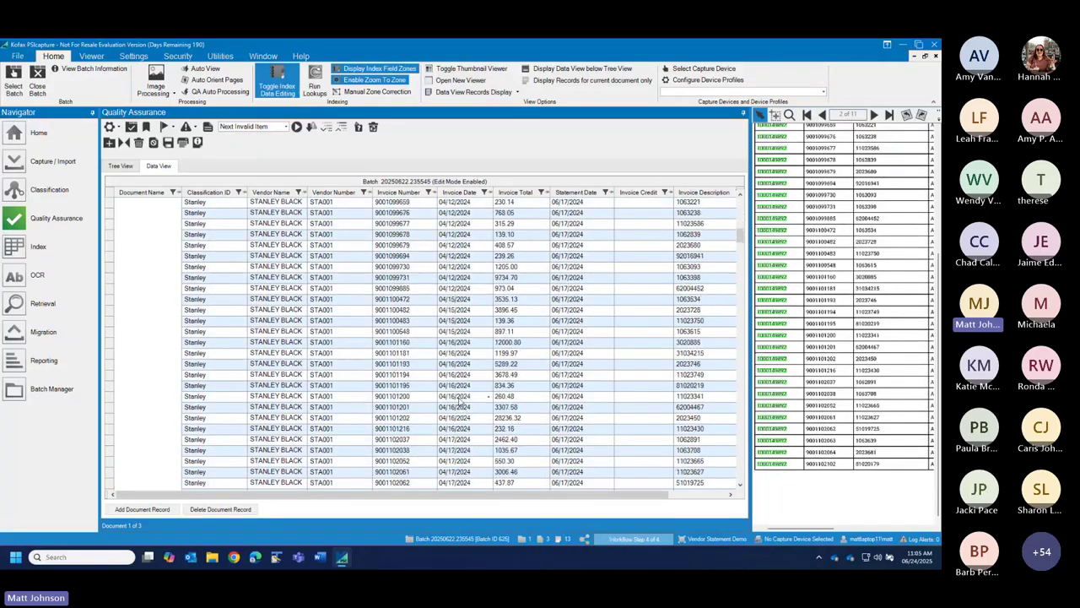
- Locate the last Stanley record's invoice number, invoice total and description on the statement image
scroll(475, 382, "down", 9)
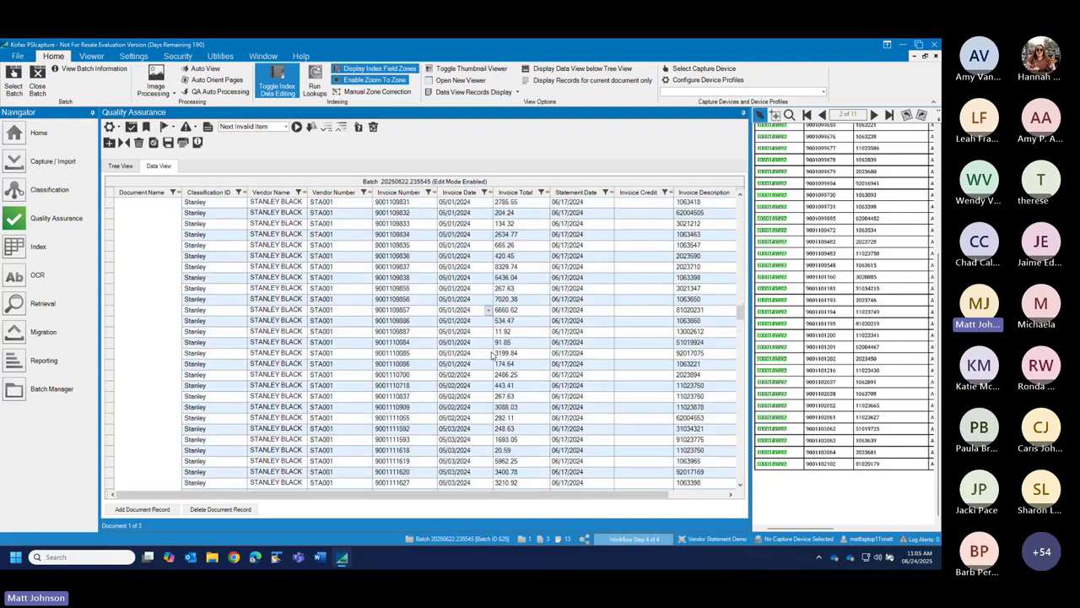
scroll(477, 365, "down", 9)
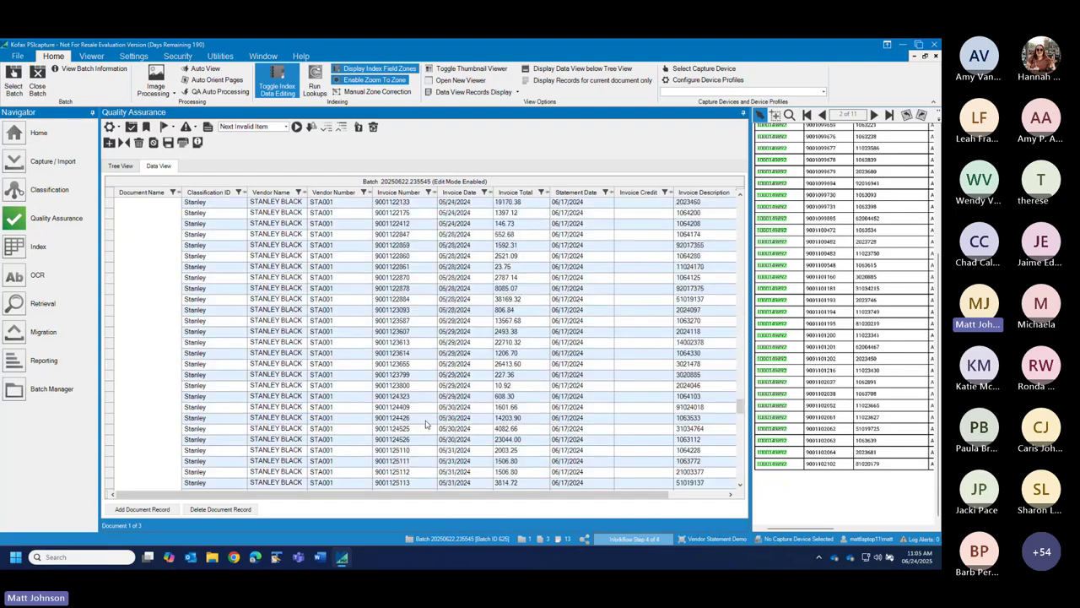
scroll(422, 428, "down", 6)
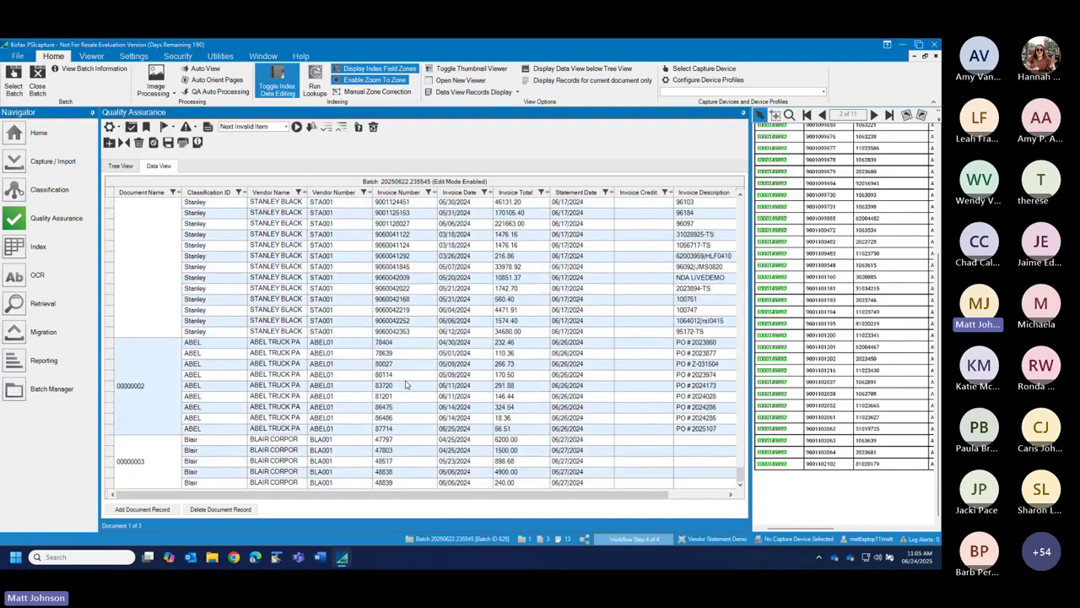
left_click(407, 331)
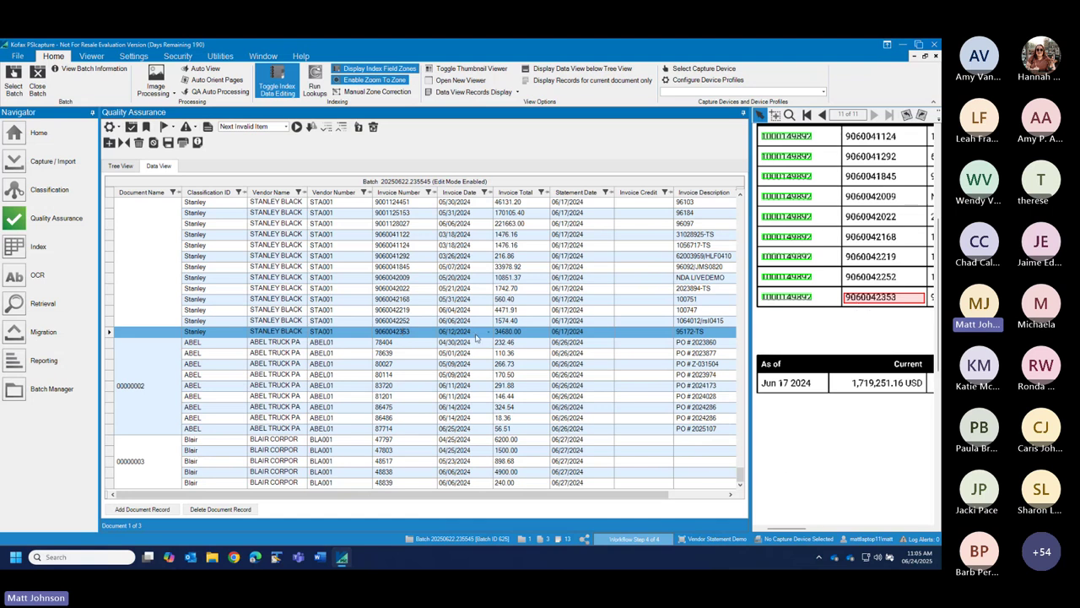
left_click(507, 332)
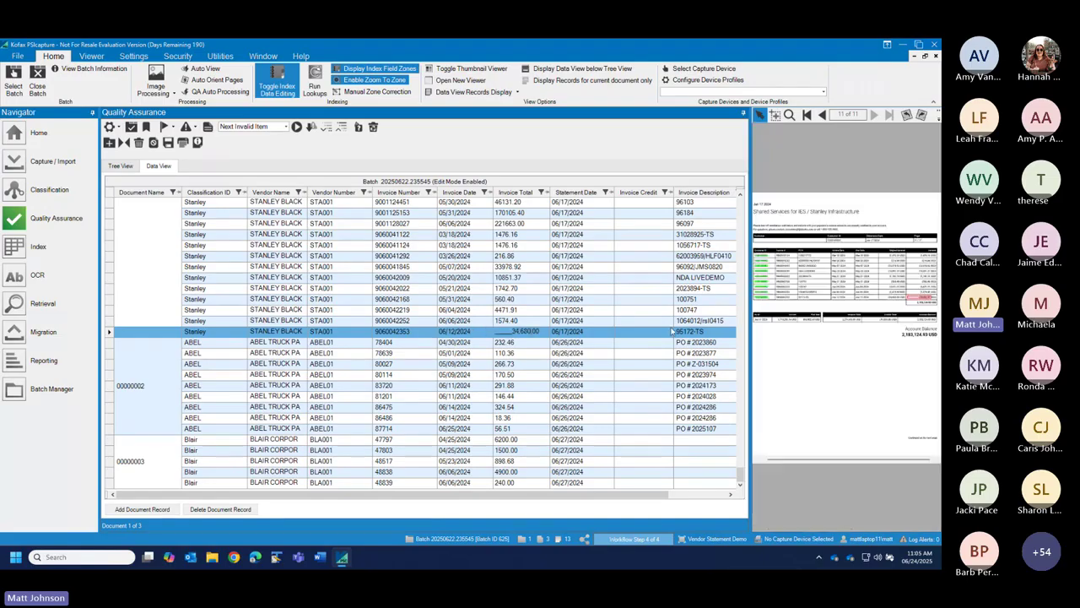
left_click(690, 332)
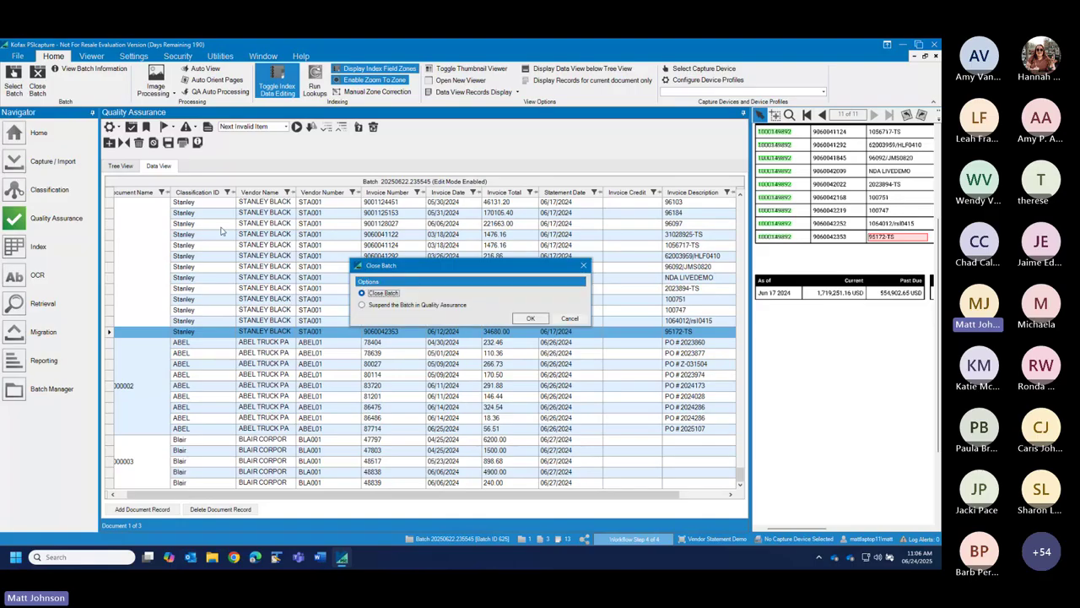
- Suspend the batch in Quality Assurance and minimize the PSIcapture window
left_click(462, 305)
left_click(529, 318)
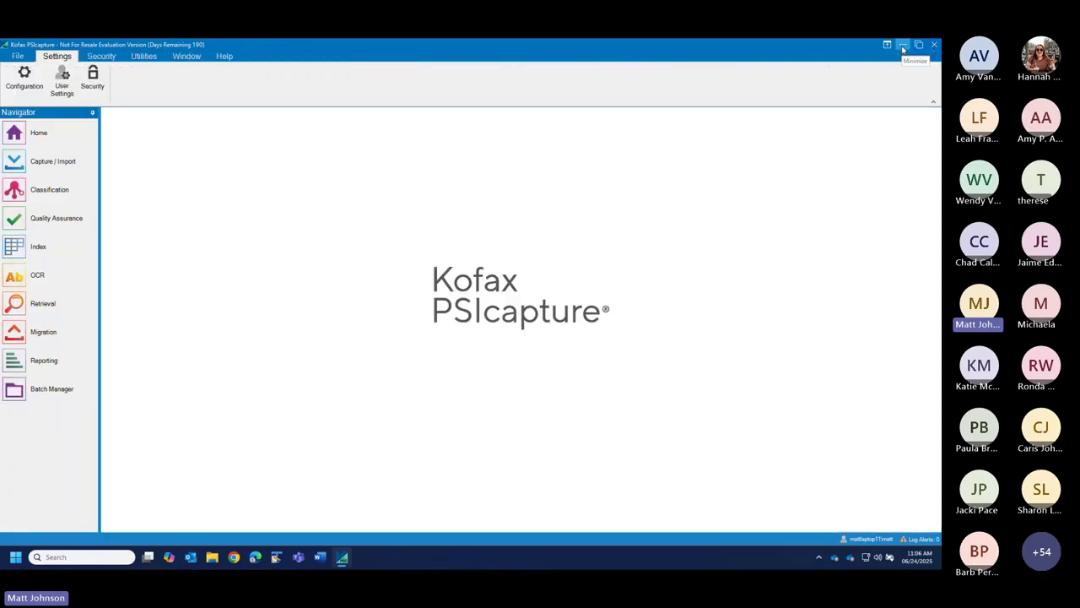
left_click(902, 46)
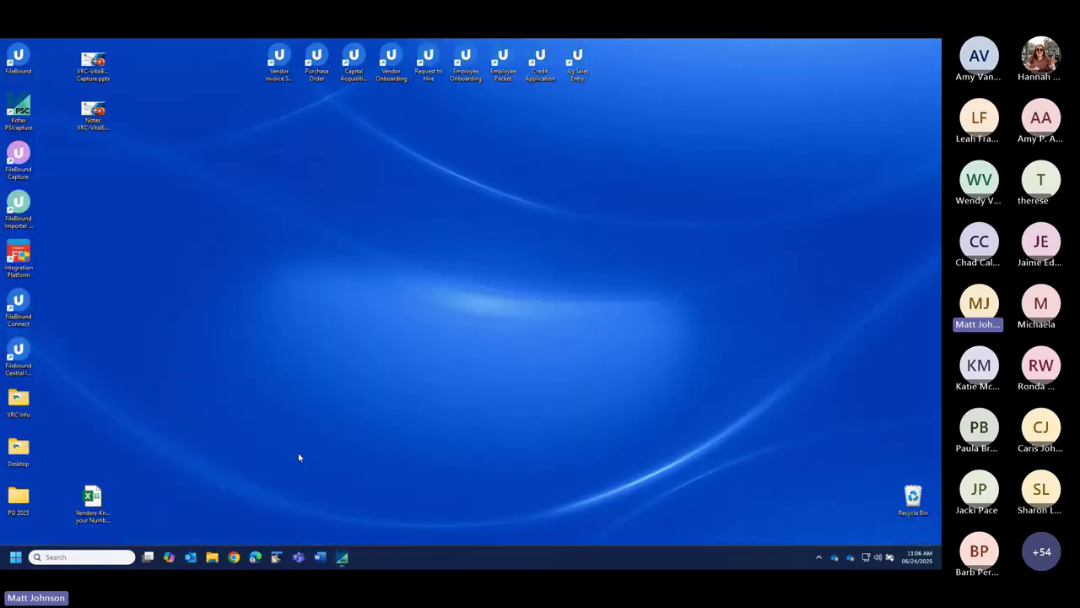
- Open the VRC-VitalECM-PSI Capture.pptx presentation from the desktop in PowerPoint and maximize its window
left_click(93, 63)
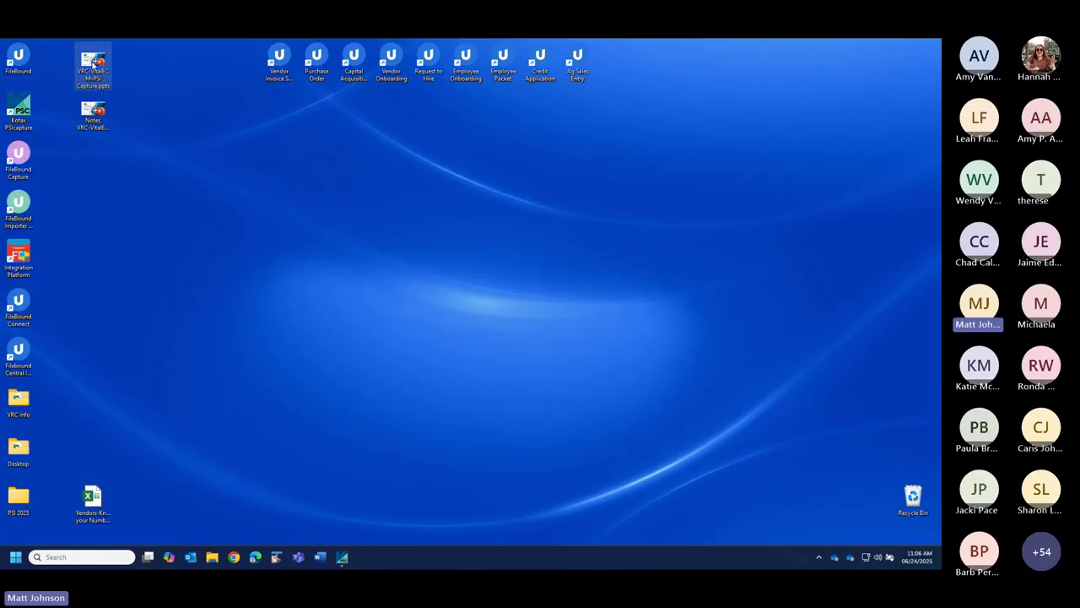
double_click(93, 63)
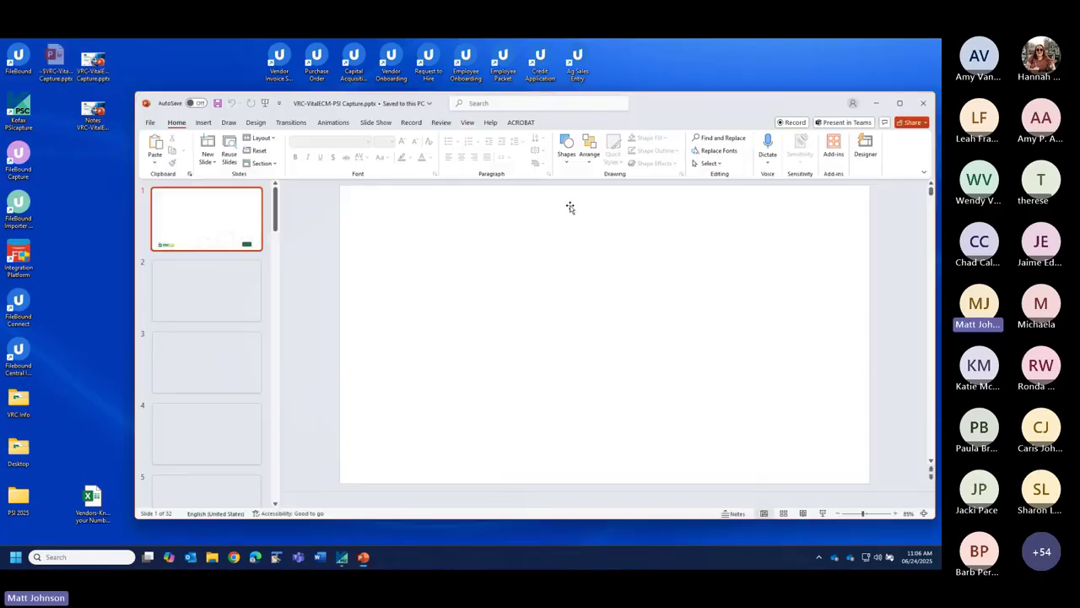
left_click(900, 103)
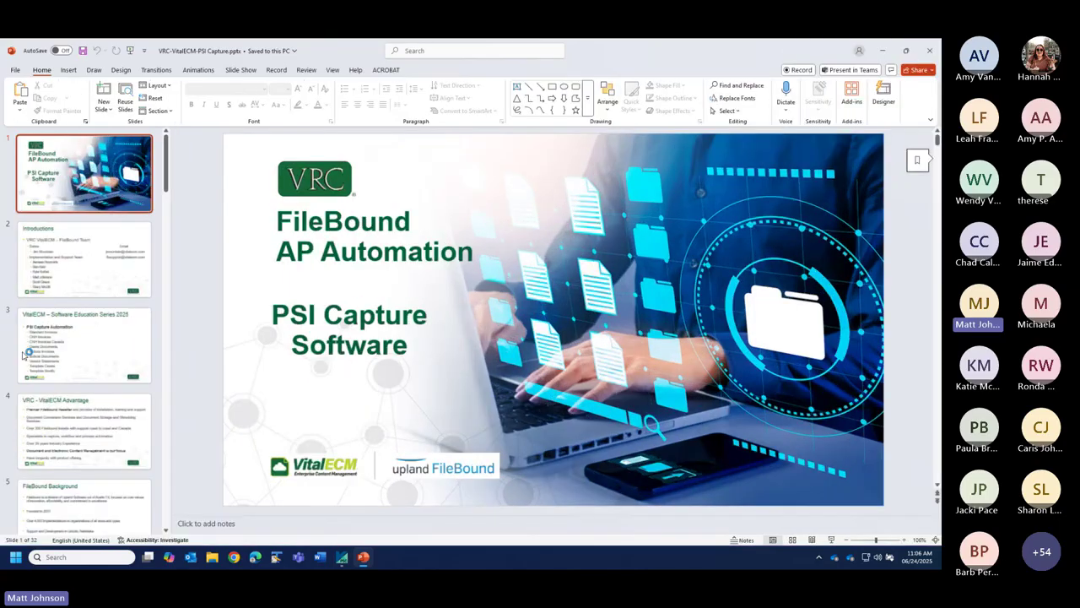
- Present slide 12, "Vendor Statement Matching – Invoice Status", as a full-screen slide show
scroll(91, 384, "down", 3)
scroll(91, 384, "down", 5)
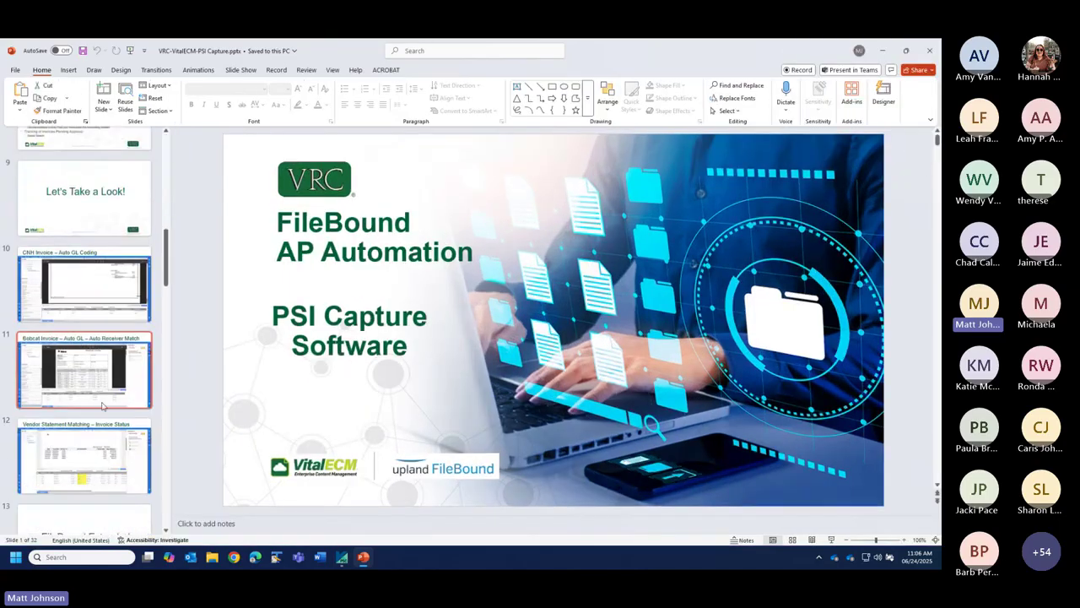
left_click(119, 471)
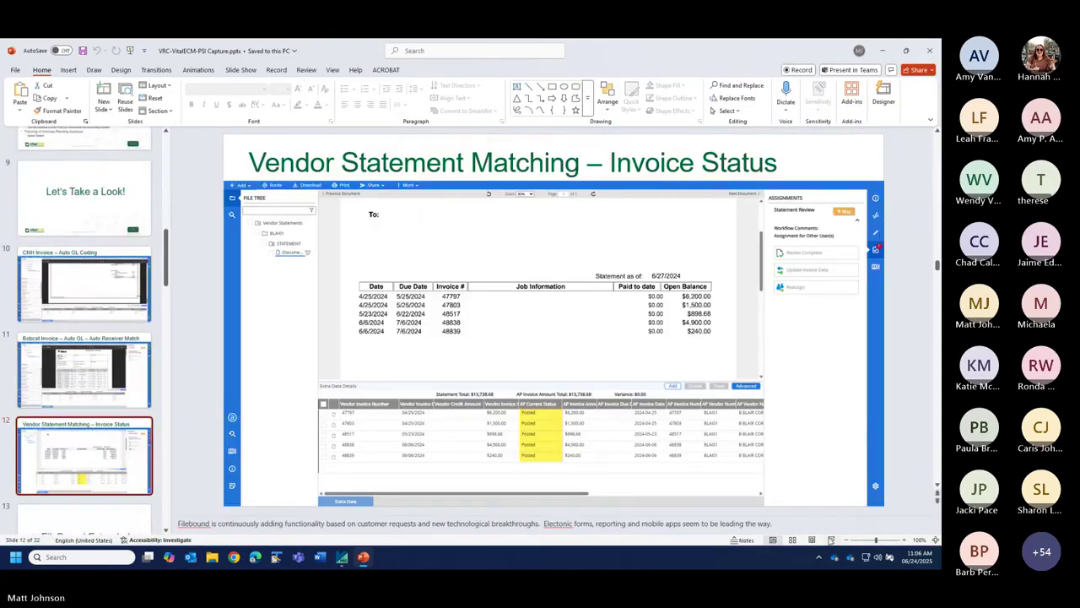
left_click(831, 540)
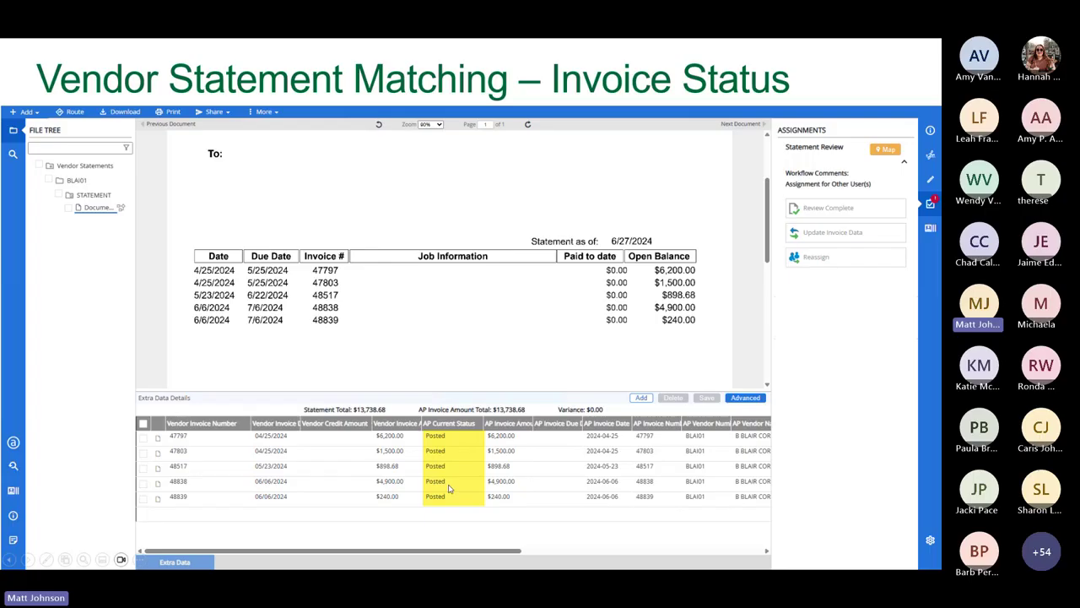
- End the slide show on the Vendor Statement Matching slide and minimize PowerPoint
left_click(426, 470)
key("Left")
key("Escape")
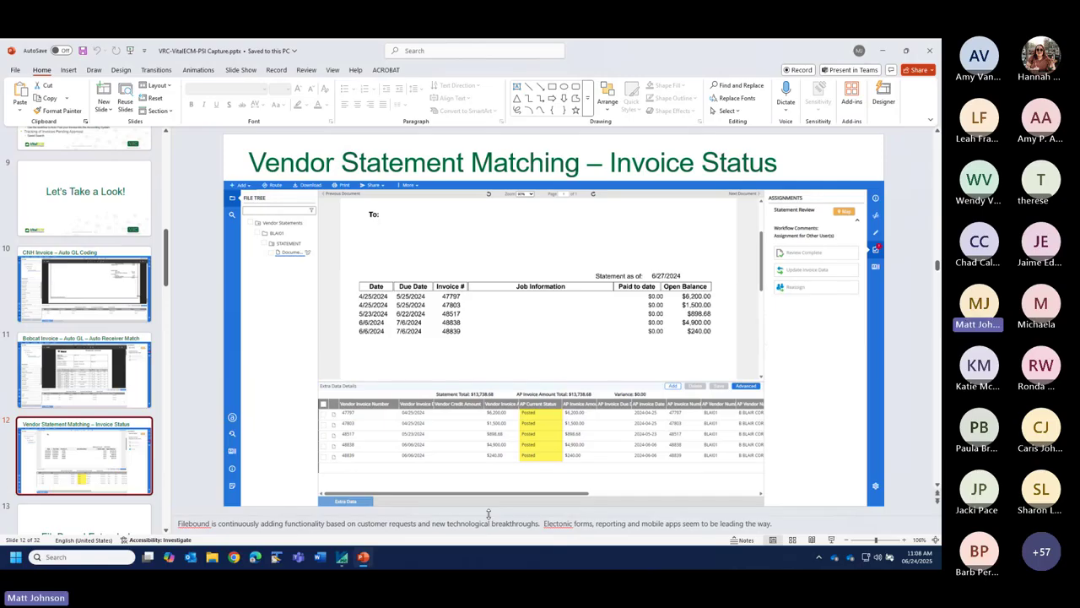
left_click(882, 52)
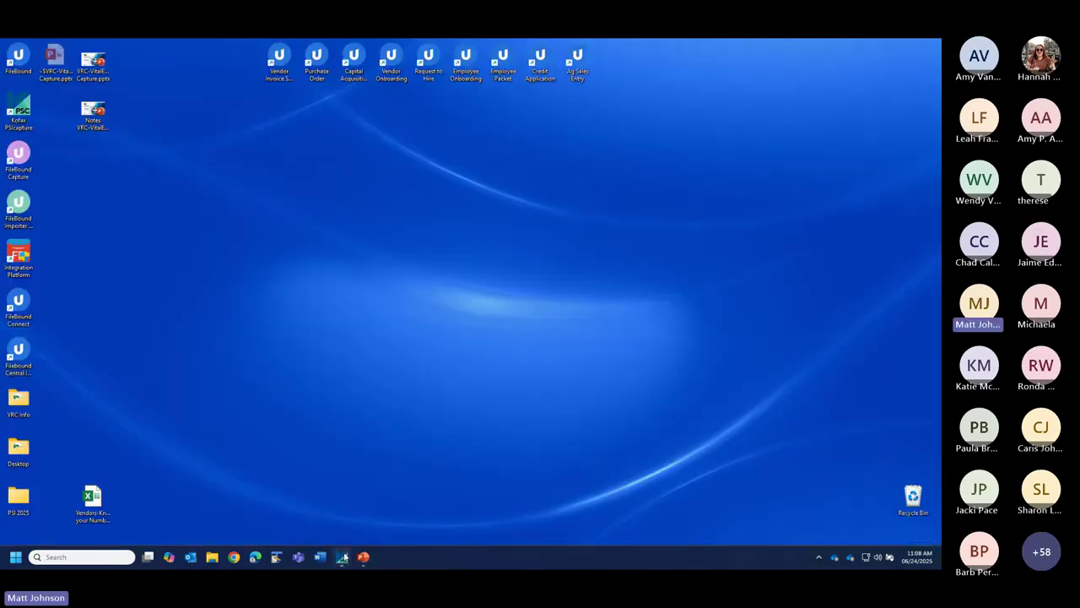
- Switch back to the Kofax PSIcapture window
mouse_move(345, 554)
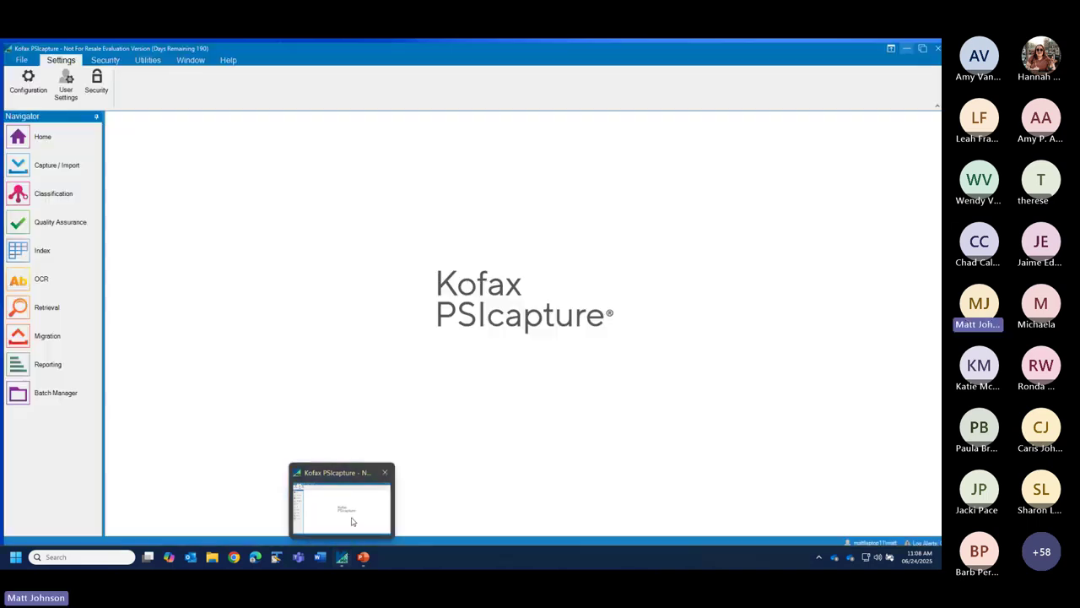
left_click(353, 521)
left_click(342, 557)
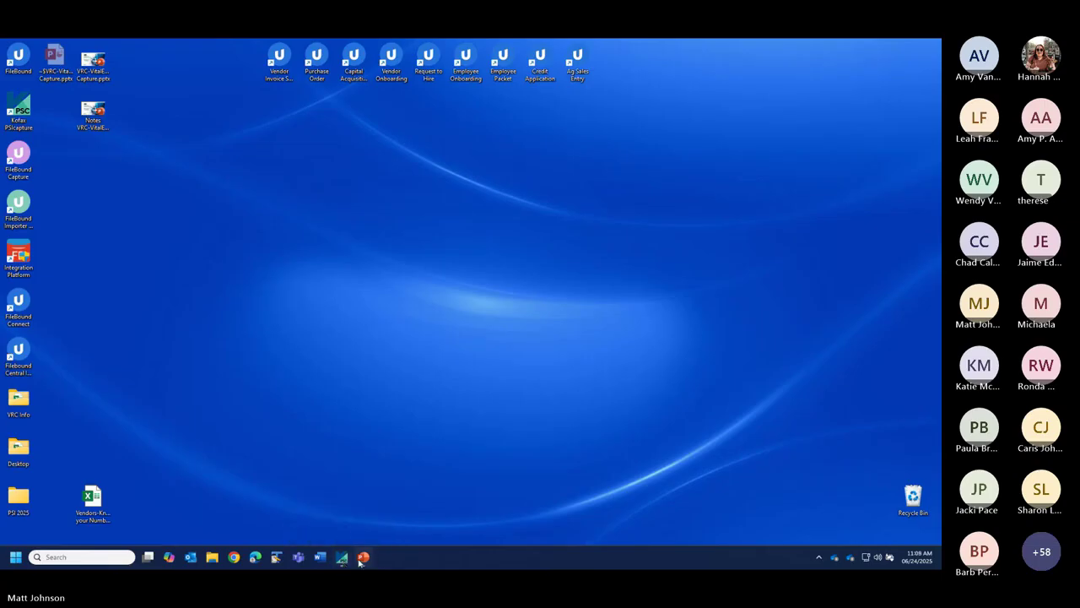
left_click(376, 485)
left_click(376, 485)
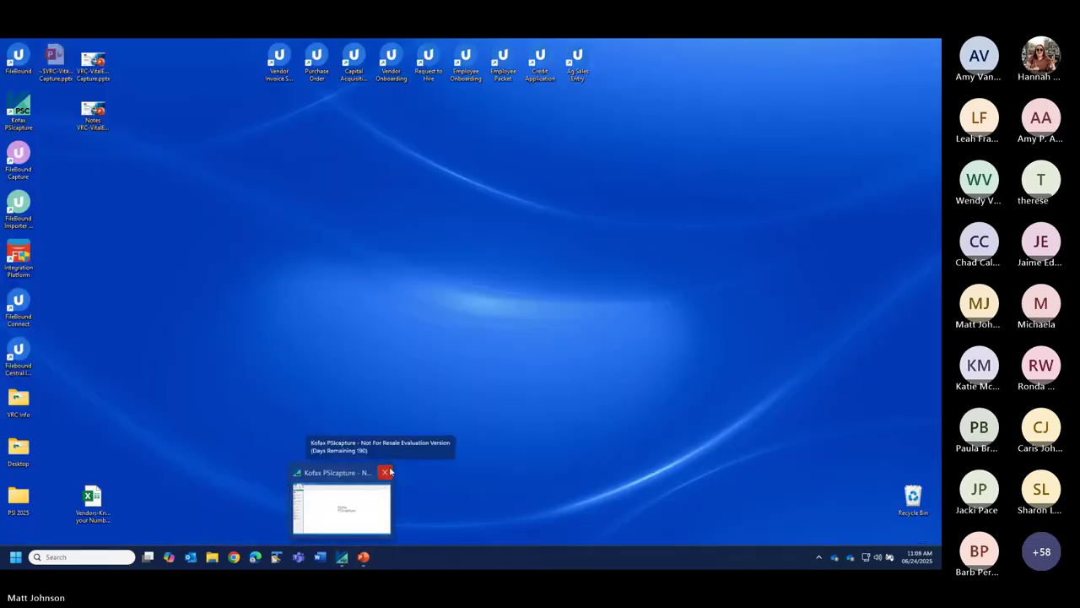
left_click(387, 471)
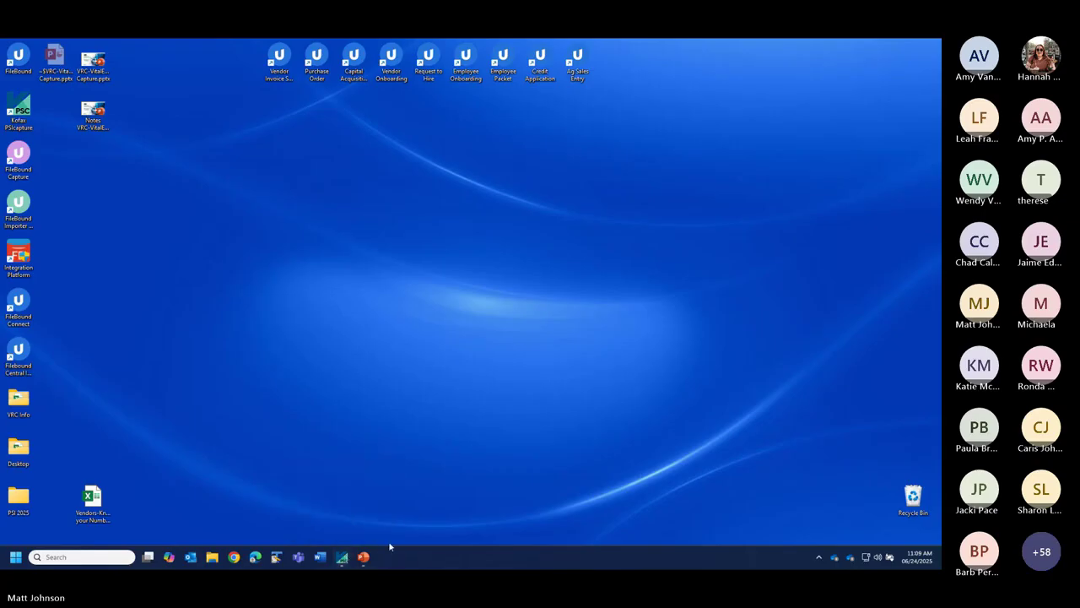
left_click(342, 558)
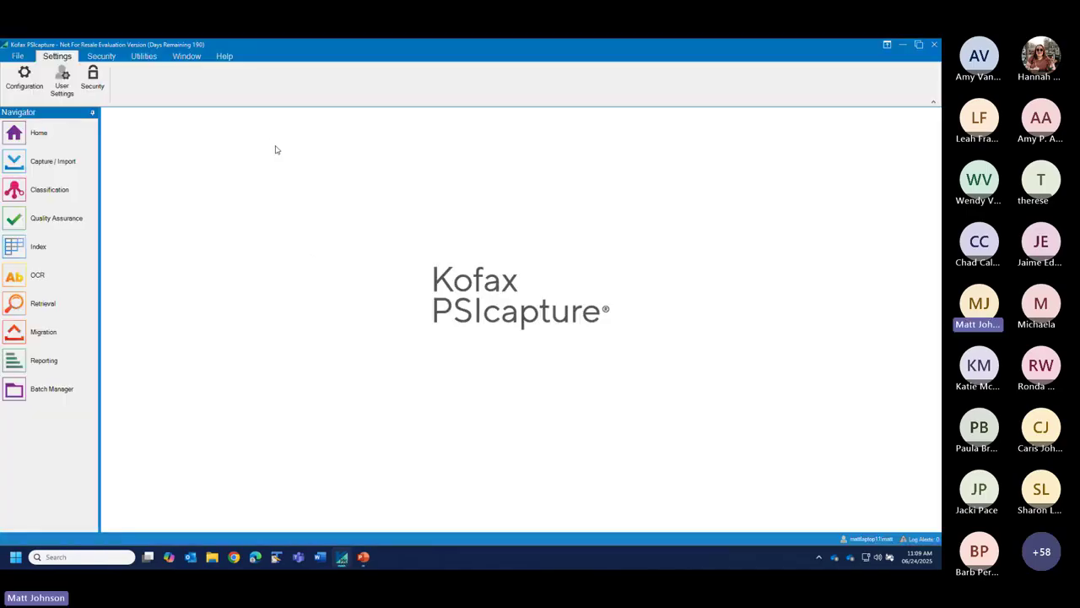
- Open Capture / Import with the AP Invoices Standard Demo capture profile
left_click(42, 161)
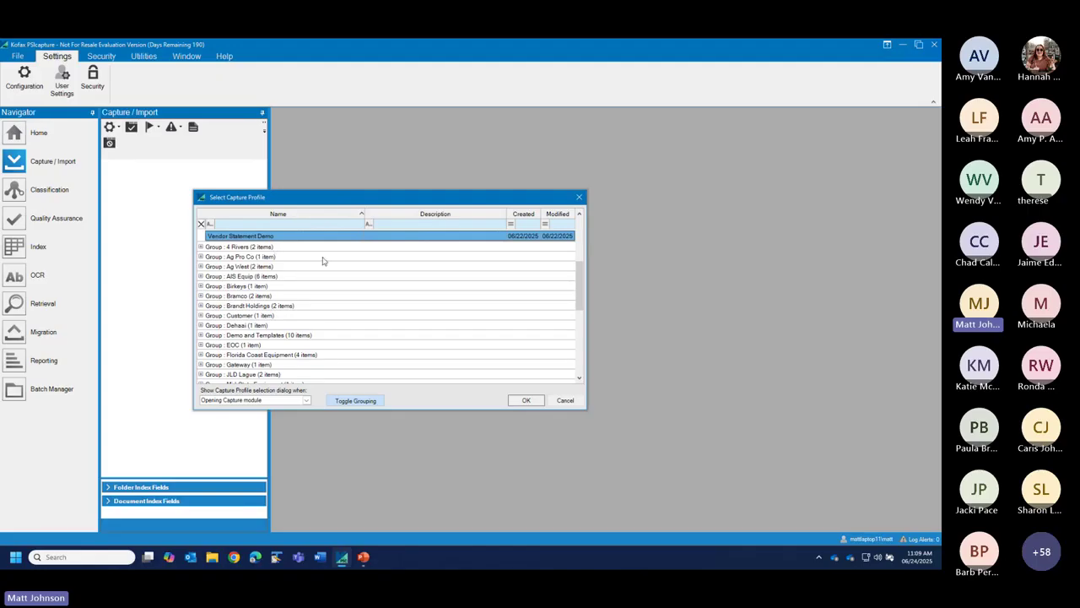
scroll(325, 262, "up", 3)
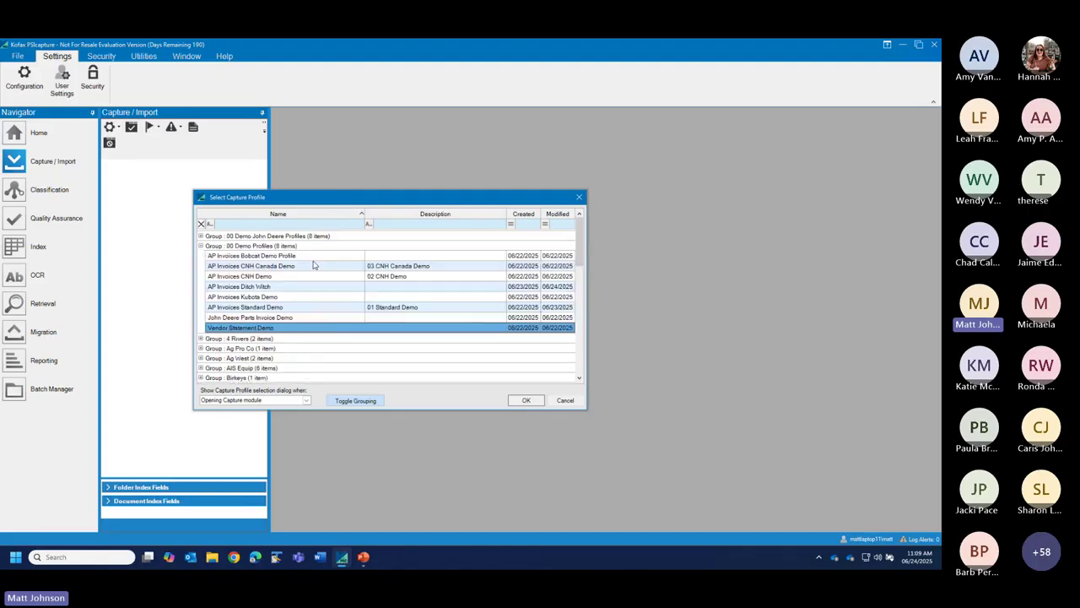
left_click(268, 307)
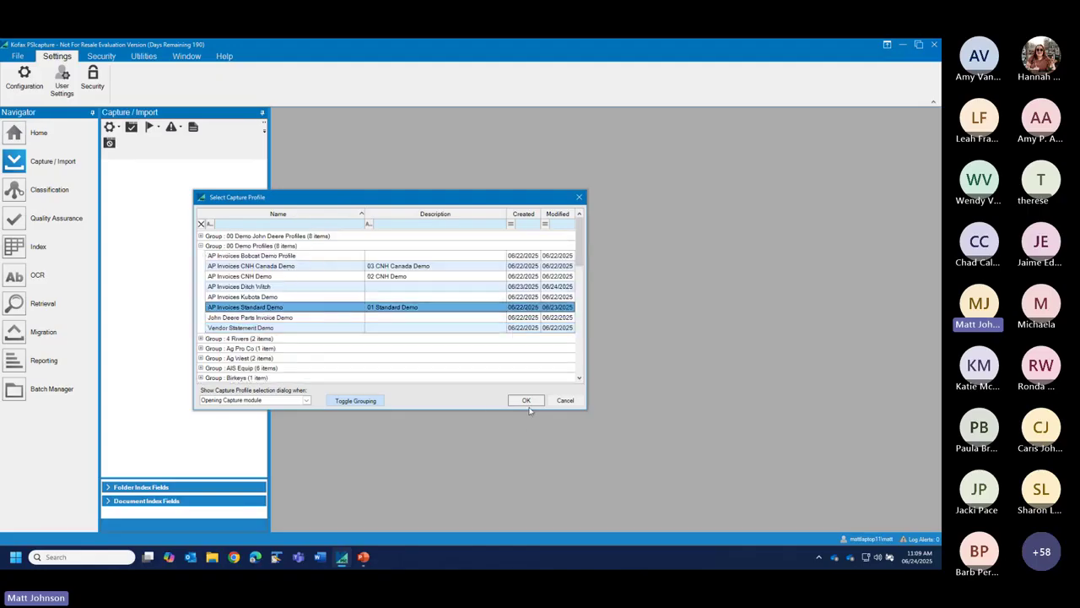
left_click(526, 400)
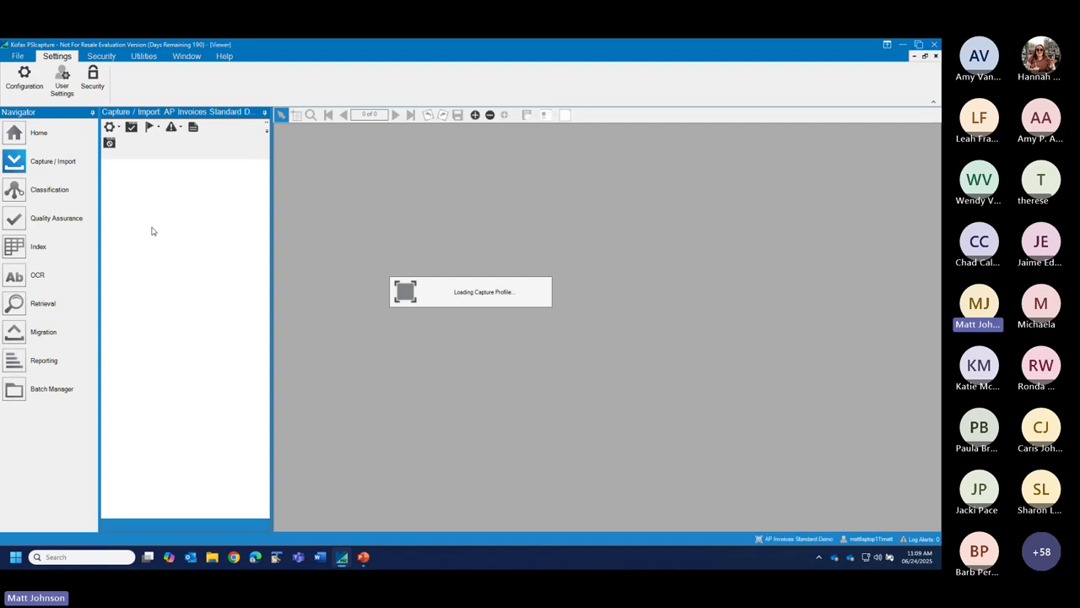
- Browse to the batch folder 20250623.110906 under _SCAN, Archives, 2025.06.23 on the C drive
left_click(187, 148)
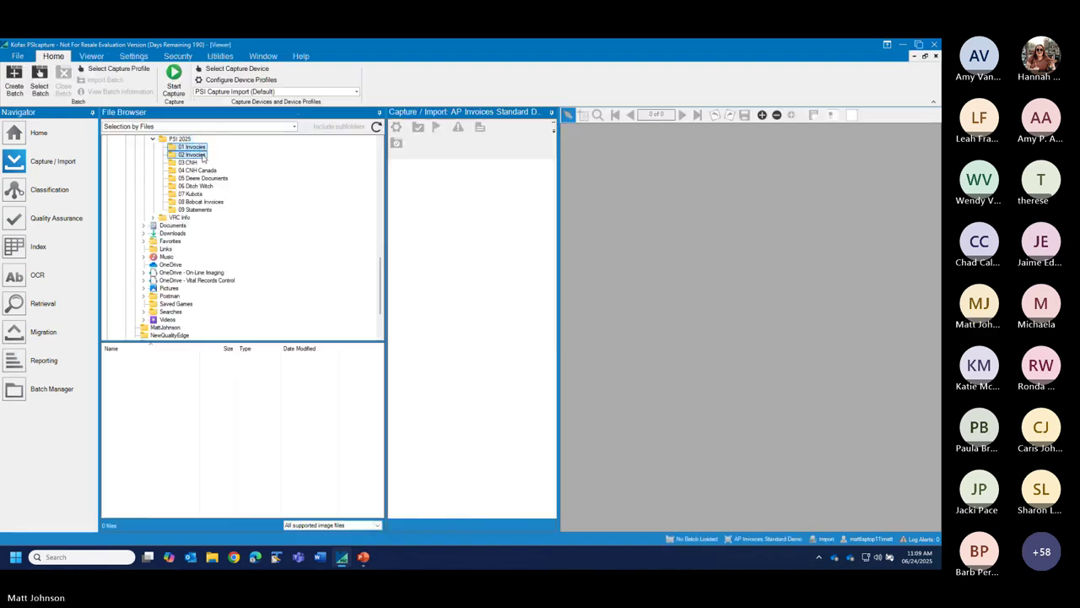
scroll(203, 155, "up", 3)
scroll(203, 155, "up", 7)
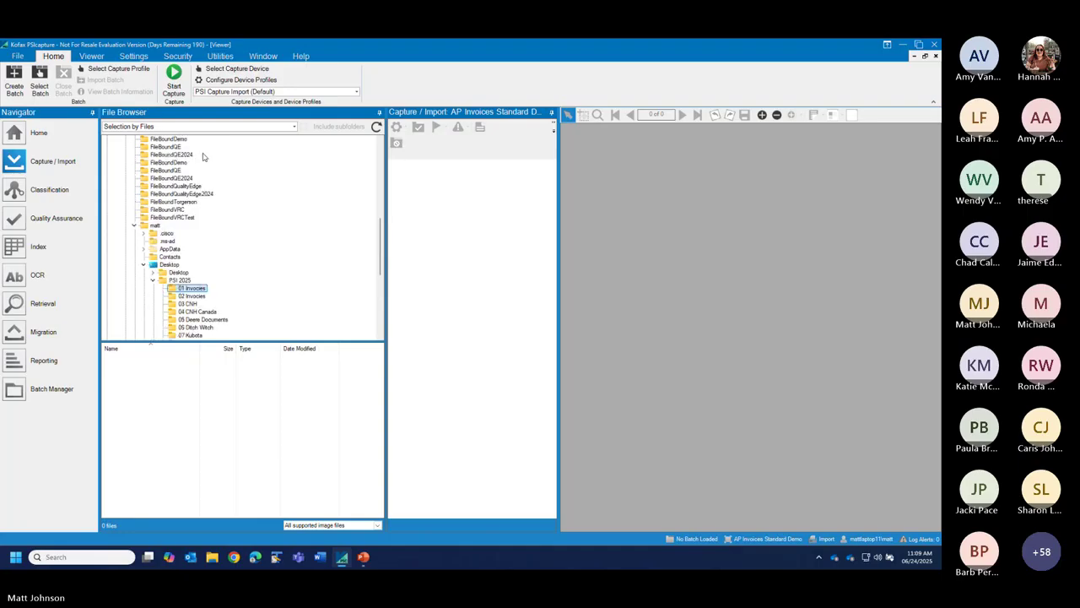
scroll(202, 198, "up", 5)
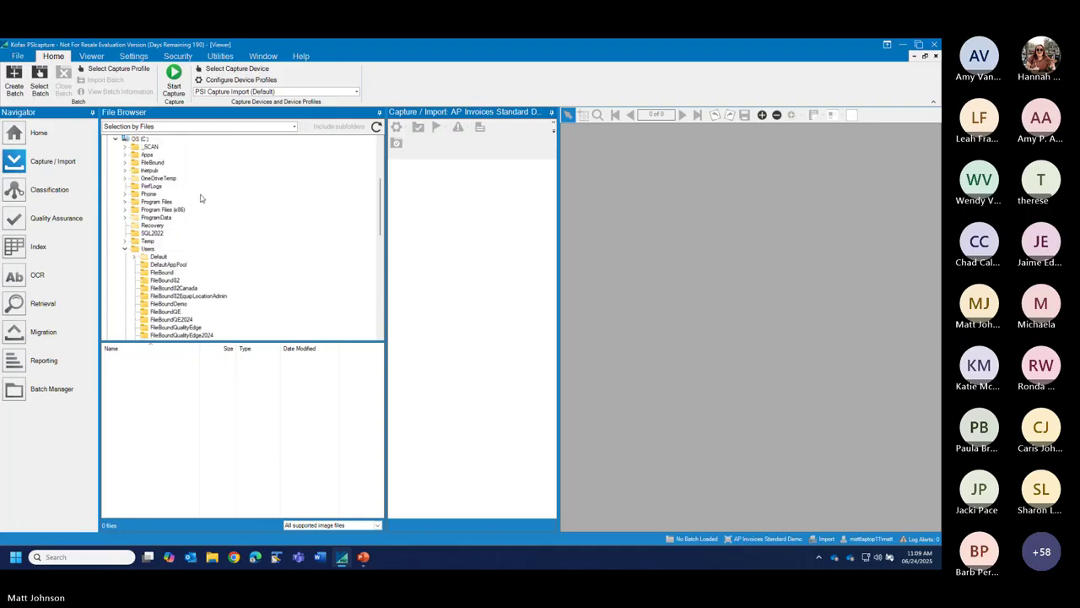
double_click(144, 192)
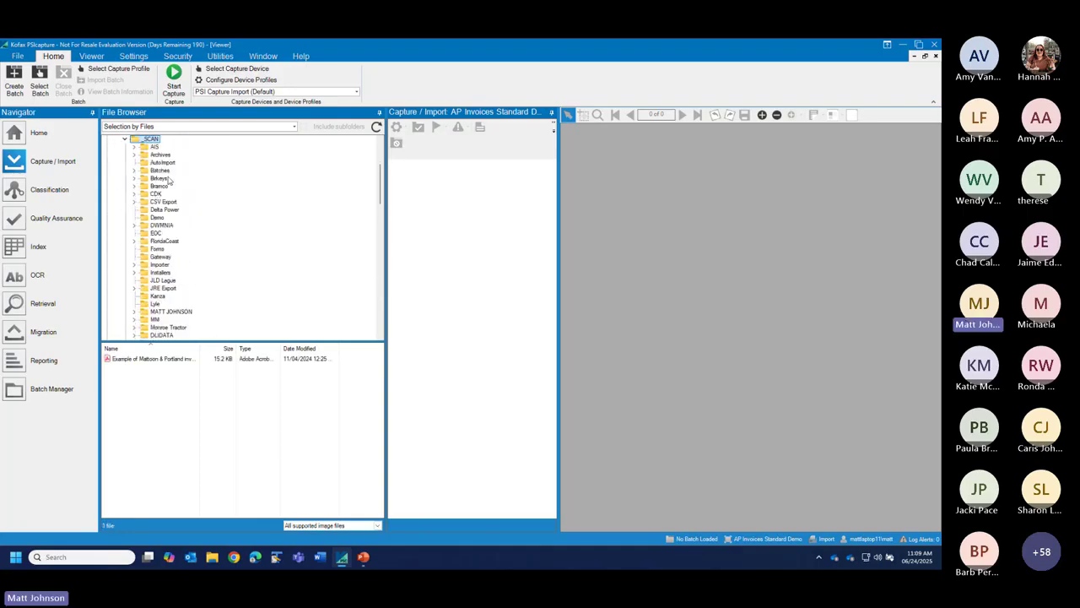
double_click(162, 160)
scroll(210, 200, "down", 10)
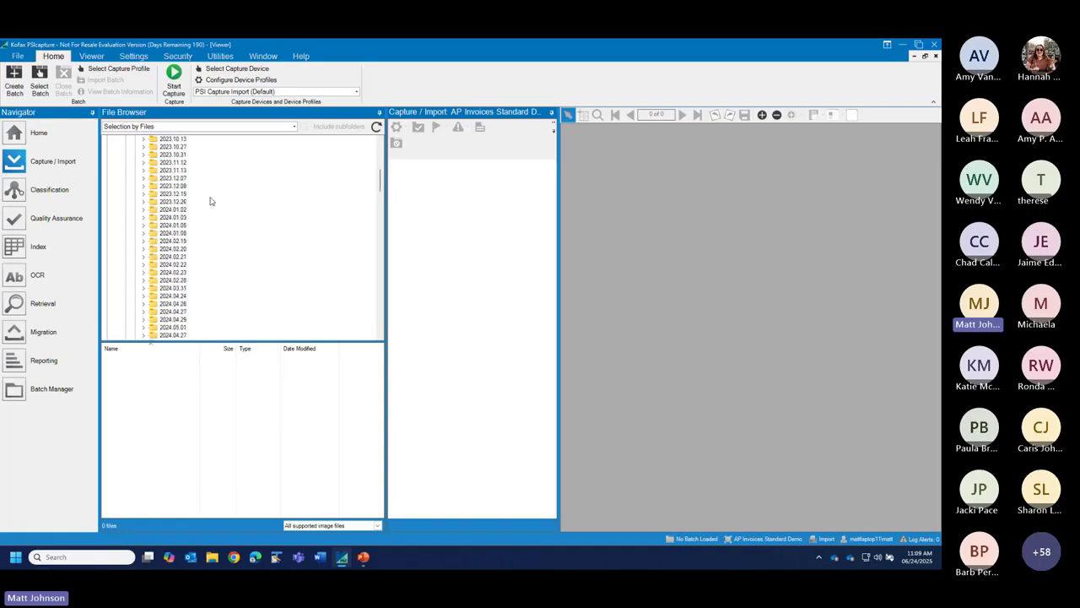
scroll(223, 245, "down", 1)
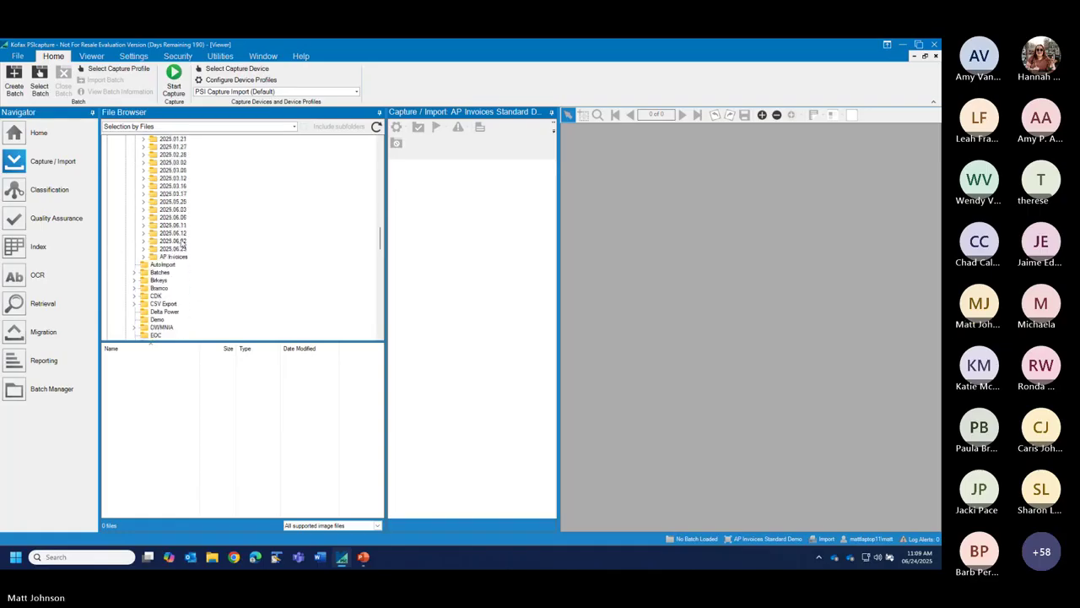
double_click(180, 249)
left_click(184, 257)
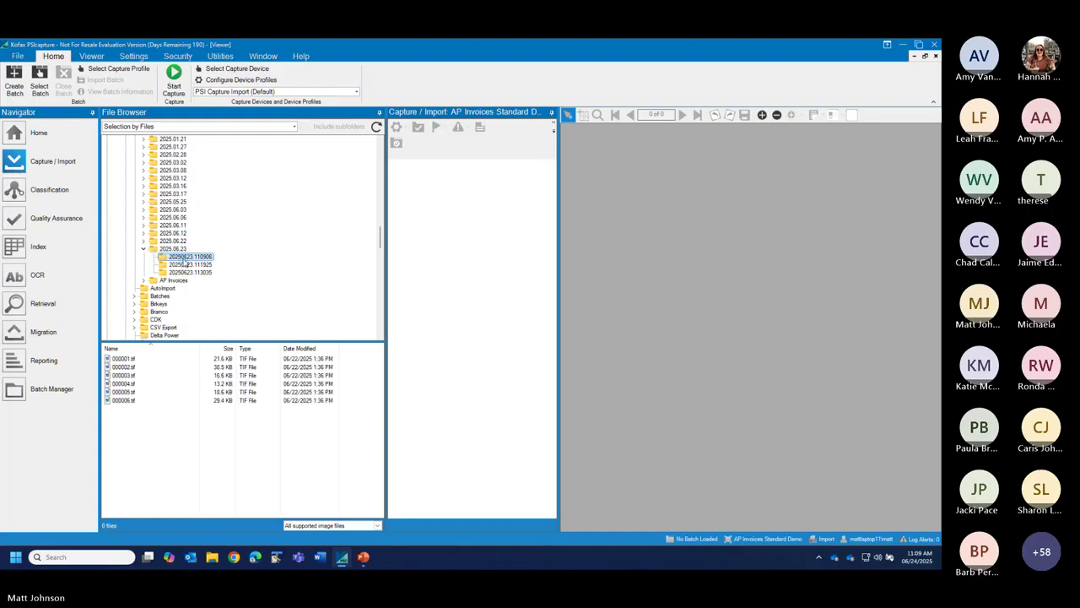
- Import the folder's six TIF files into a new batch, and close it to continue with the Classification workflow step
left_click_drag(159, 444, 111, 354)
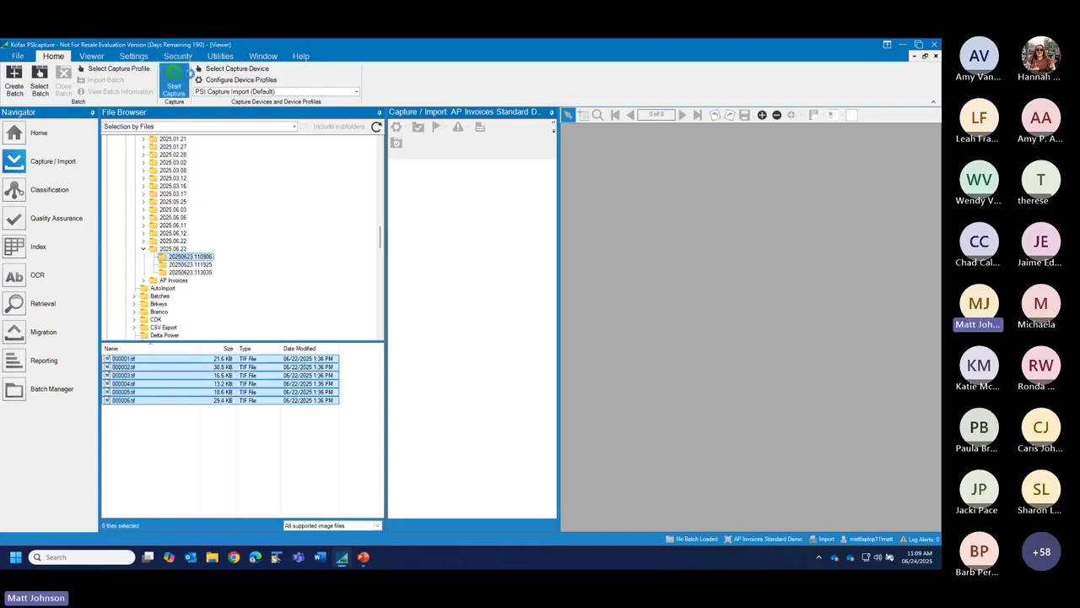
left_click(174, 84)
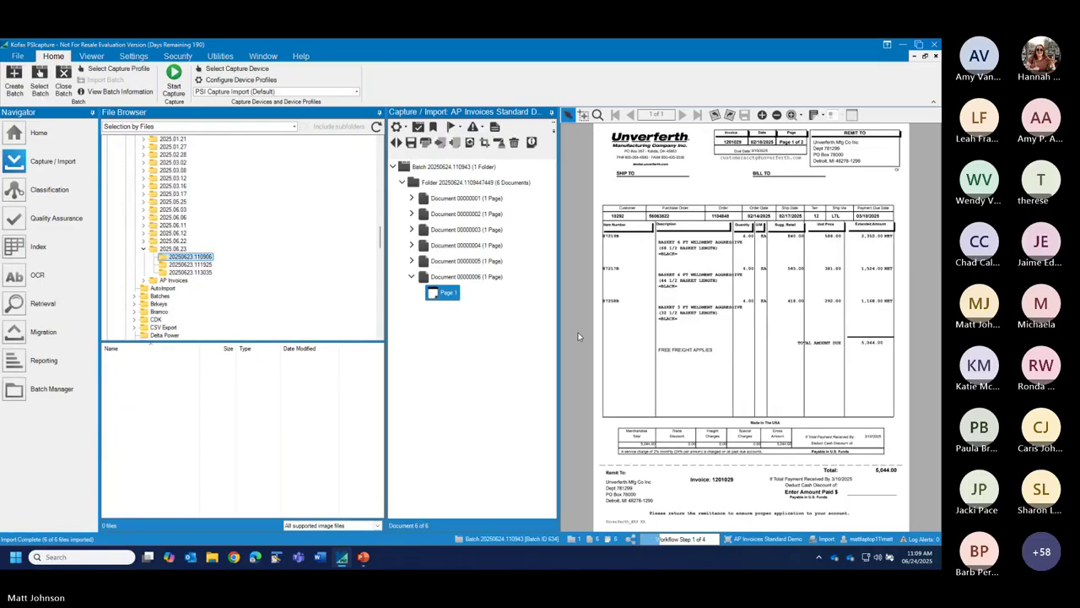
left_click(64, 73)
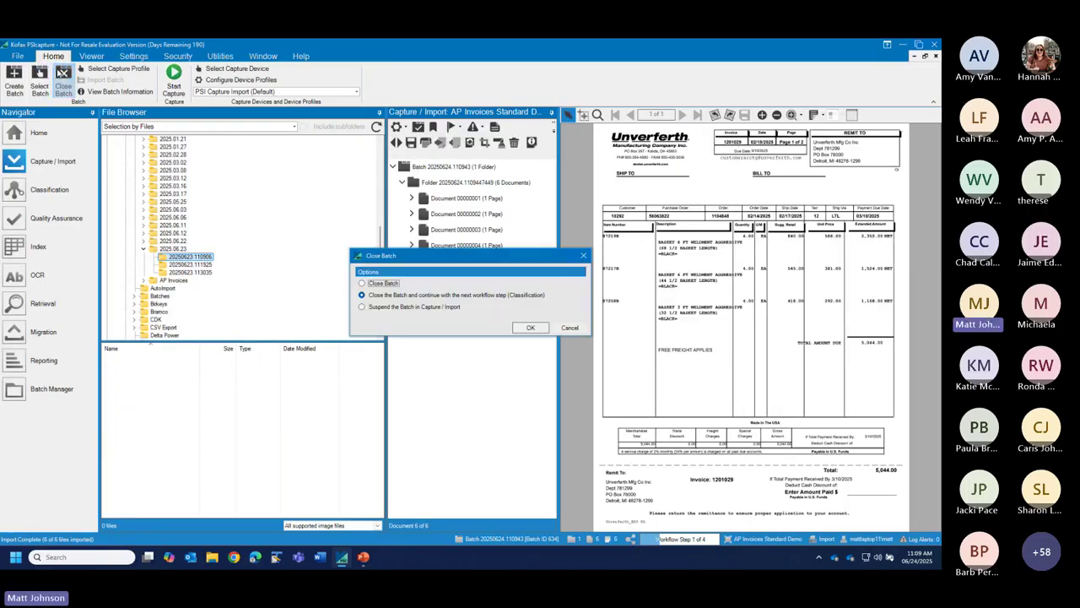
key("Return")
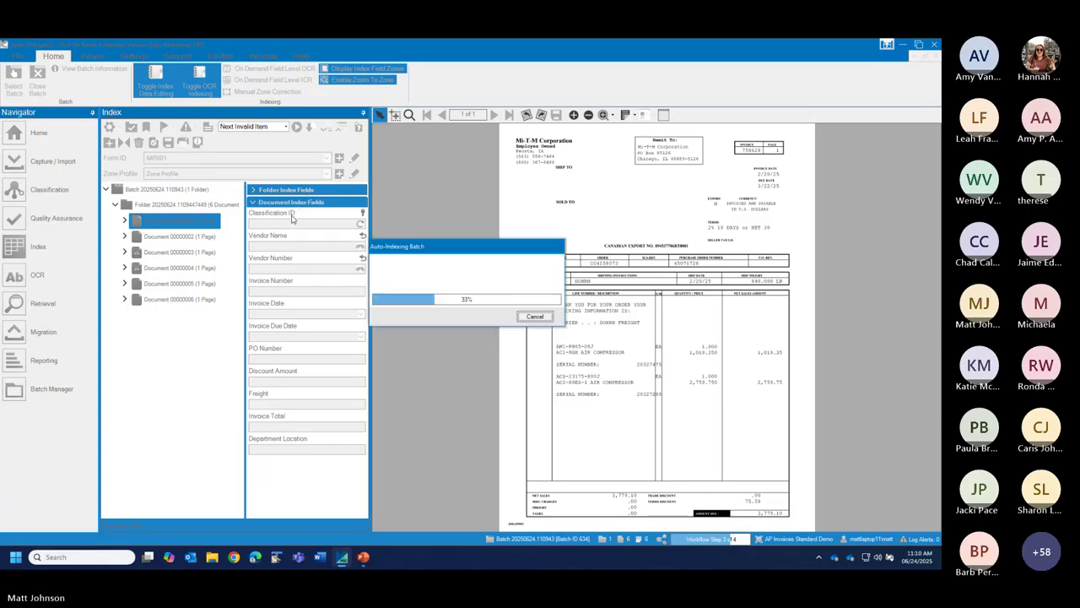
- Set the Classification ID of the STIHL invoice, Document 00000003, to STIH01 and fill in its vendor fields
left_click(201, 253)
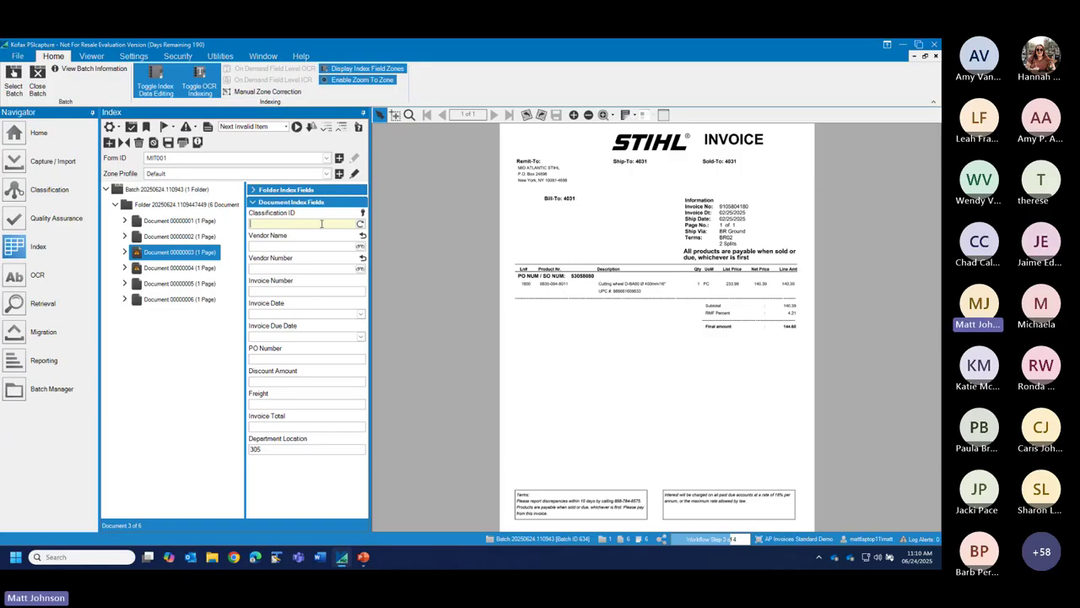
type("STI")
key("Caps_Lock")
type("IH01")
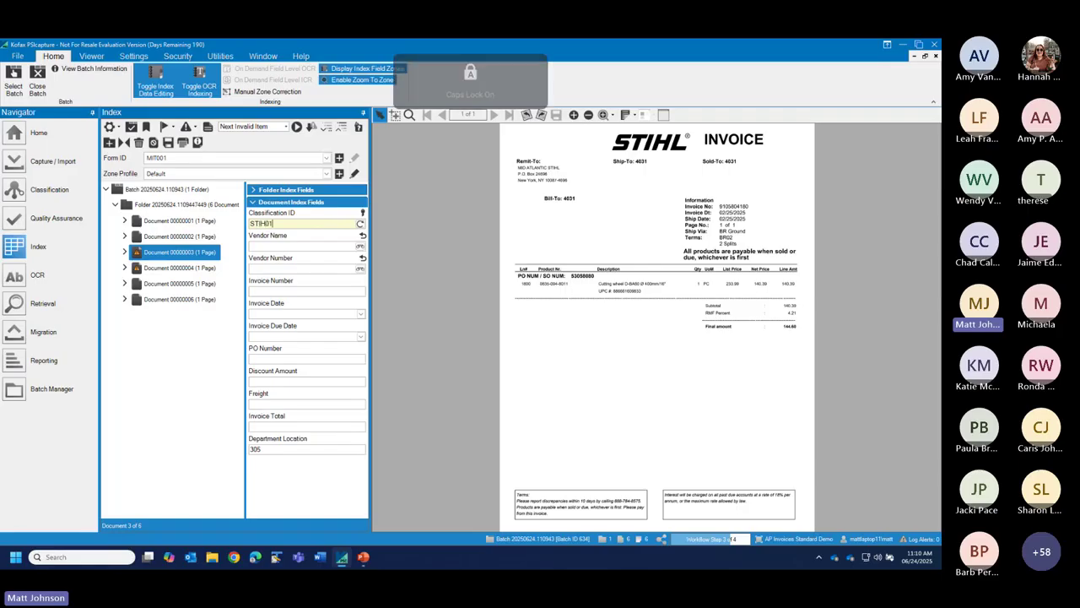
key("Tab")
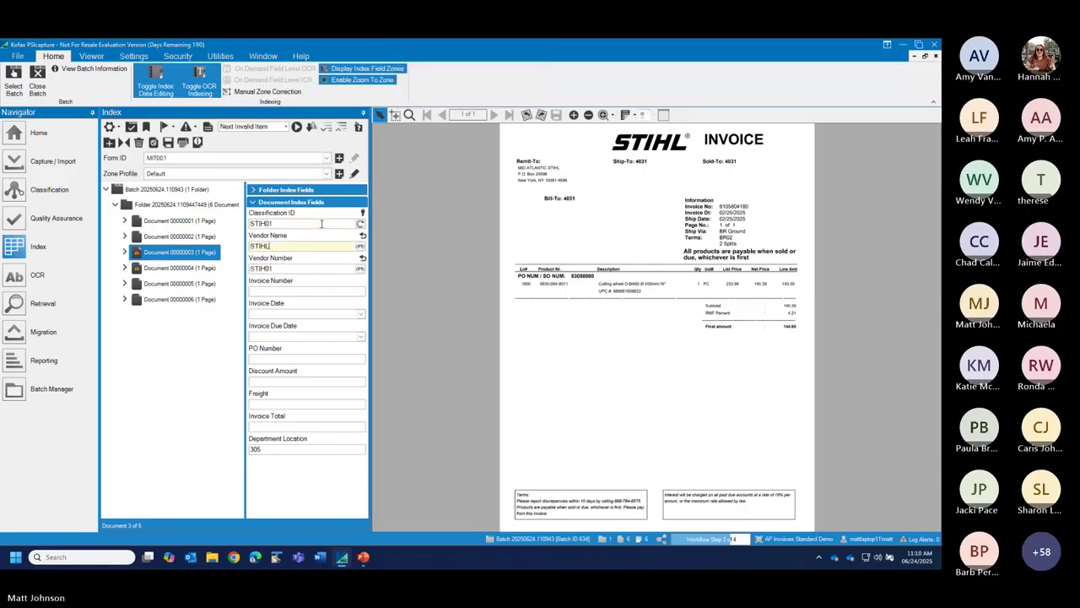
- Start a new classification form for the STIHL invoice with the Form ID STIH01
left_click(210, 223)
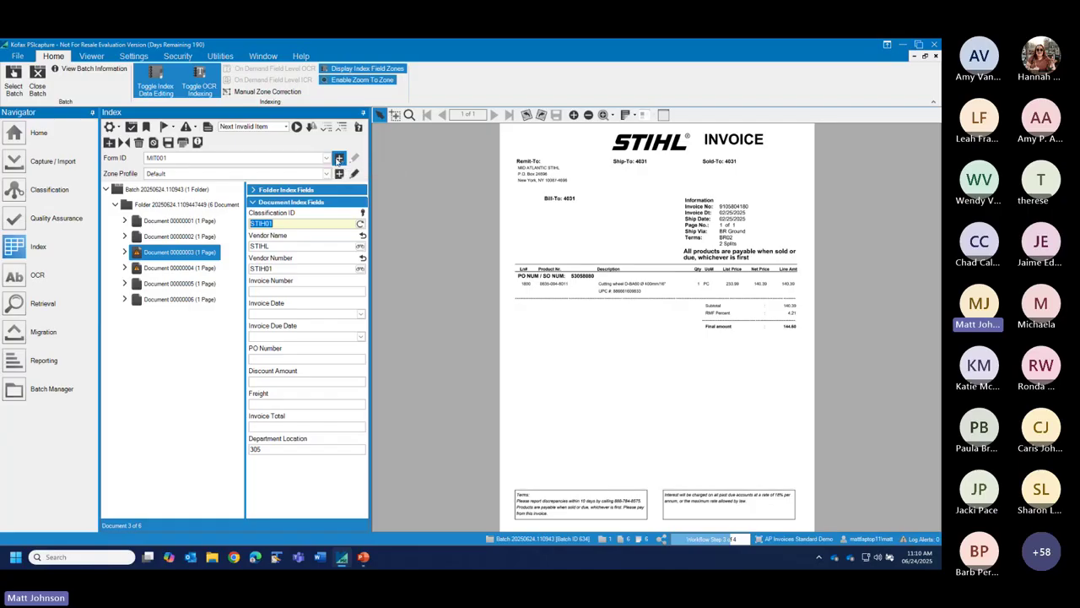
left_click(339, 158)
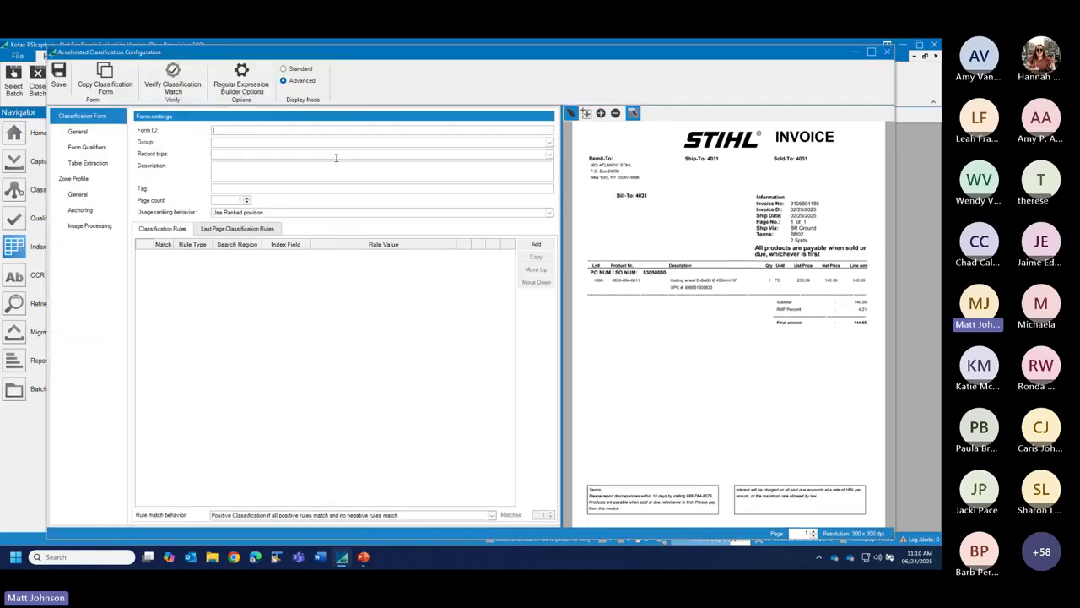
type("STIHL01")
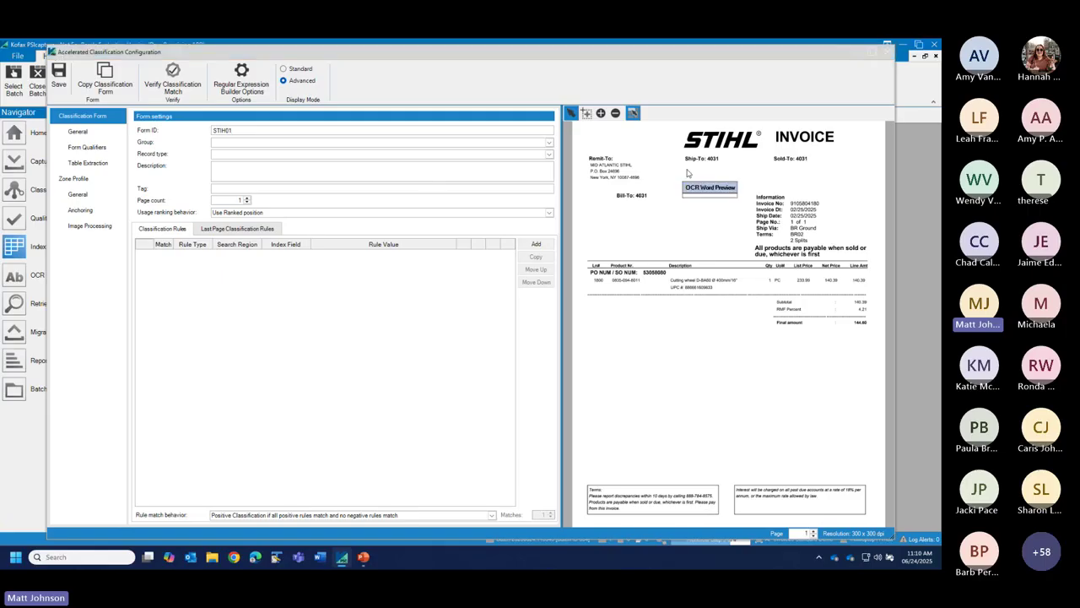
mouse_move(797, 214)
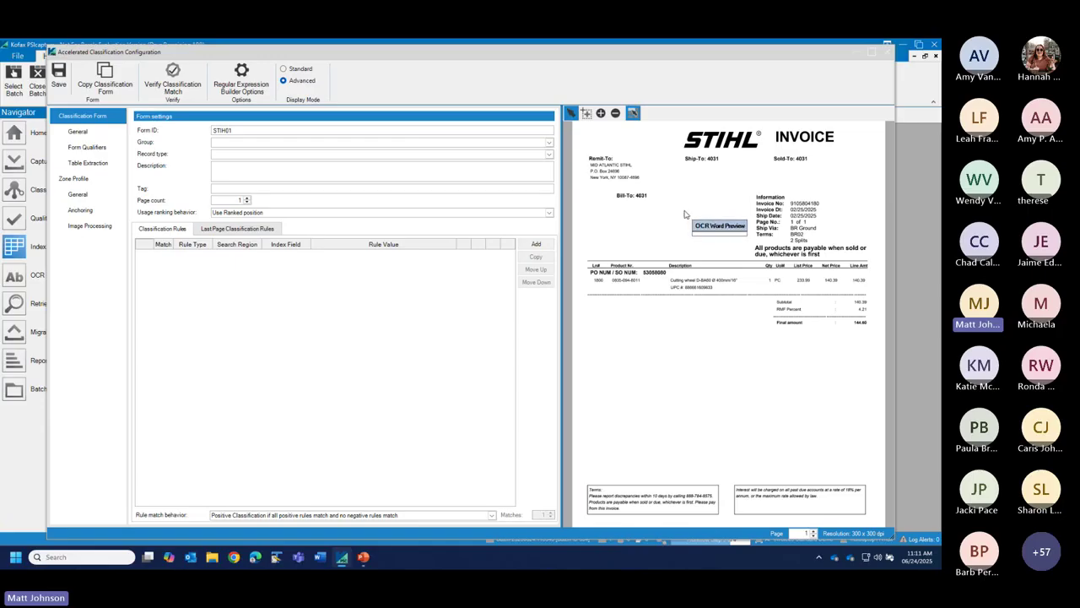
left_click(391, 161)
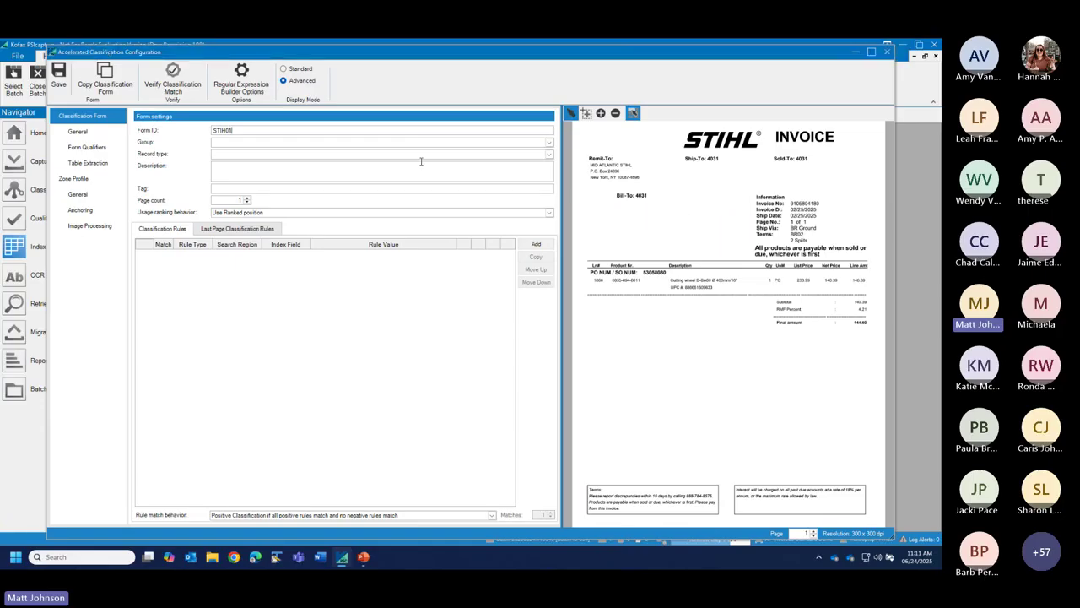
left_click(549, 157)
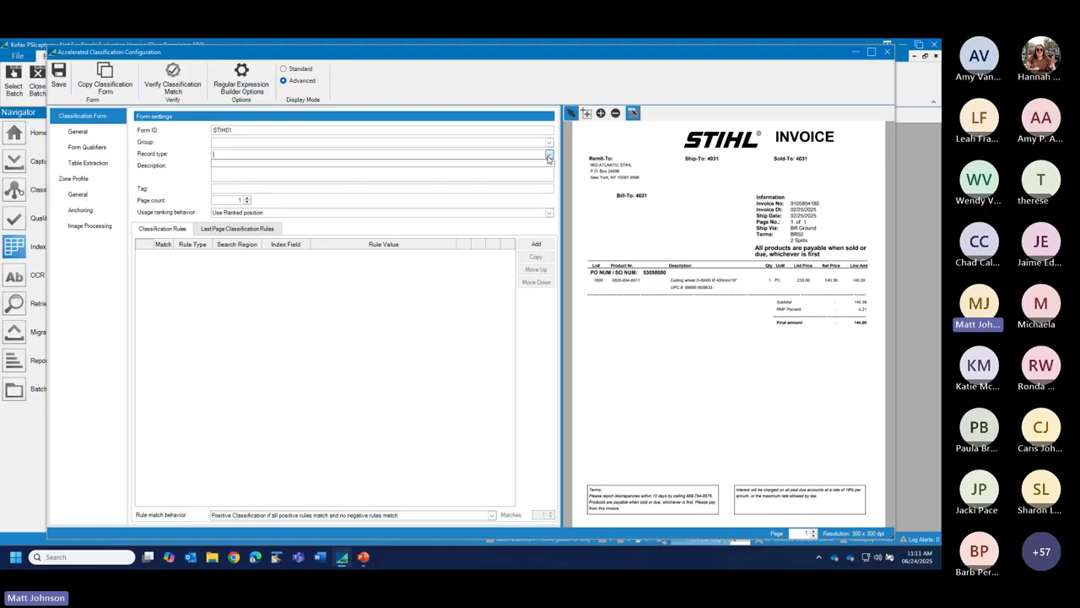
left_click(417, 316)
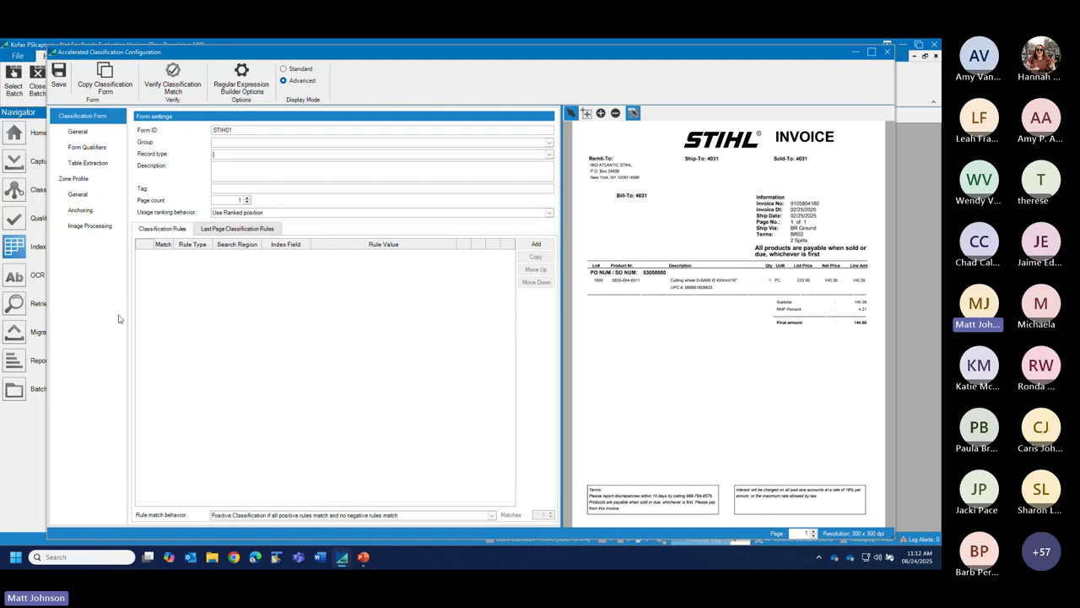
- Add an OCR Text classification rule from the MID ATLANTIC STIHL remit-to line and set its search region to Header
mouse_move(602, 181)
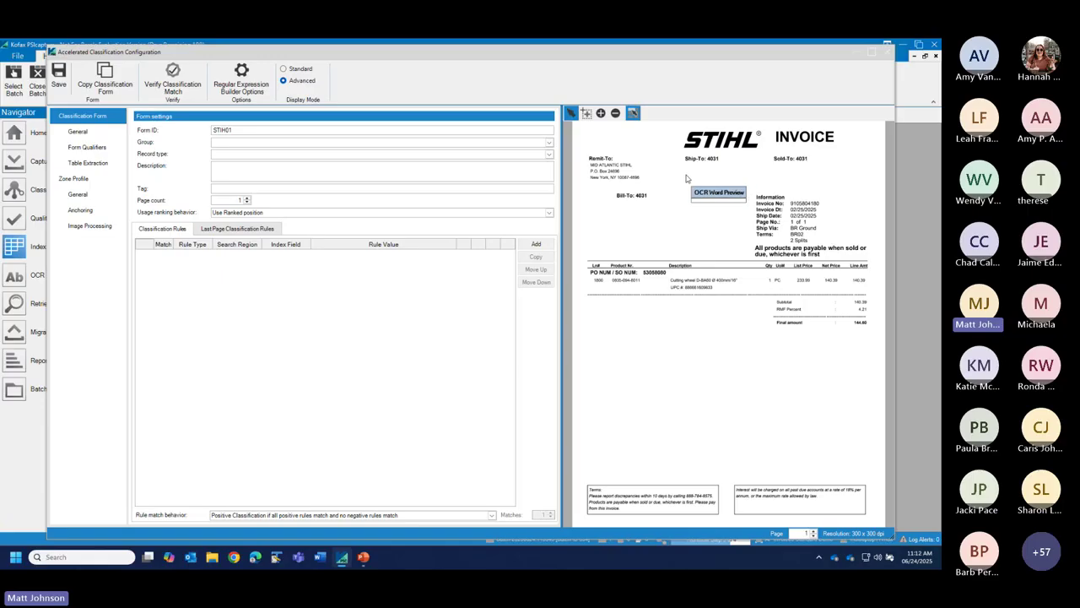
left_click(611, 170)
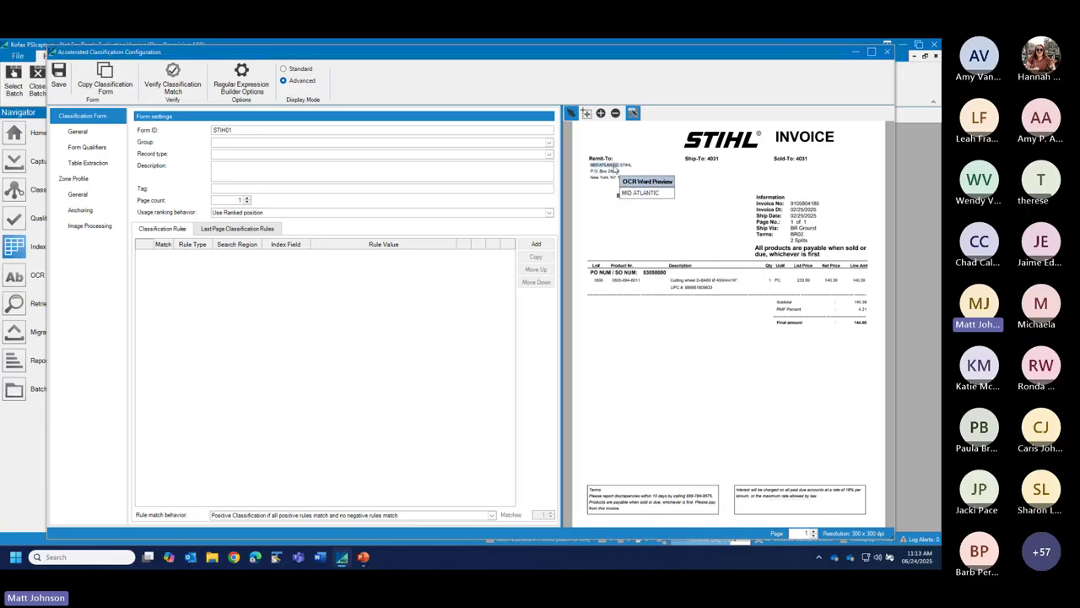
left_click_drag(614, 170, 677, 196)
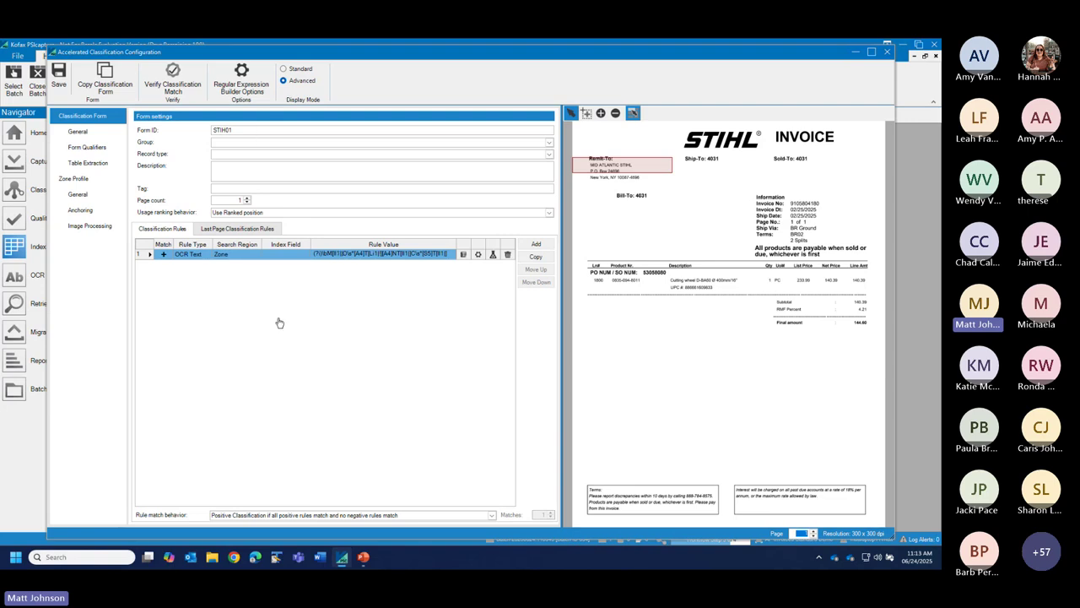
left_click(257, 255)
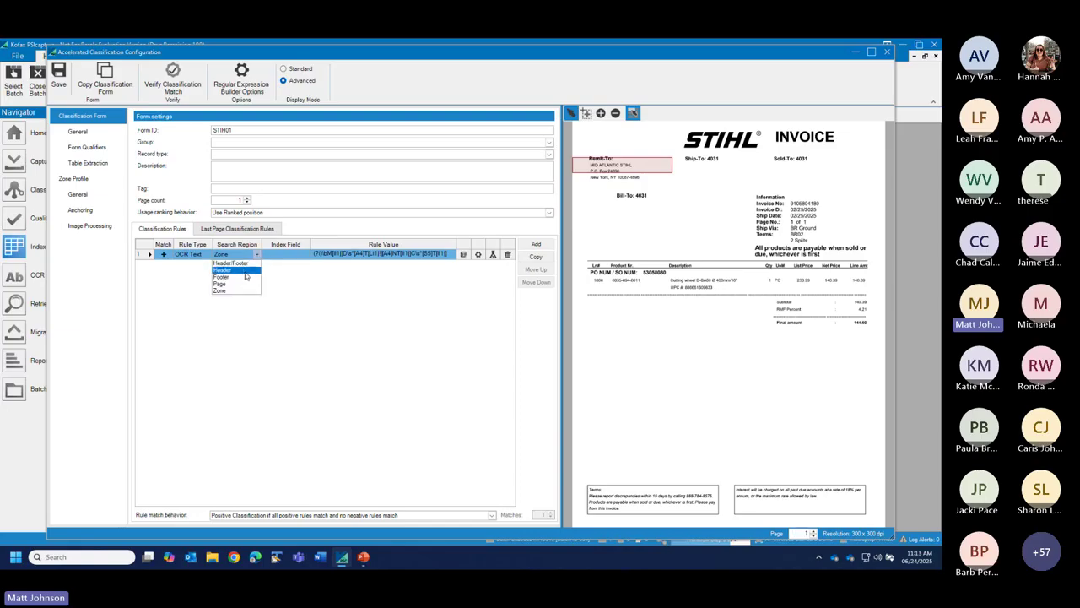
left_click(268, 273)
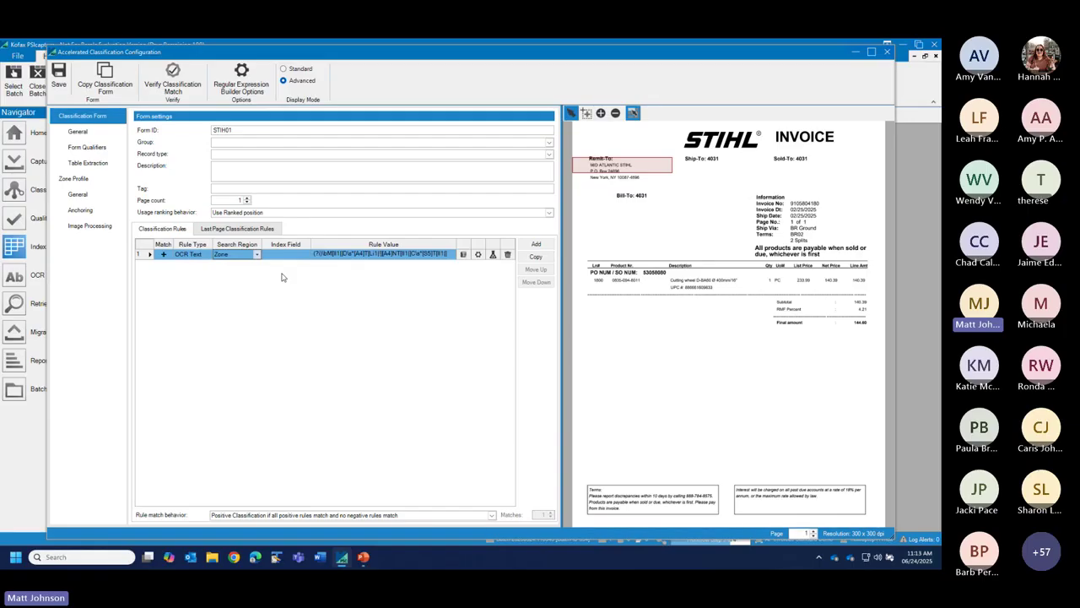
left_click(257, 254)
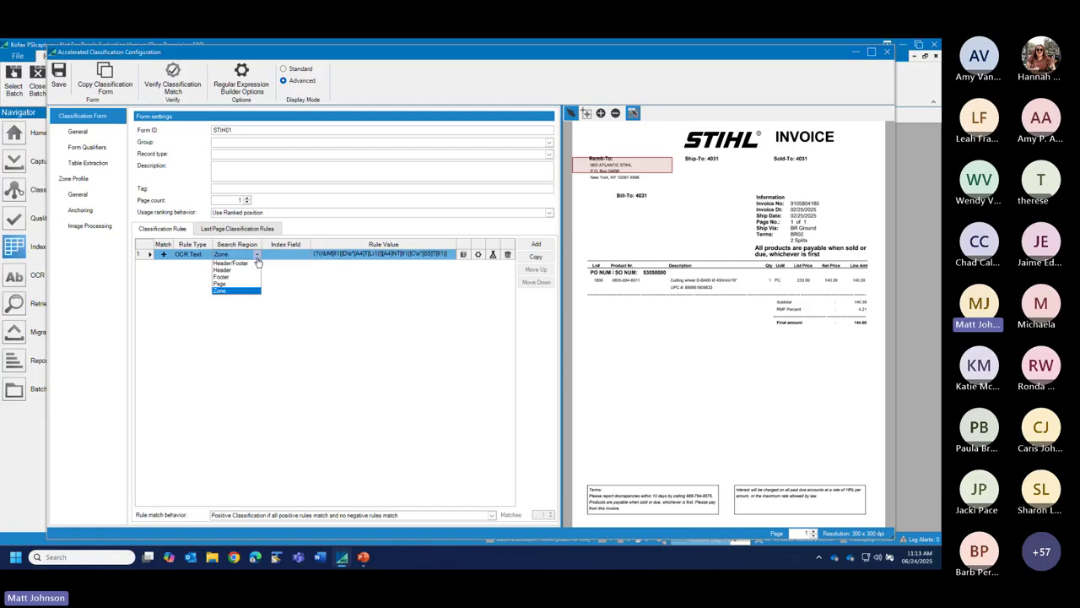
left_click(245, 270)
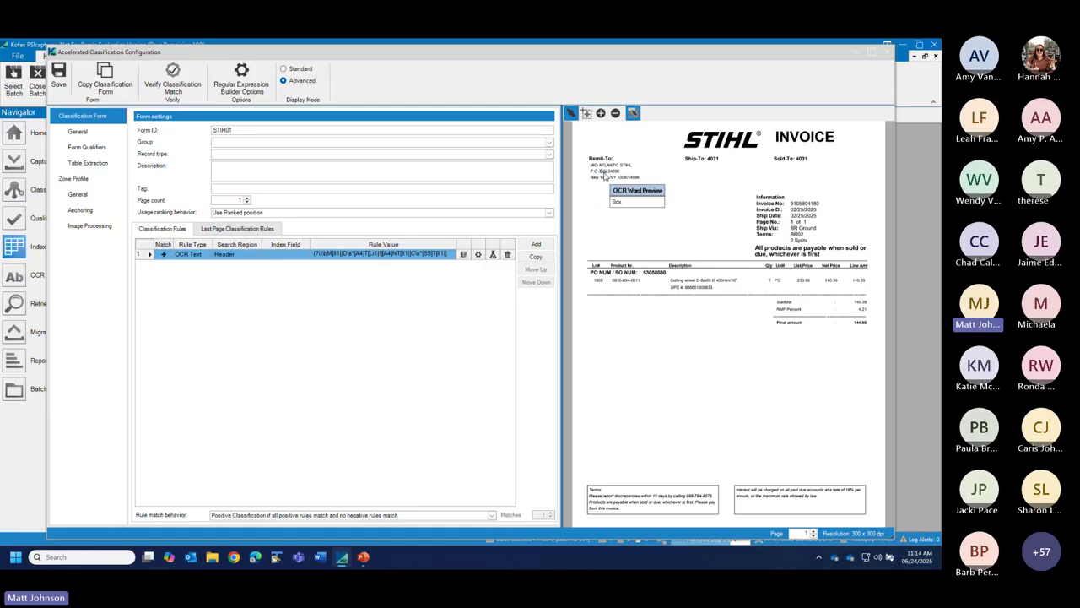
- Try a second OCR Text rule on the remit-to P.O. Box line with the Header search region, and delete it
left_click_drag(605, 173, 614, 177)
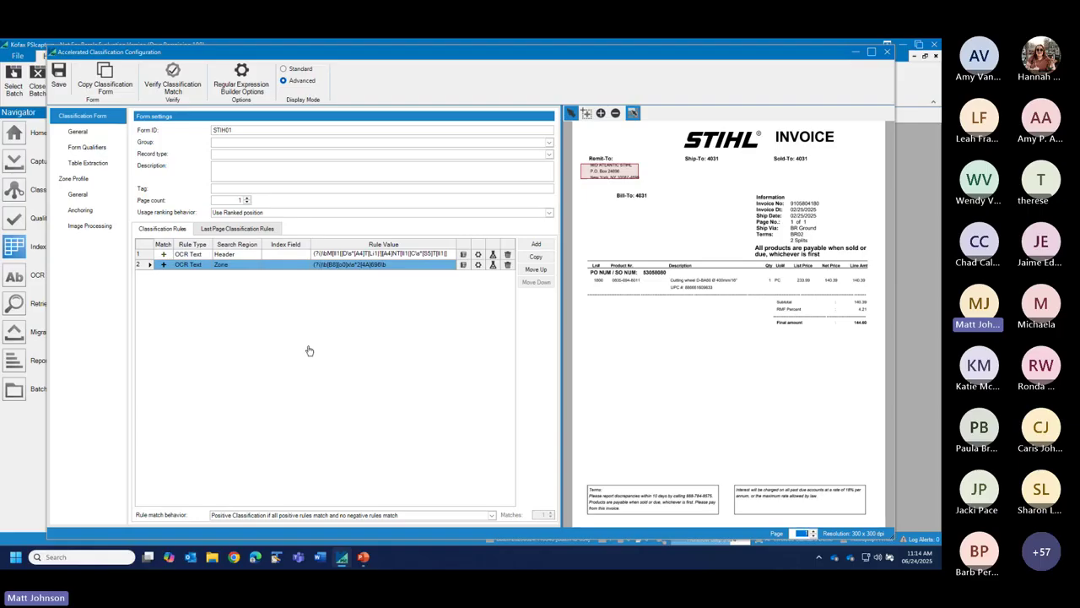
left_click(259, 265)
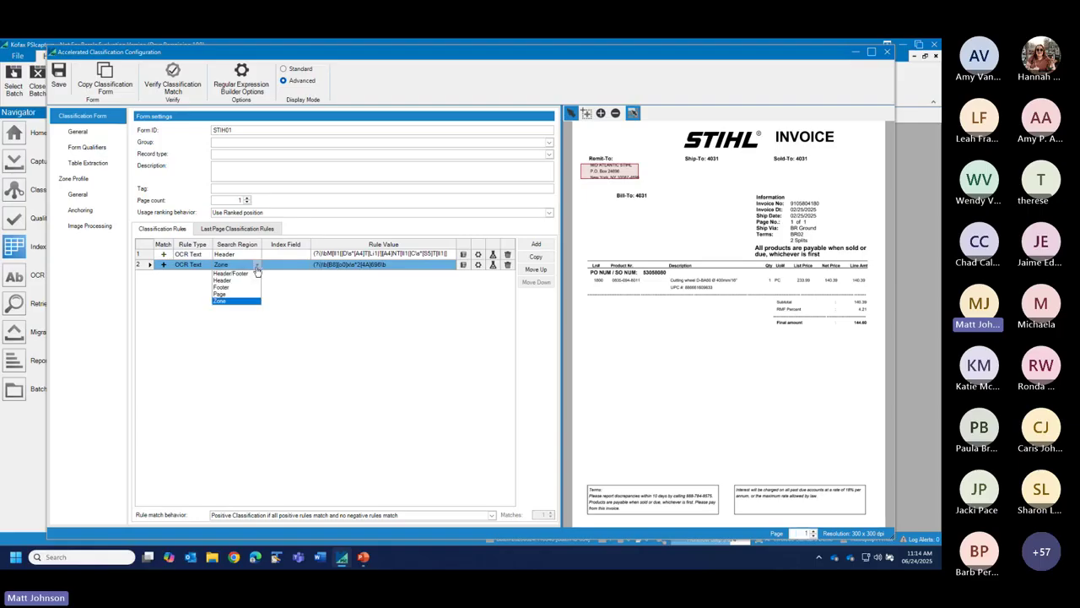
left_click(249, 285)
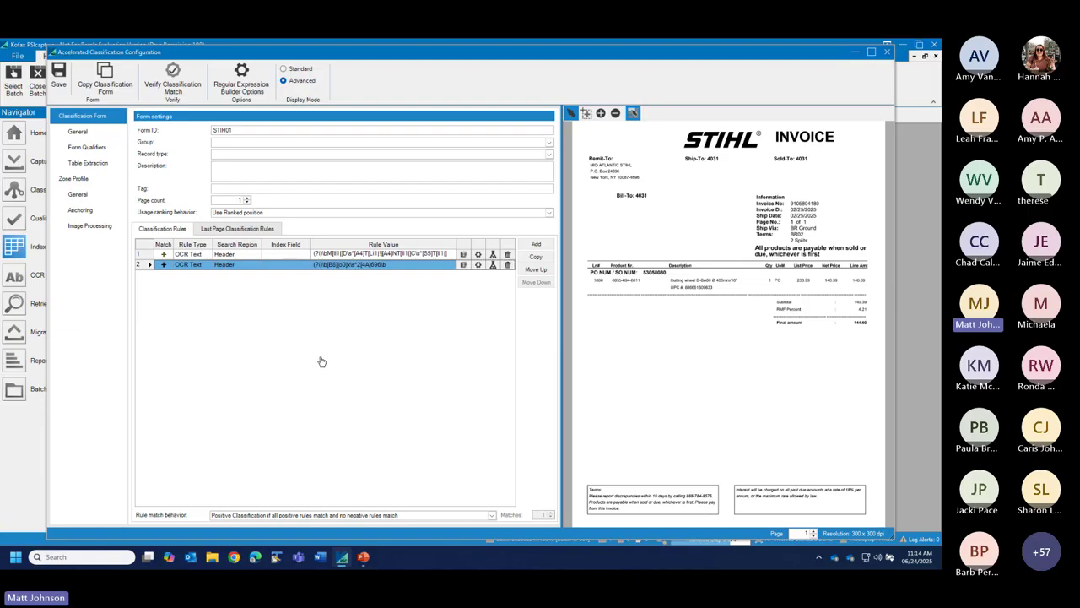
left_click(507, 266)
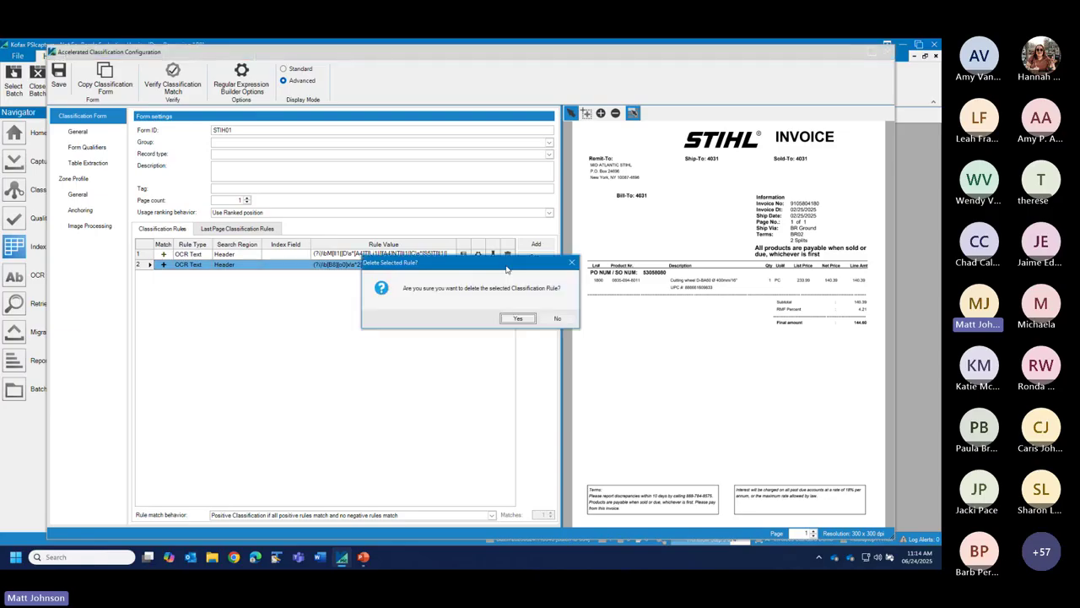
left_click(517, 318)
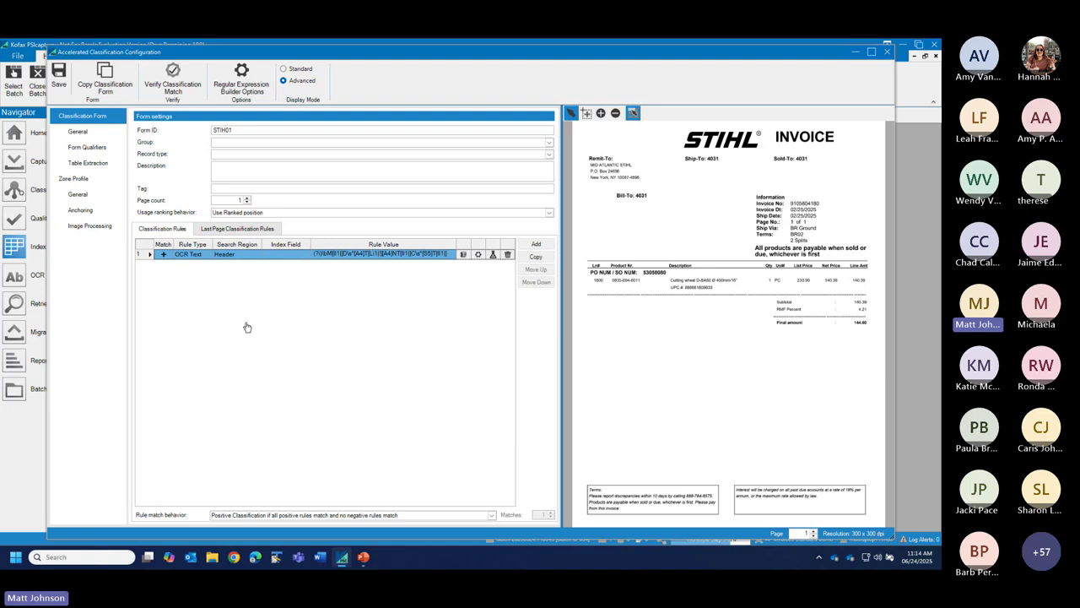
- Edit the Invoice Number zone in the form's zone profile and move its search area over the Information block containing the invoice number label
mouse_move(635, 209)
left_click(83, 180)
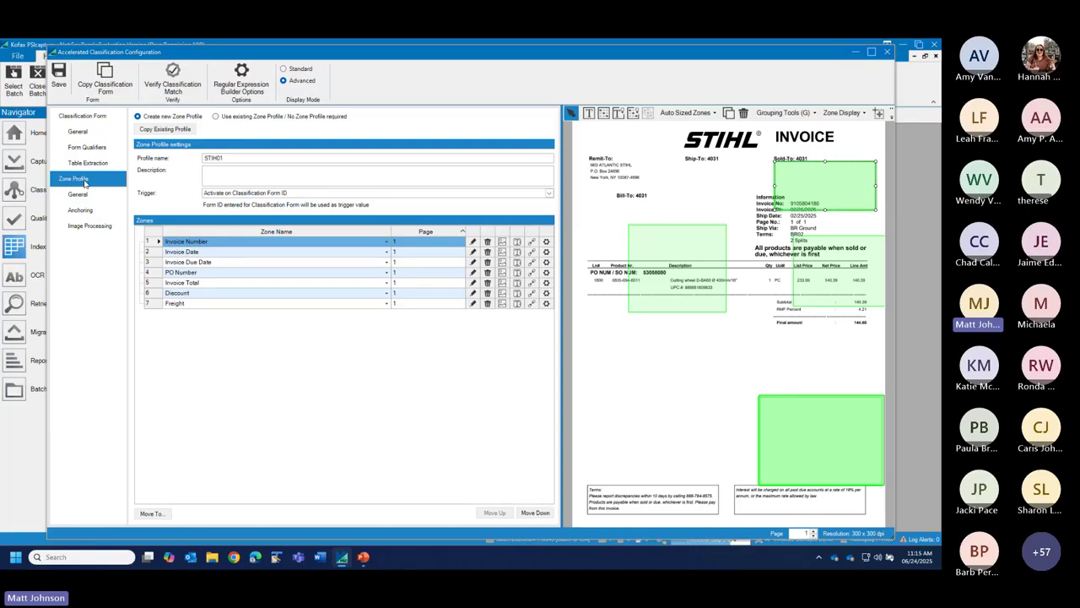
left_click(473, 243)
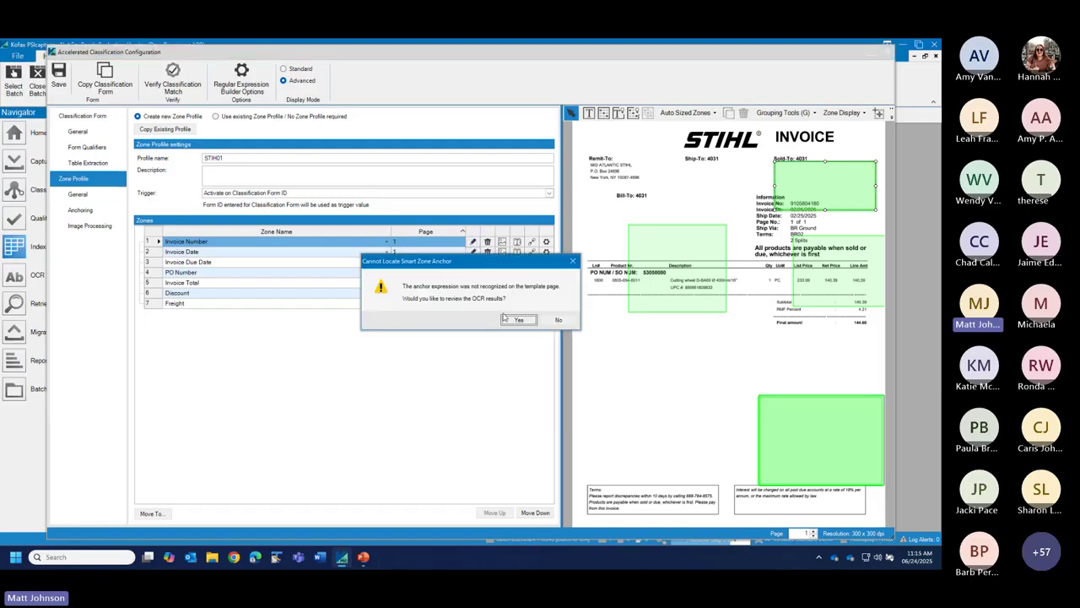
left_click(558, 321)
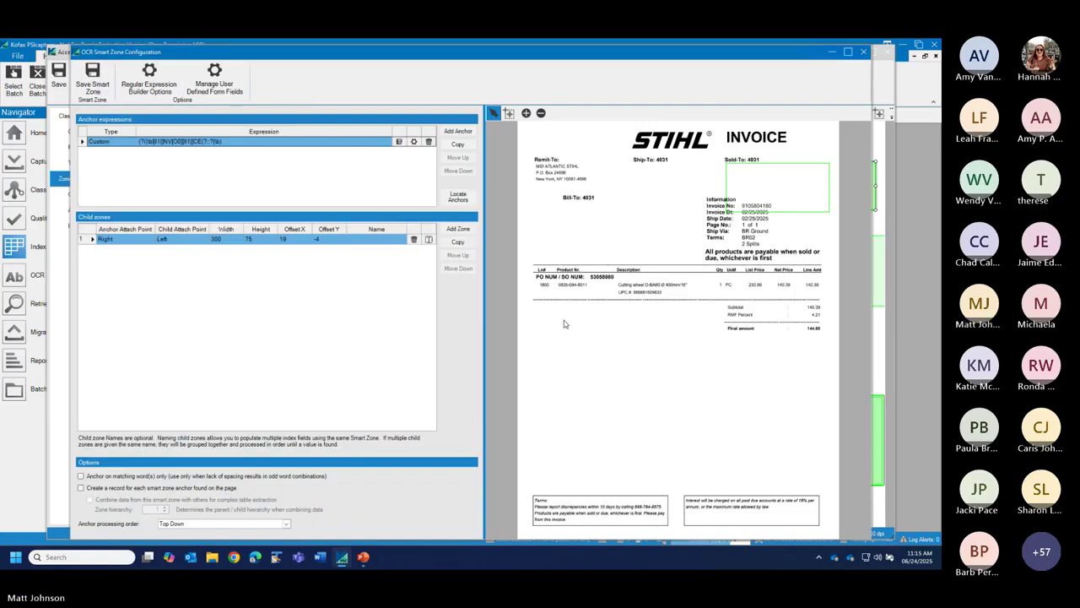
left_click(799, 177)
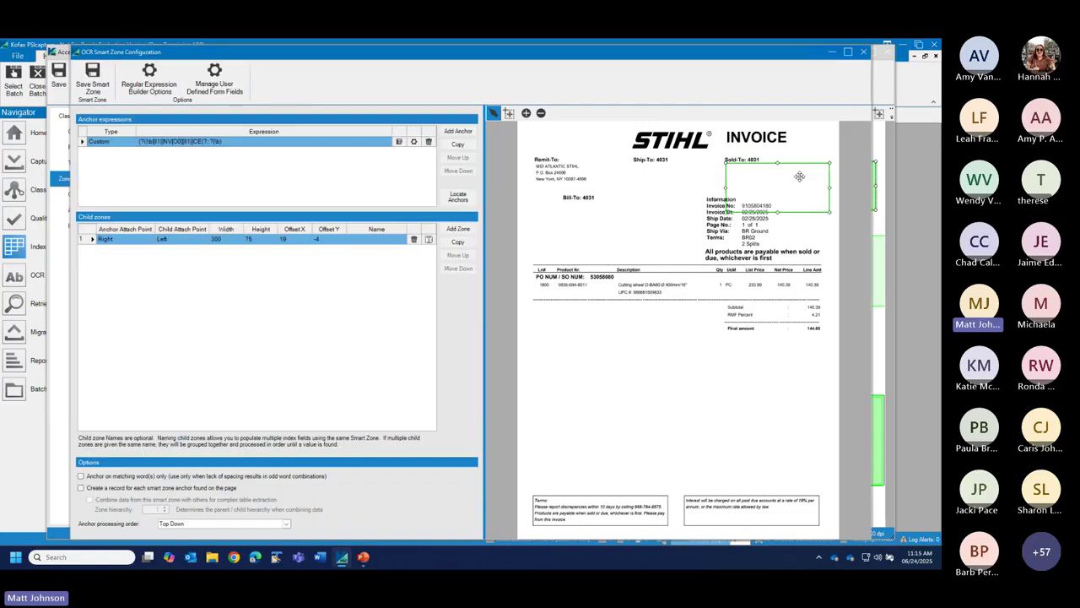
left_click_drag(799, 177, 764, 192)
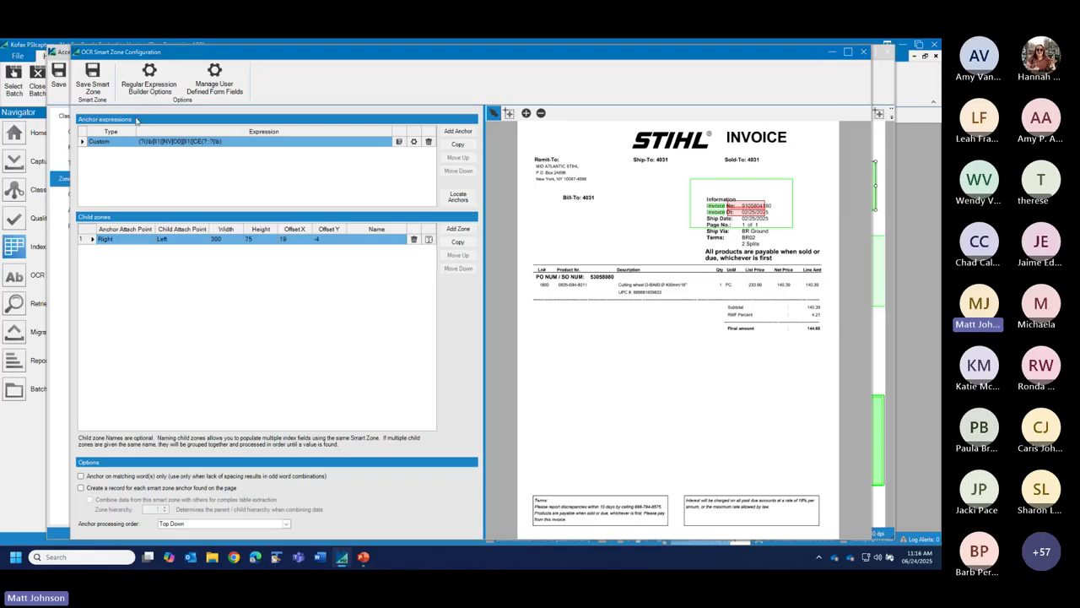
- Rebuild the smart zone's anchor expression from the "Invoice No:" label and move the child zone onto the invoice number value
left_click(101, 142)
left_click(154, 150)
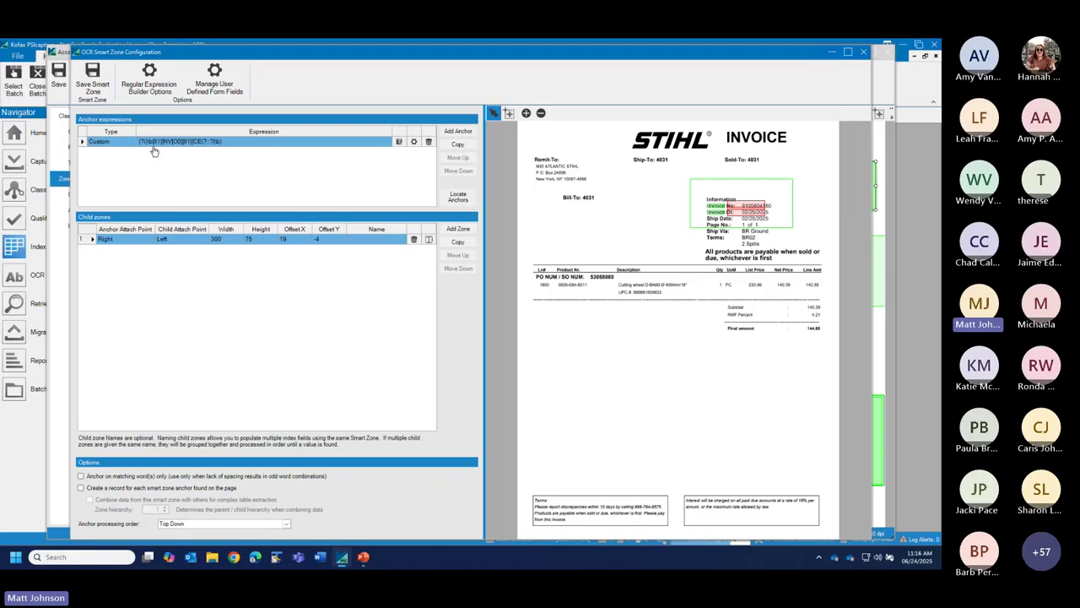
left_click(399, 143)
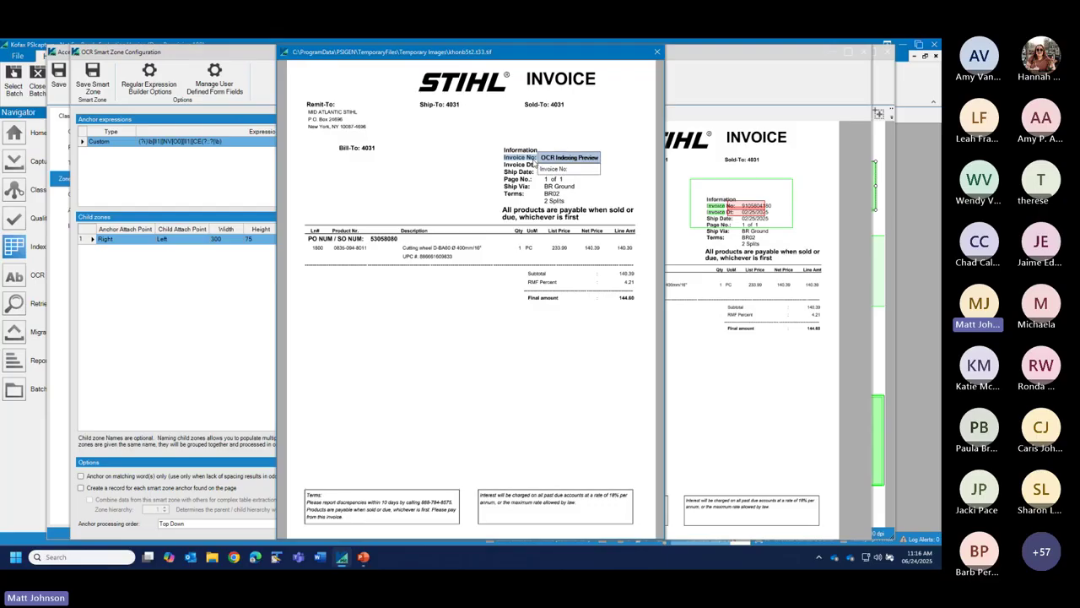
left_click_drag(533, 162, 534, 161)
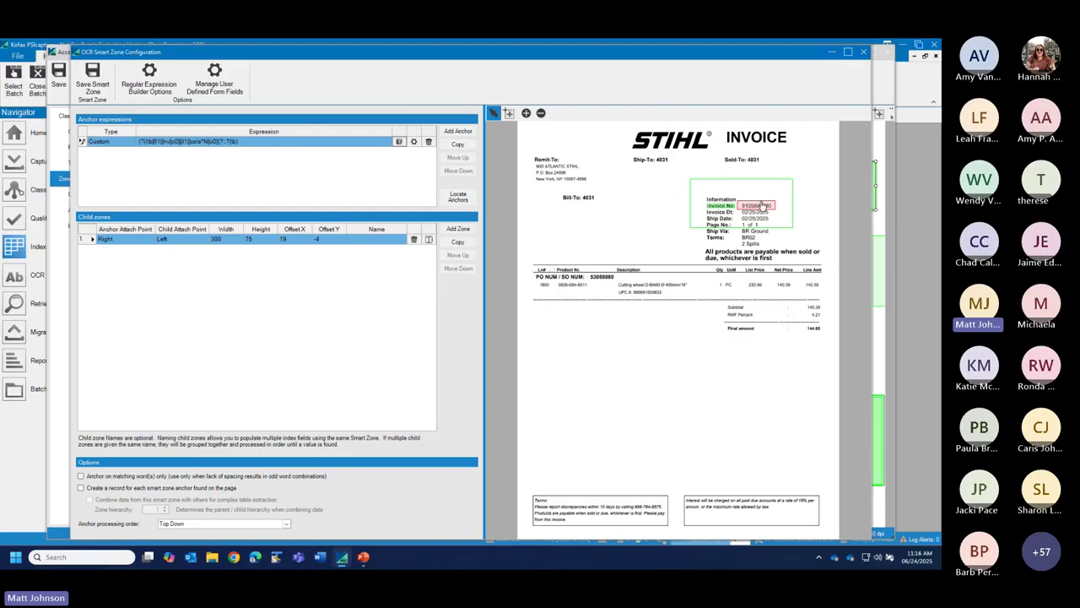
left_click_drag(762, 205, 768, 203)
left_click(580, 334)
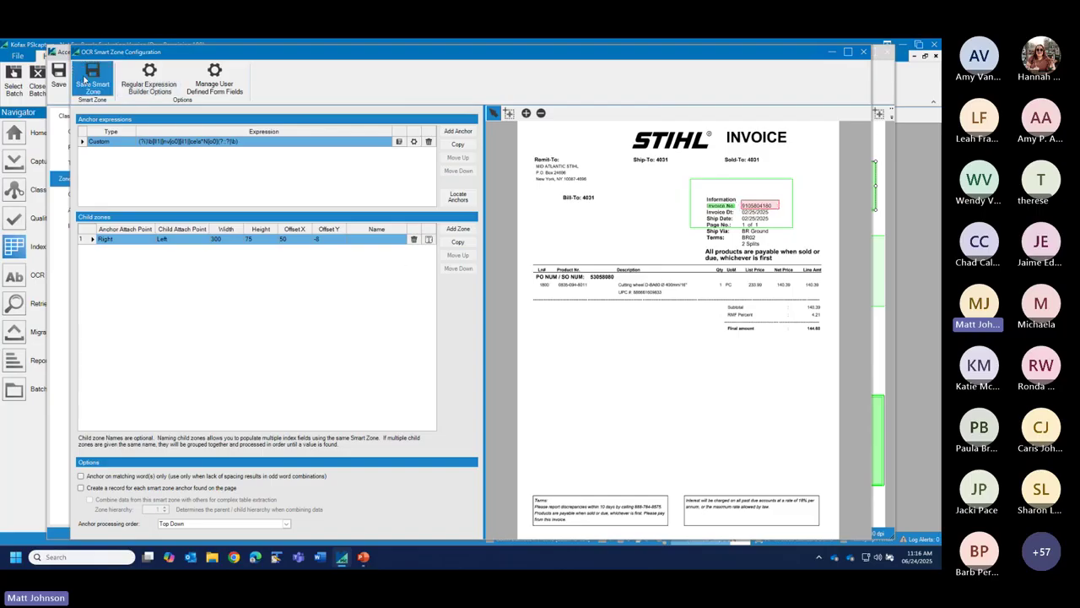
- Save the Invoice Number smart zone and move the Invoice Date zone's search area over the Information block
left_click(85, 79)
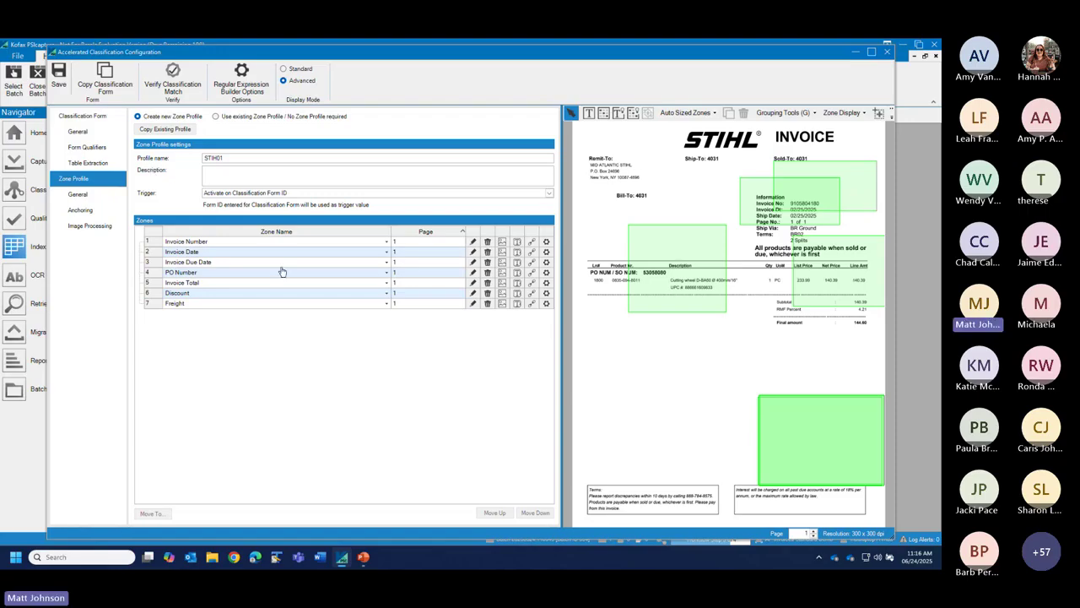
left_click(463, 252)
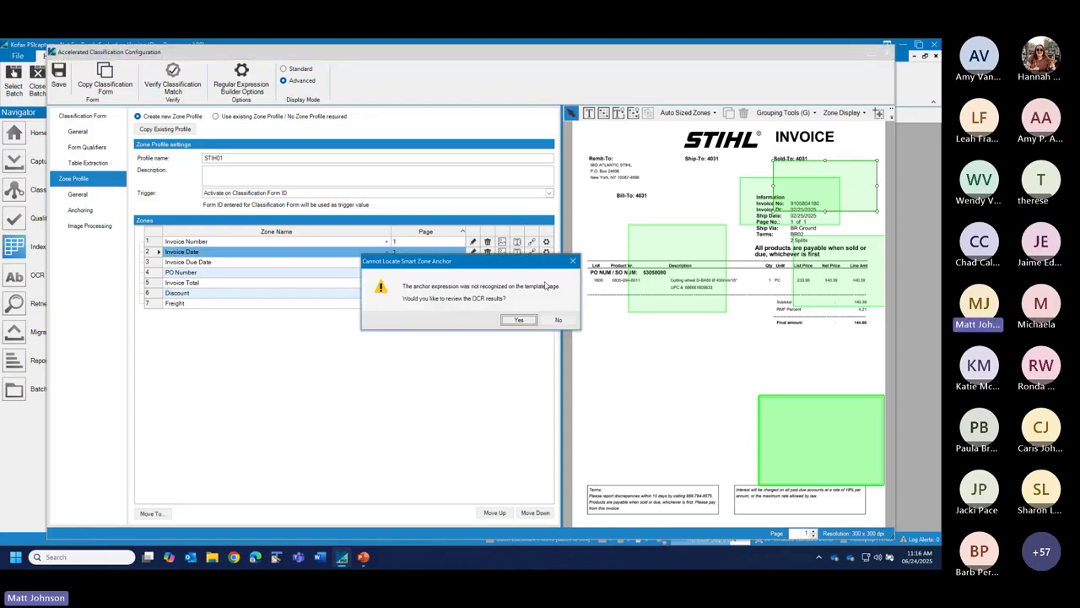
left_click(560, 320)
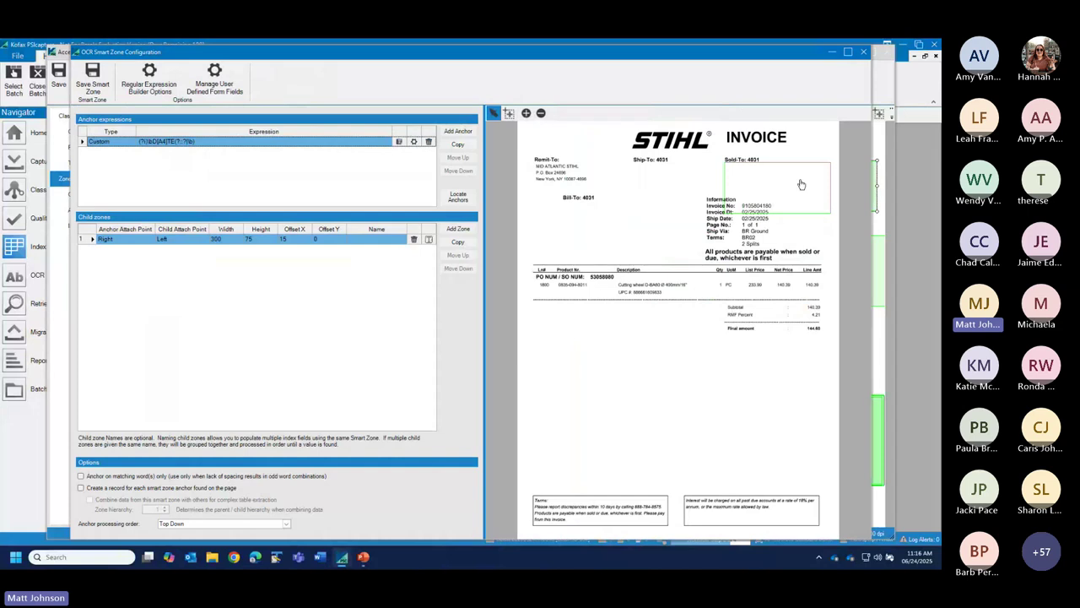
left_click_drag(795, 186, 767, 204)
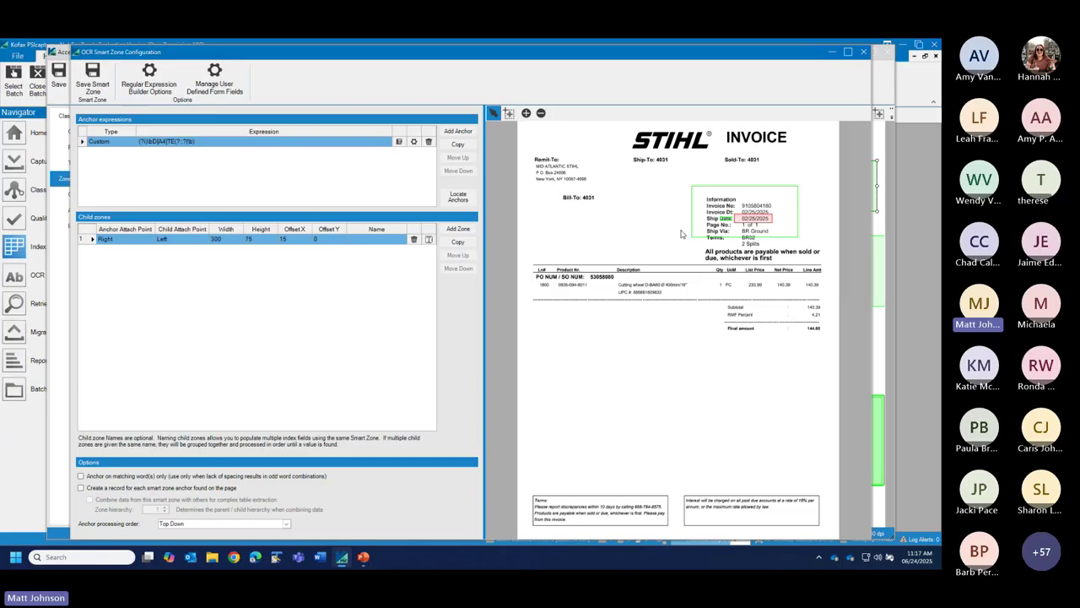
left_click_drag(732, 229, 731, 239)
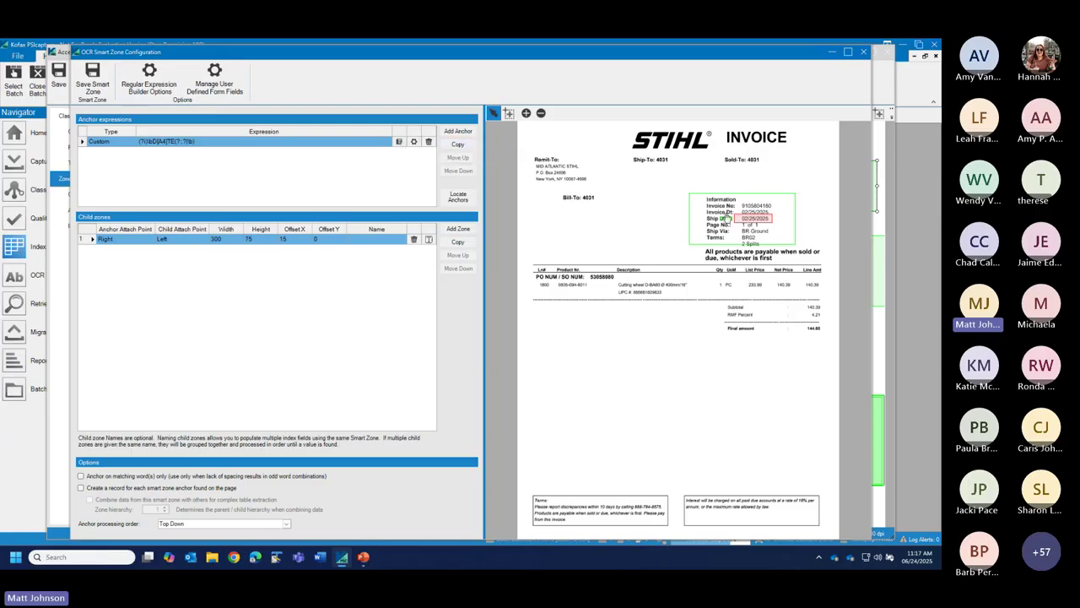
- Try placing the Invoice Date child zone on the Invoice Dt value with the Date anchor, reducing its height to 52
left_click_drag(748, 220, 763, 215)
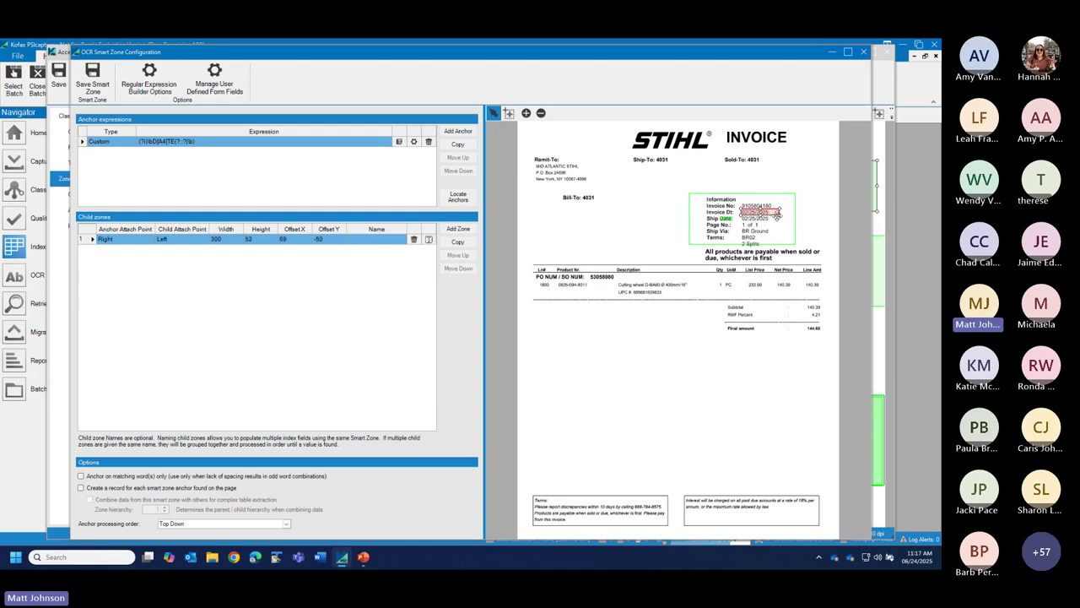
left_click(622, 238)
left_click(721, 240)
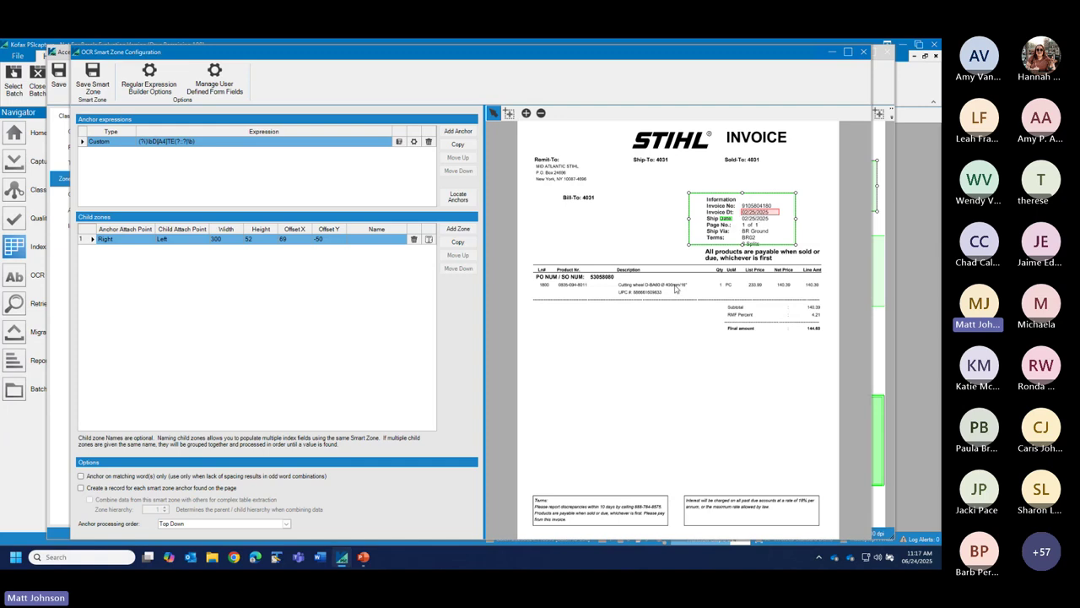
- Rebuild the Invoice Date anchor from the word "Page", fit the child zone onto the Invoice Dt value, and save the smart zone
left_click(399, 142)
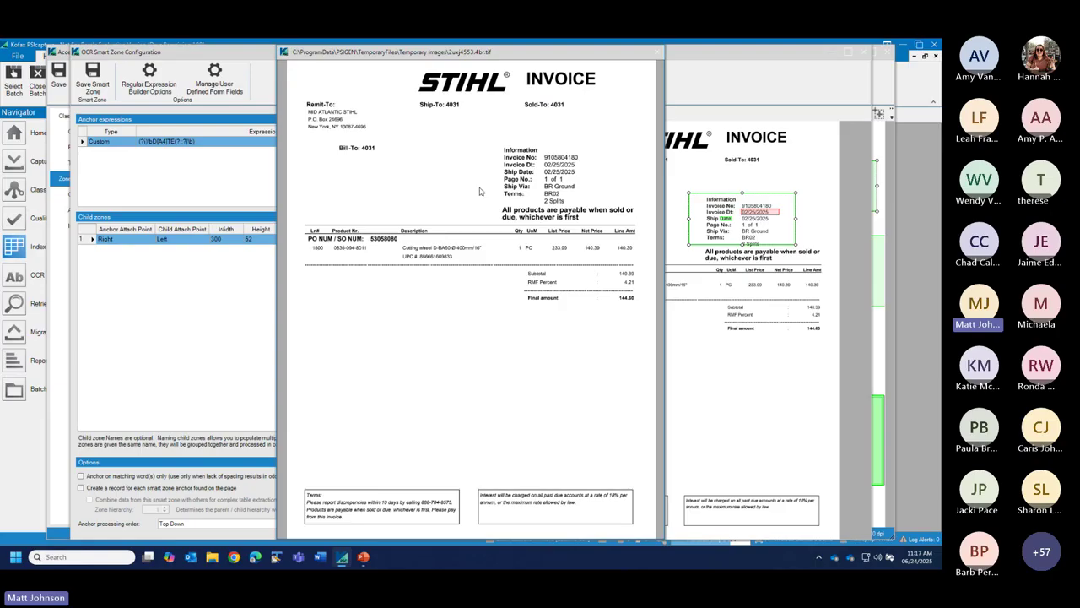
left_click(509, 181)
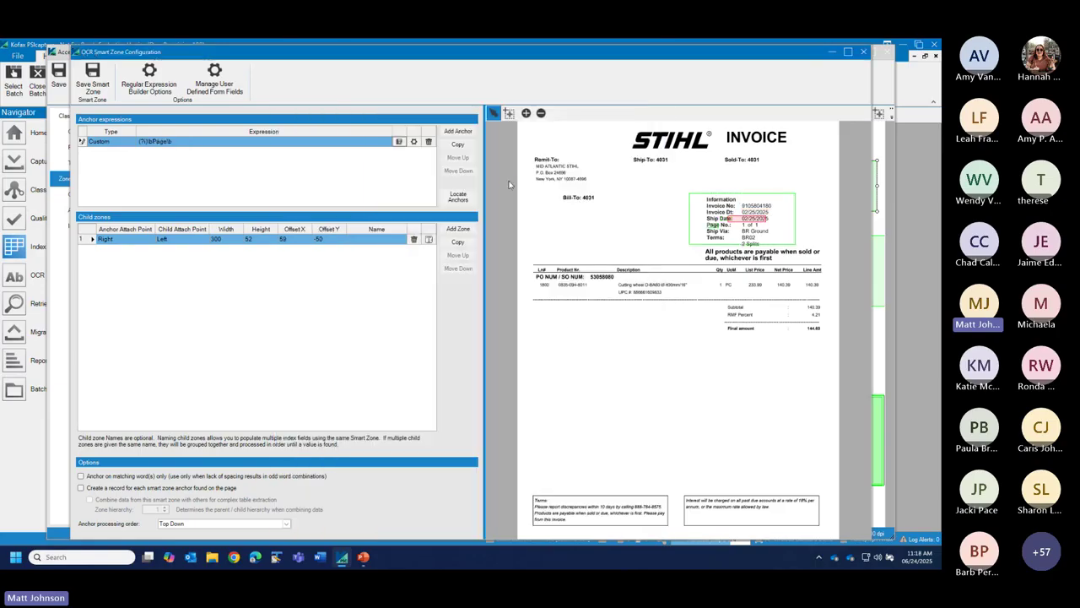
left_click_drag(769, 218, 761, 215)
left_click(631, 214)
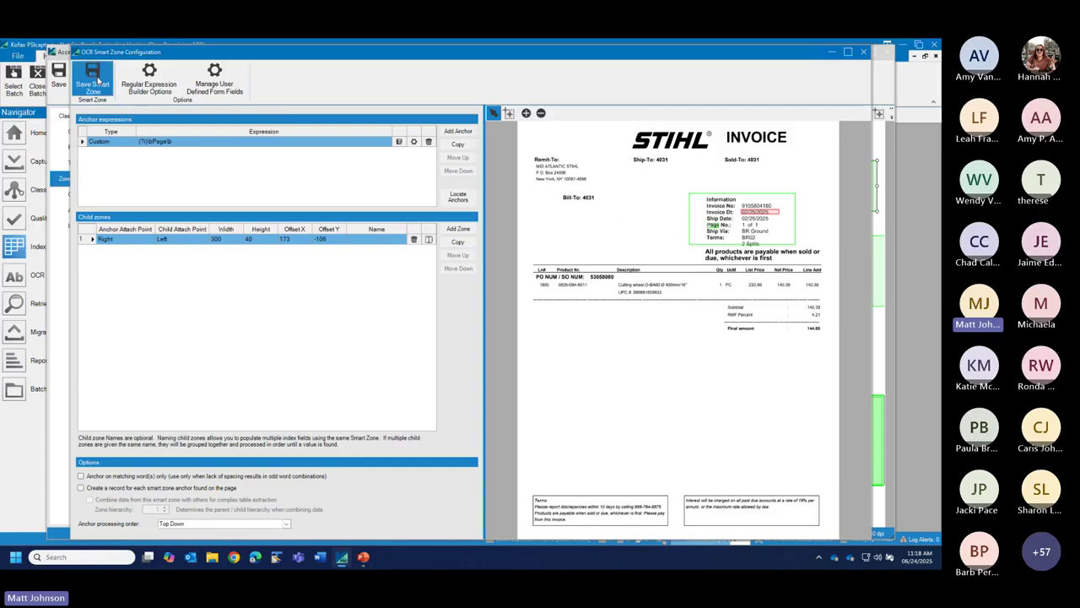
left_click(94, 81)
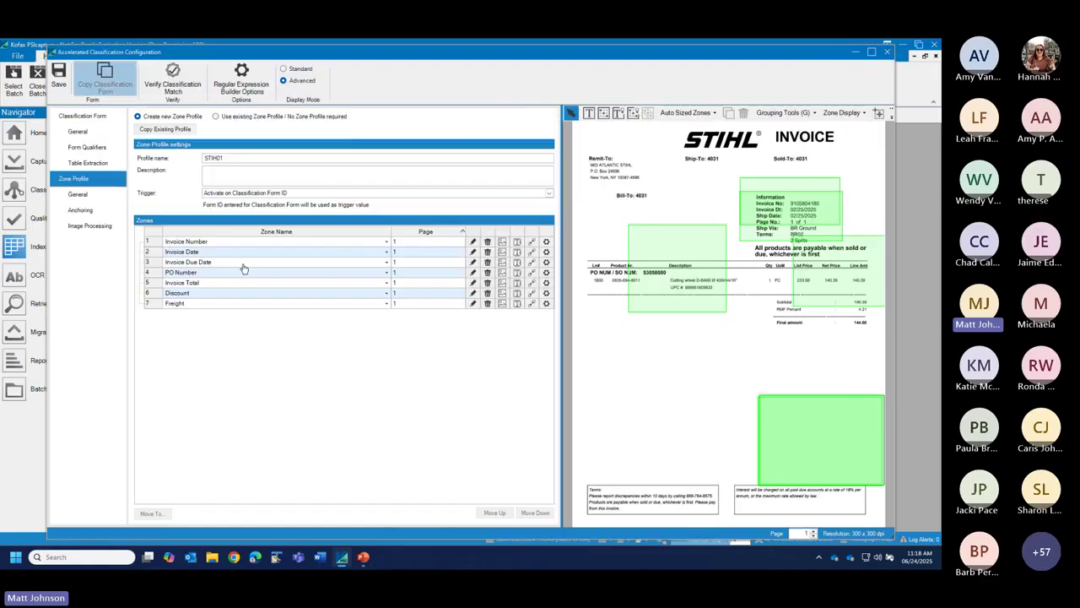
- Delete the Invoice Due Date zone from the STIH01 zone profile
left_click(153, 262)
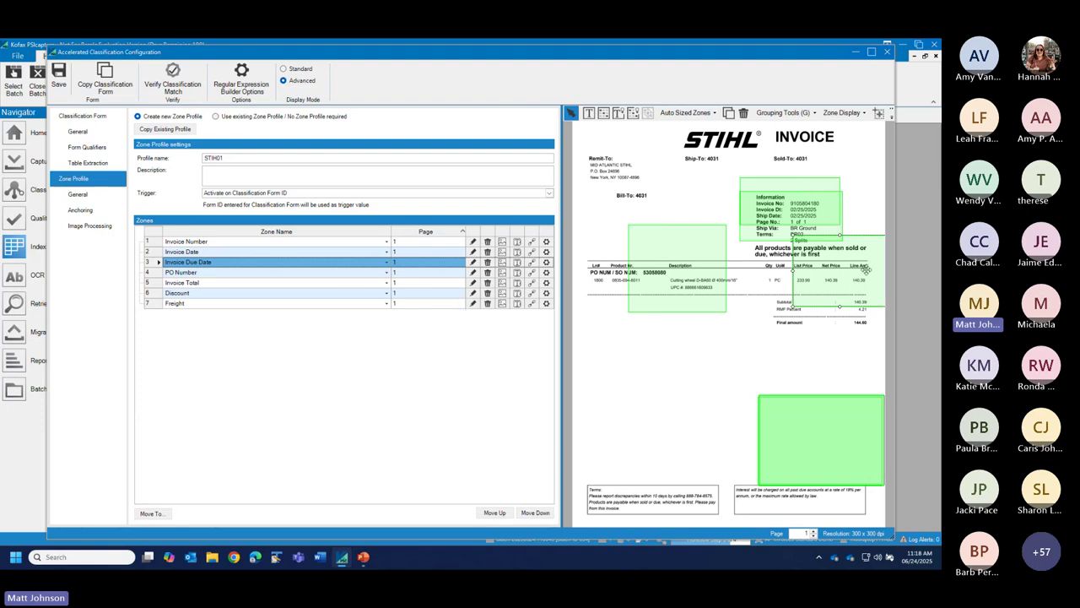
left_click_drag(866, 269, 666, 410)
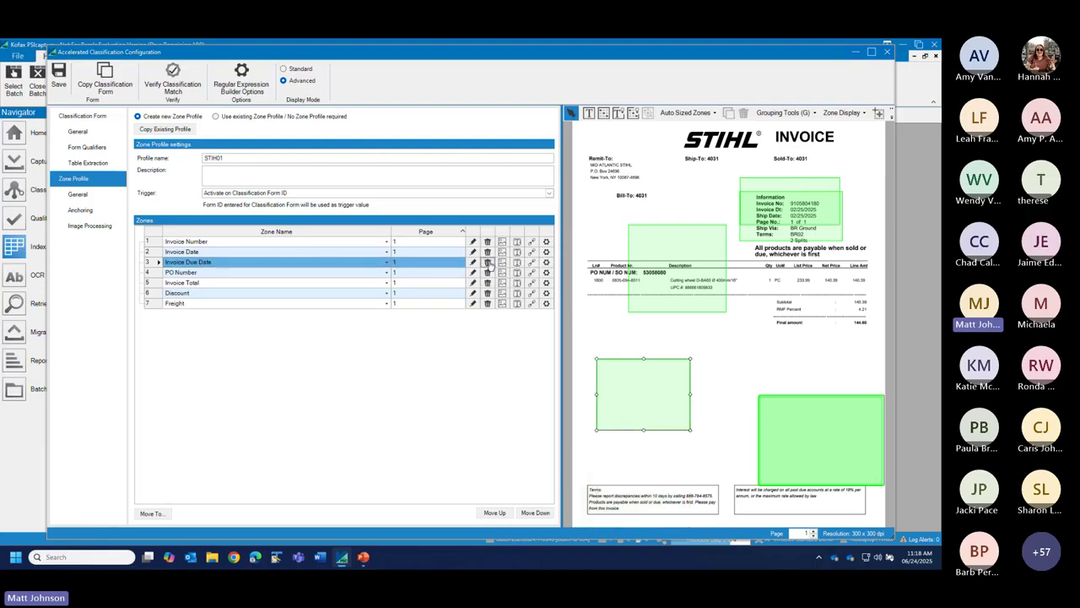
left_click(487, 264)
left_click(511, 321)
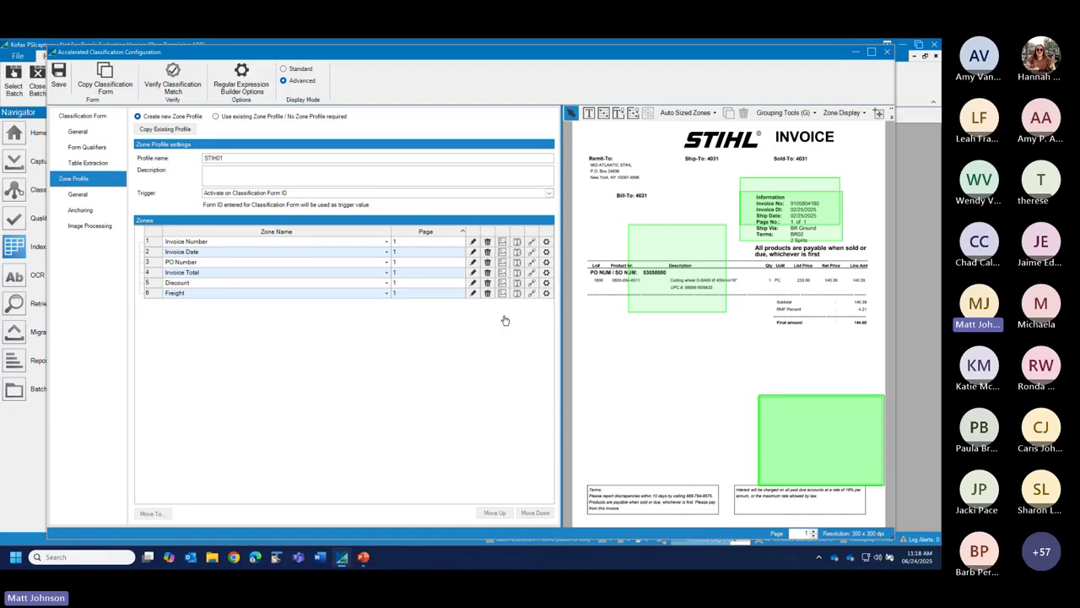
- Move the PO Number zone over the PO NUM / SO NUM line and widen its search area in the smart zone configuration
left_click(154, 263)
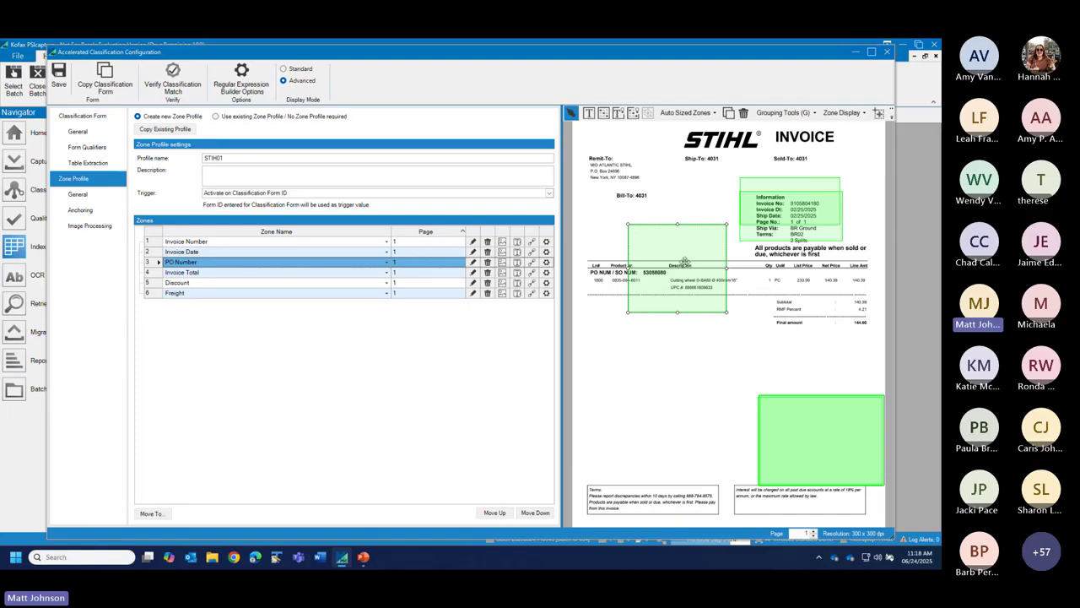
left_click_drag(685, 262, 604, 270)
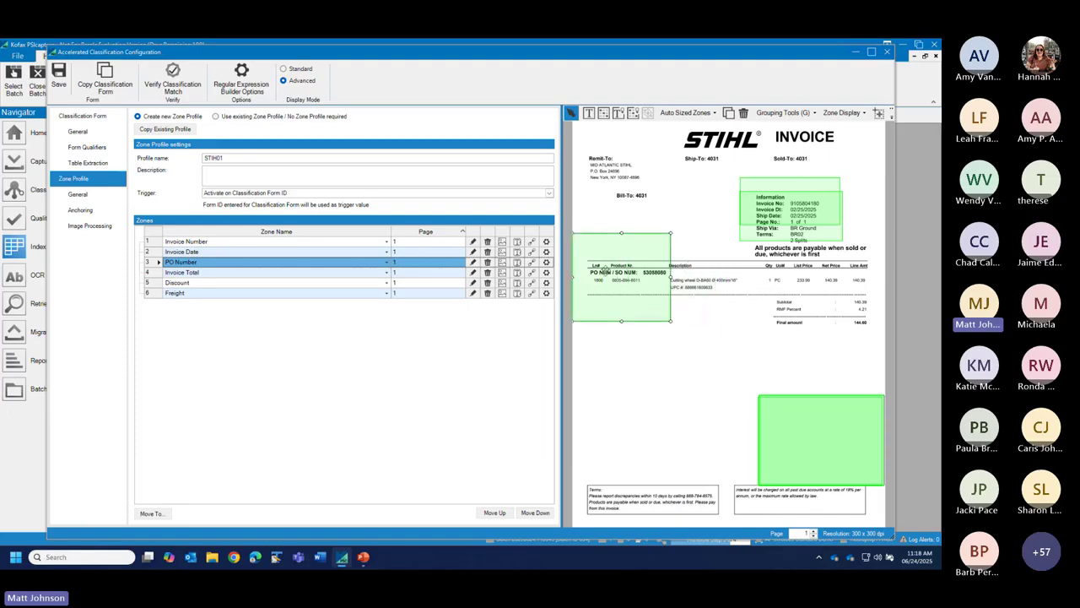
left_click(473, 264)
left_click(555, 319)
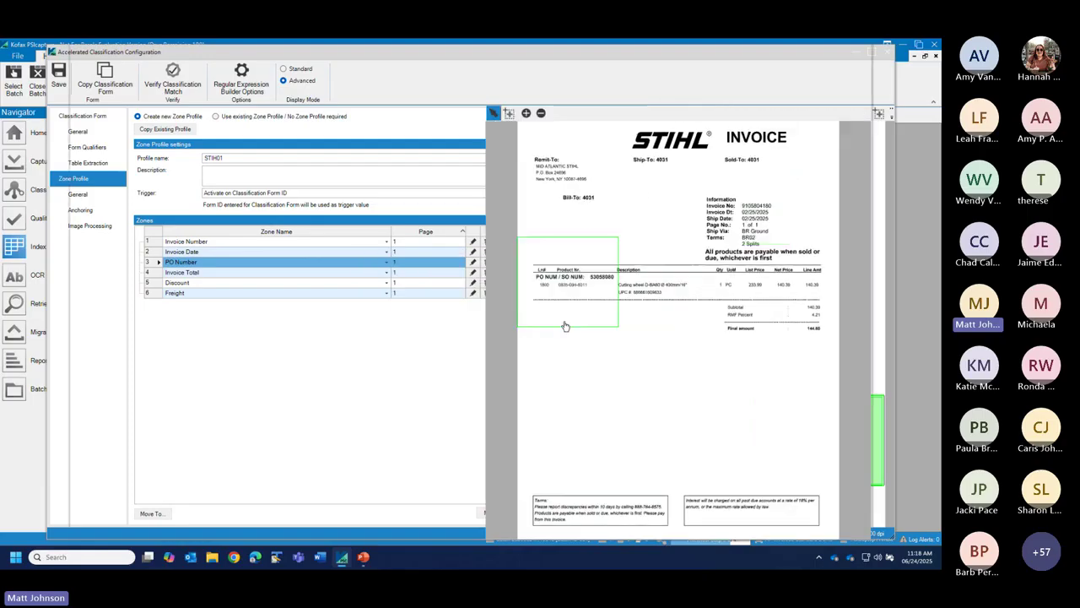
left_click(615, 285)
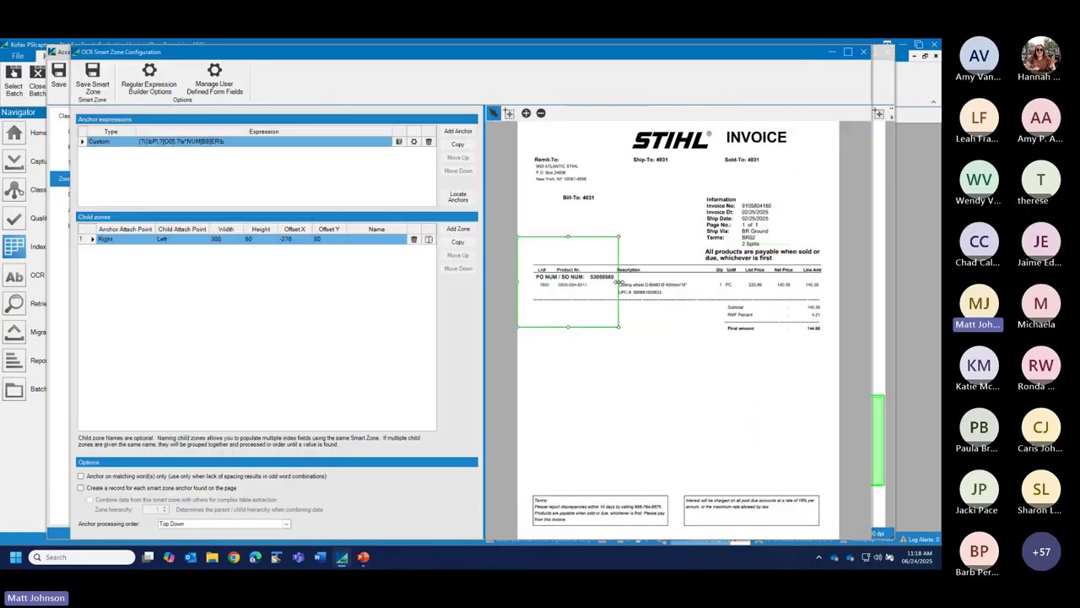
left_click_drag(619, 284, 647, 284)
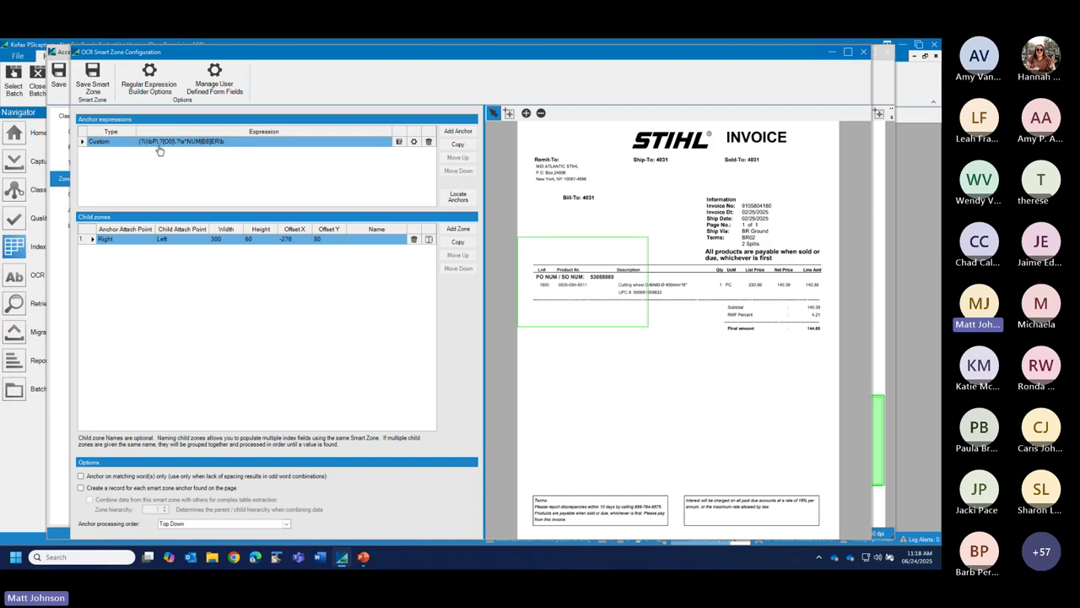
- Rebuild the PO Number anchor from the "PO NUM" label, fit the child zone onto the number value, and save the smart zone
left_click(393, 144)
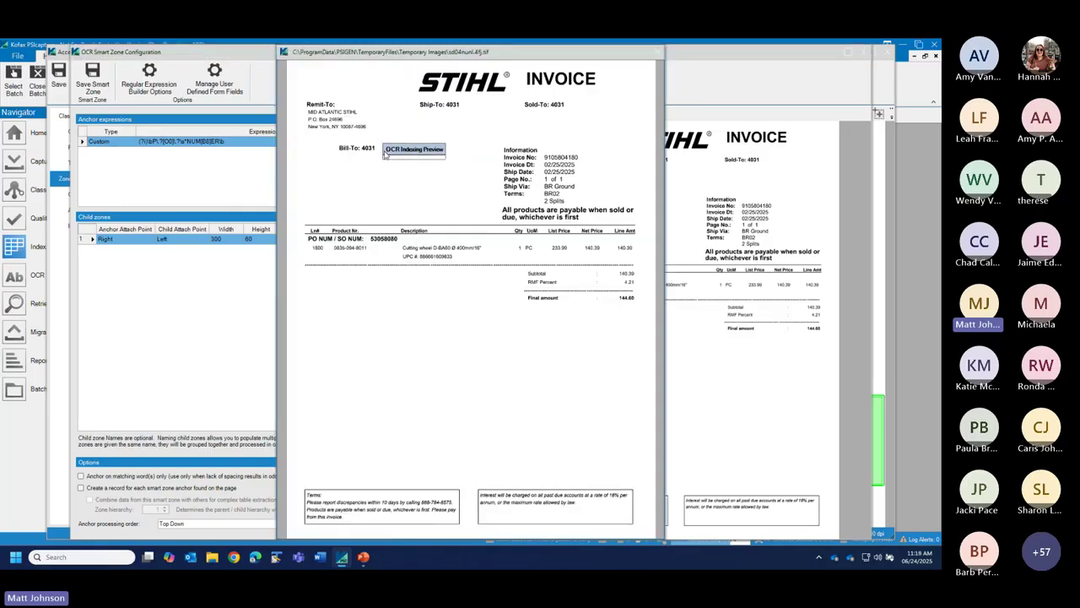
left_click(317, 240)
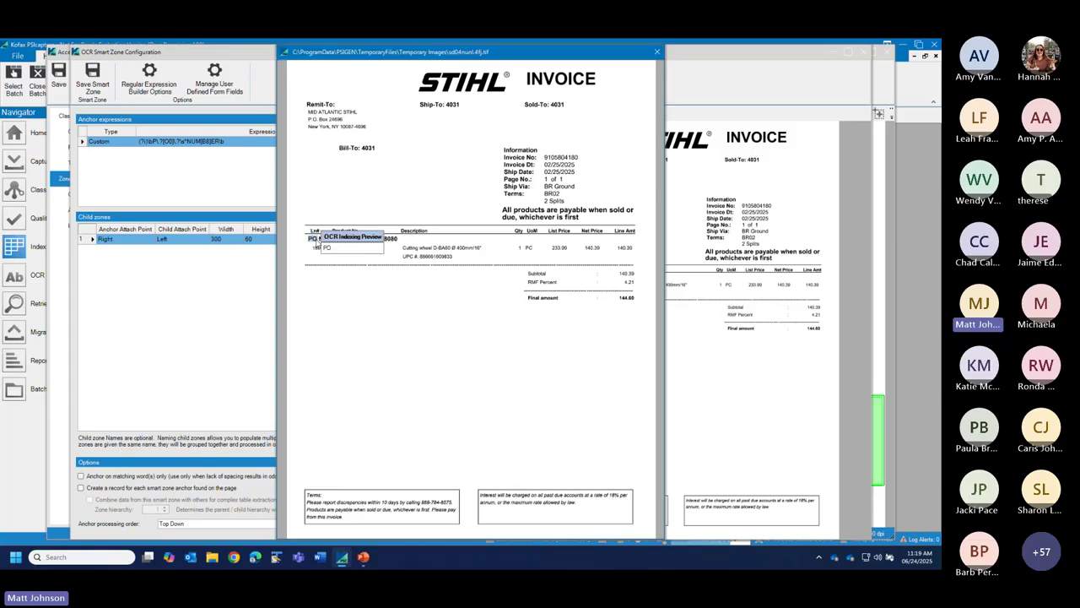
left_click(656, 51)
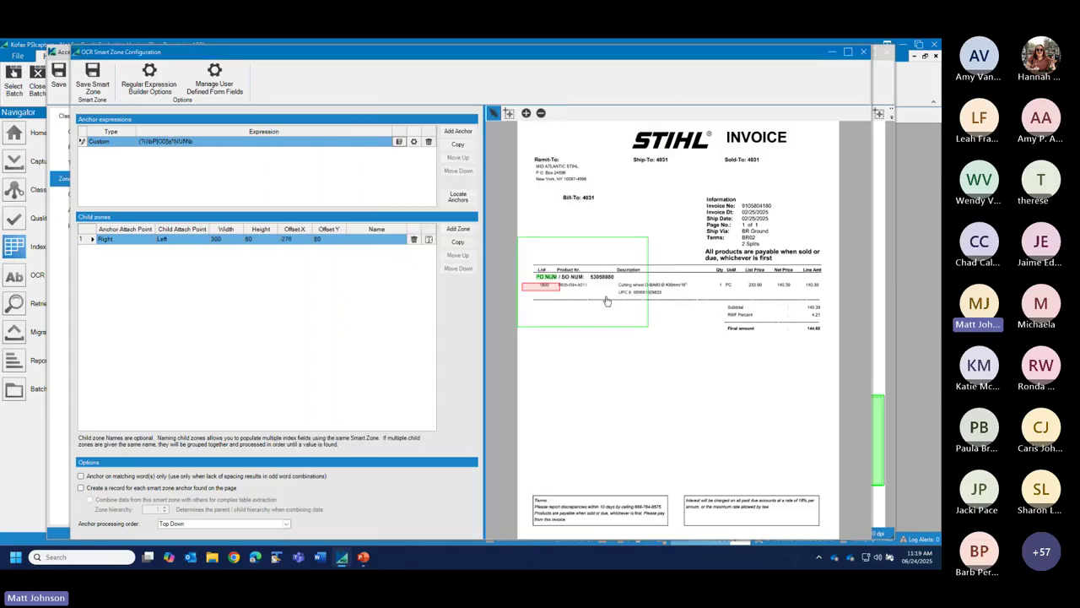
left_click_drag(541, 286, 604, 271)
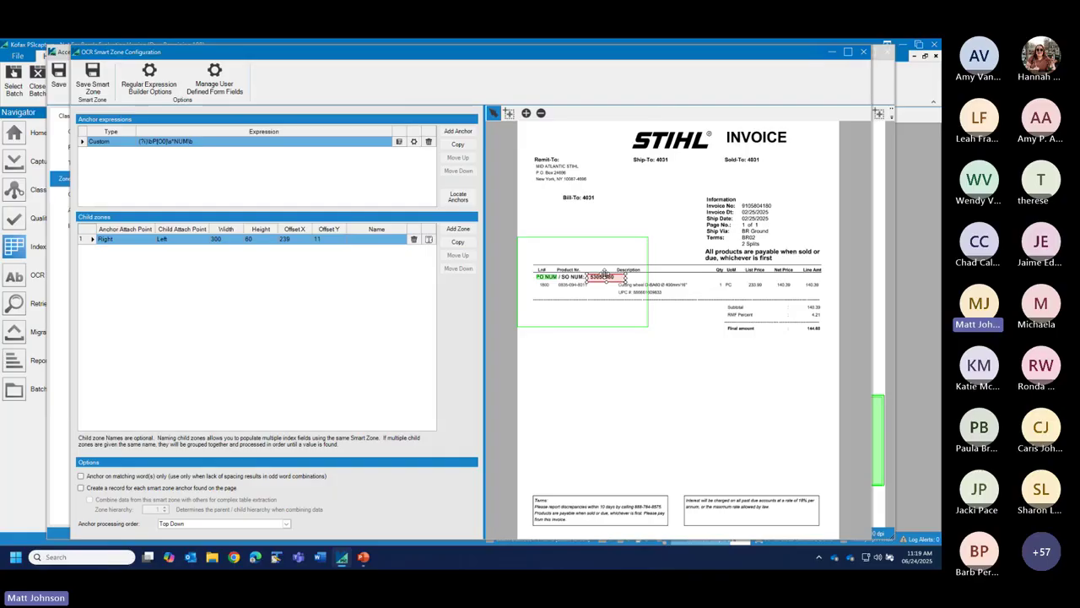
left_click_drag(604, 287, 606, 286)
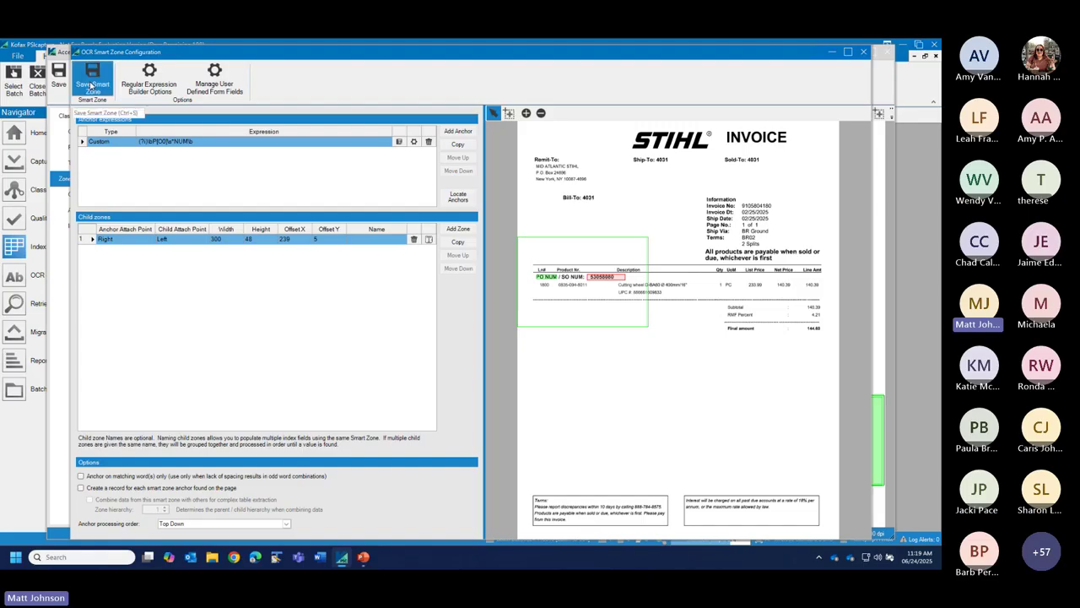
left_click(91, 84)
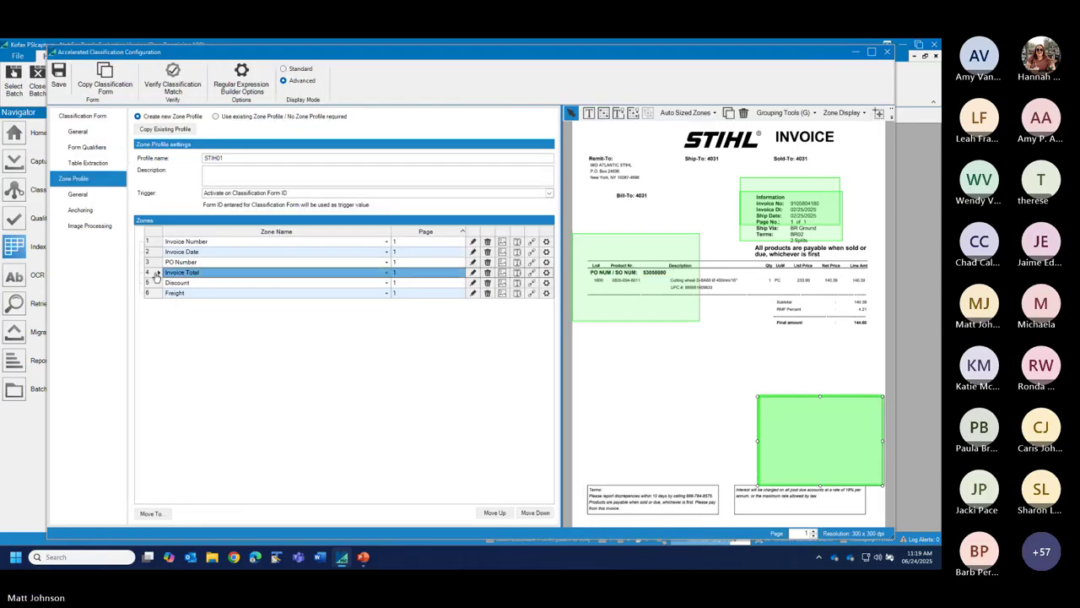
- Edit the Invoice Total zone after reviewing its OCR words, and move its search area up over the Information block
left_click(473, 272)
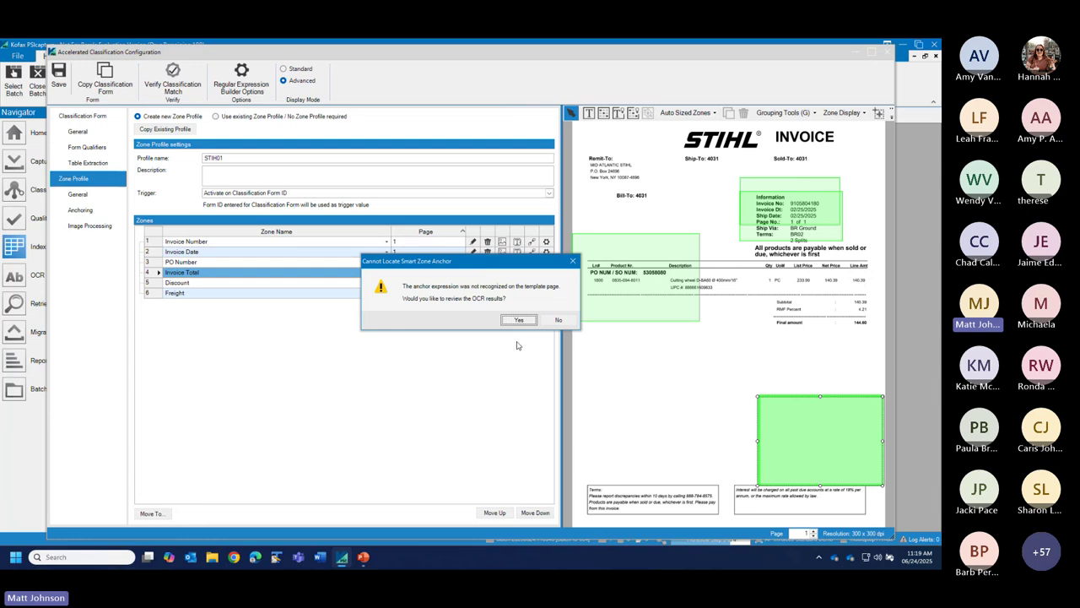
left_click(519, 320)
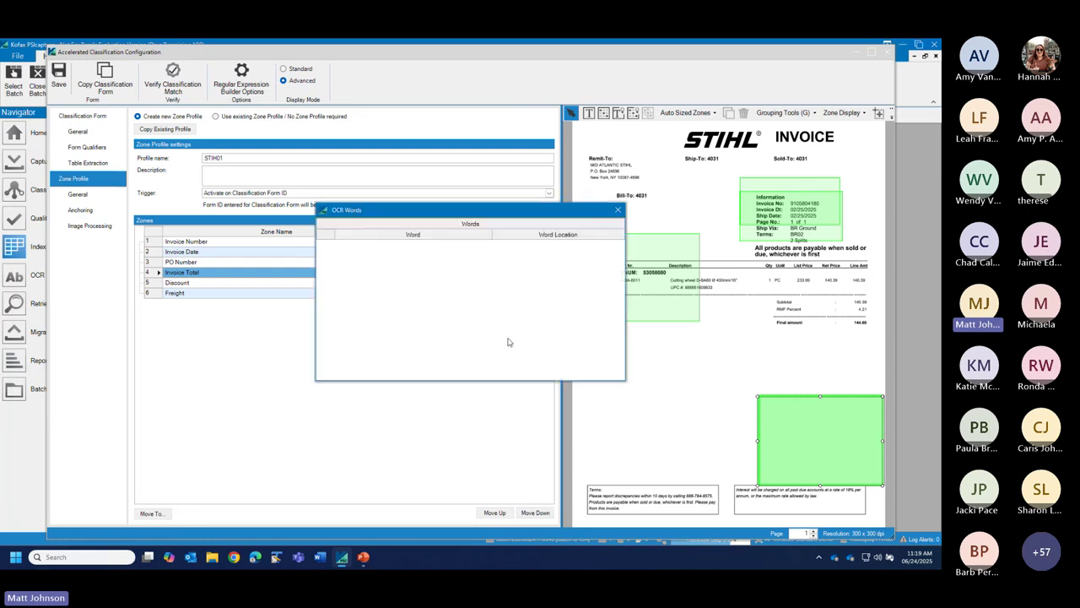
left_click(618, 209)
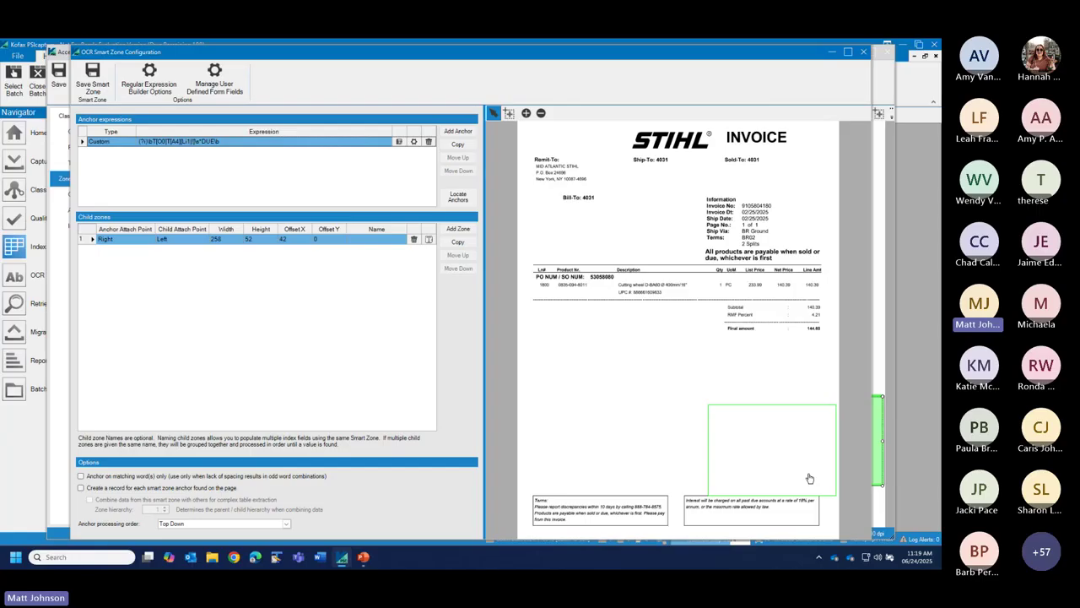
left_click_drag(807, 464, 769, 219)
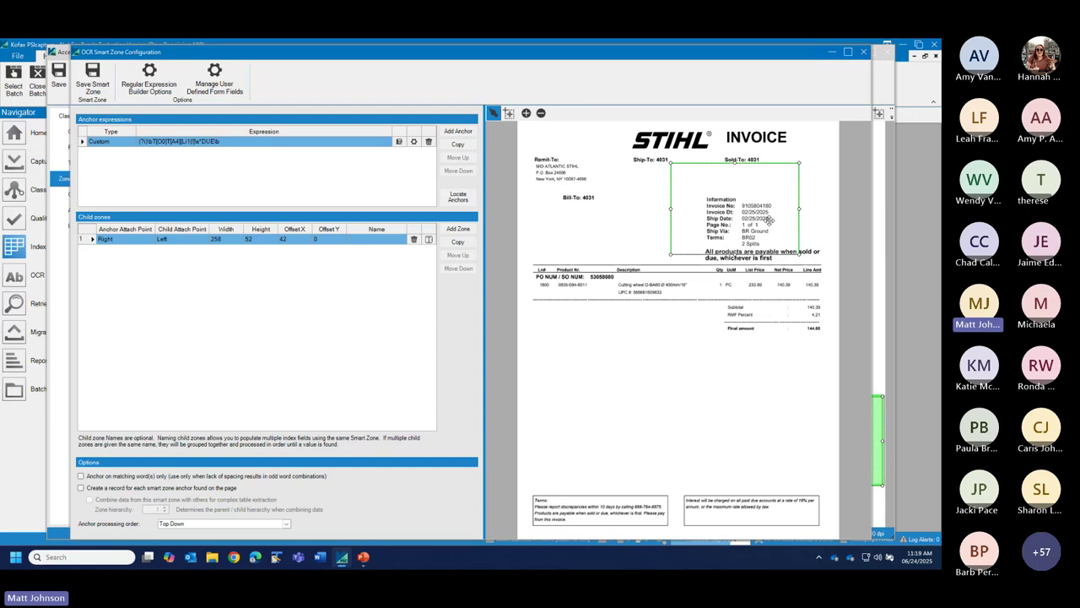
- Enlarge the Invoice Total search area to the invoice page's bottom-right corner and raise its upper edge above the Sold-To line
left_click(807, 255)
left_click(794, 250)
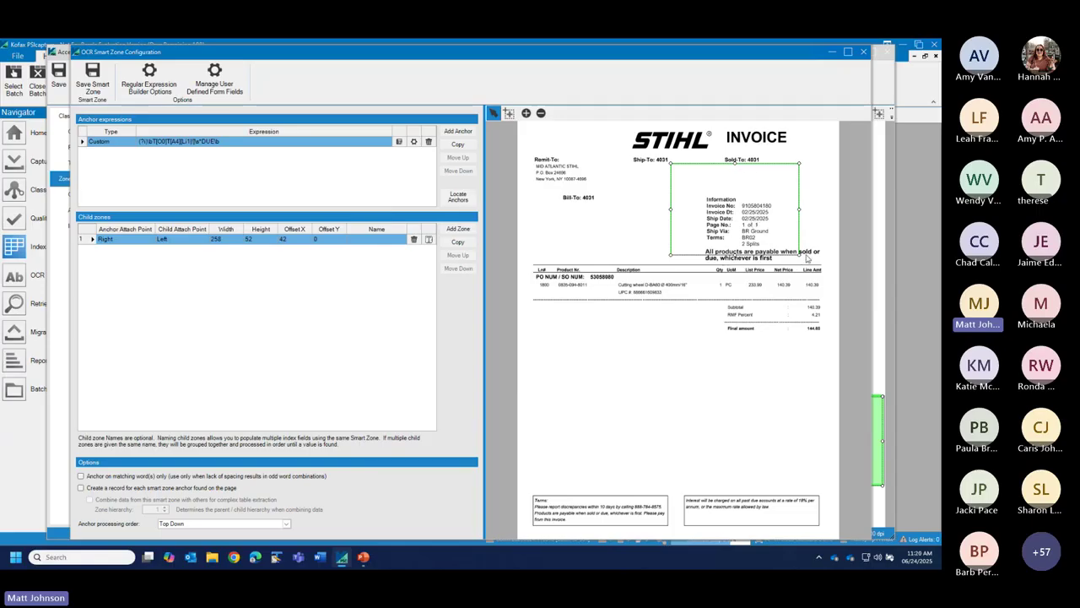
left_click_drag(800, 257, 839, 539)
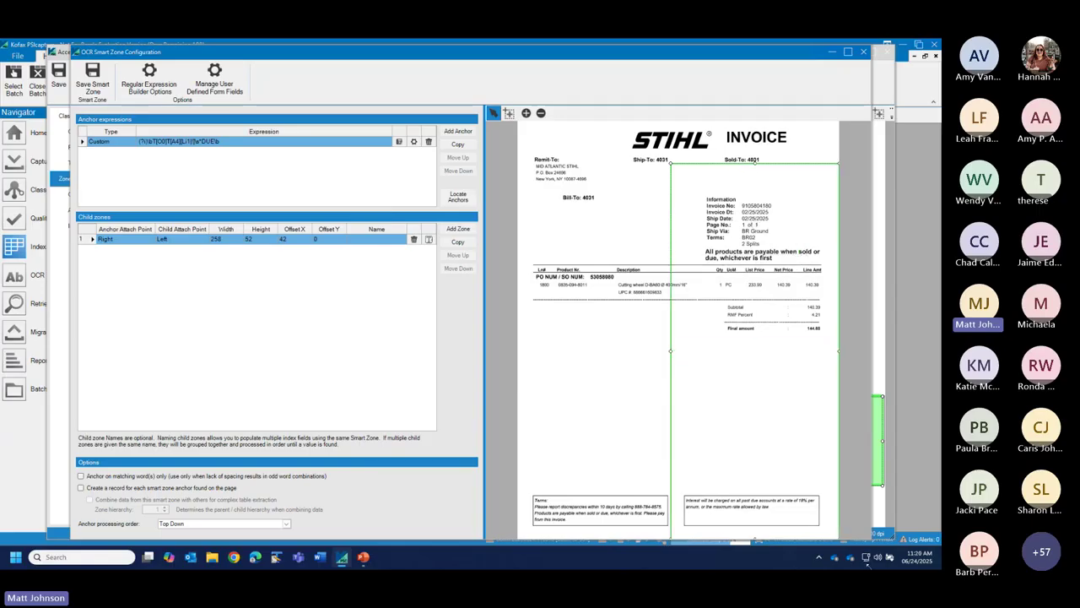
left_click(769, 374)
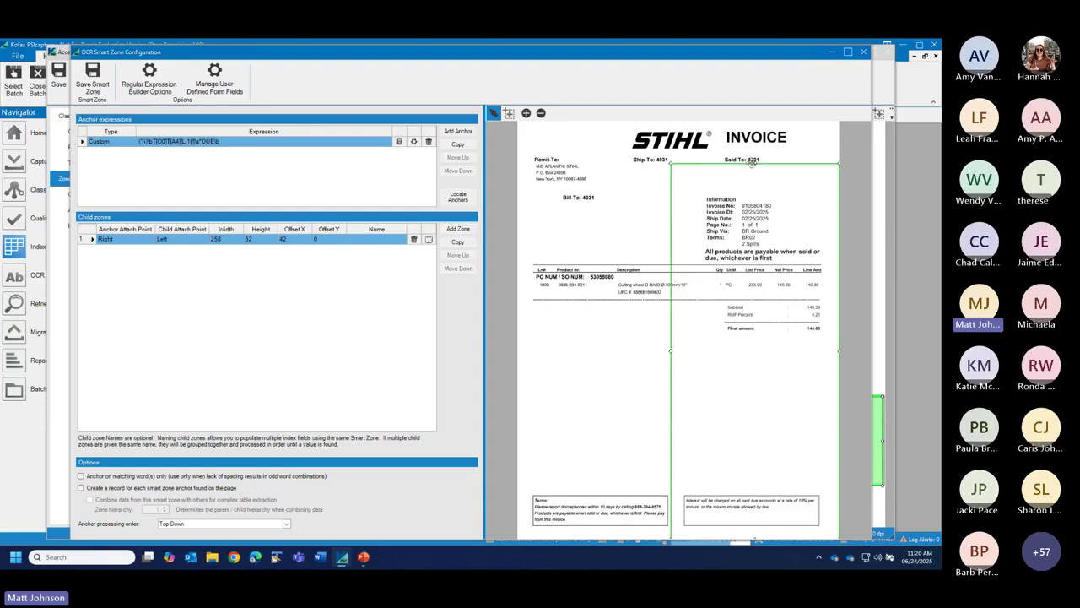
left_click(756, 162)
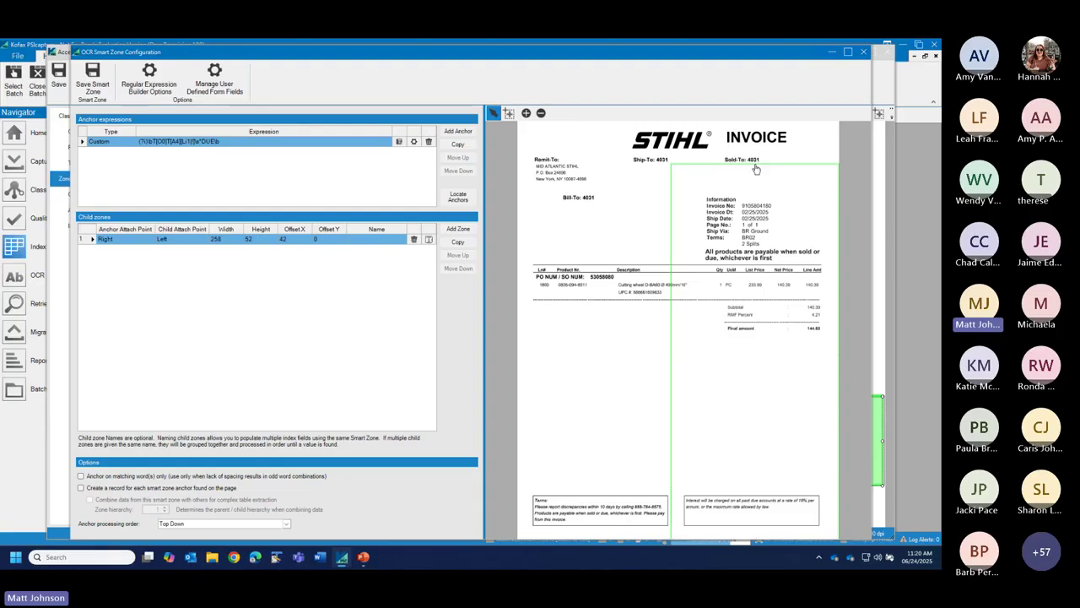
left_click(752, 164)
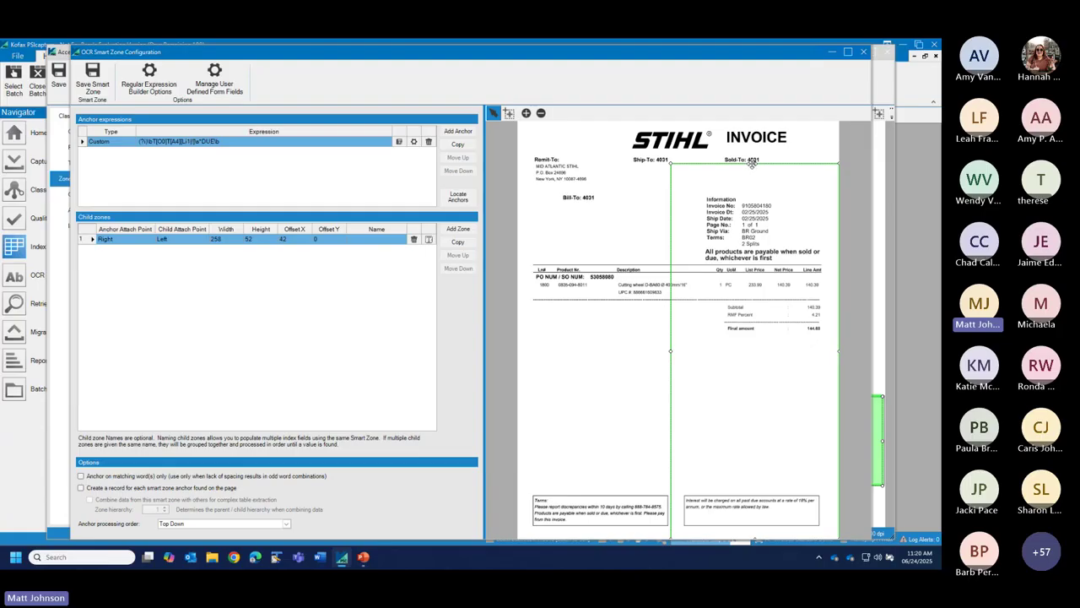
mouse_move(752, 164)
left_mouse_down()
mouse_move(764, 295)
mouse_move(762, 159)
left_mouse_up()
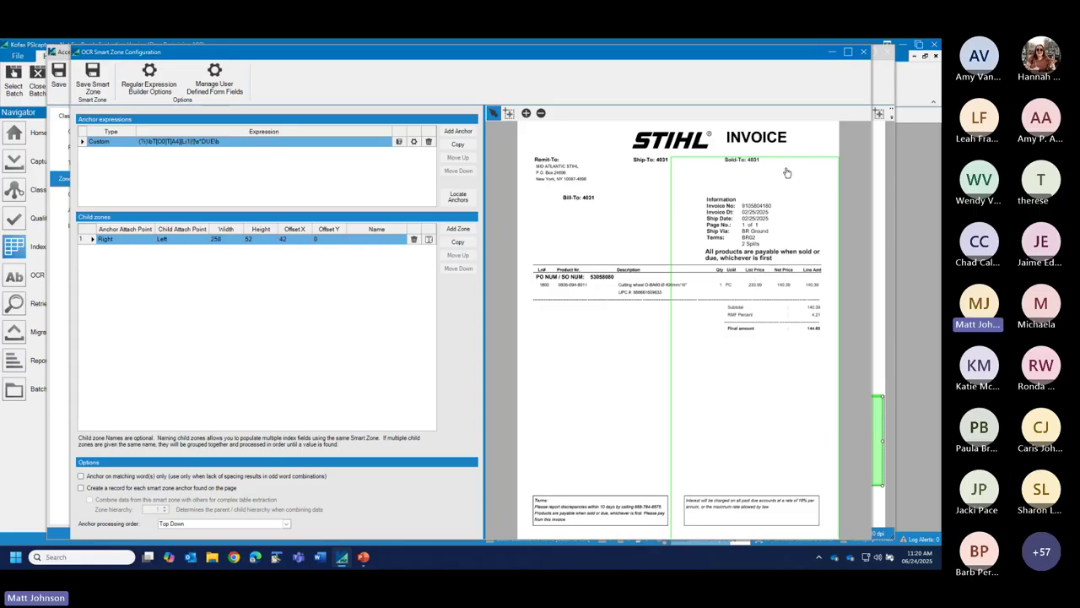
- Rebuild the Invoice Total anchor from the "Final amount" label, move the child zone over the amount value, and save the smart zone
left_click(399, 142)
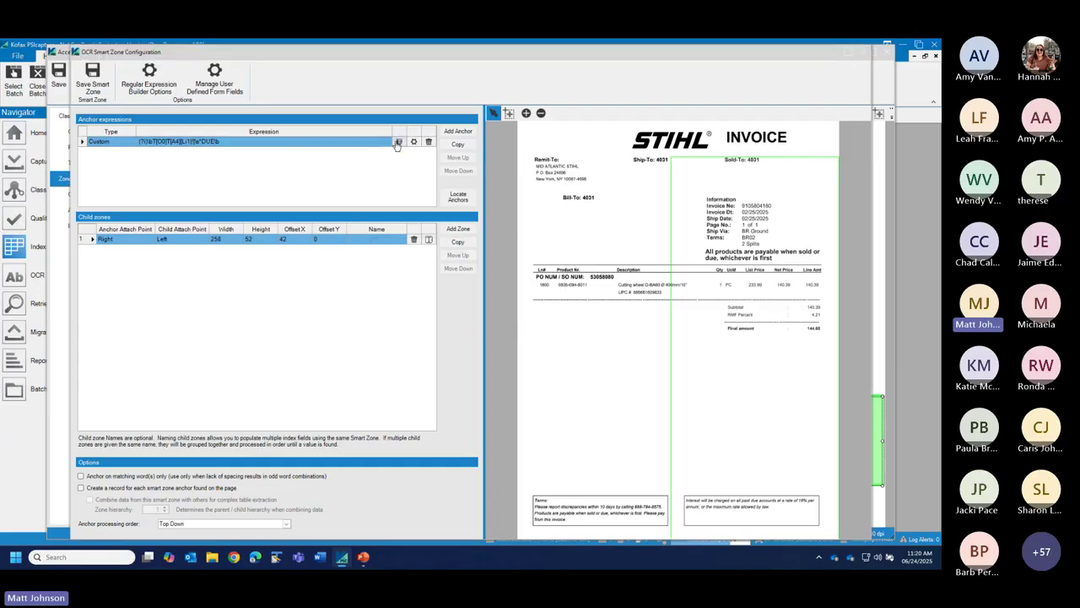
left_click_drag(403, 150, 554, 303)
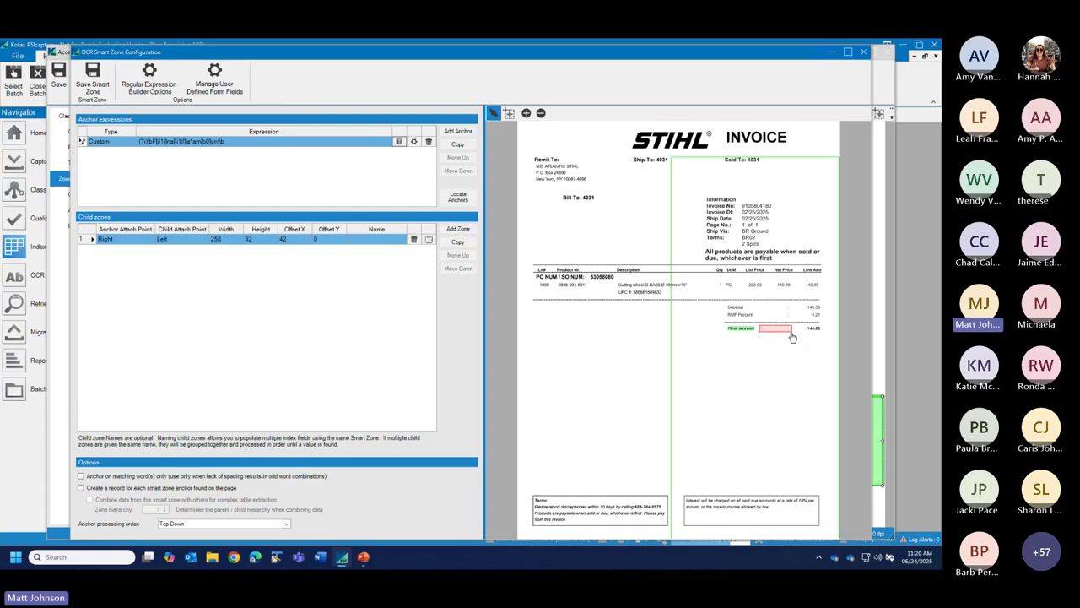
left_click_drag(778, 331, 810, 330)
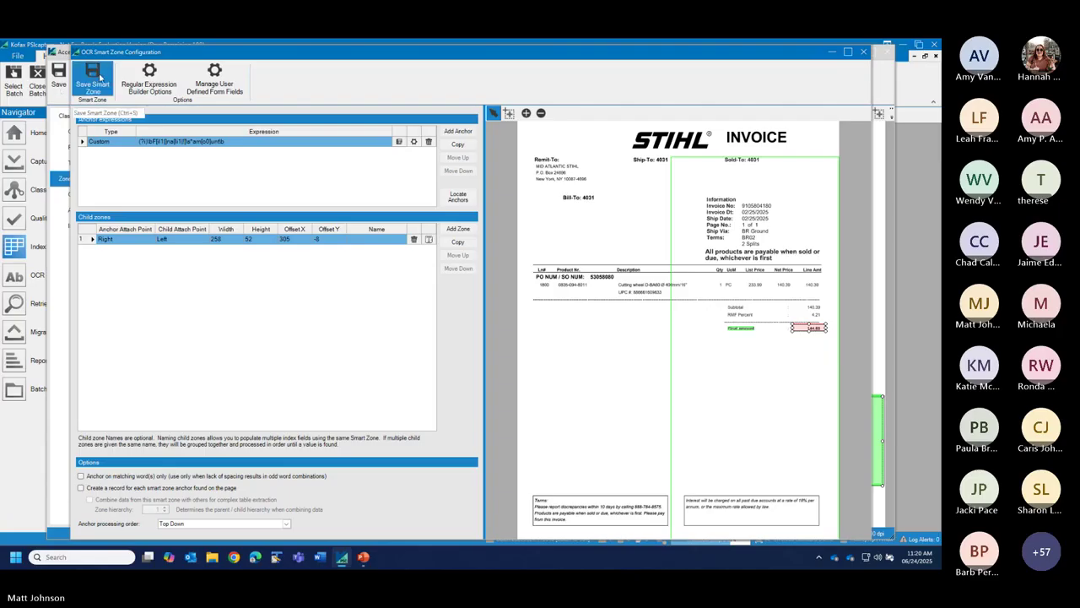
left_click(92, 81)
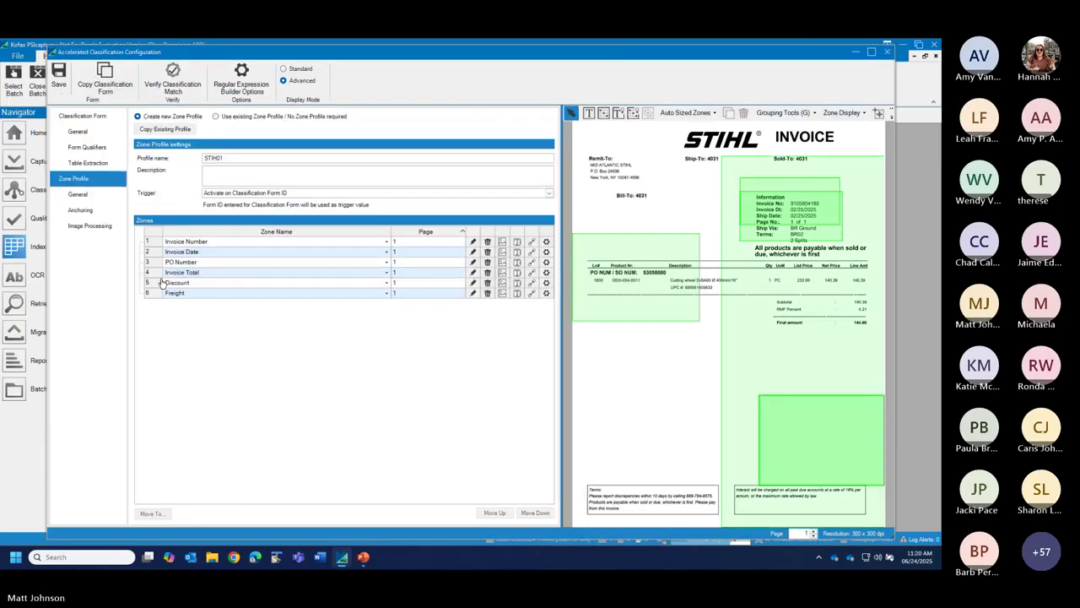
- Delete the Discount zone from the STIH01 zone profile
left_click(153, 286)
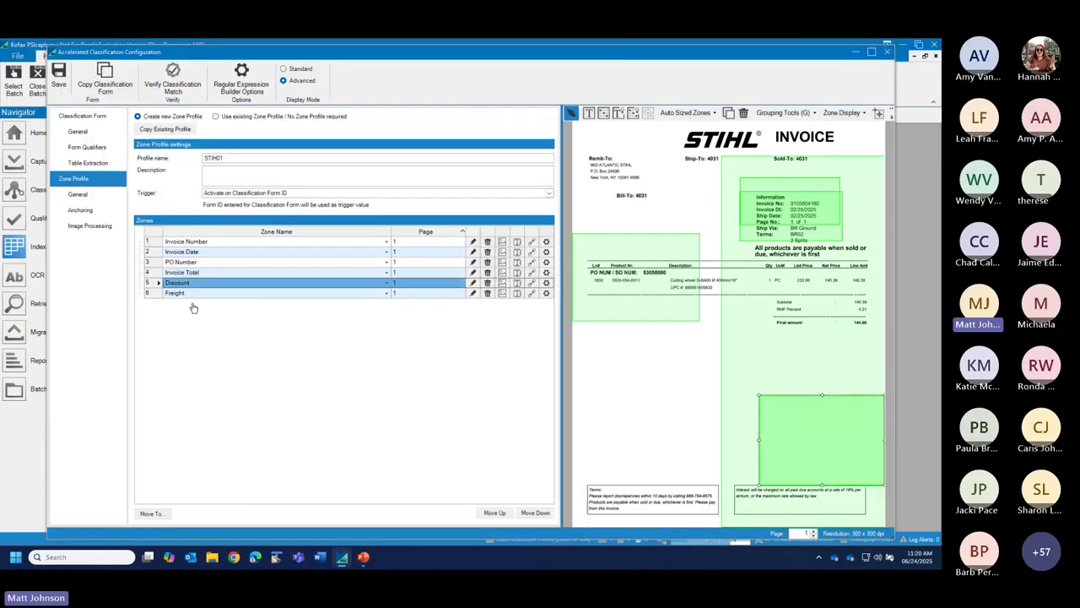
left_click(487, 287)
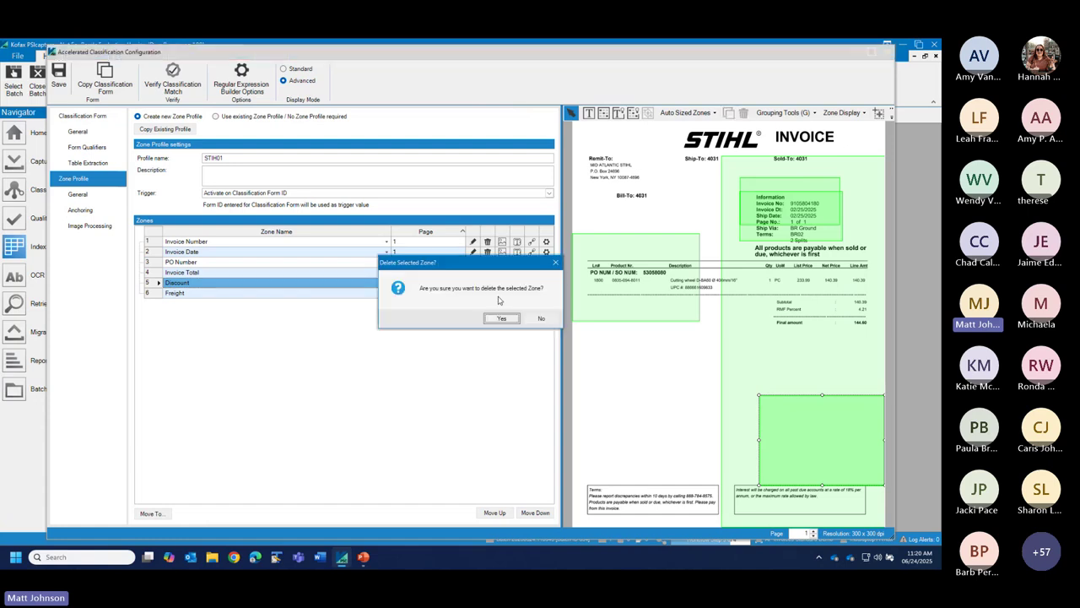
left_click(495, 319)
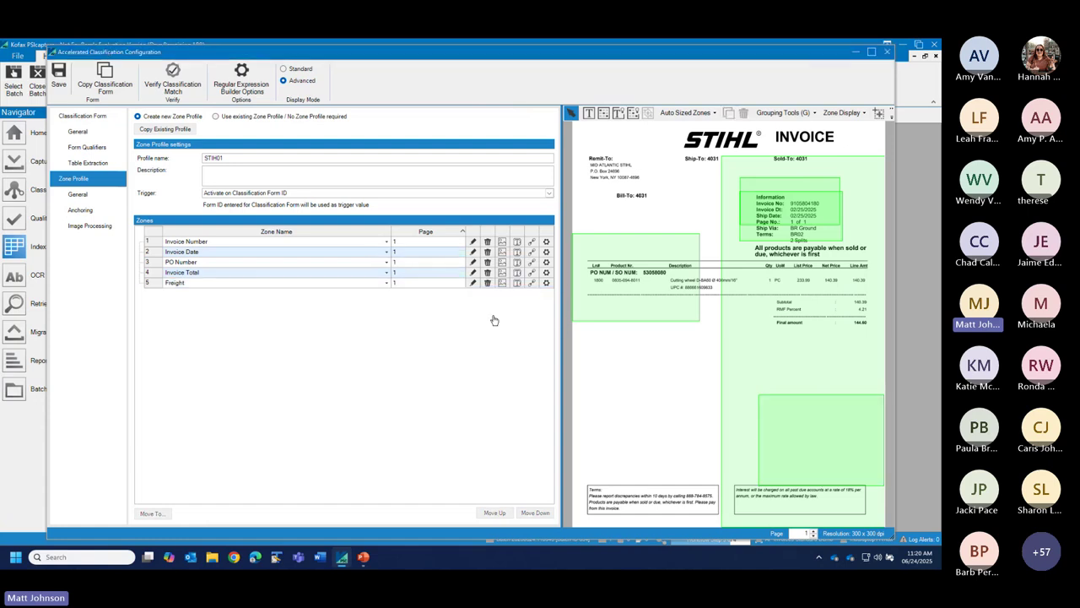
- Edit the Freight zone, move its search area up over the Information block, and enlarge it to the invoice page's bottom-right corner
left_click(152, 286)
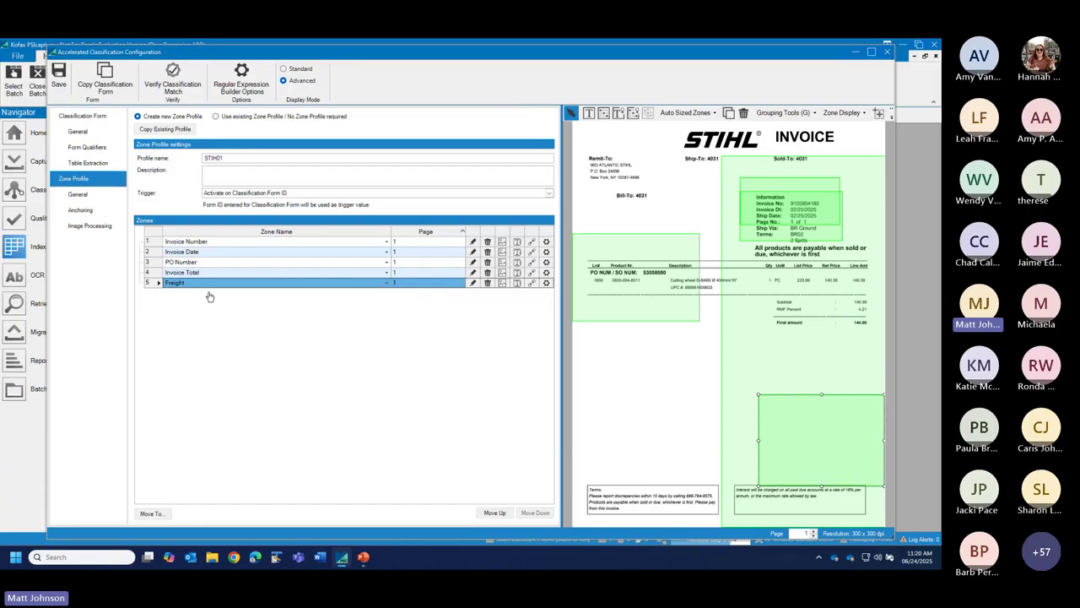
left_click(473, 283)
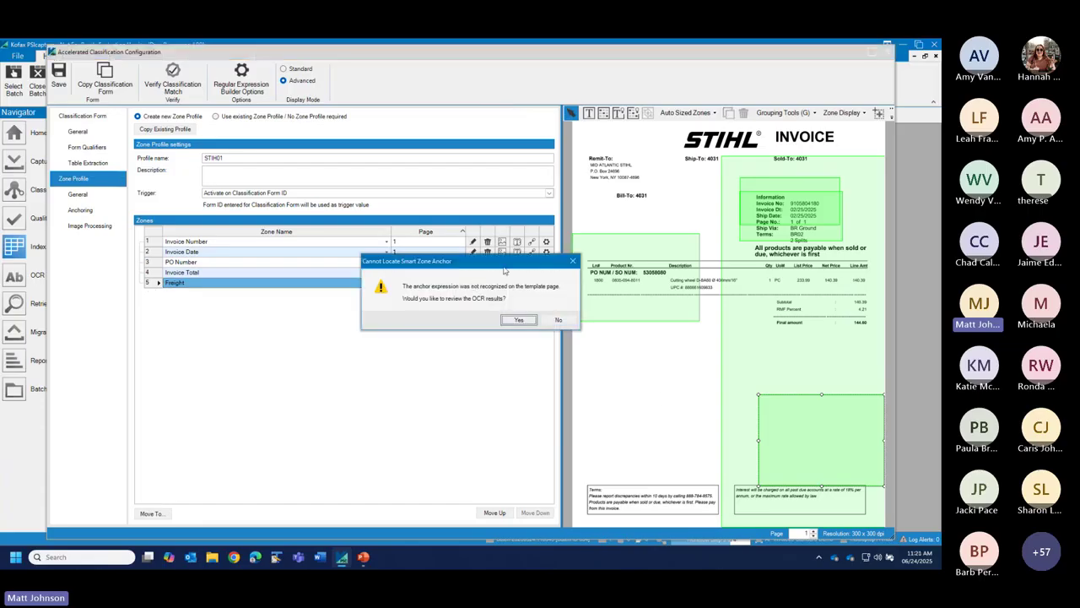
left_click(518, 319)
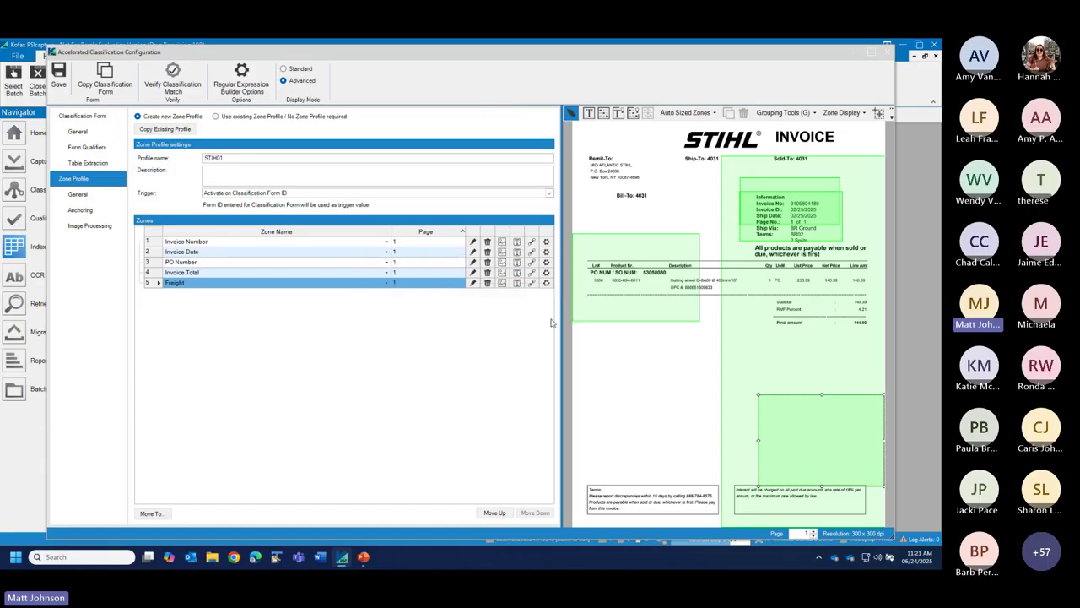
left_click(798, 457)
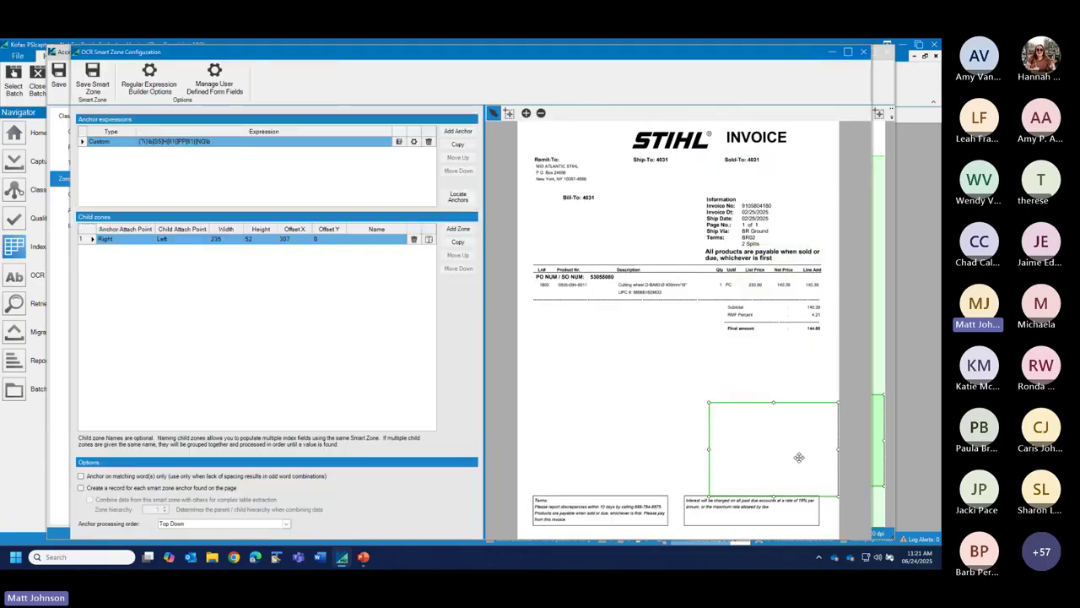
left_click_drag(798, 456, 762, 220)
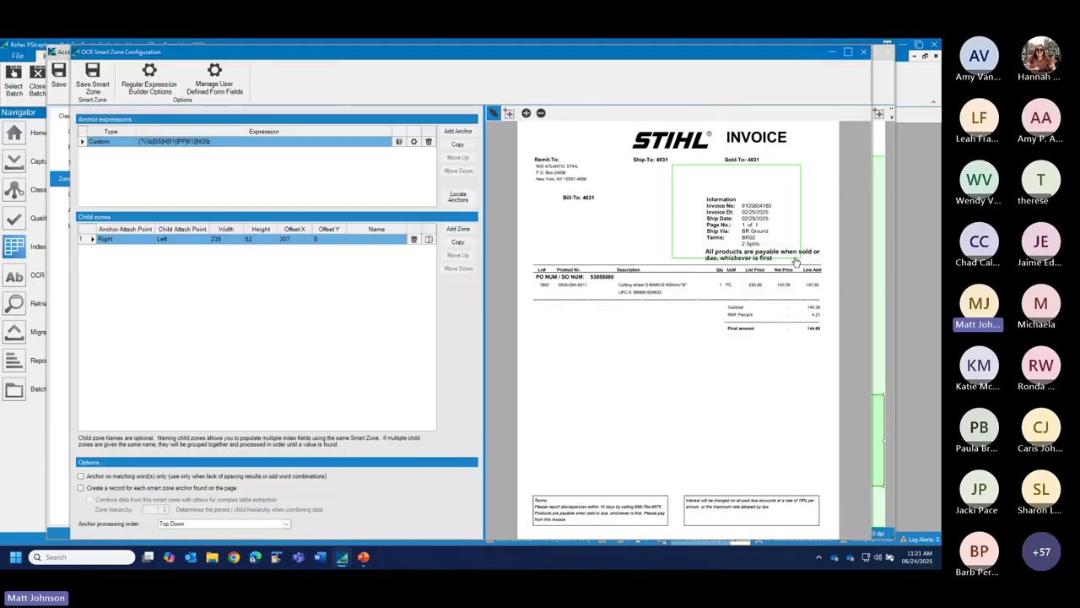
left_click_drag(796, 262, 839, 535)
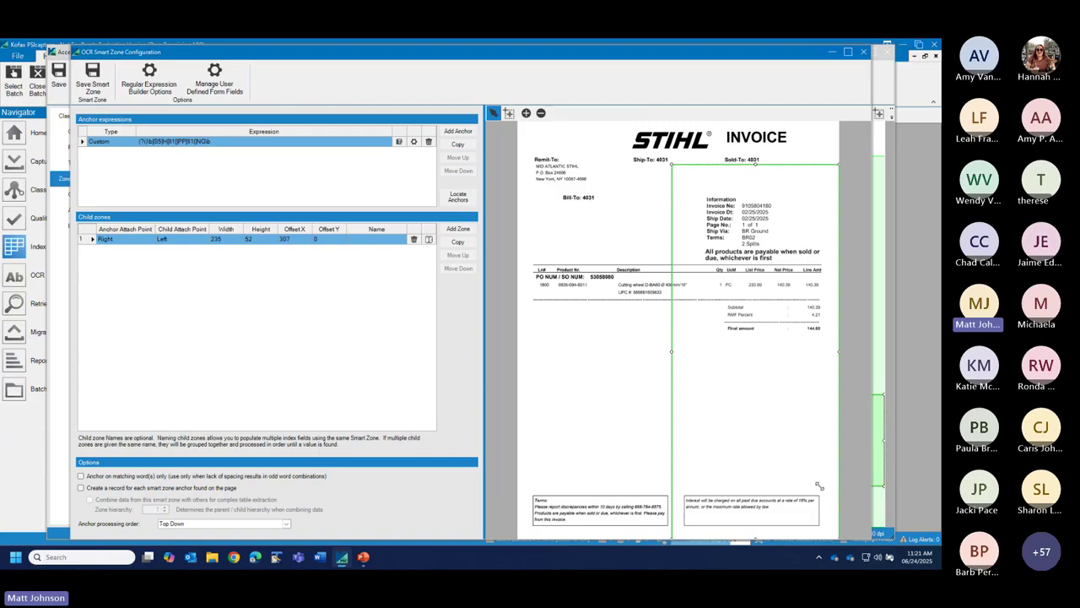
- Rebuild the Freight anchor from the "RMF Percent" label and save the smart zone
left_click(400, 142)
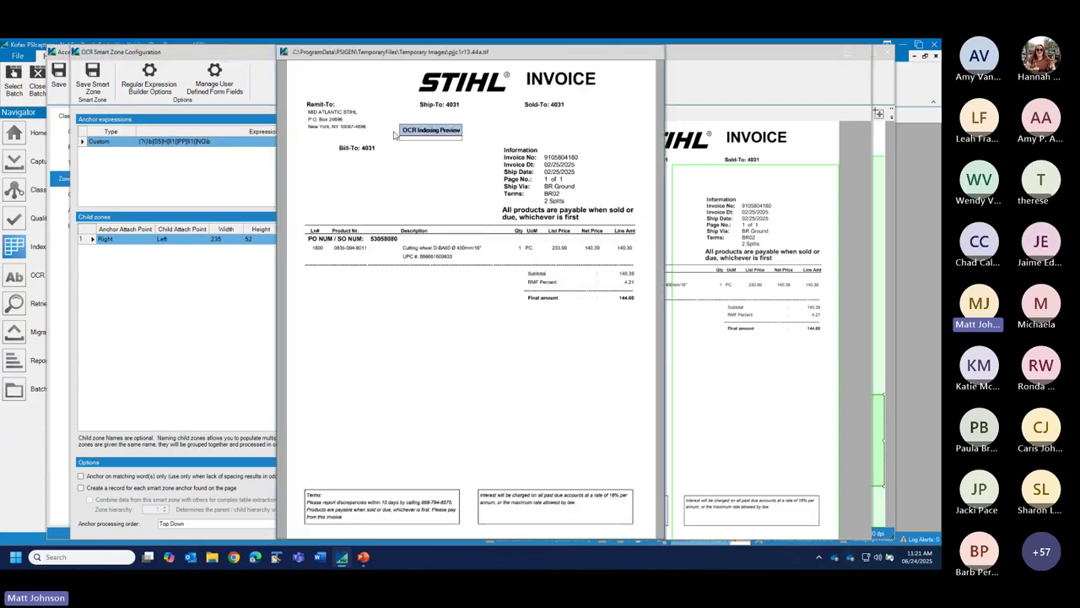
left_click_drag(538, 283, 551, 285)
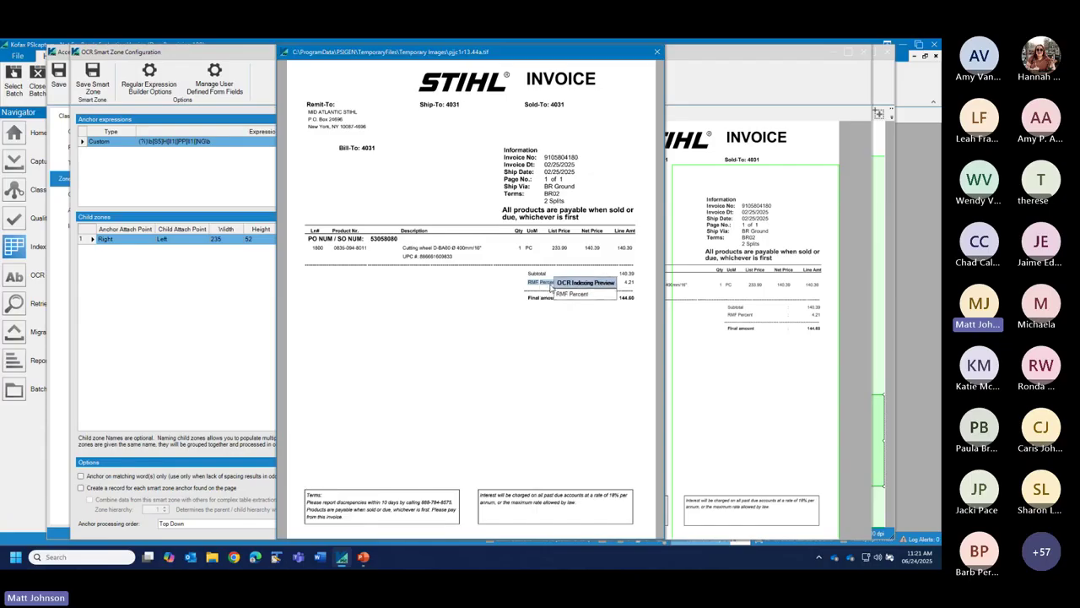
left_click(519, 304)
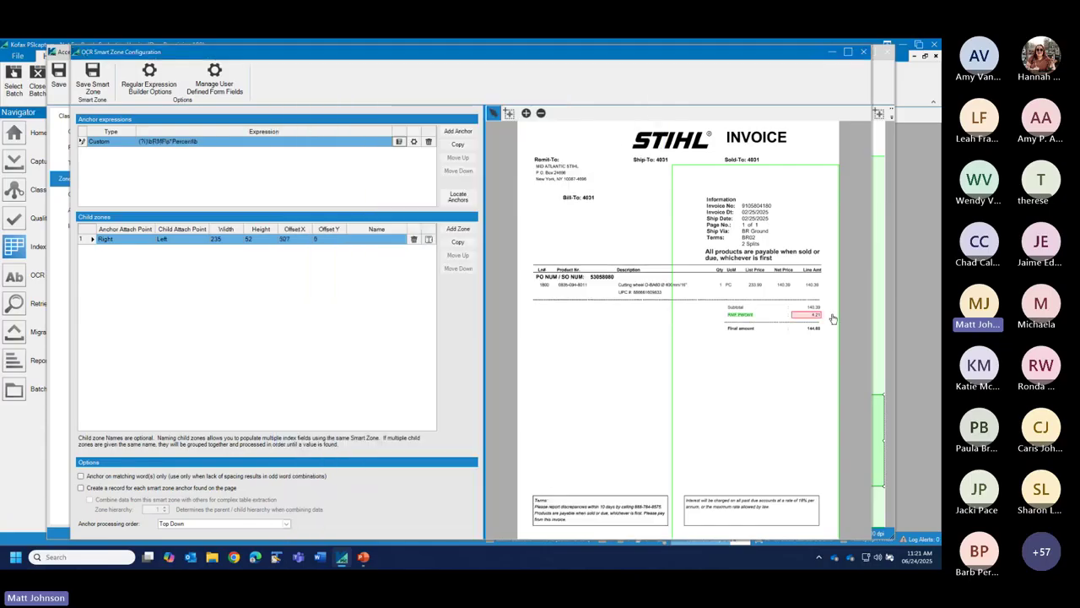
left_click(93, 78)
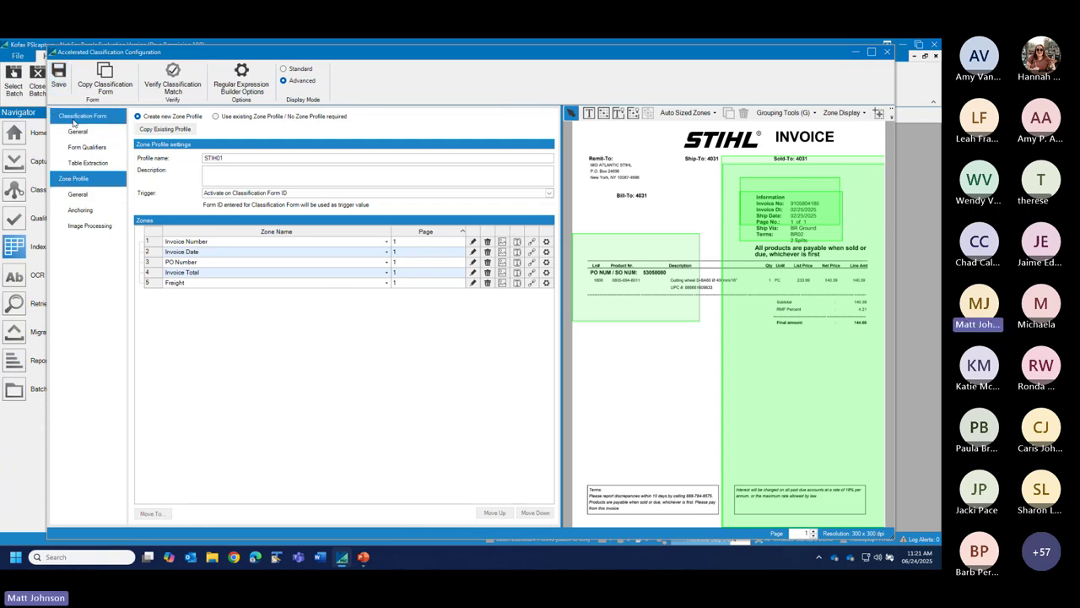
- Save the STIH01 accelerated classification configuration and run Batch Corrections processing on the batch
left_click(74, 121)
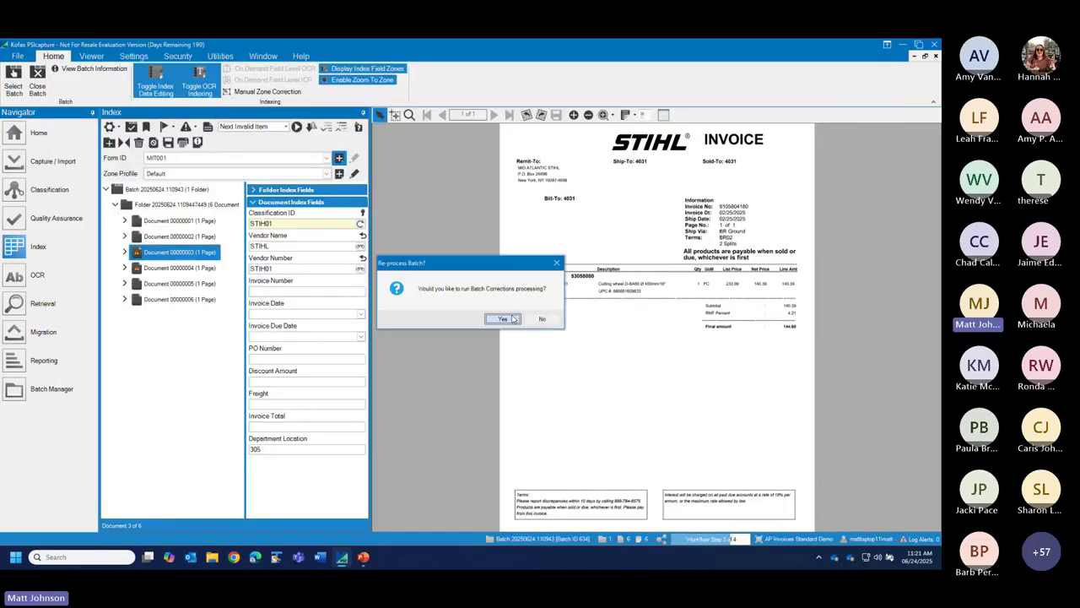
left_click(505, 317)
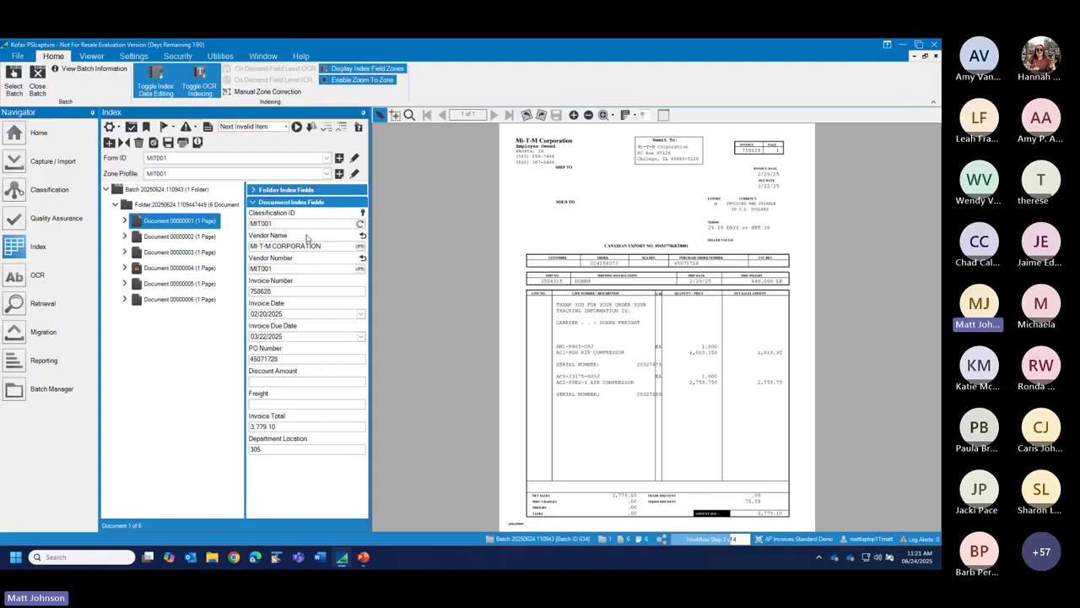
- Open Document 00000004 and look up WIRTGEN GROUP as its vendor by filtering vendor names on "wi"
left_click(198, 269)
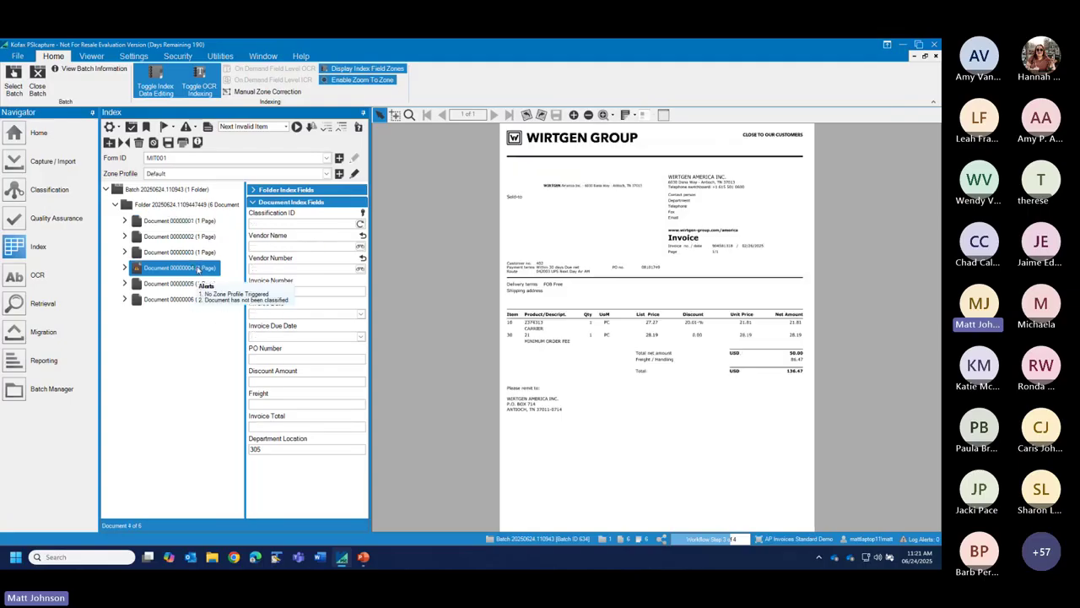
left_click(275, 248)
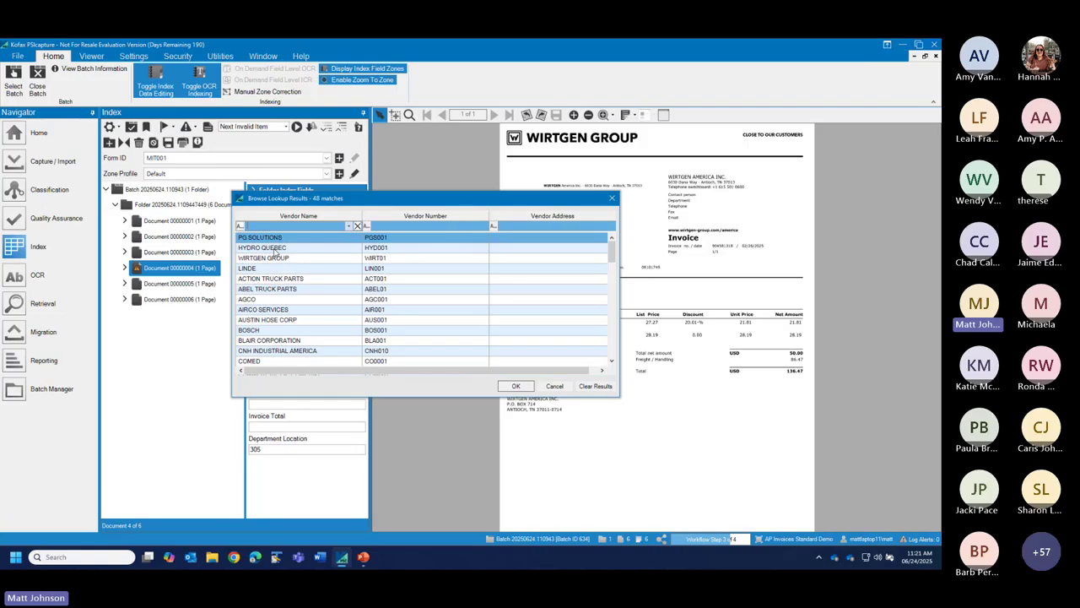
type("wi")
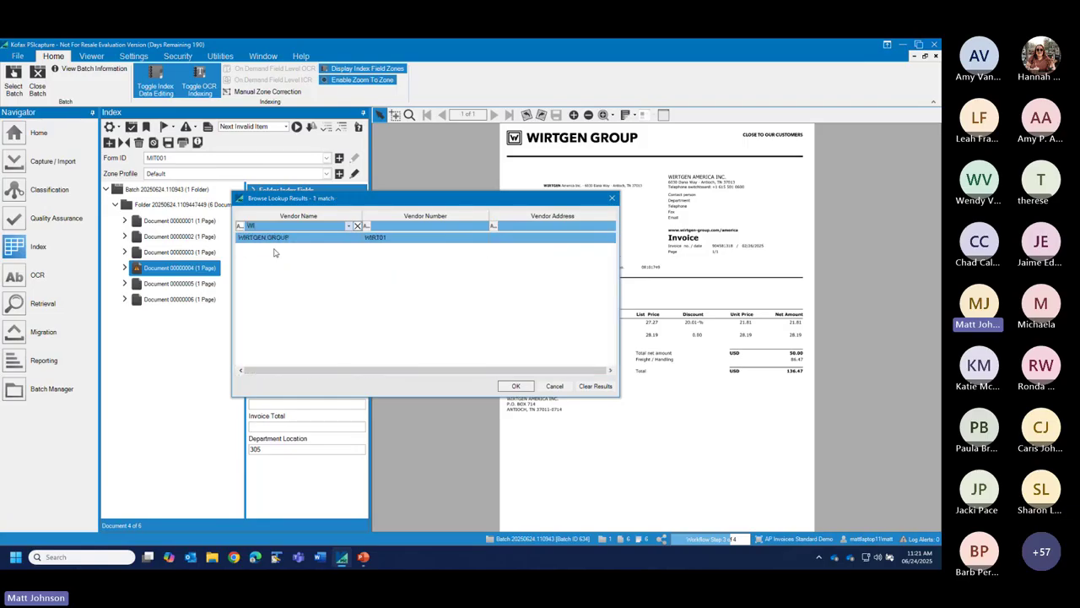
double_click(274, 238)
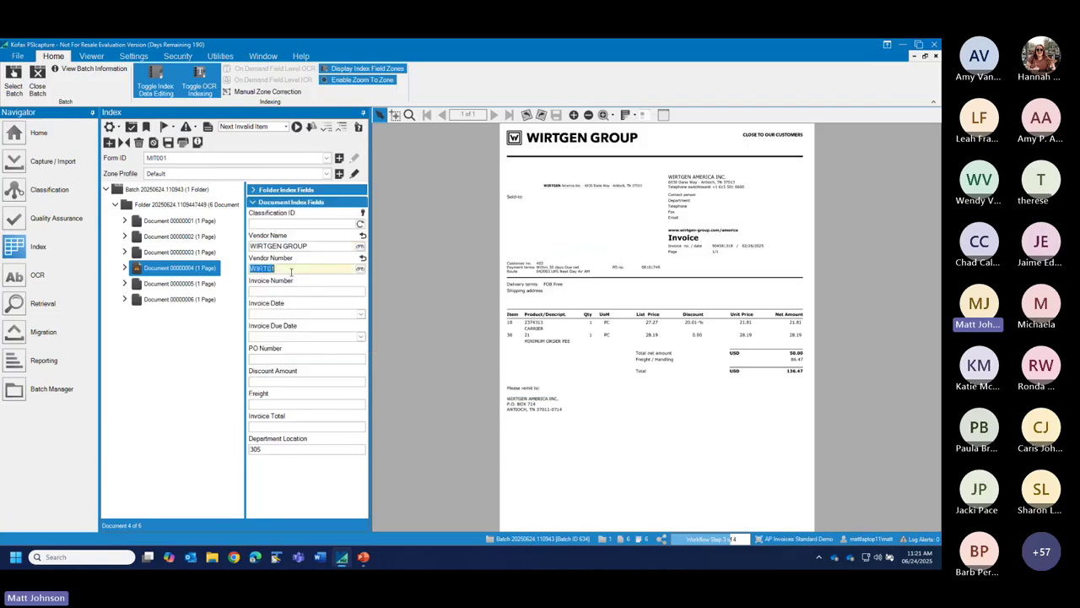
- Create classification form WIRT01 with an OCR text rule from the word "WIRTGEN" in the address, using Header as its search region
left_click(337, 159)
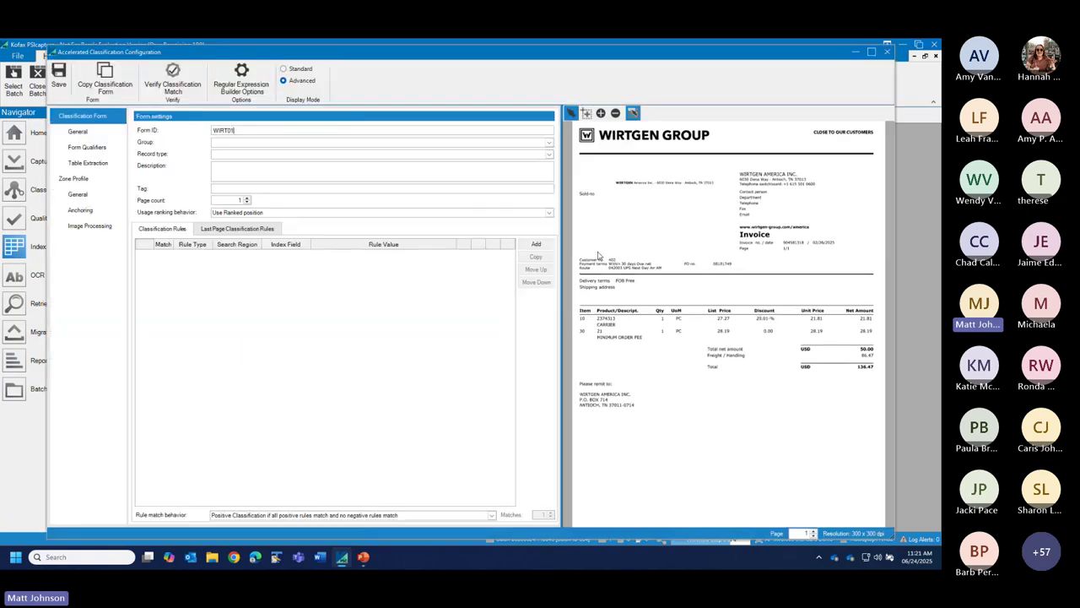
left_click(751, 179)
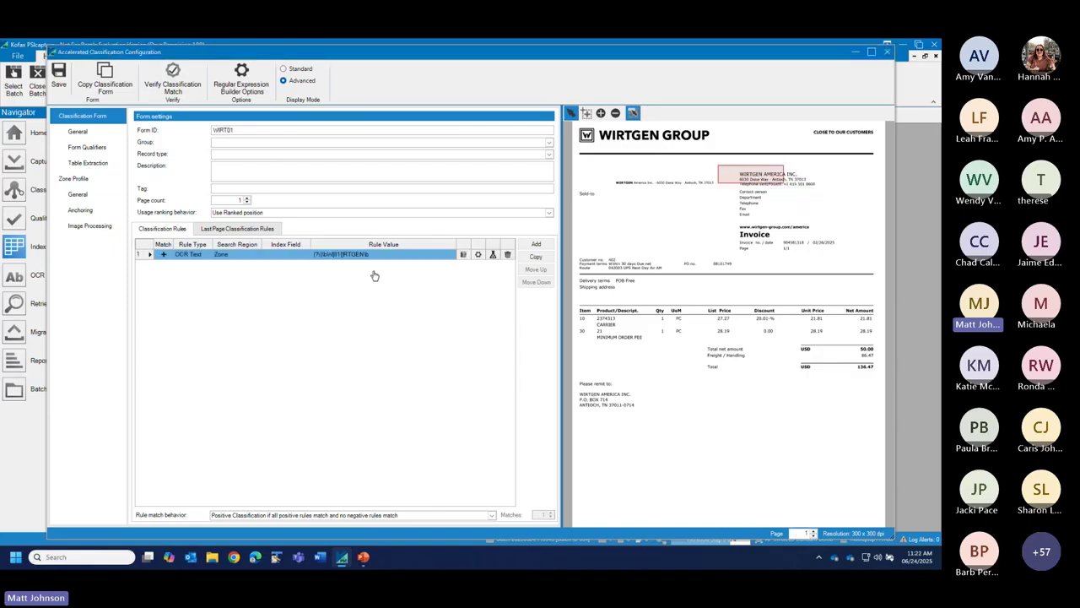
left_click(257, 254)
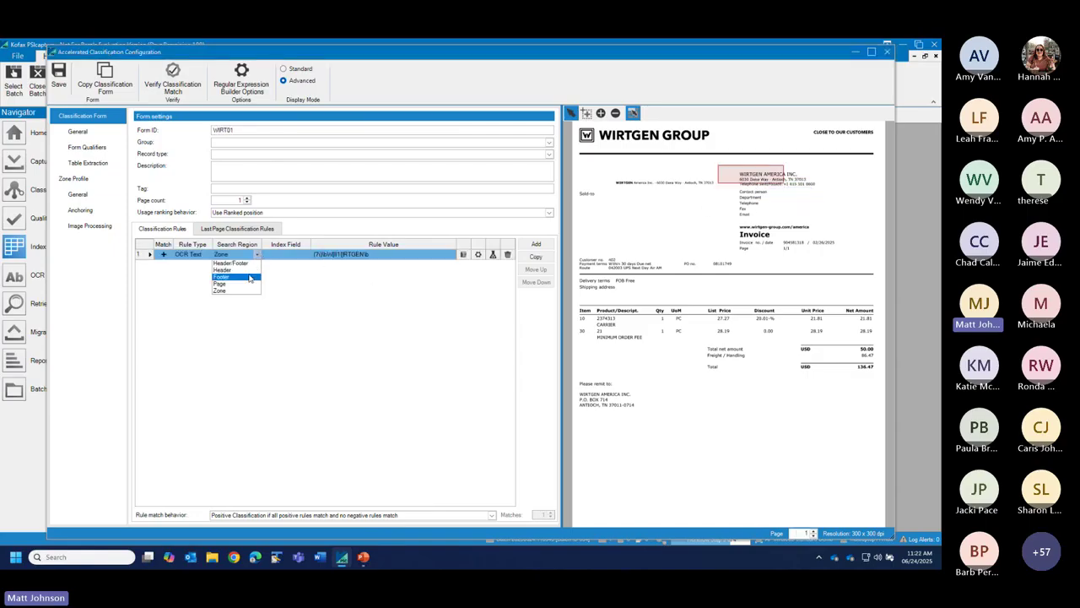
left_click(224, 269)
- Edit the Invoice Number zone in the WIRT01 zone profile without reviewing OCR results, and place its search area over the Invoice block
left_click(76, 195)
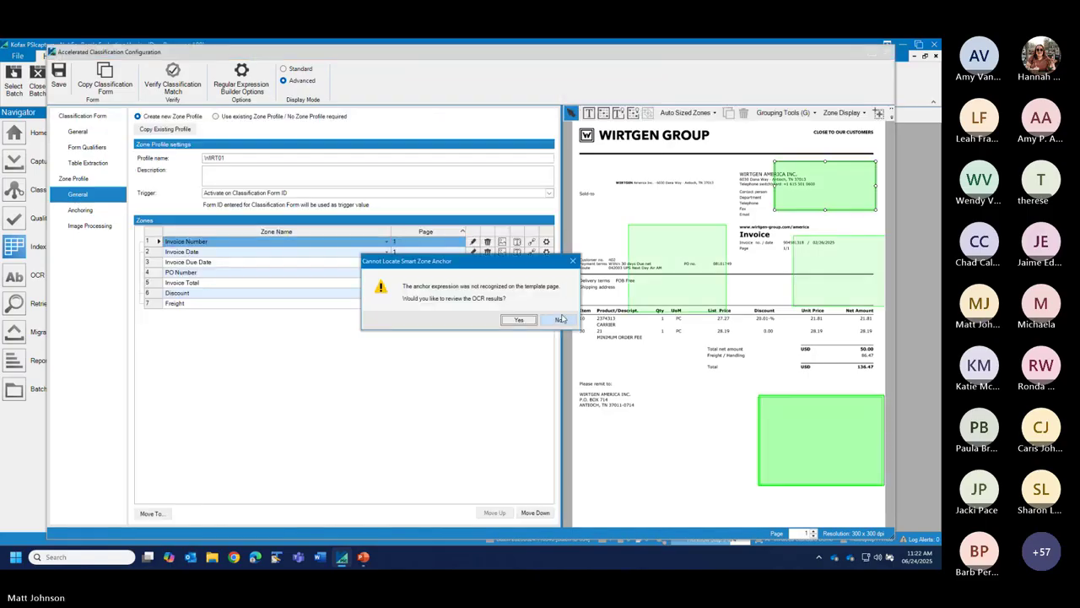
left_click(559, 319)
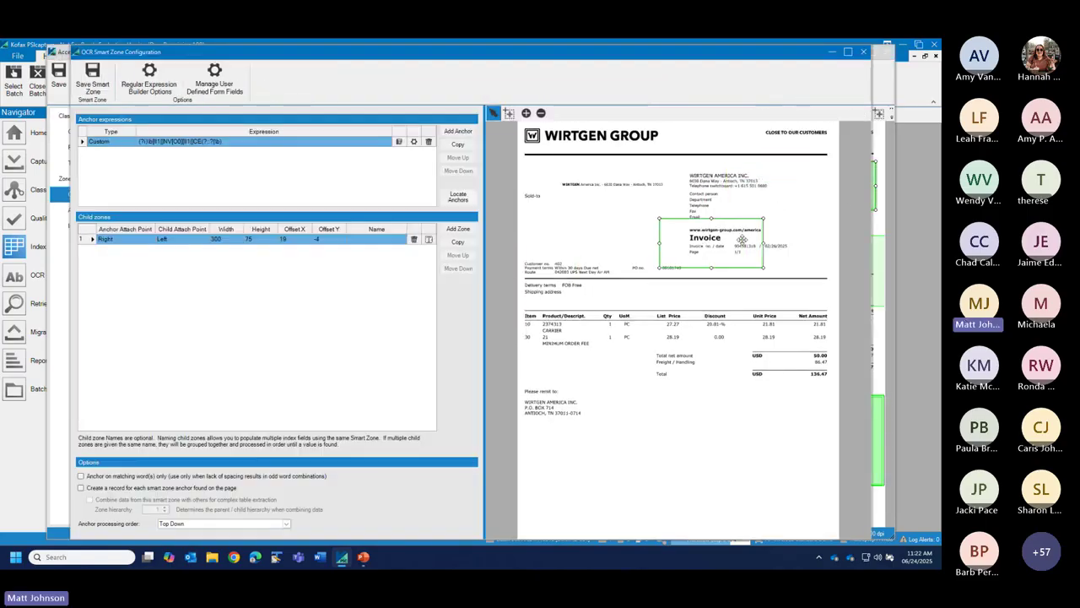
left_click_drag(742, 241, 754, 241)
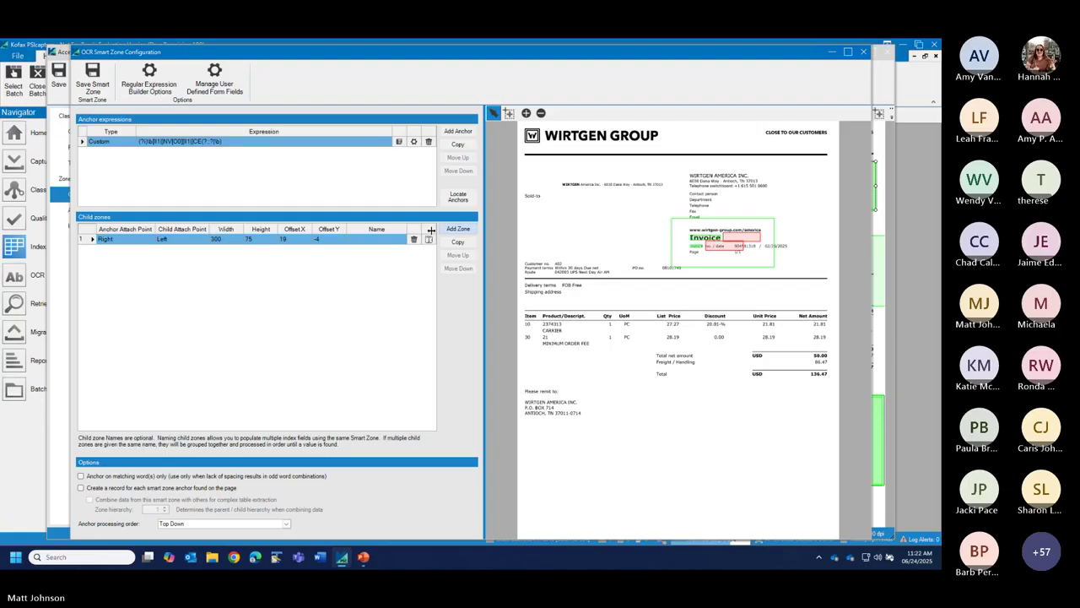
- Rebuild the Invoice Number anchor from the word "date", fit the child zone over the invoice number, and save the smart zone
left_click(399, 141)
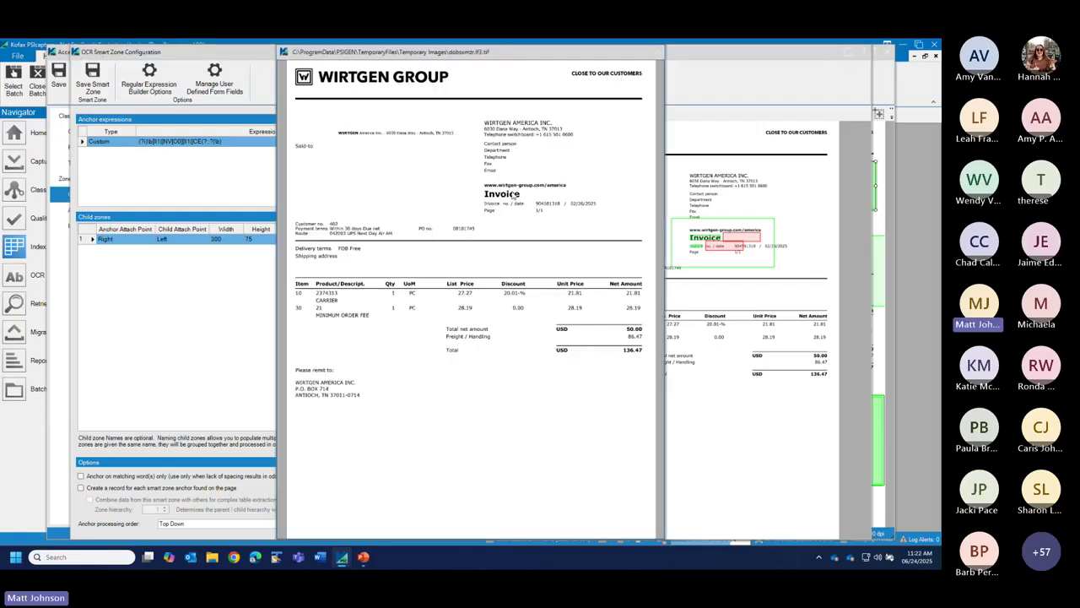
mouse_move(521, 204)
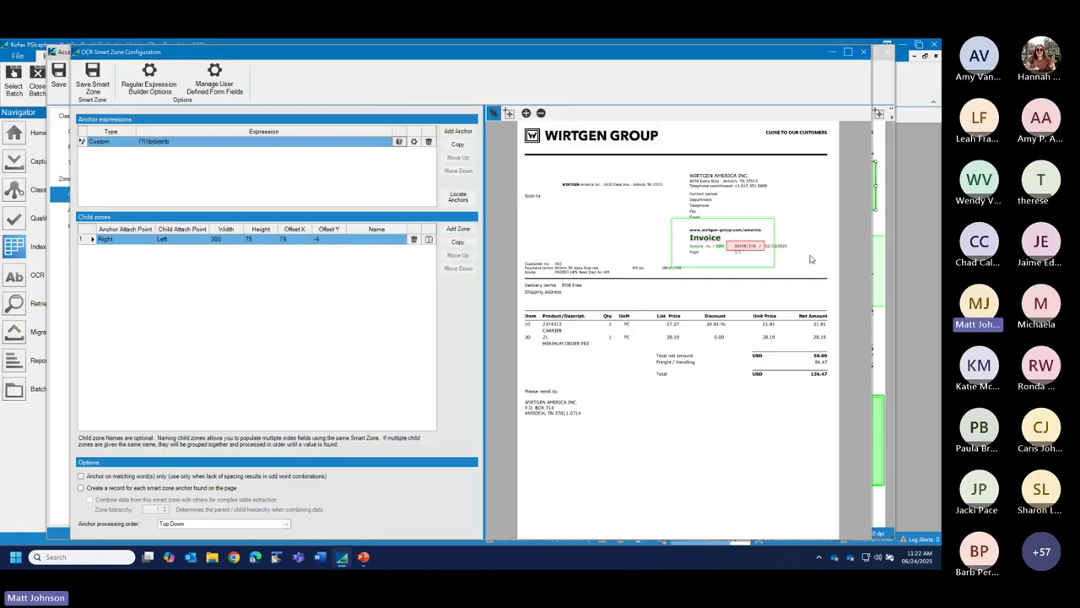
mouse_move(749, 248)
left_mouse_down()
mouse_move(766, 244)
mouse_move(739, 249)
left_mouse_up()
left_click(93, 77)
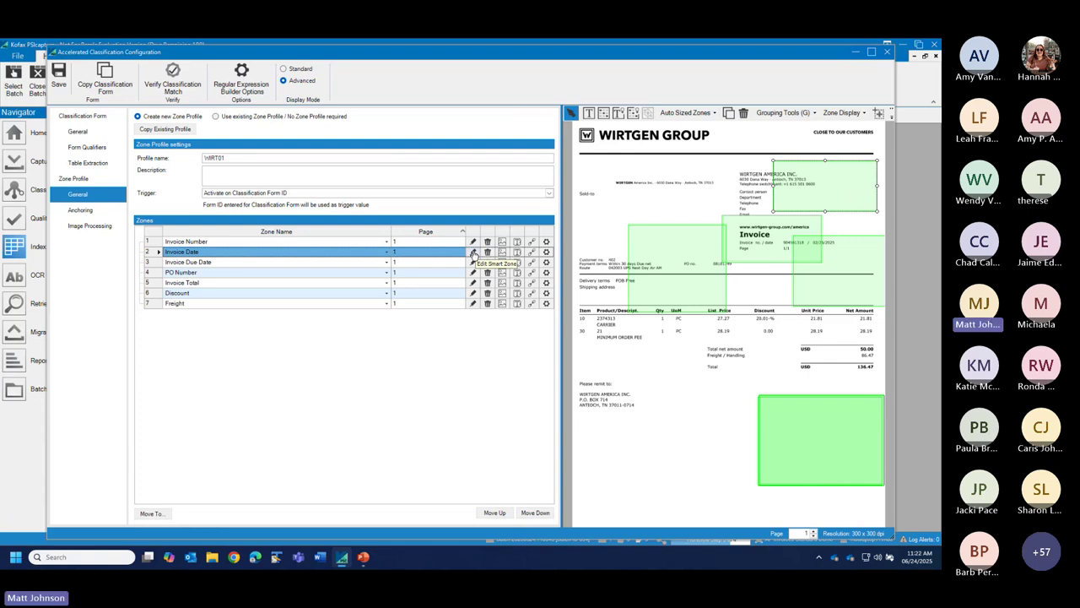
- Edit the Invoice Date zone, move its search area over the Invoice block and its child zone onto the date, and save it
left_click(531, 251)
left_click(519, 320)
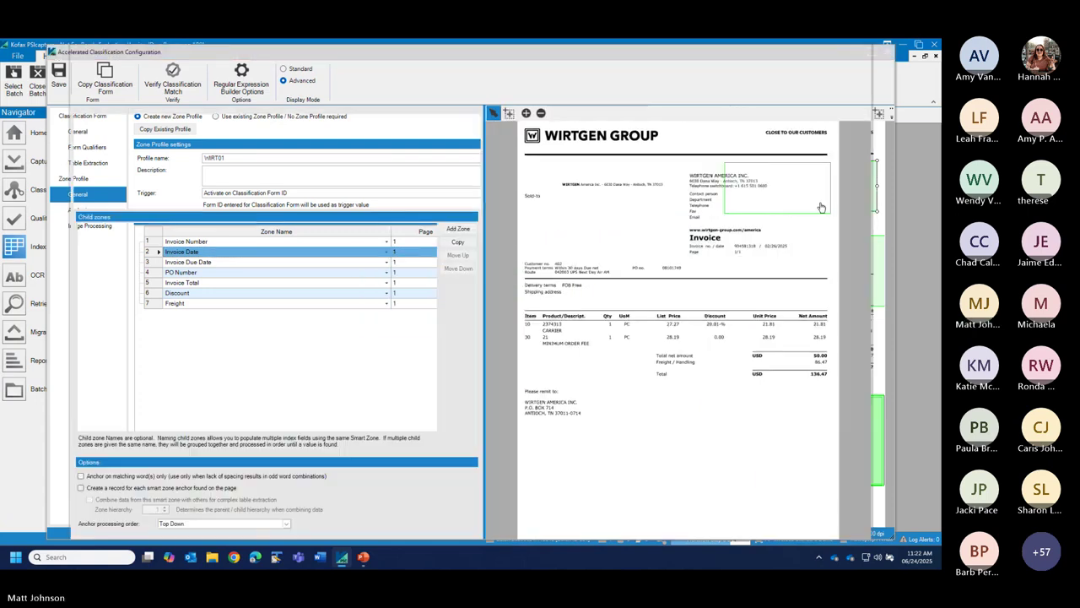
left_click_drag(757, 248, 780, 246)
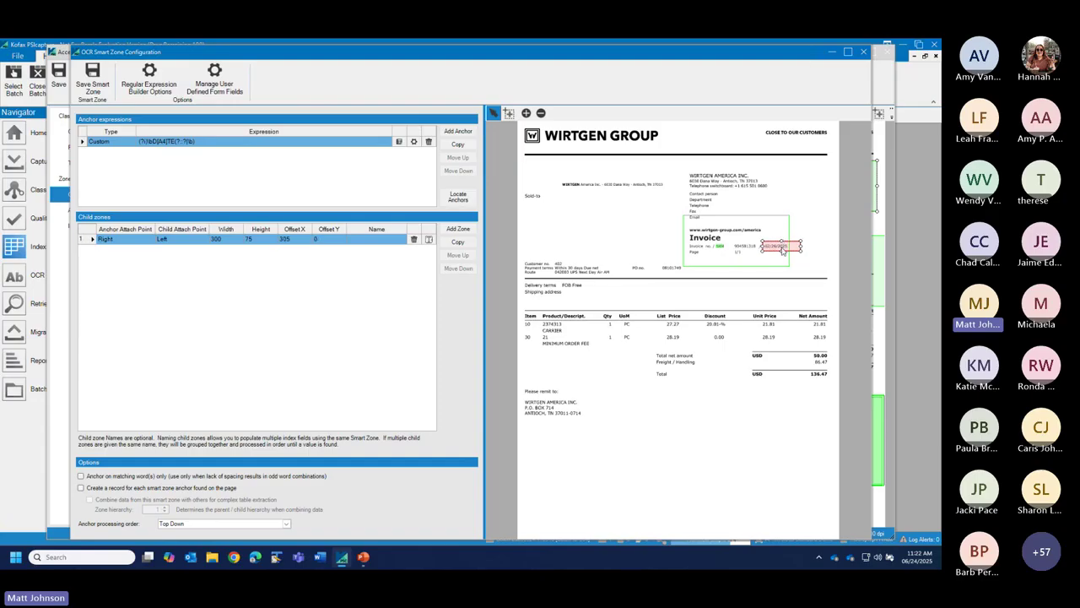
left_click(95, 81)
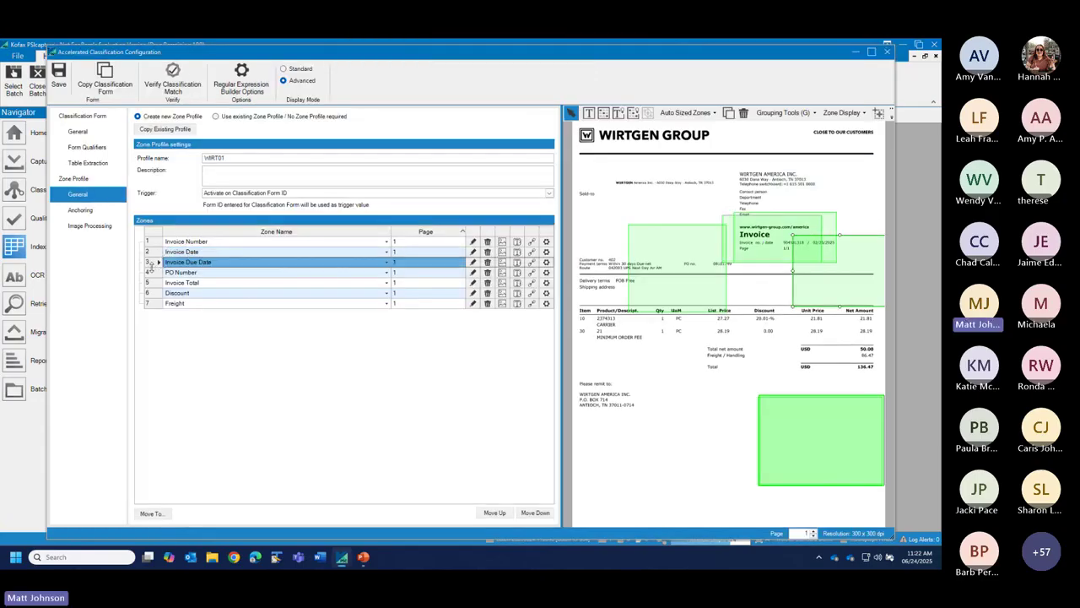
- Delete the Invoice Due Date zone from the WIRT01 profile and move the PO Number zone's search area over the PO no. field
left_click(487, 262)
left_click(488, 311)
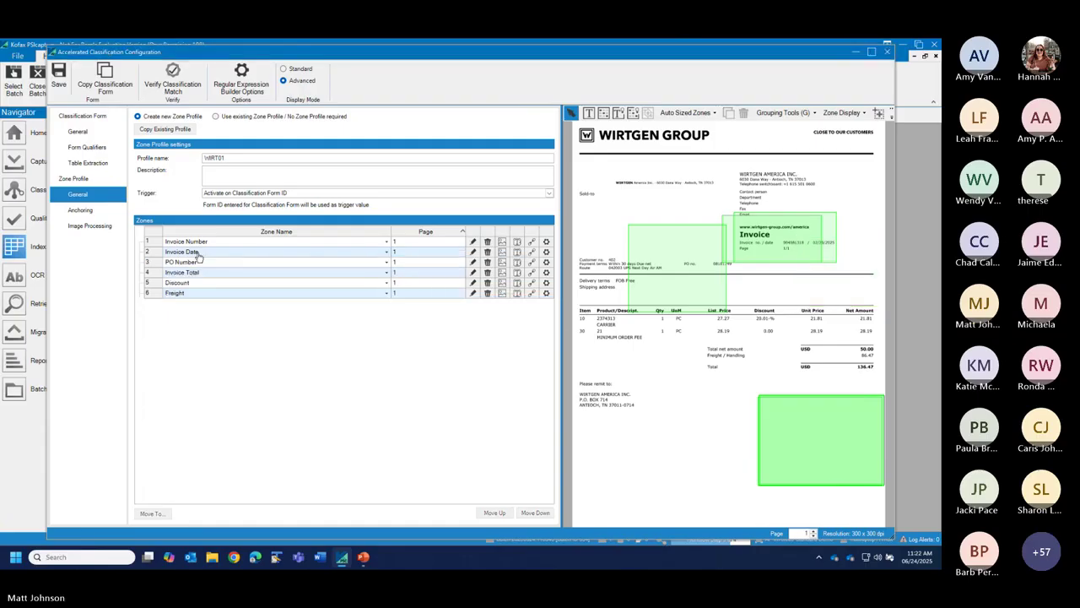
left_click(196, 262)
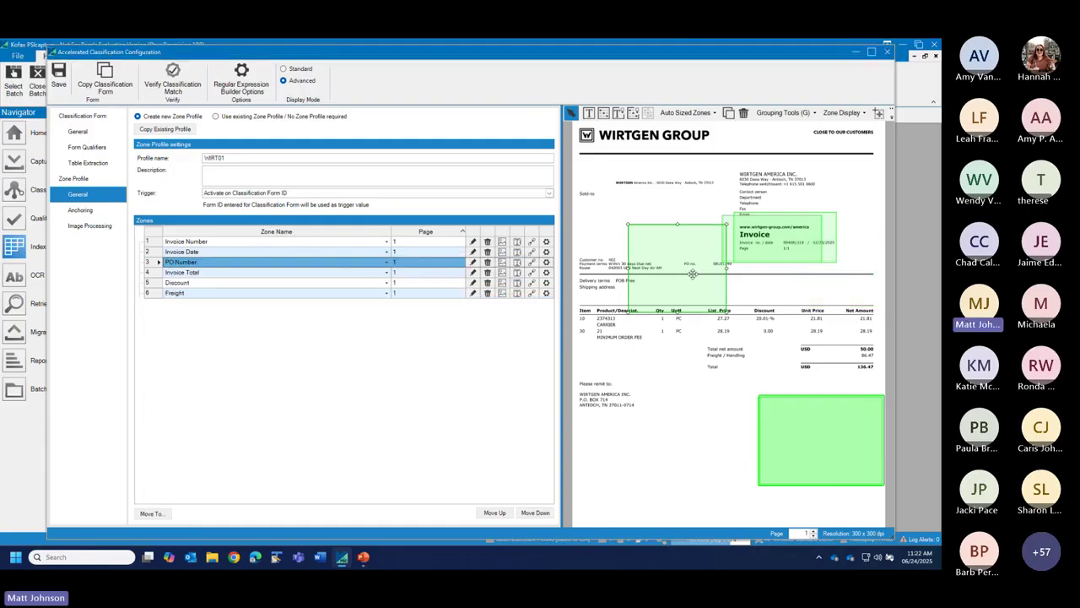
left_click_drag(692, 275, 725, 259)
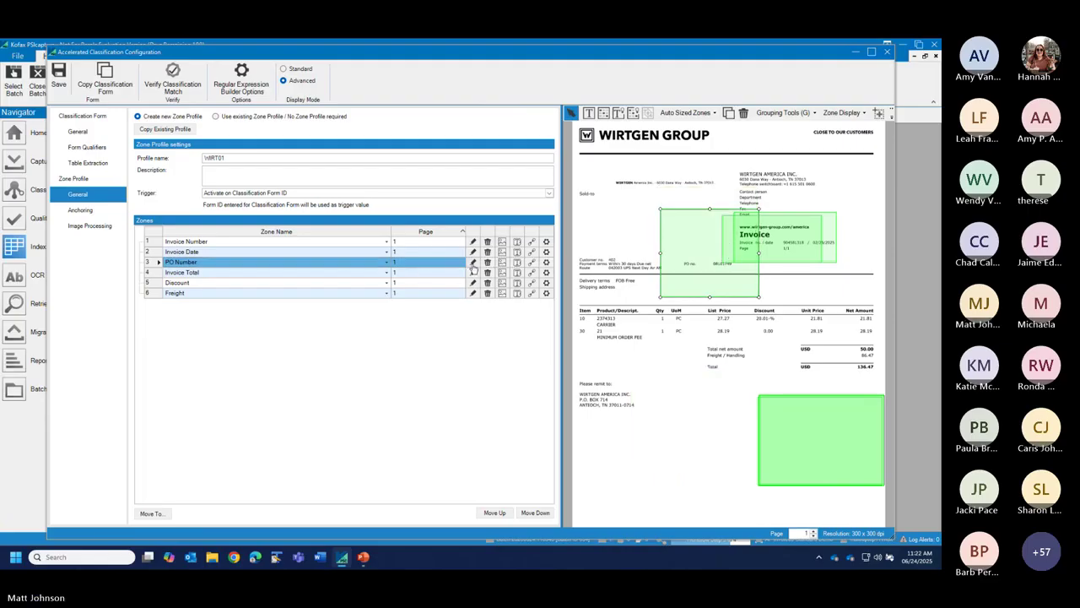
- Edit the PO Number zone without reviewing OCR results, rebuild its anchor from the PO no. label, move the child zone onto the number, and save
left_click(423, 271)
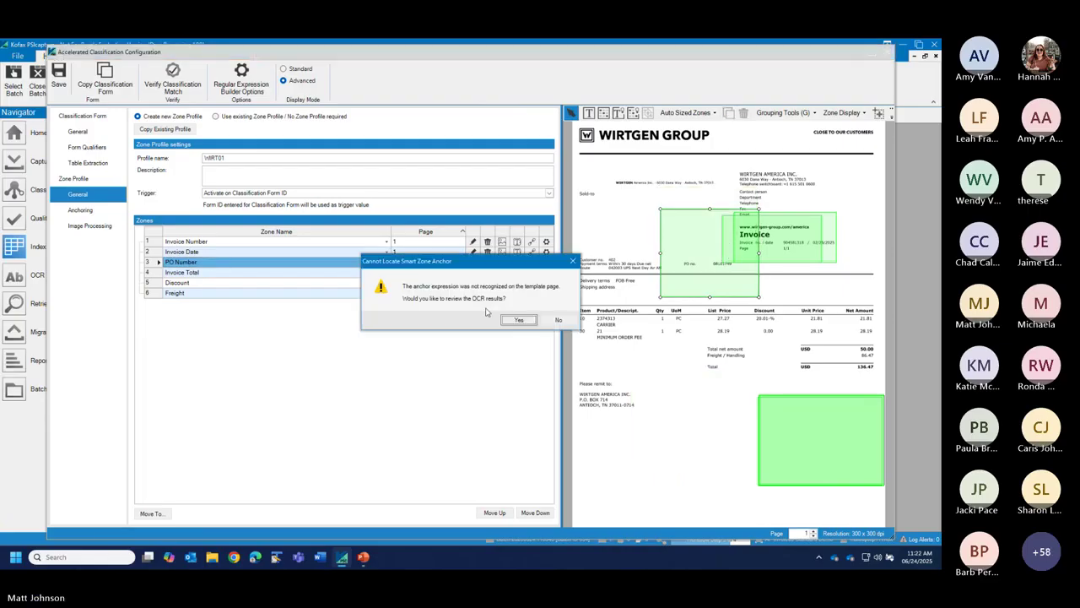
left_click(553, 322)
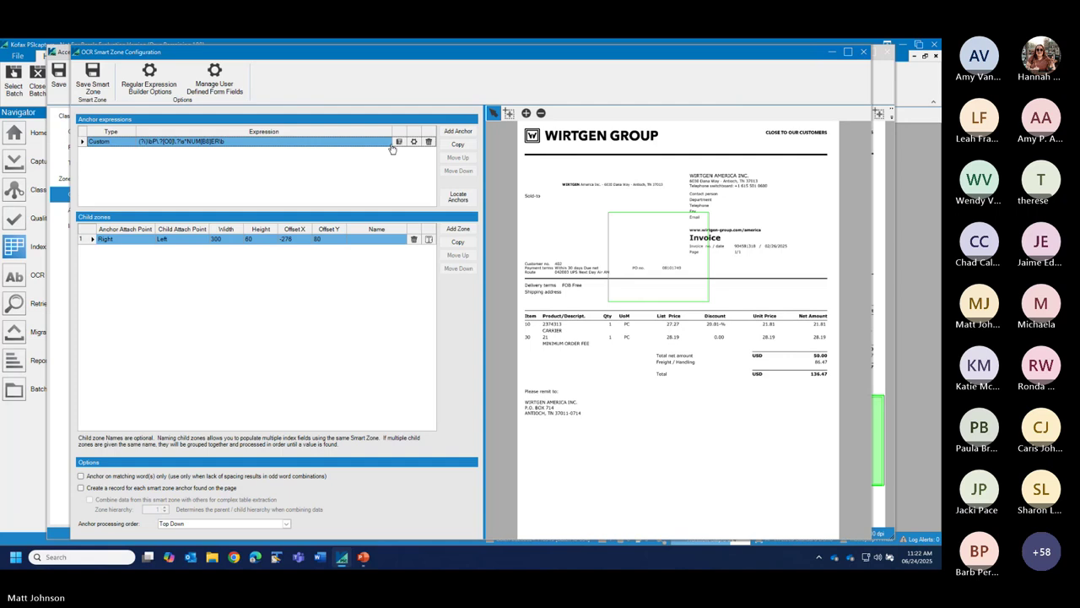
left_click(398, 142)
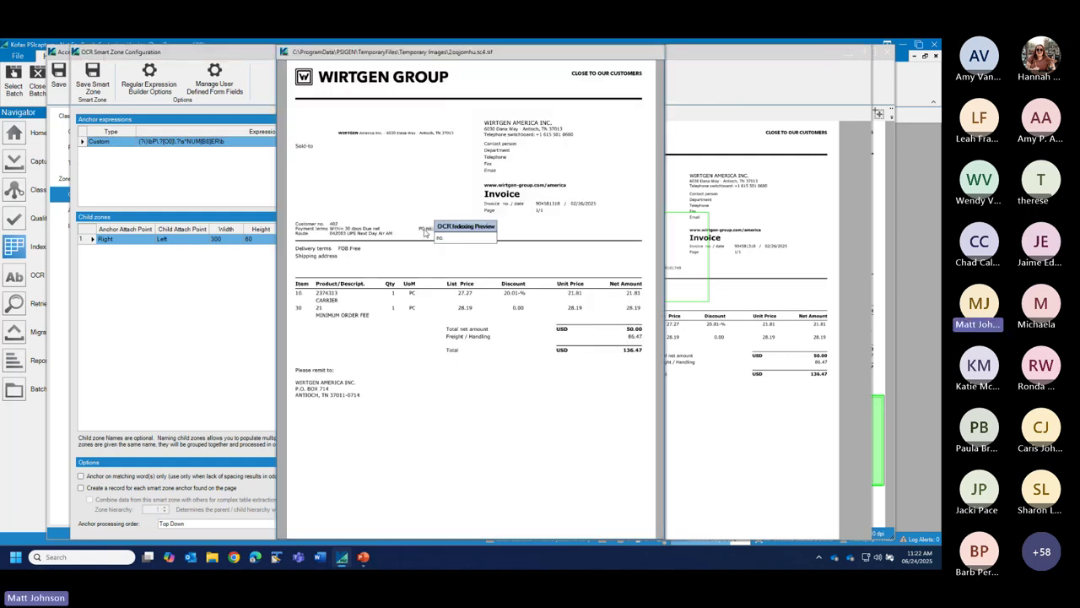
left_click_drag(622, 279, 667, 267)
left_click(85, 82)
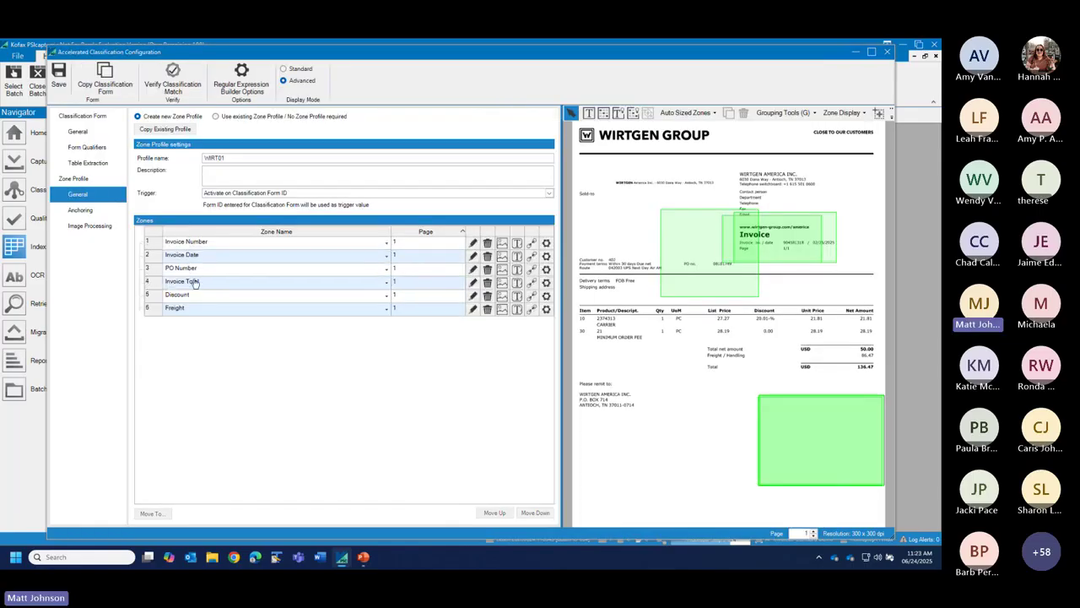
- Move the Invoice Total zone's search area up beside the address block and enlarge it to the page's lower right corner
left_click(153, 283)
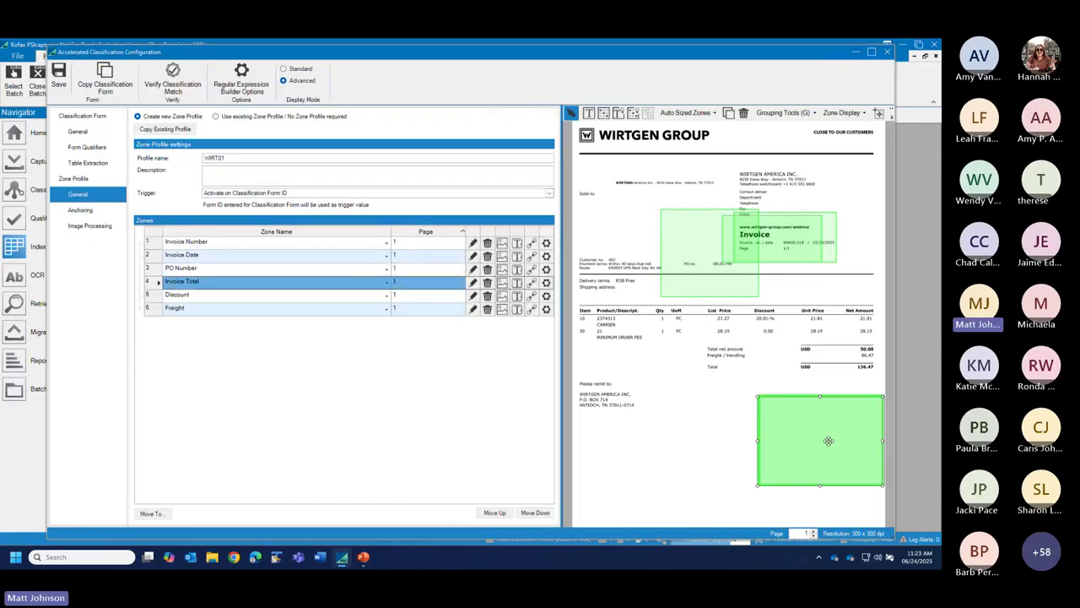
left_click_drag(828, 441, 750, 348)
left_click_drag(735, 341, 741, 210)
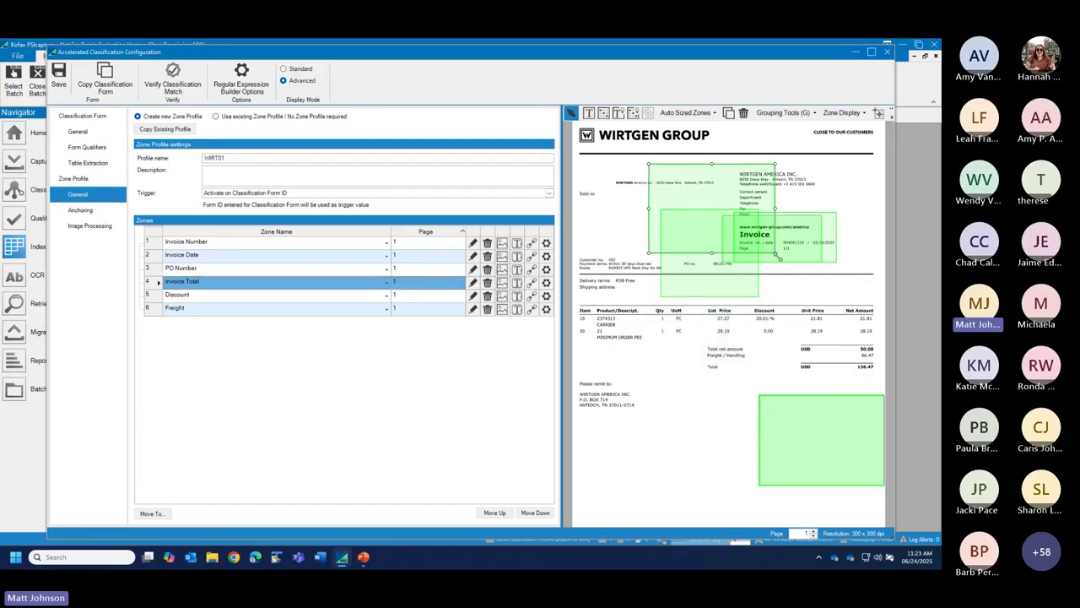
left_click_drag(773, 252, 884, 523)
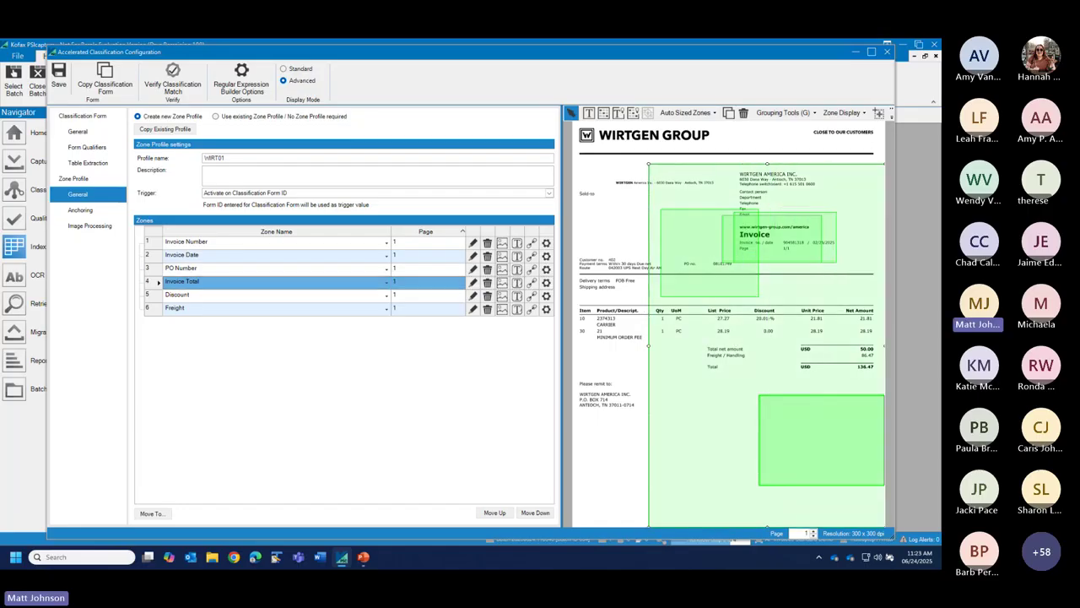
- Edit the Invoice Total zone without reviewing OCR results, rebuild its anchor from the word "Freight", move the child zone onto the total, and save
left_click(473, 283)
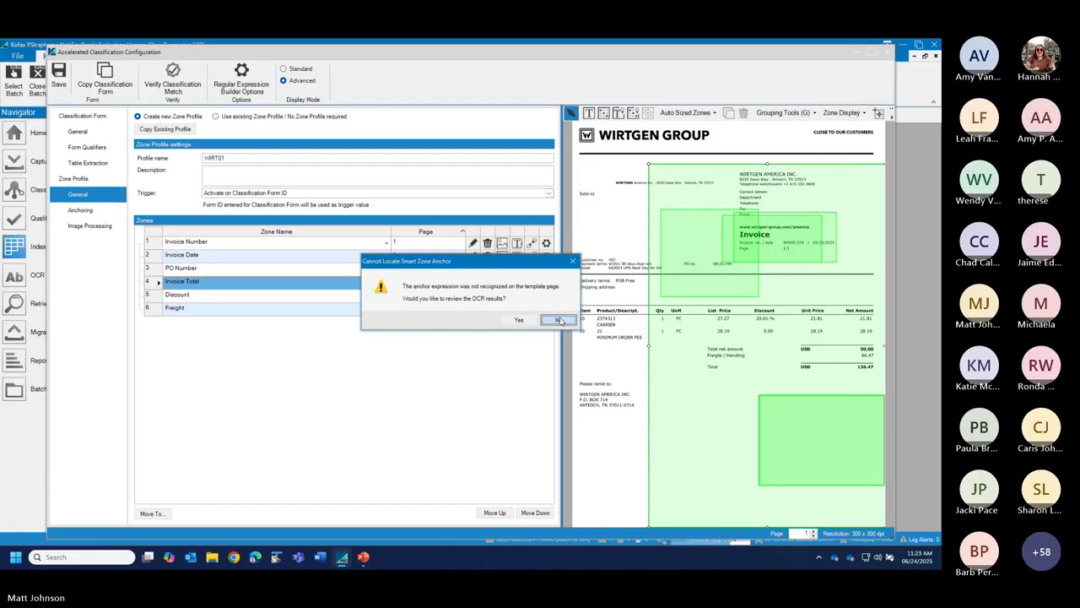
left_click(518, 320)
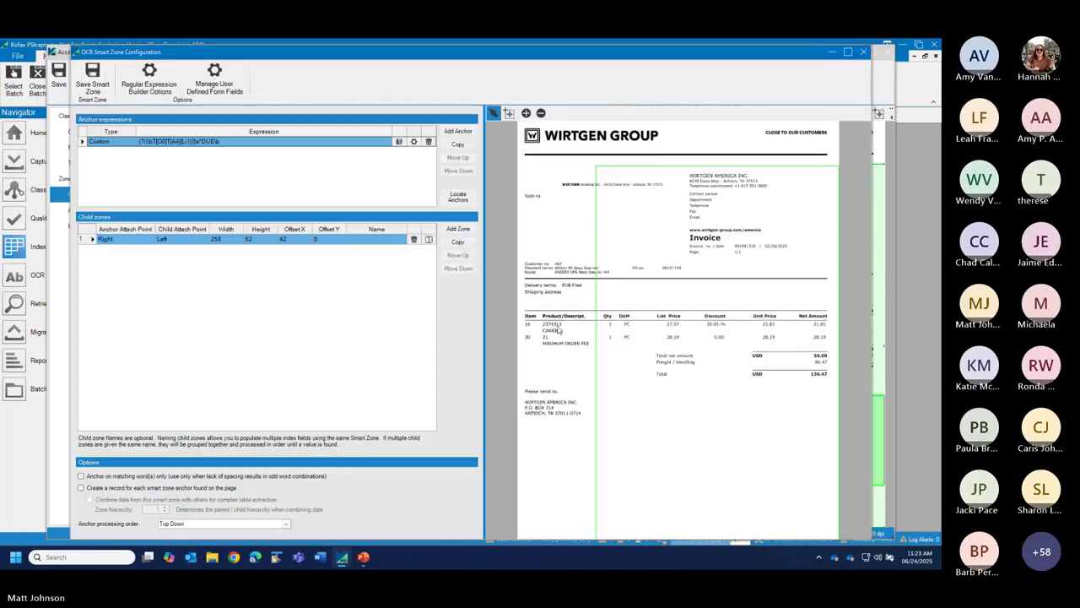
left_click(400, 142)
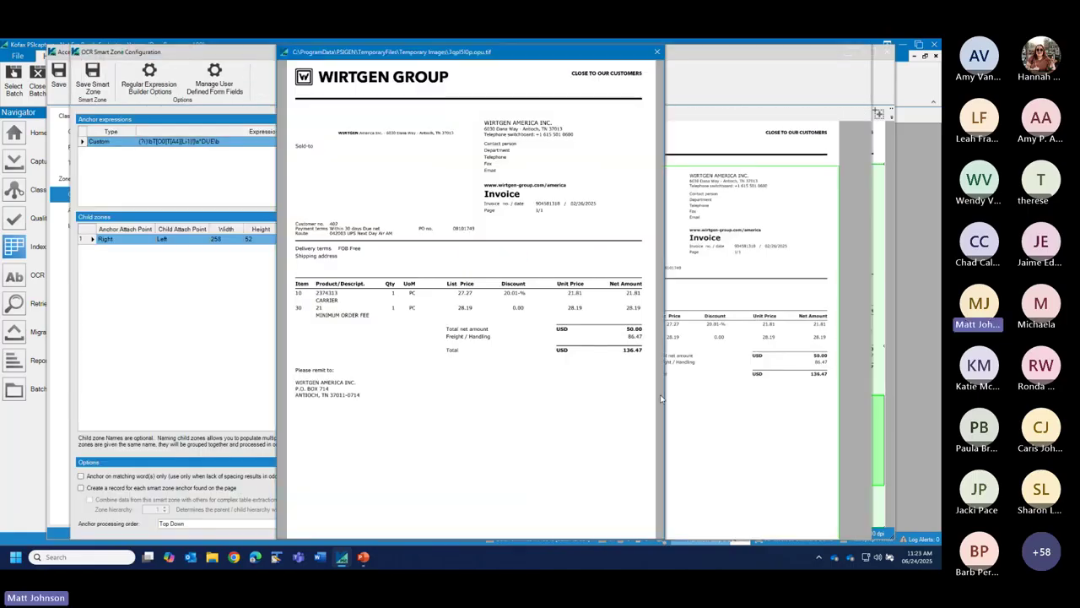
left_click(457, 338)
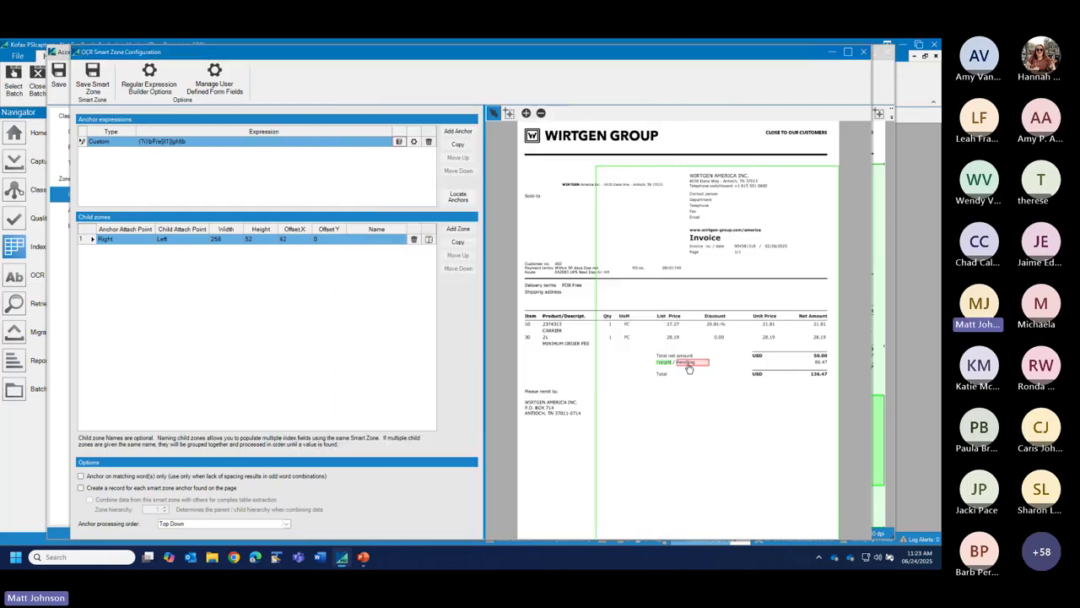
left_click_drag(820, 377, 810, 374)
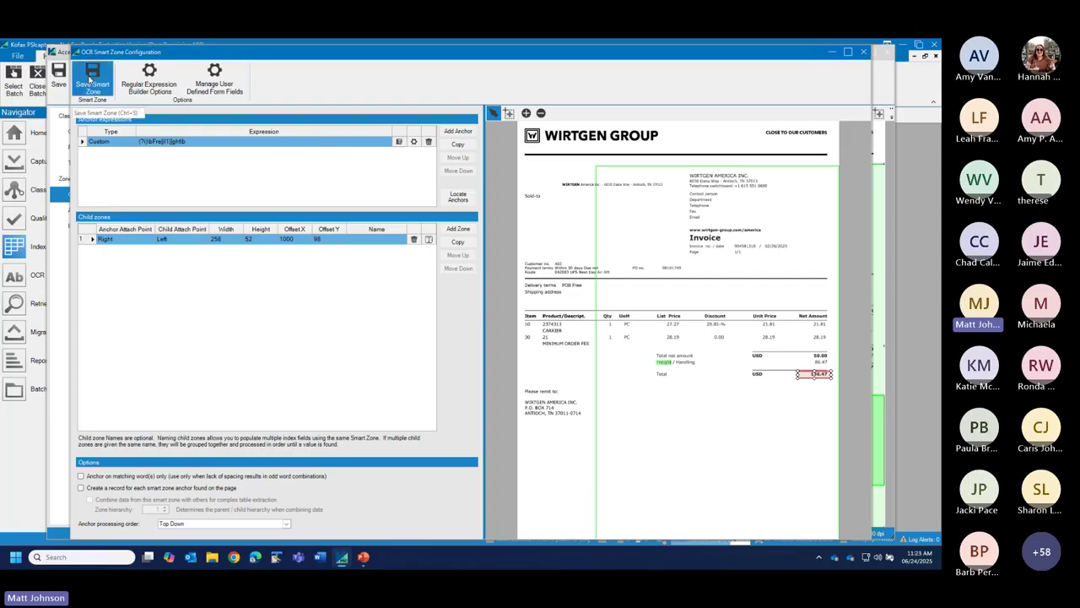
left_click(90, 80)
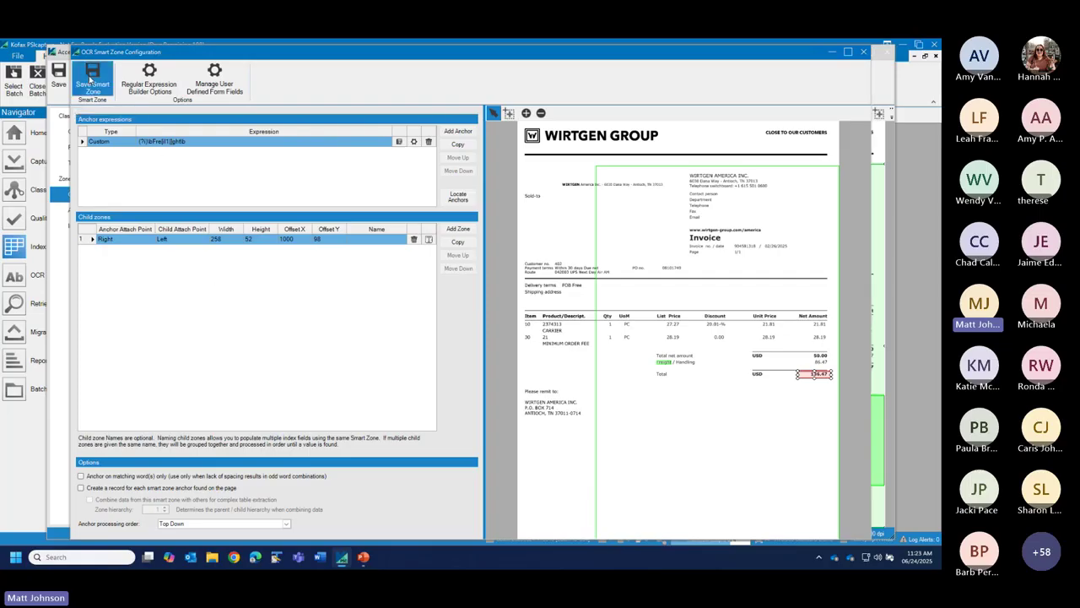
- Delete the Discount zone and move the Freight zone's search area up beside the address block
left_click(153, 296)
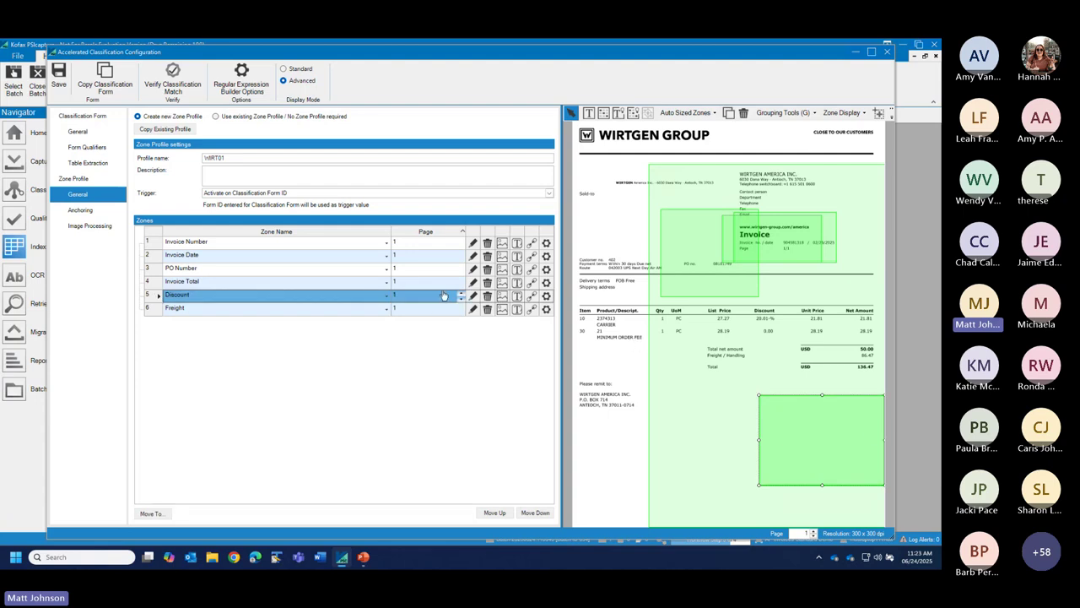
left_click(487, 295)
left_click(500, 318)
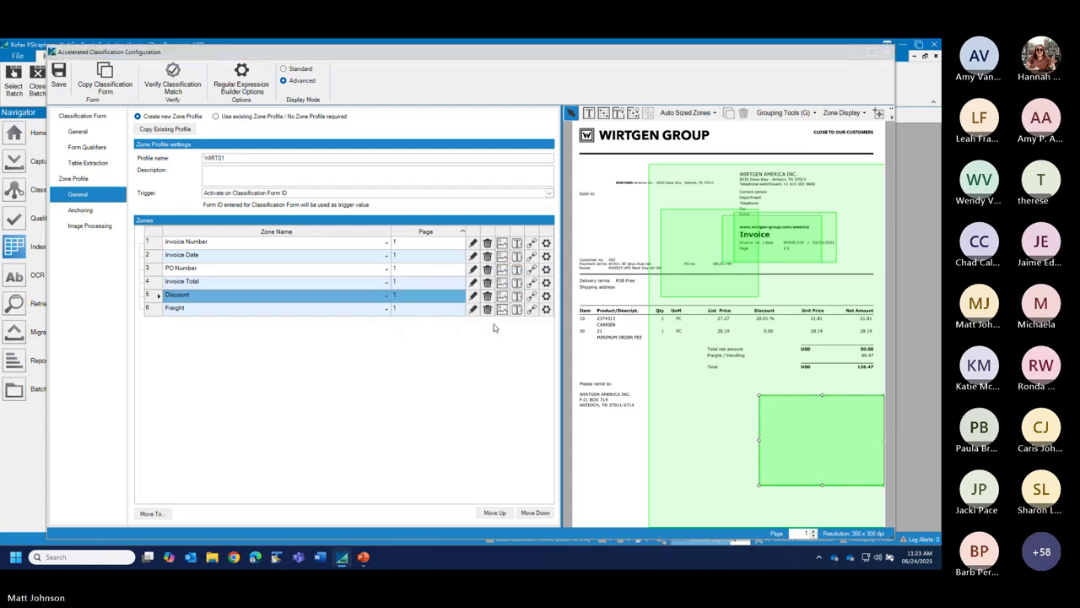
left_click_drag(850, 453, 742, 225)
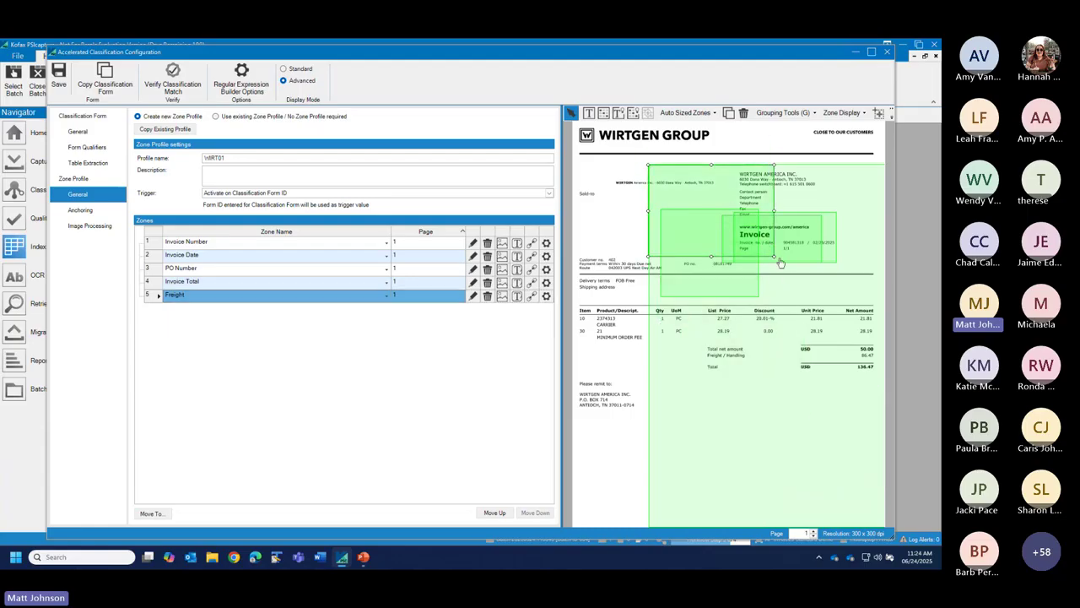
left_click(771, 254)
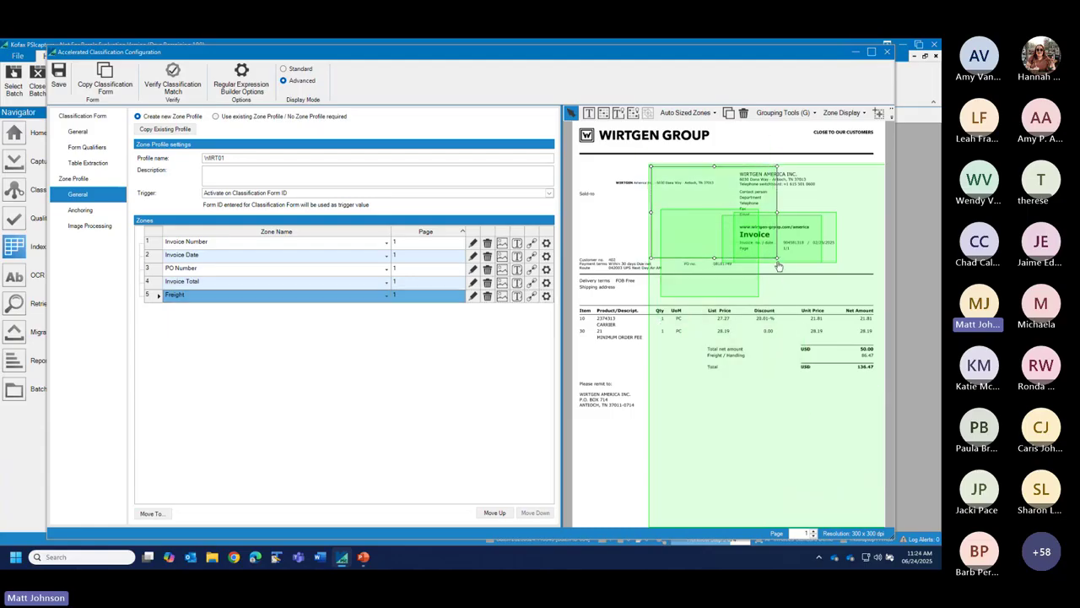
mouse_move(775, 255)
left_mouse_down()
mouse_move(854, 414)
mouse_move(757, 267)
mouse_move(768, 247)
left_mouse_up()
- Edit the Freight zone without reviewing OCR results and enlarge its search area to the page's lower right corner
left_click(516, 282)
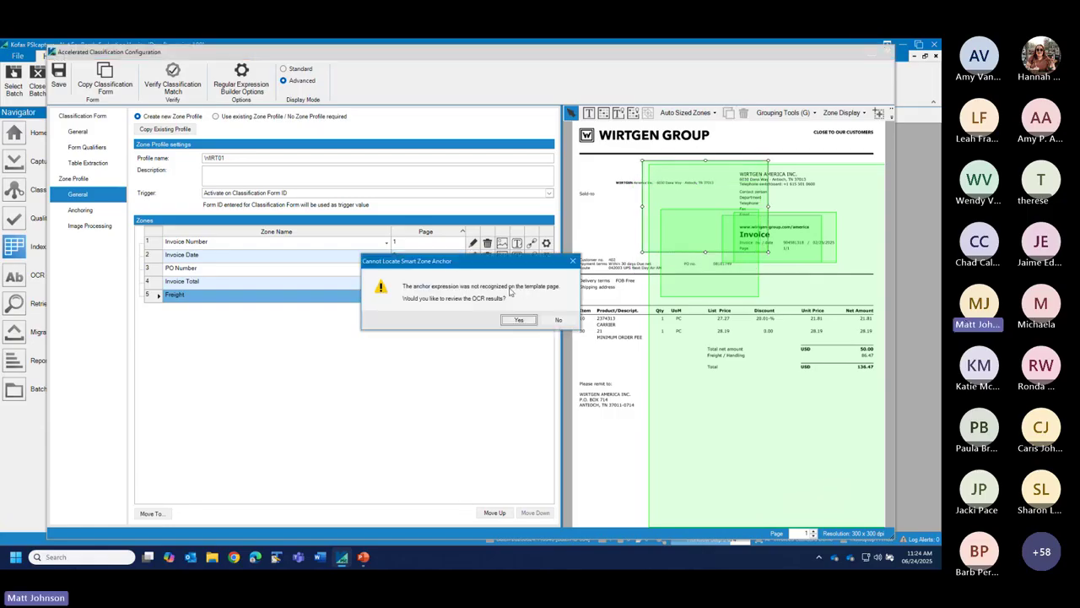
left_click(570, 326)
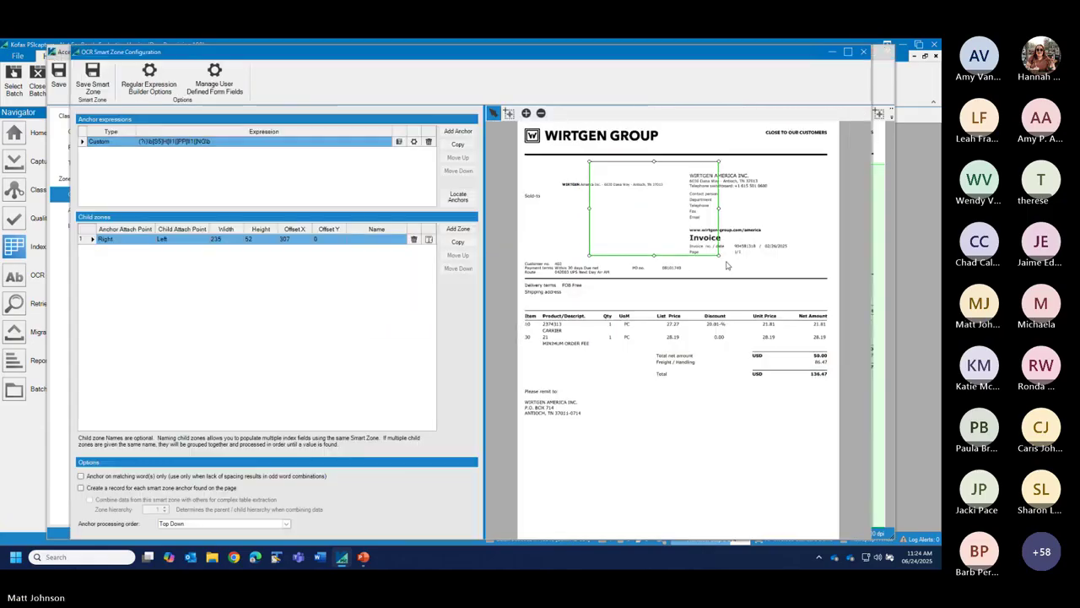
left_click_drag(719, 255, 838, 538)
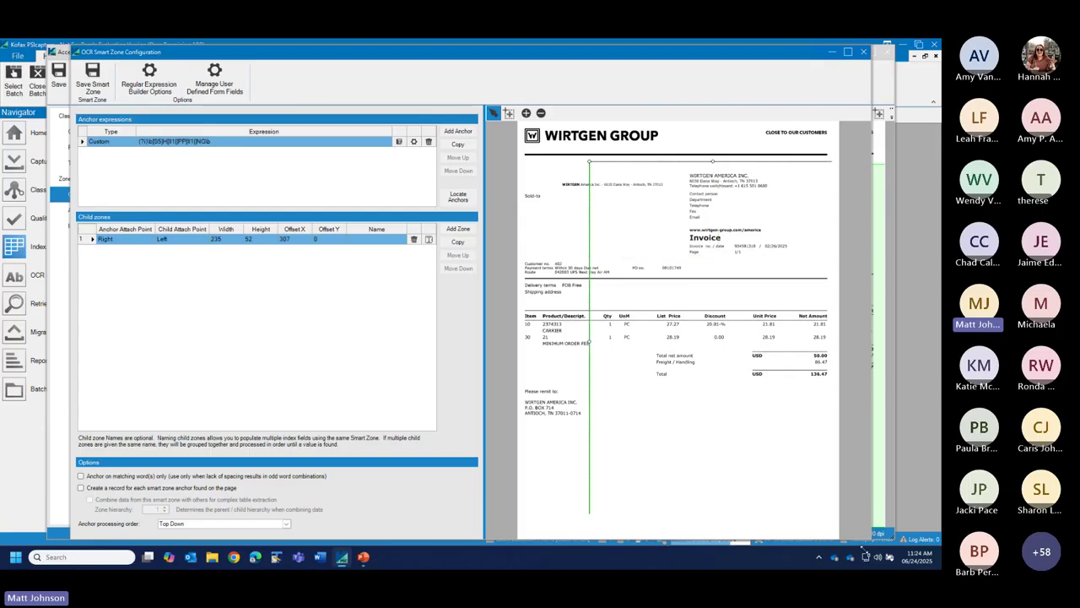
- Rebuild the Freight anchor from the word "Freight", move the child zone onto the freight amount, and save the smart zone and classification configuration
left_click(398, 141)
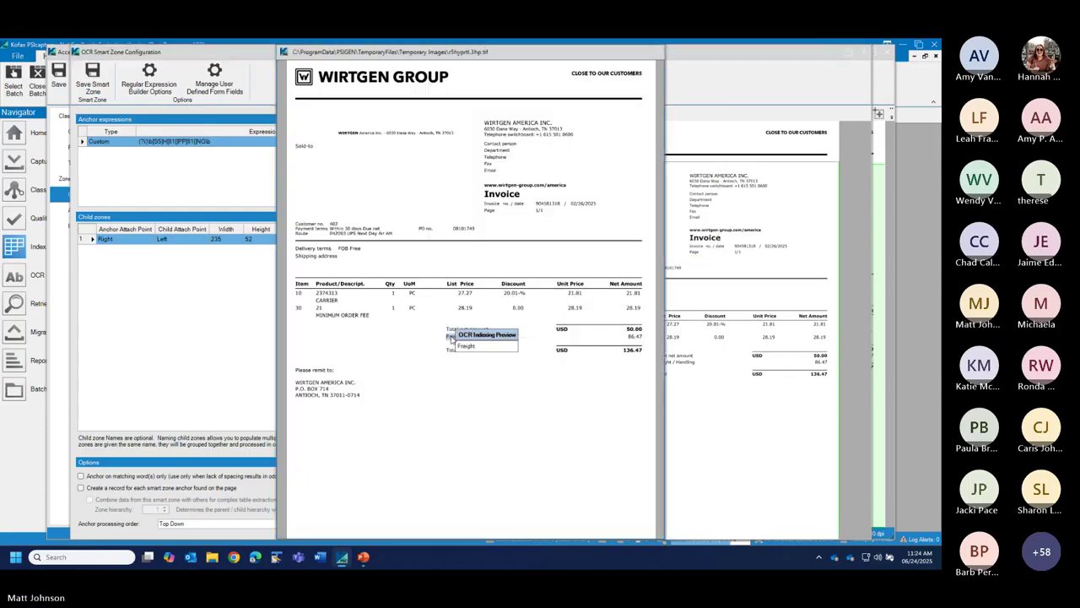
left_click_drag(713, 363, 813, 362)
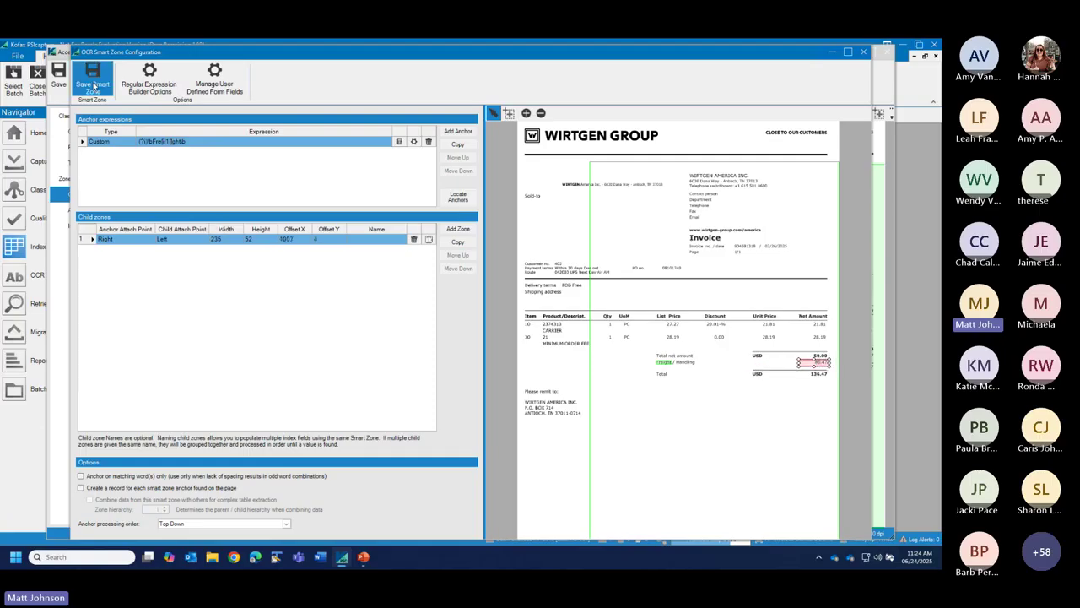
left_click(94, 82)
left_click(59, 78)
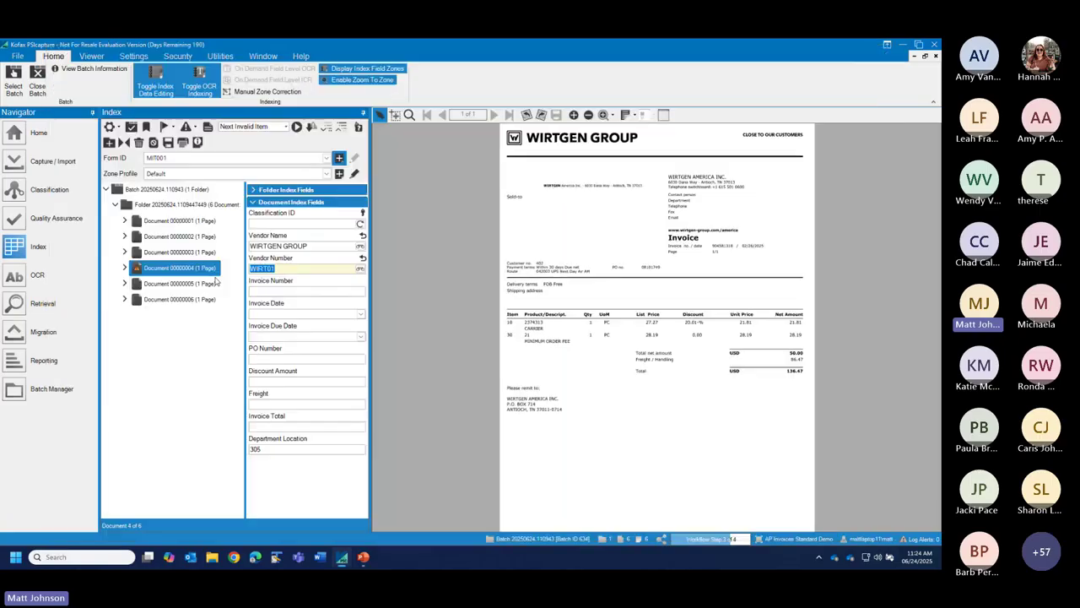
left_click(501, 318)
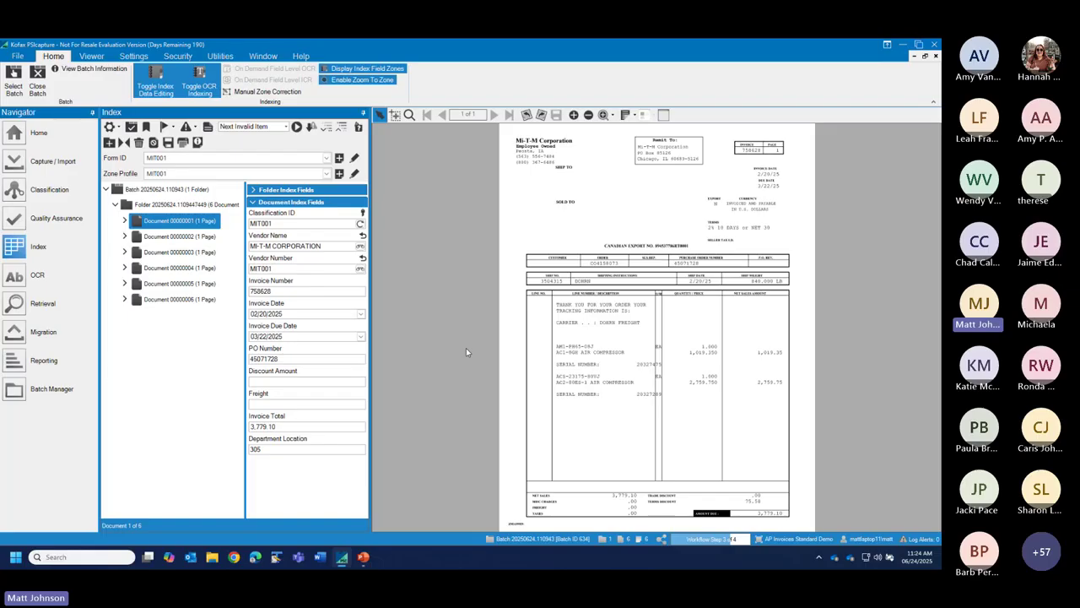
- Leave the current batch by suspending it in Index
left_click(16, 135)
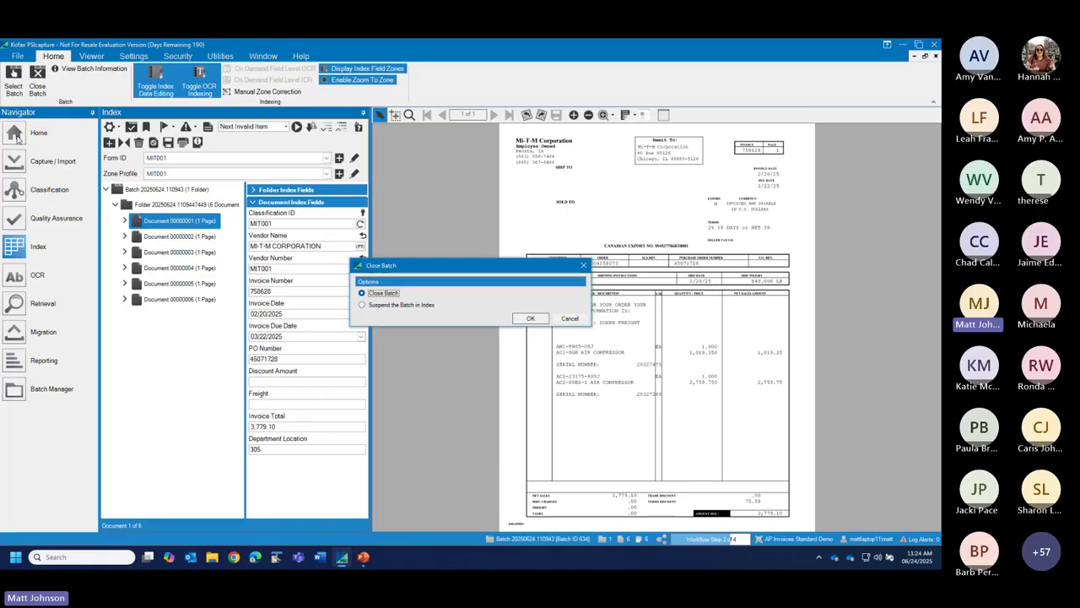
left_click(414, 305)
left_click(529, 319)
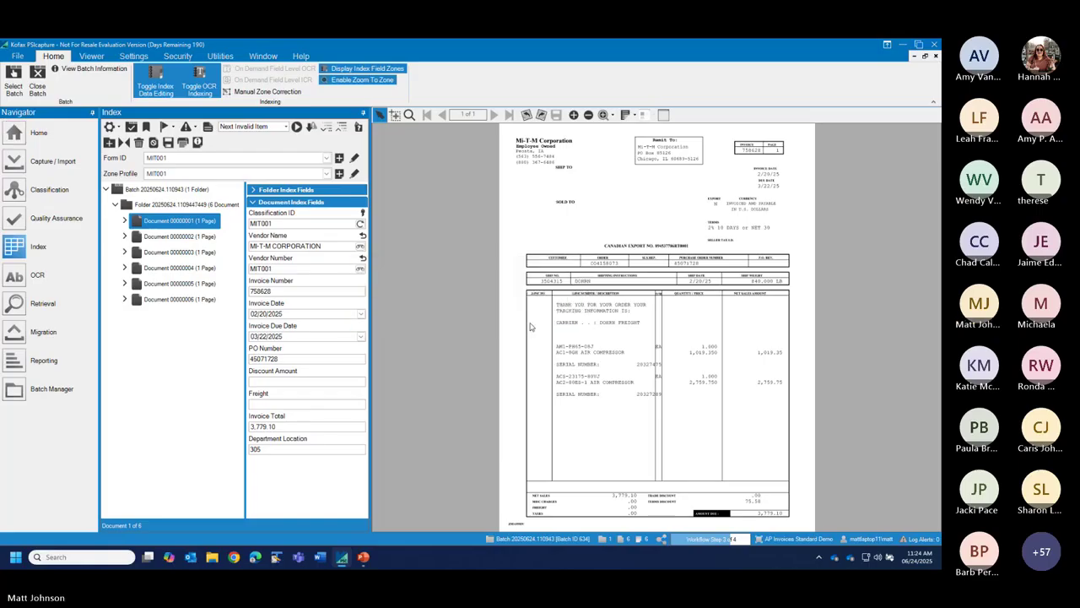
- Switch to the Excel workbook Vendors-Know your Numbers and review the vendor invoice counts and template goals on the Counts sheet
left_click(903, 45)
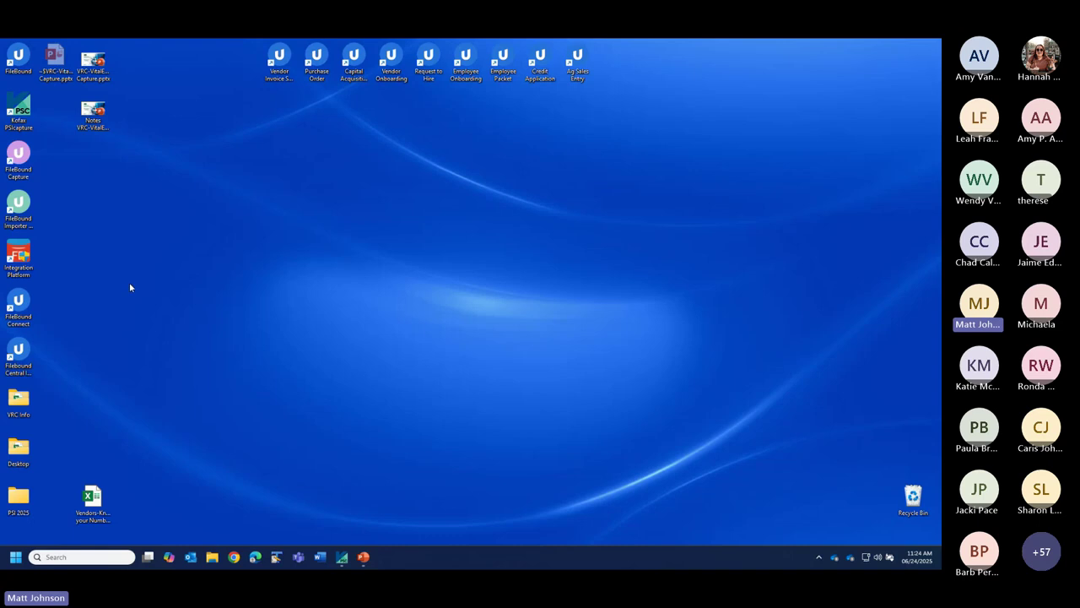
double_click(93, 500)
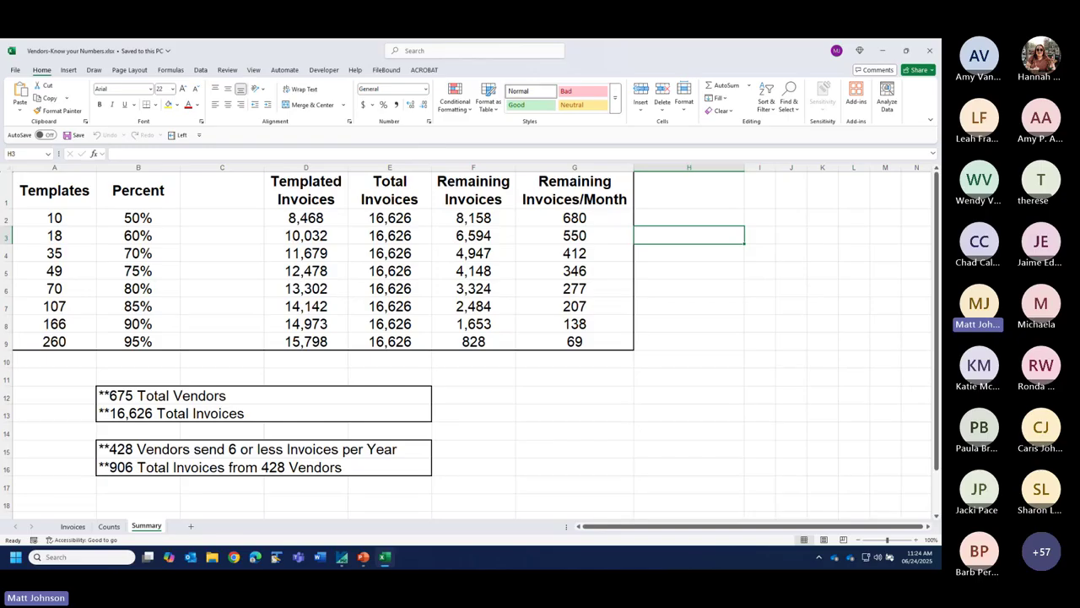
left_click(109, 525)
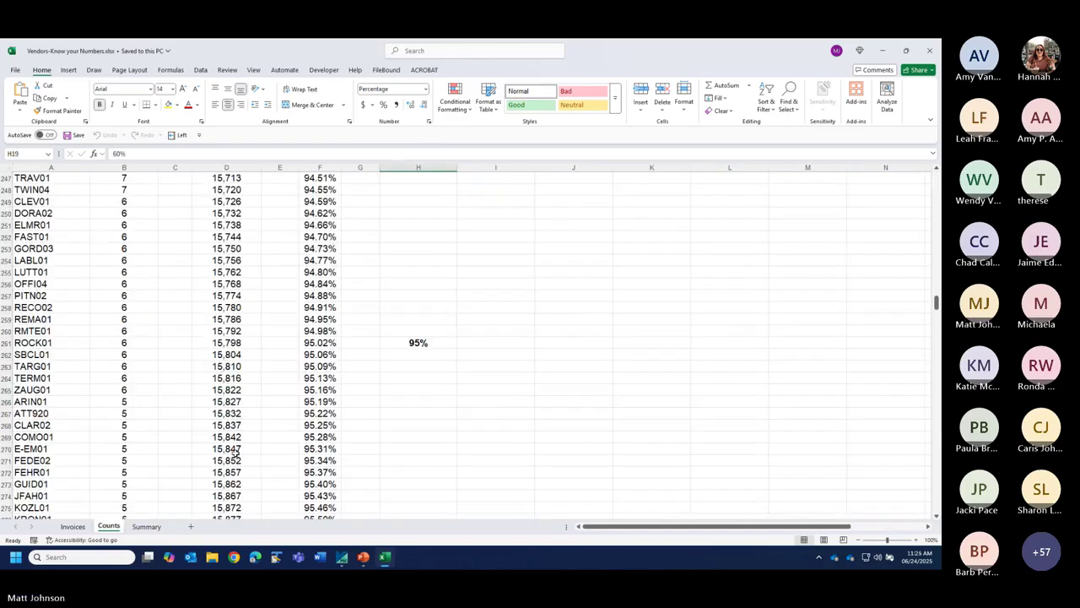
scroll(437, 247, "up", 20)
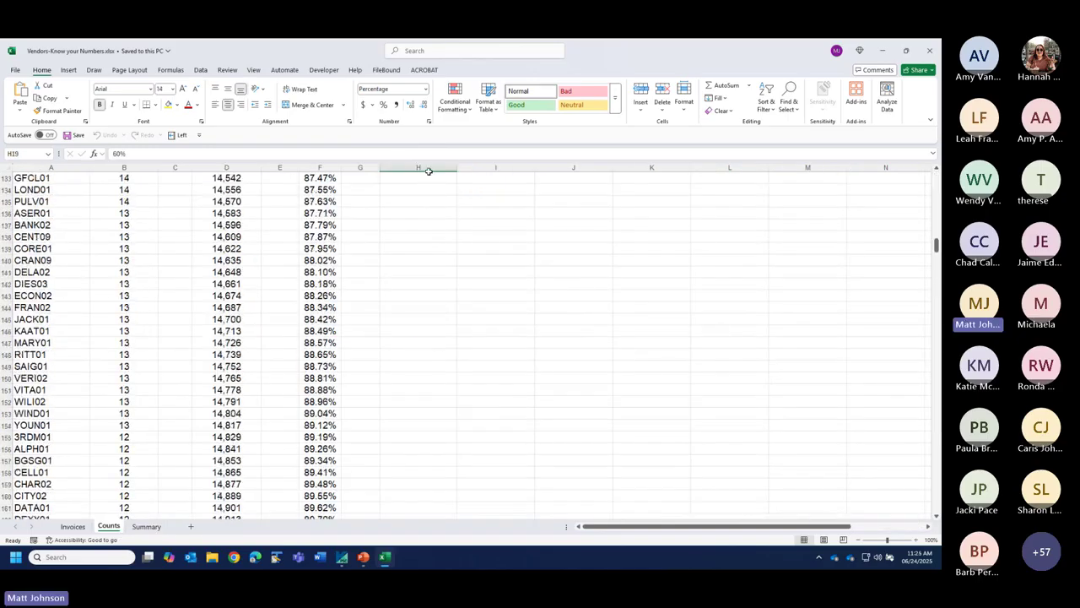
scroll(429, 172, "up", 19)
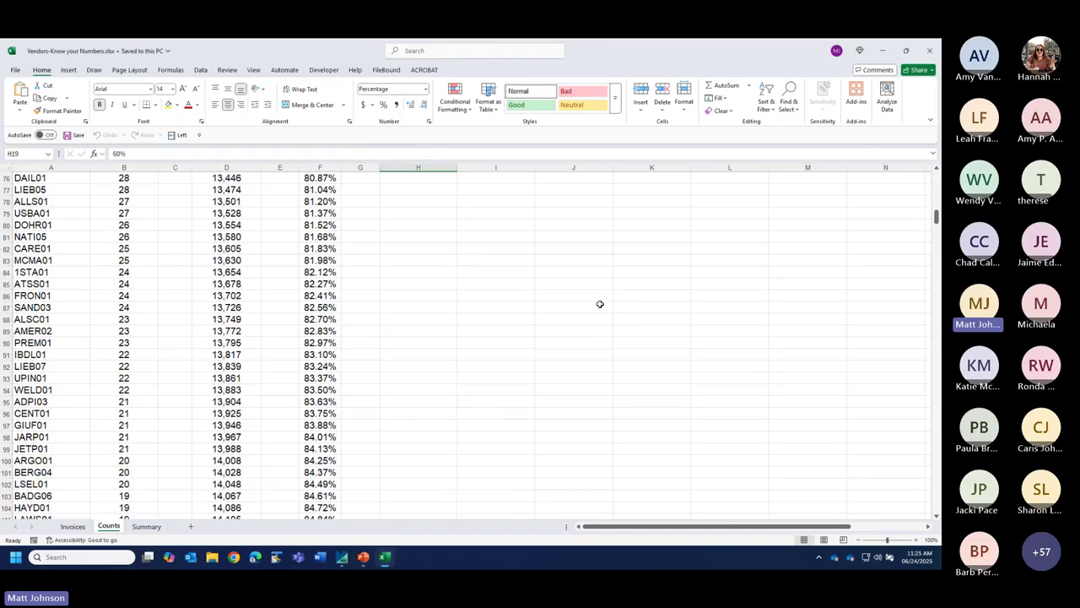
scroll(619, 293, "up", 7)
scroll(619, 293, "up", 19)
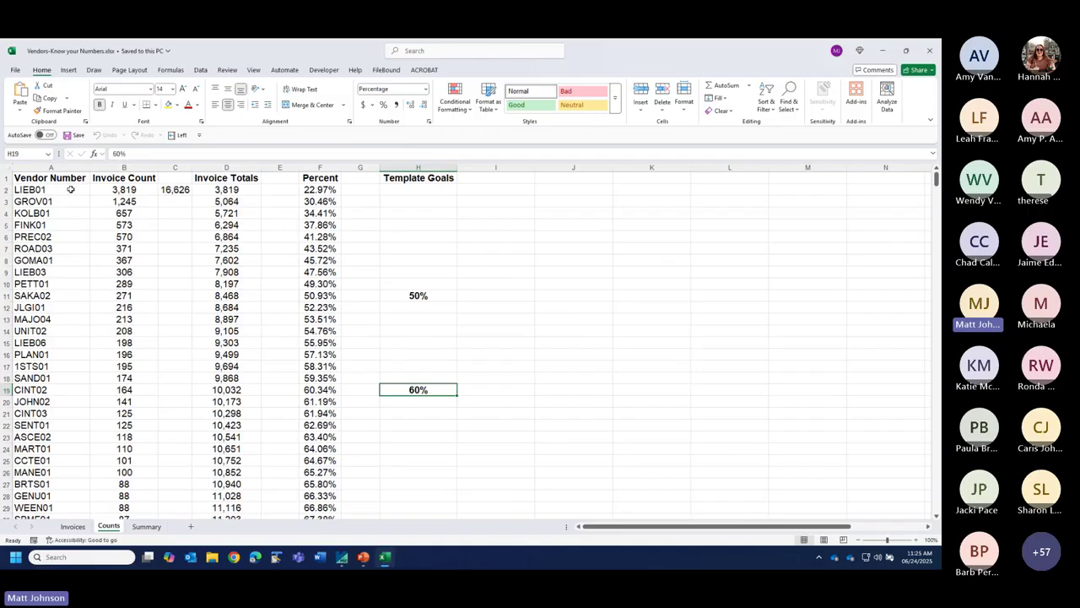
- Examine the vendor numbers, the total invoice count and the SAKA02 row at the 50% template goal on the Counts sheet
left_click(65, 163)
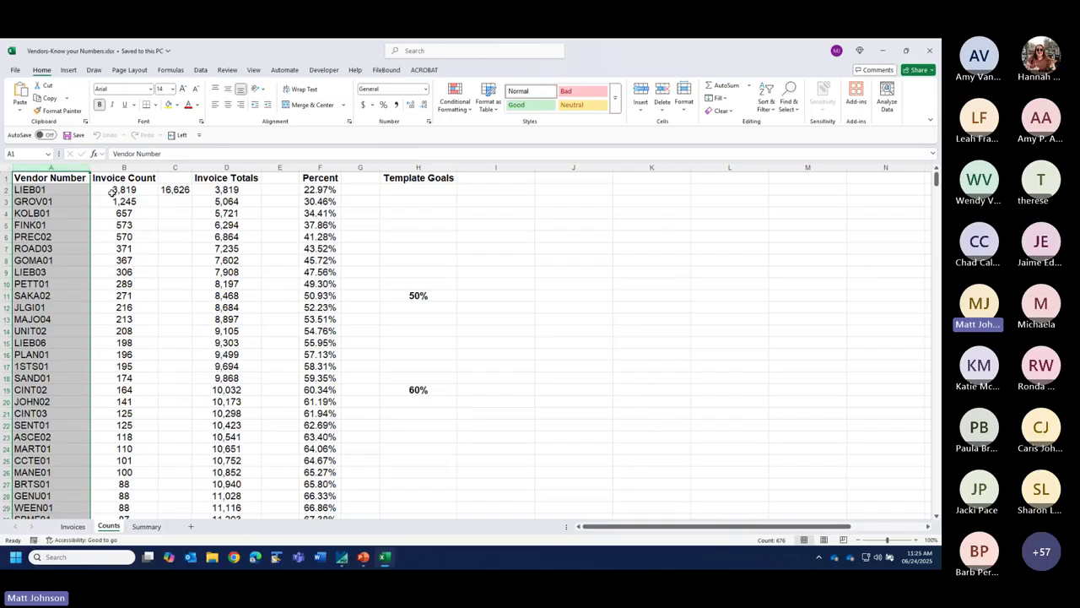
left_click(180, 190)
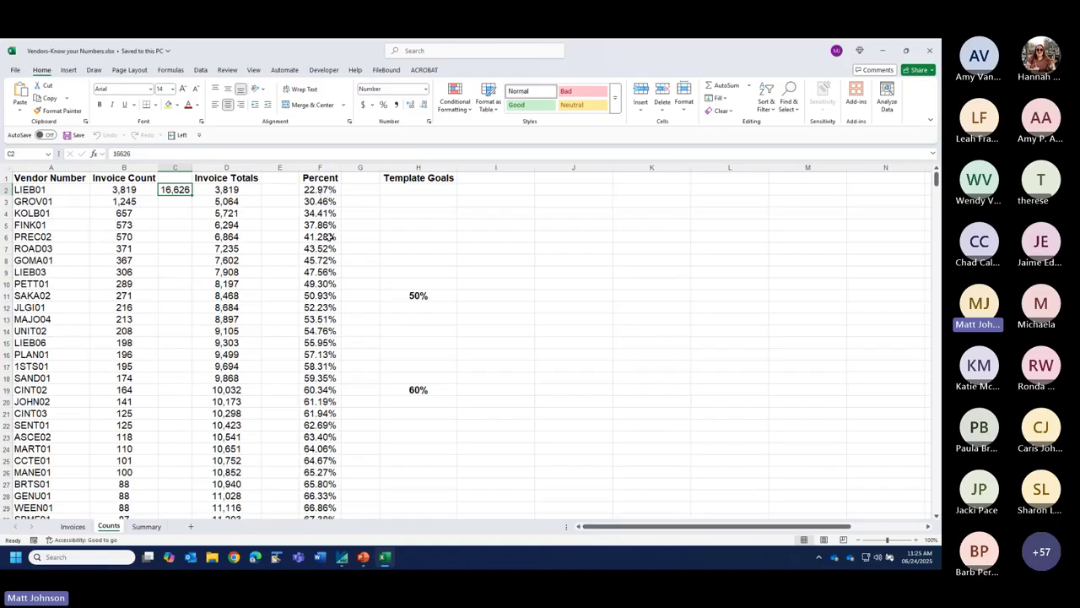
left_click(320, 292)
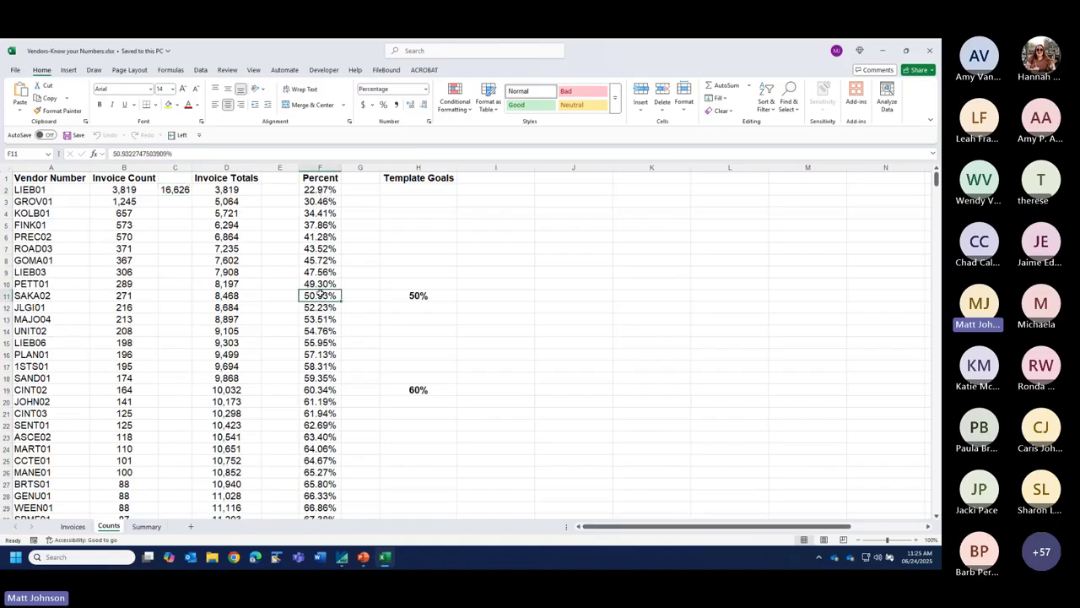
left_click(417, 295)
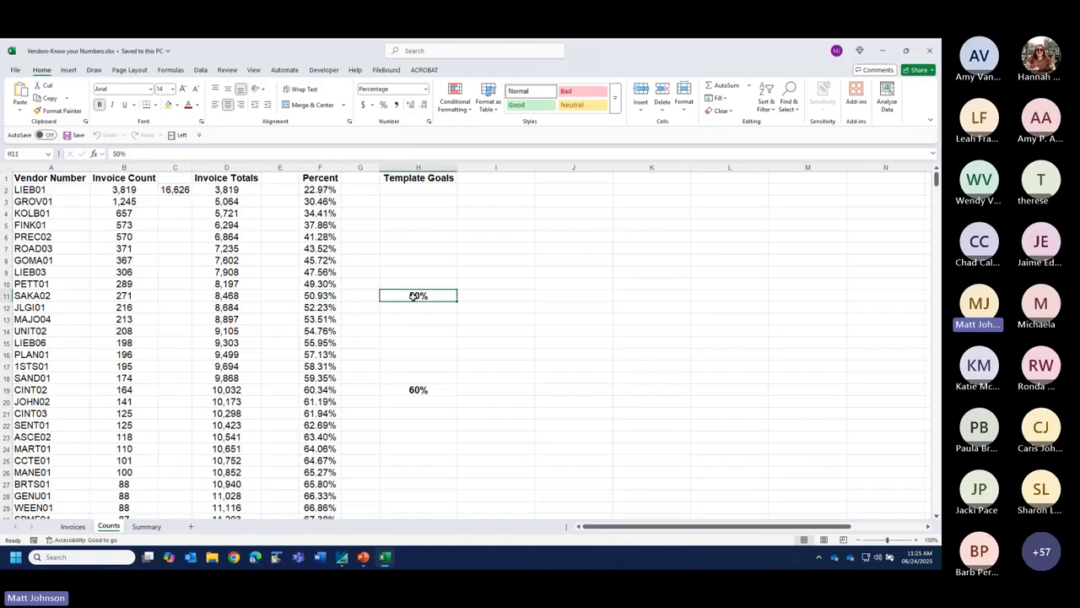
left_click(10, 295)
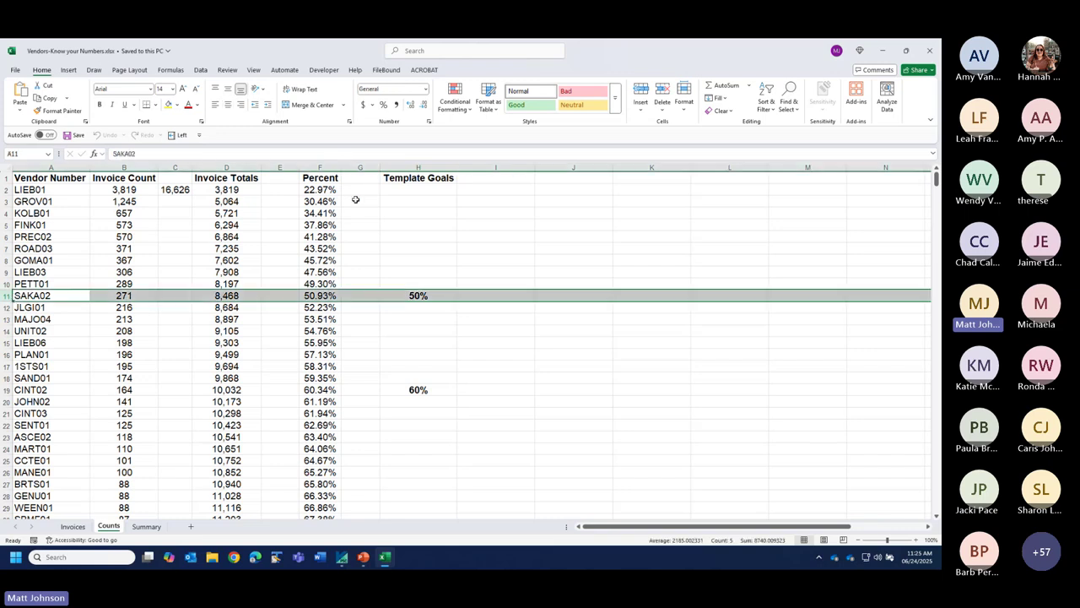
- Review the template goals from 60% up to 90% against the vendors' cumulative invoice percentages on the Counts sheet
left_click(441, 389)
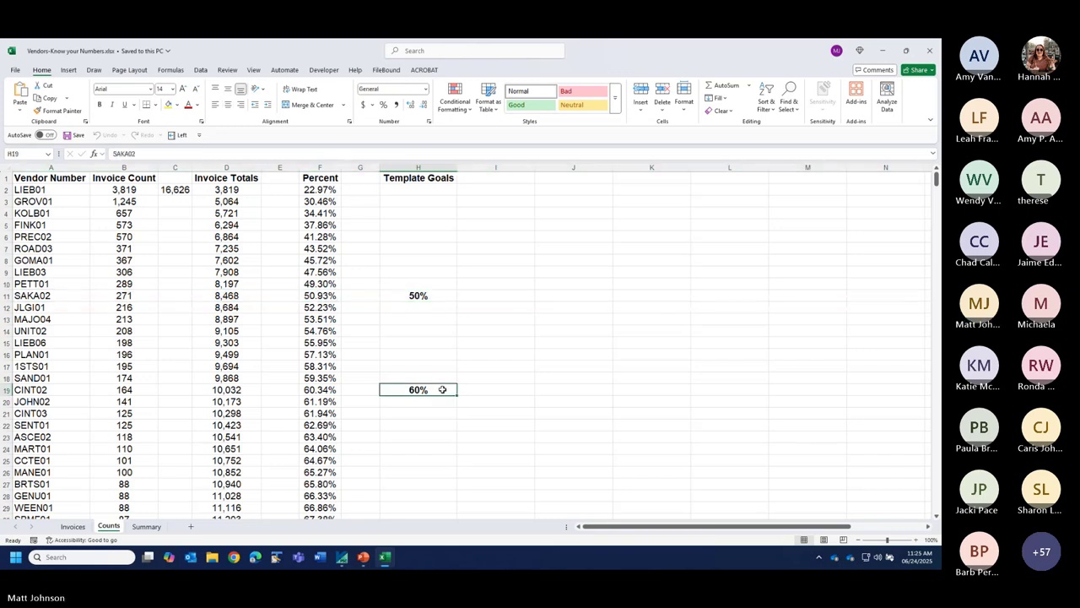
scroll(509, 360, "down", 5)
scroll(509, 361, "down", 1)
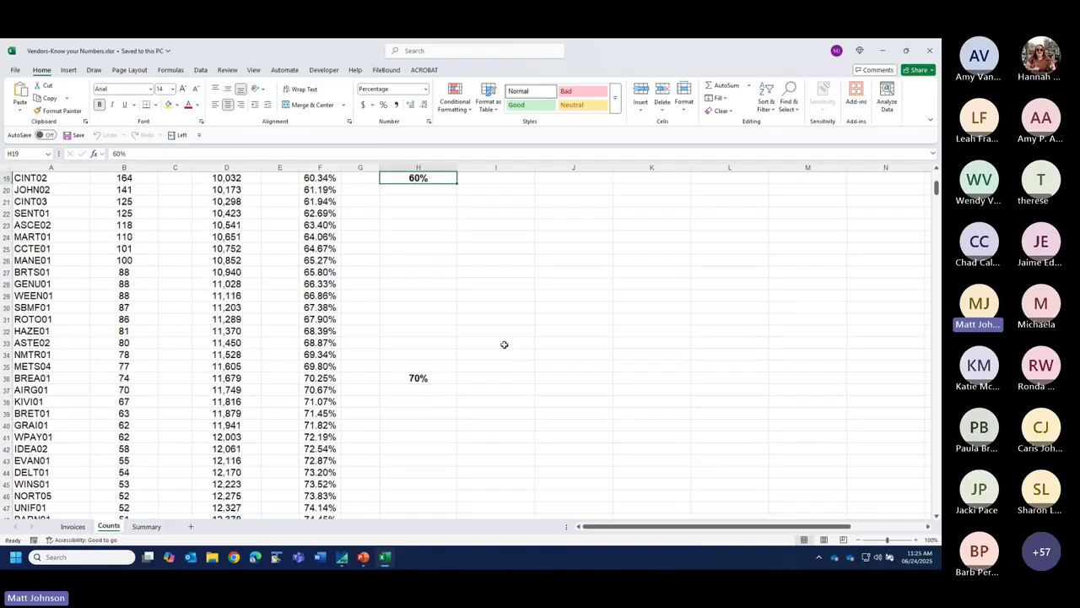
scroll(504, 344, "down", 7)
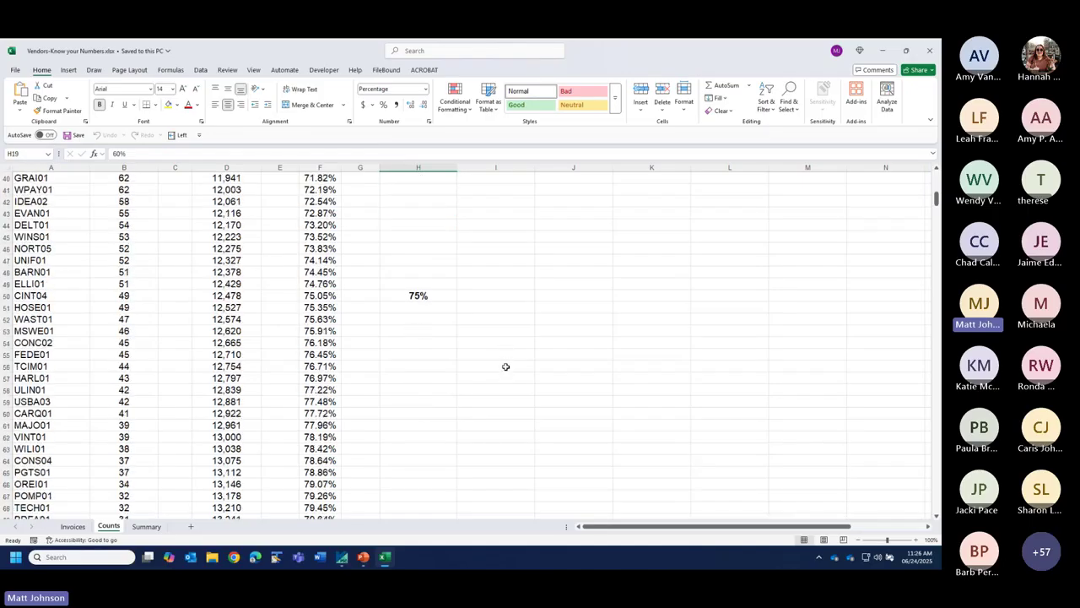
scroll(506, 366, "down", 6)
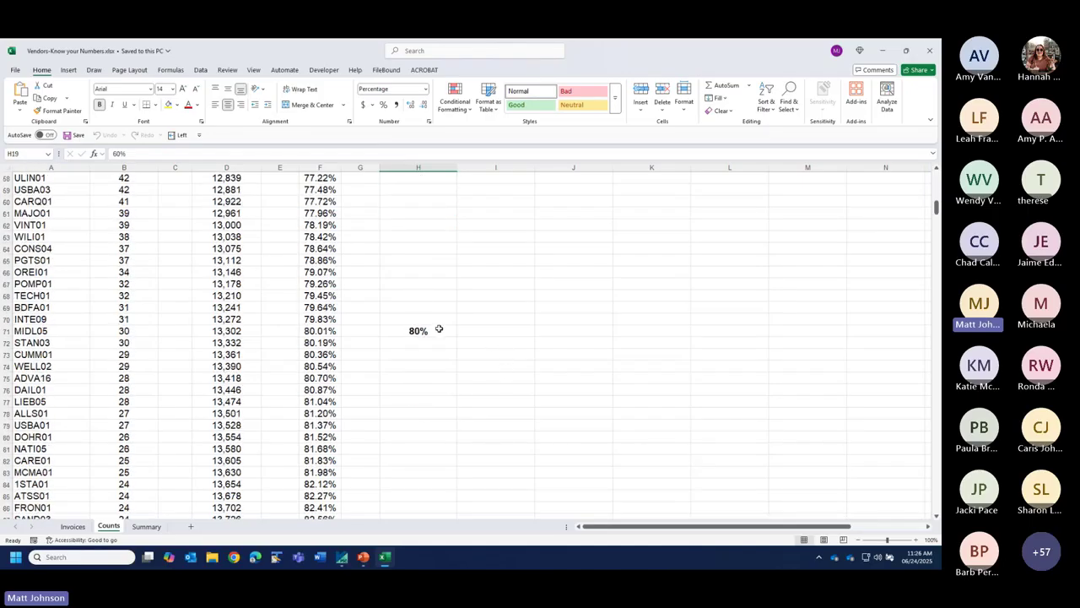
scroll(438, 328, "down", 1)
left_click(438, 294)
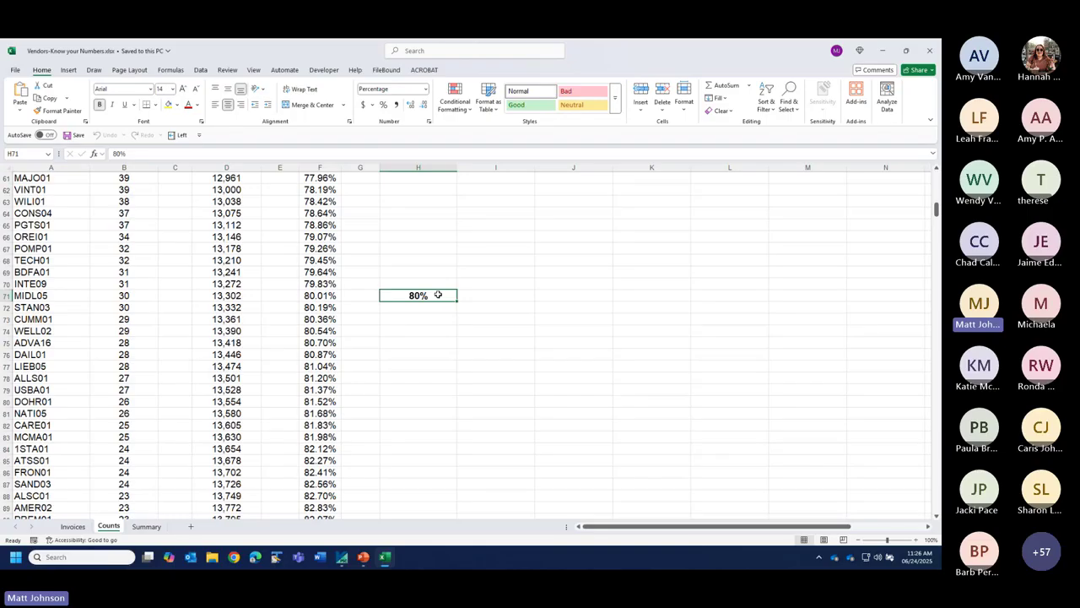
scroll(460, 321, "down", 10)
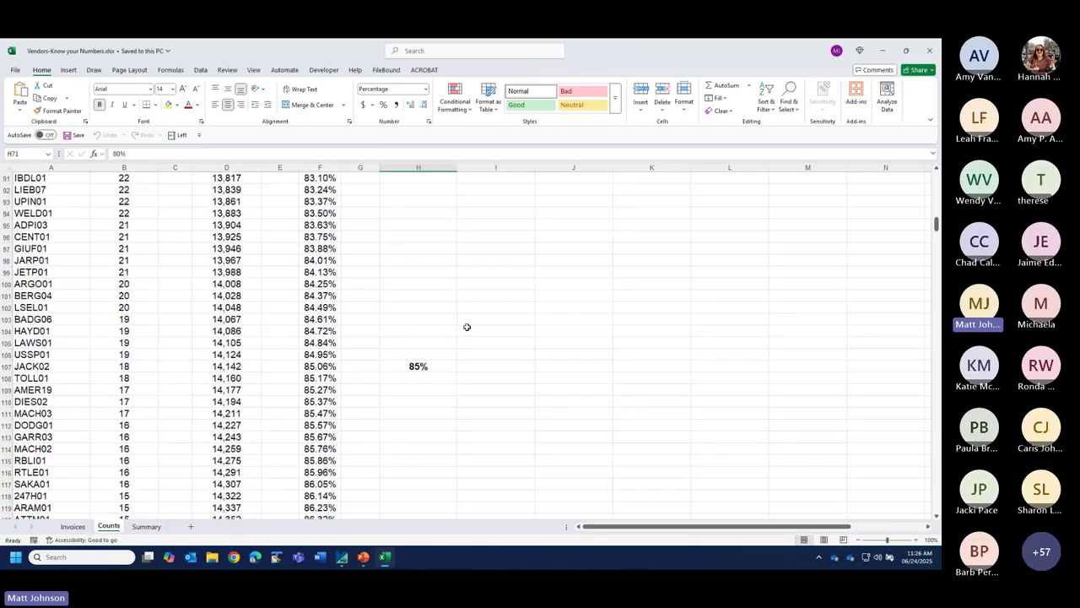
scroll(467, 326, "down", 18)
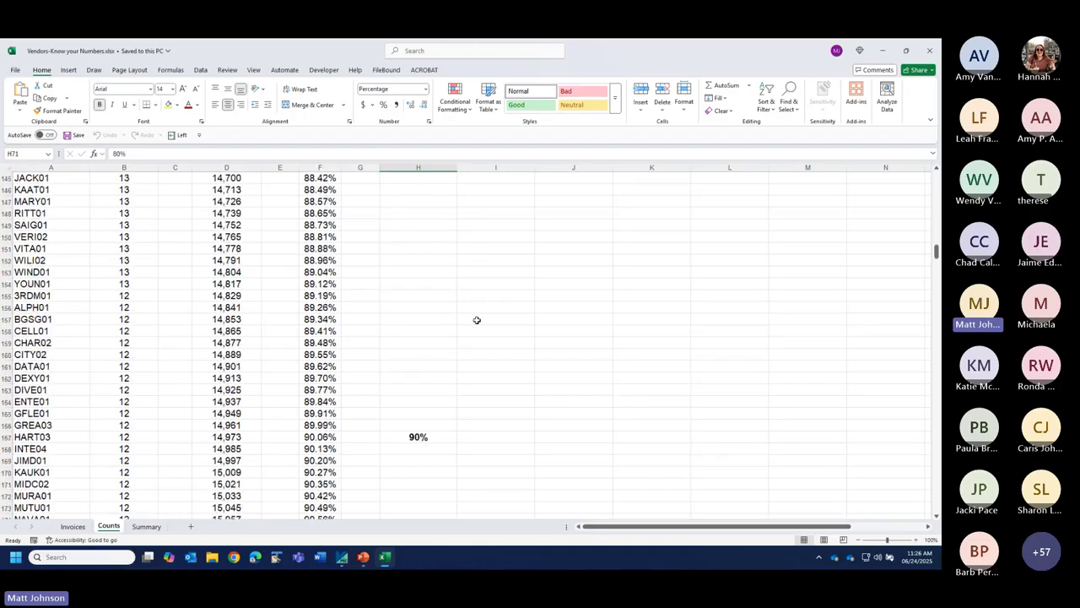
left_click(439, 436)
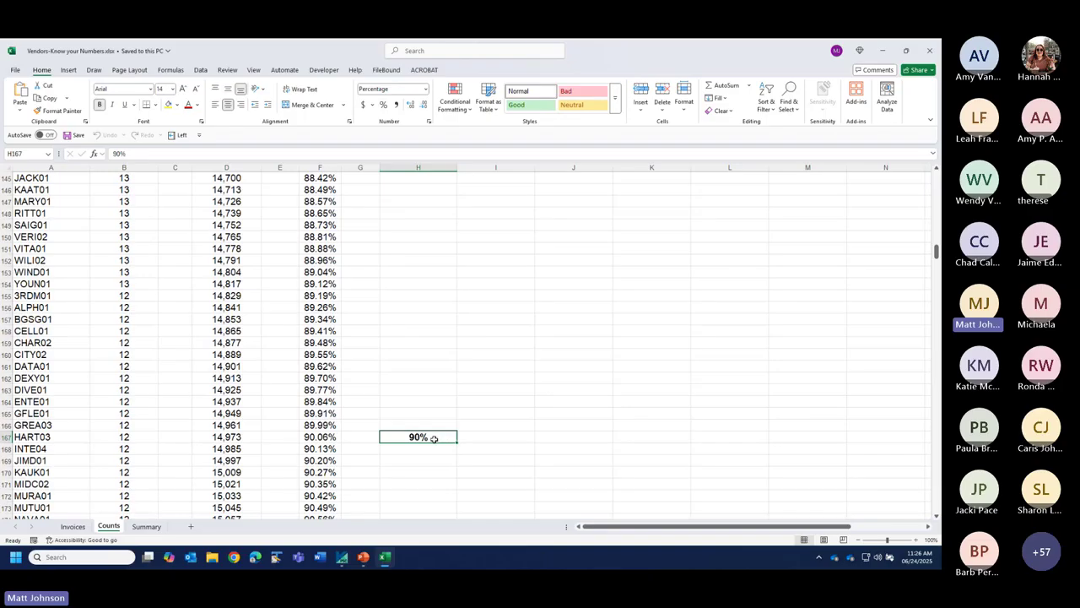
scroll(410, 406, "up", 8)
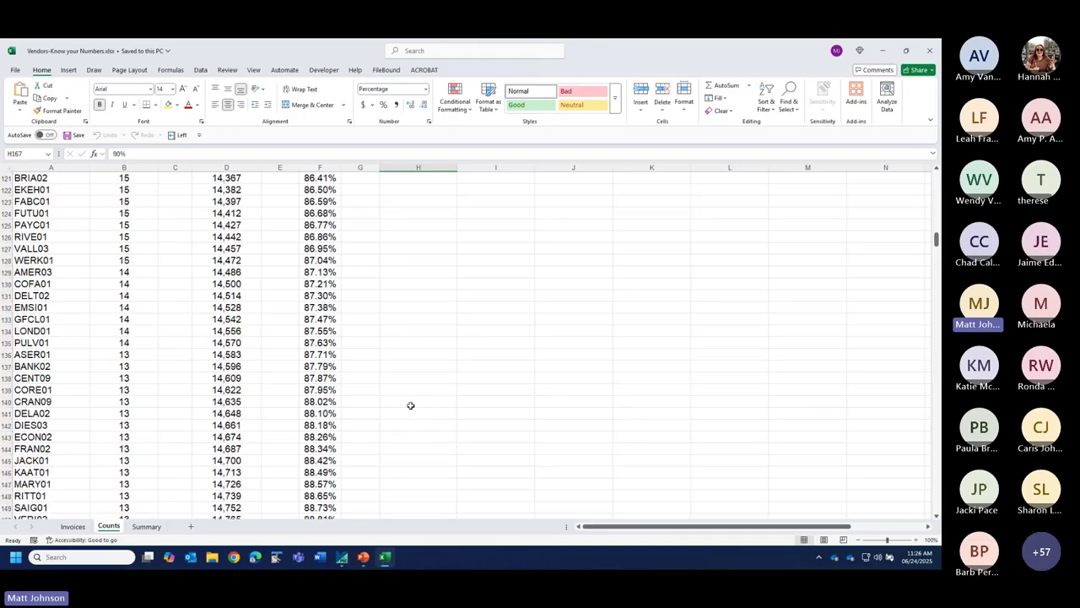
scroll(411, 406, "up", 1)
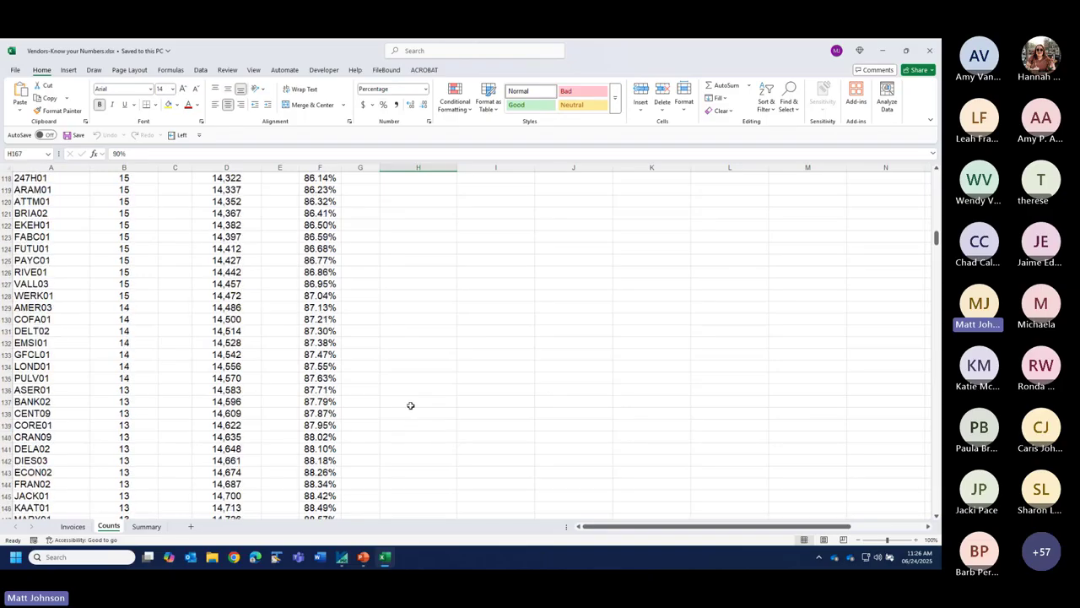
- Open the Summary sheet and examine the 80% row's templated, total, remaining and remaining-per-month invoices
left_click(146, 527)
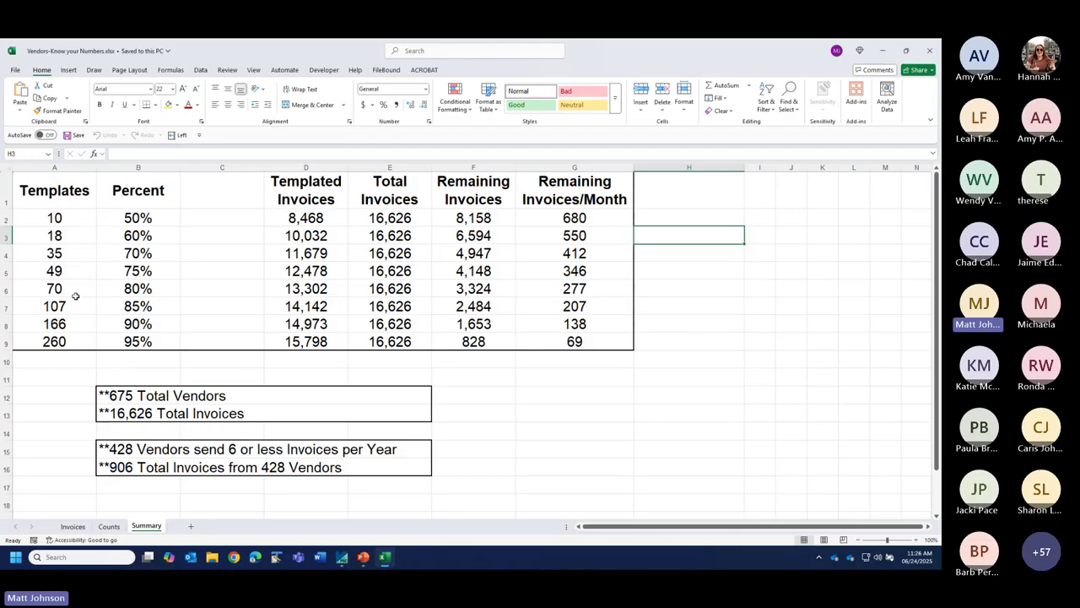
left_click(11, 290)
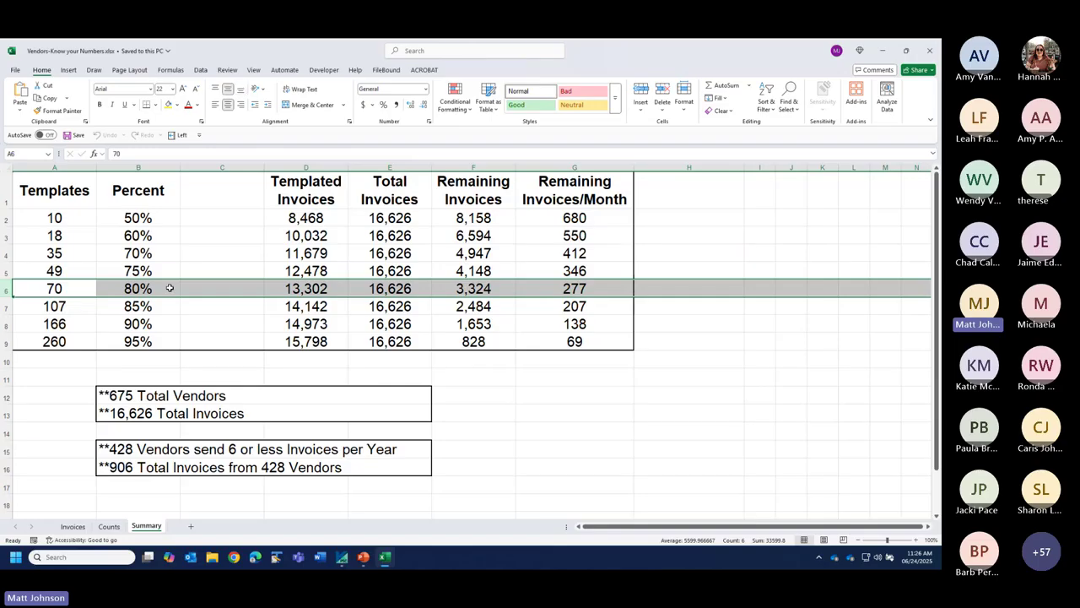
left_click(305, 290)
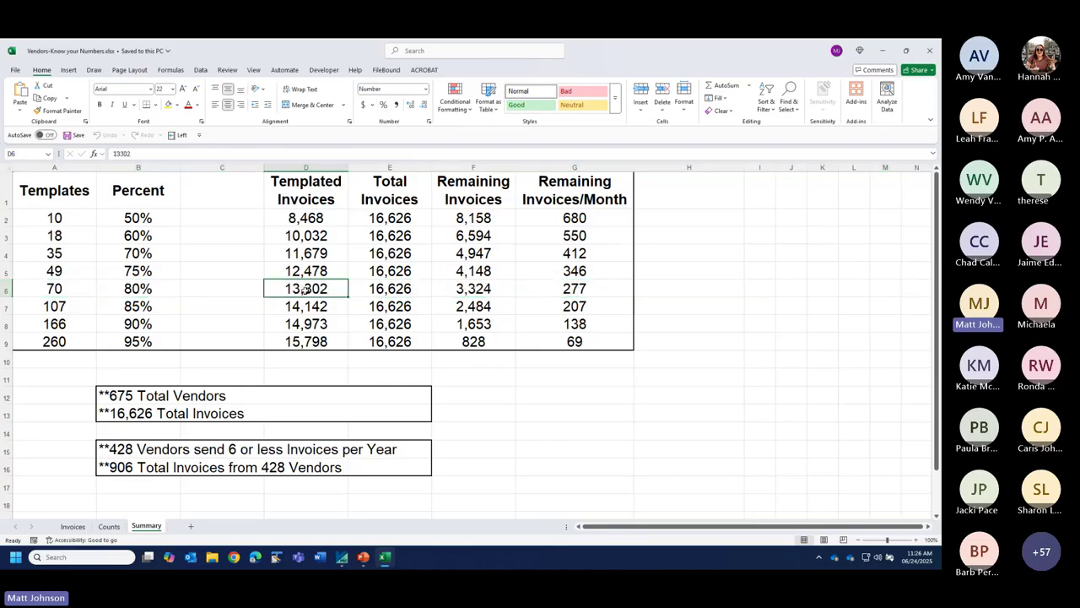
left_click(390, 289)
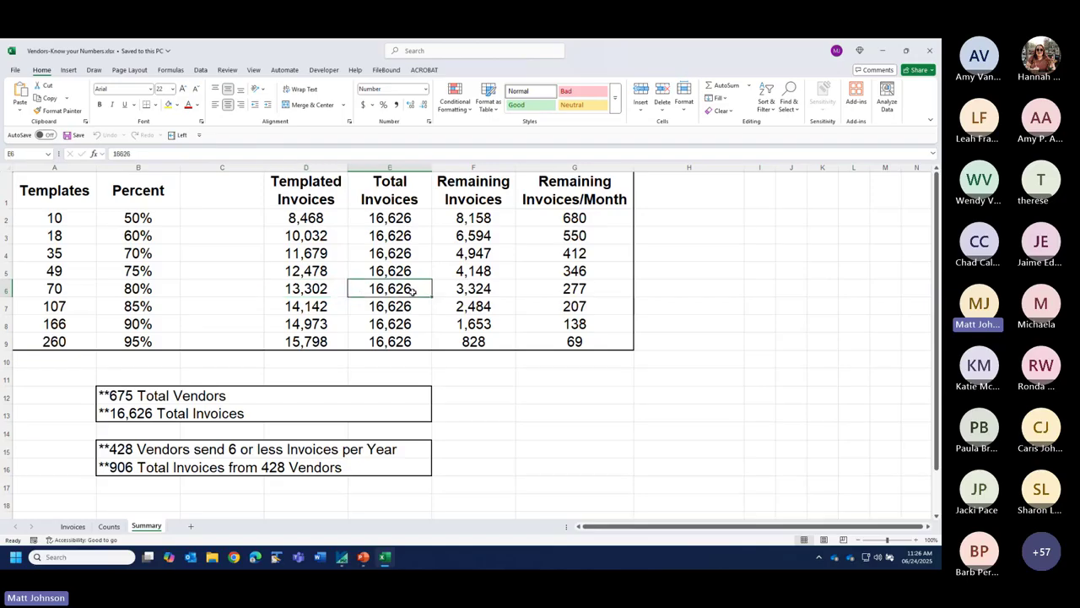
left_click(490, 287)
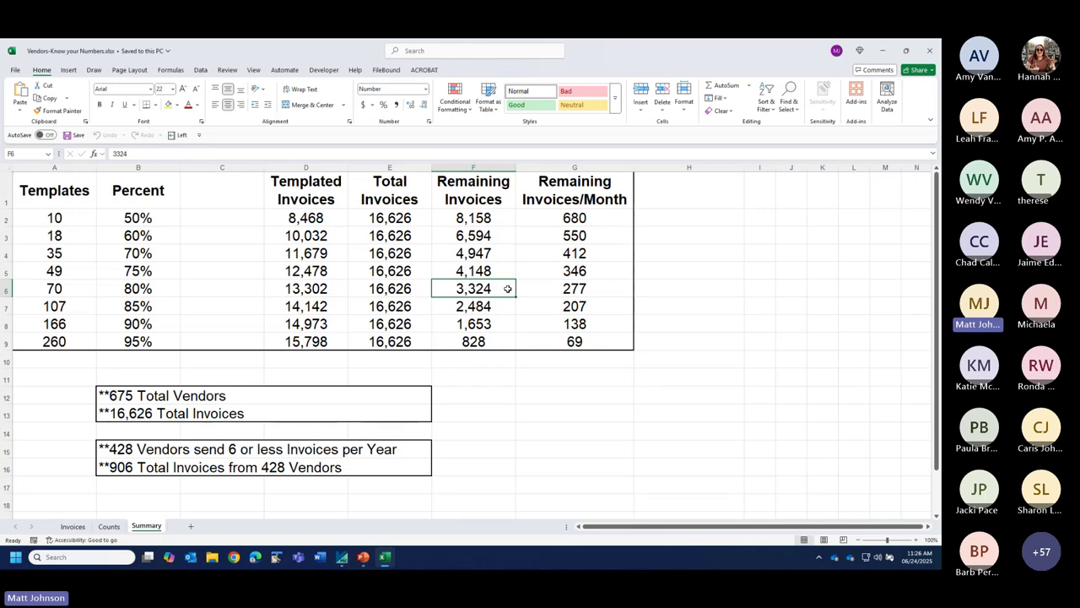
left_click(579, 290)
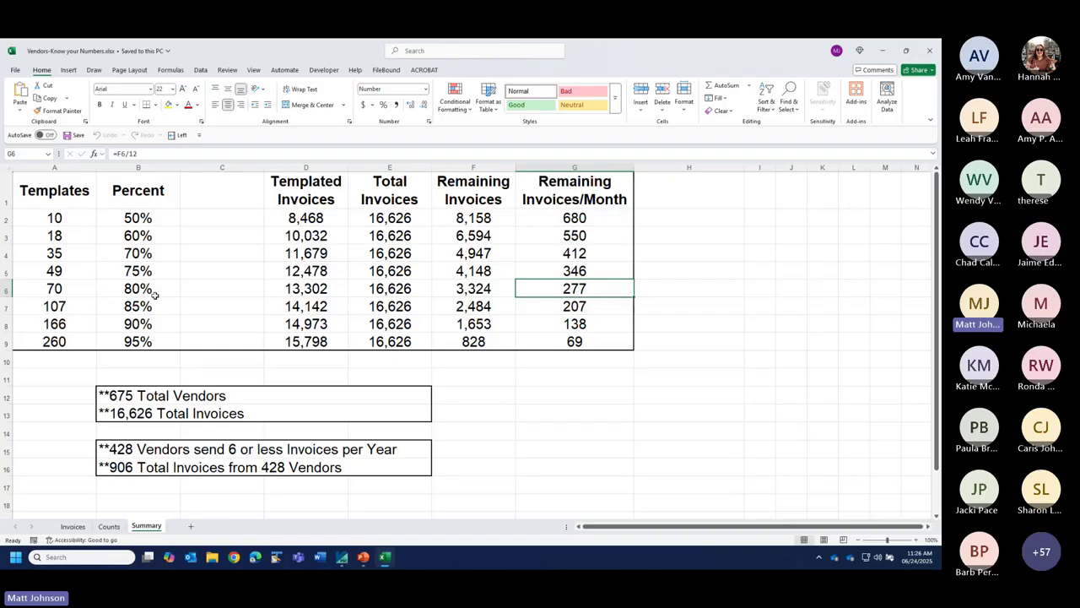
left_click(7, 288)
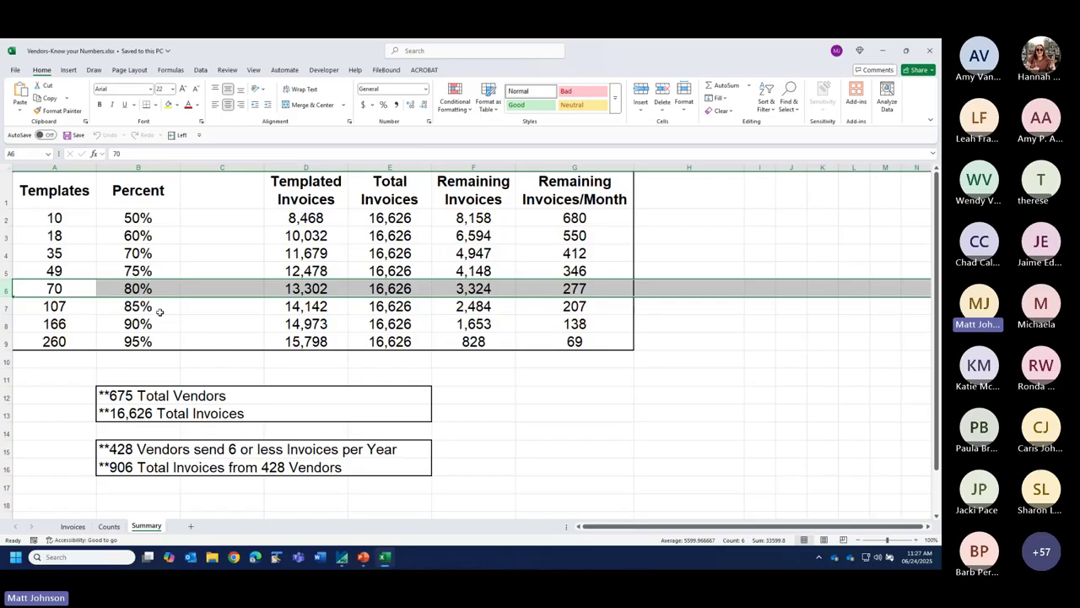
- Compare the template counts and remaining invoices per month in the 85% and 90% rows of the Summary sheet
left_click(6, 306)
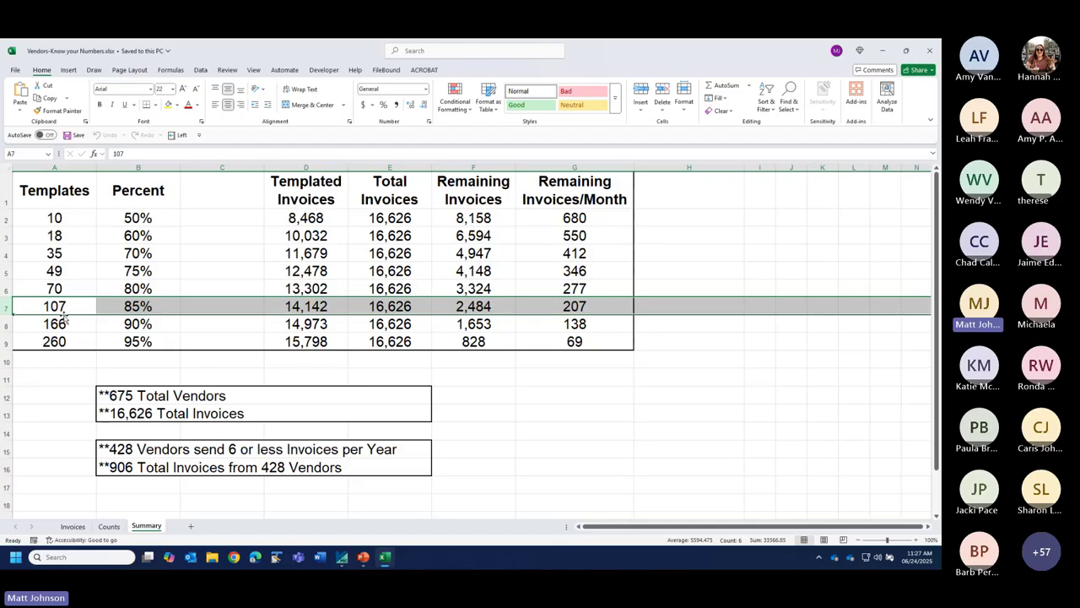
left_click(567, 306)
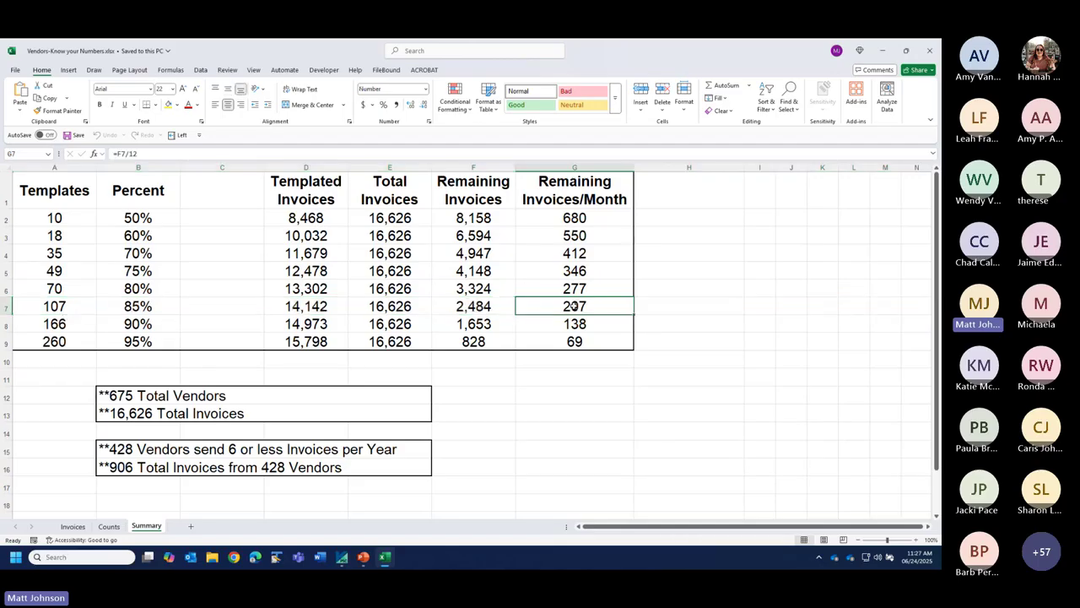
left_click(47, 309)
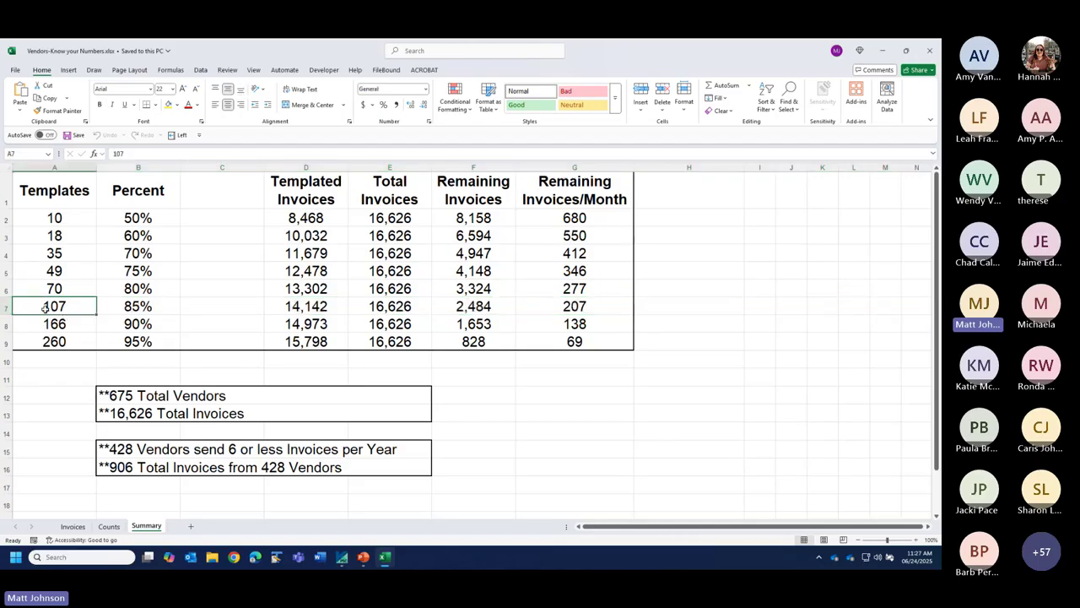
left_click(7, 325)
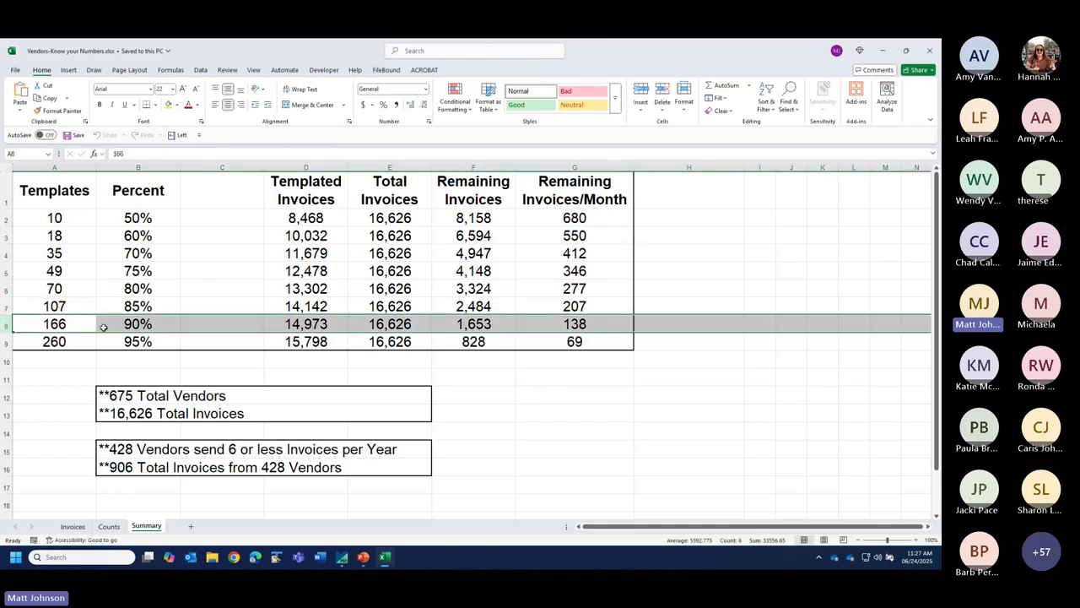
left_click(596, 328)
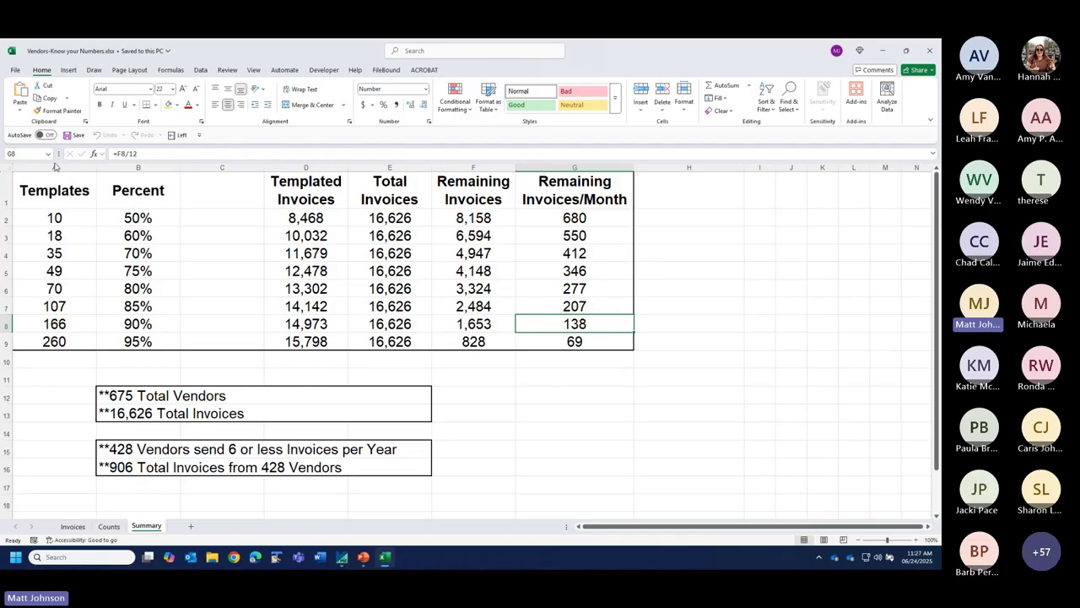
- Review the template counts and percentages from 50% to 85%, plus the vendor and invoice total notes below the summary table
left_click_drag(88, 217, 179, 304)
left_click(190, 305)
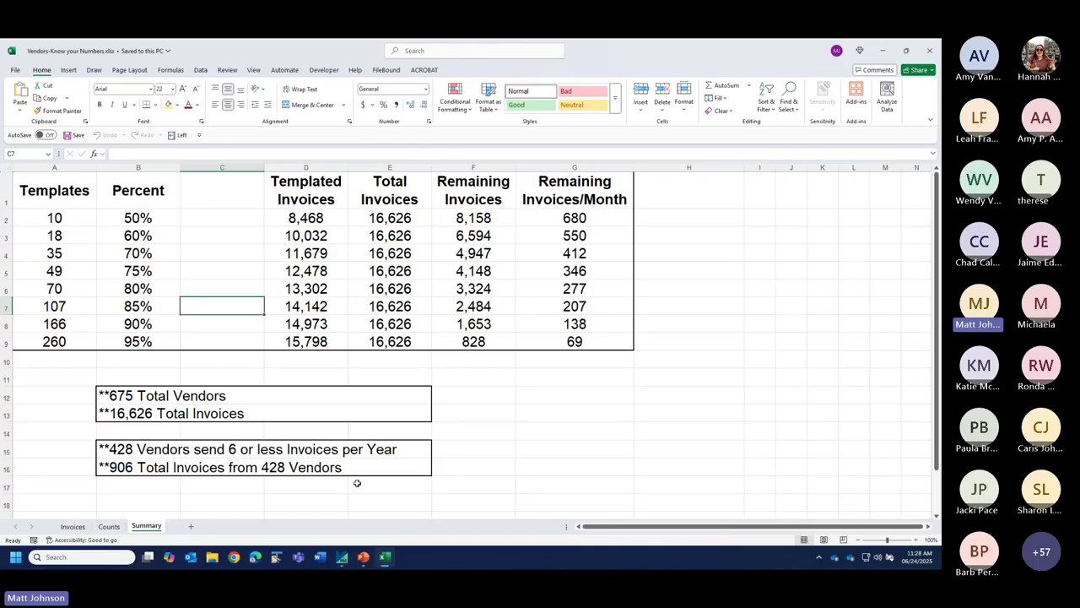
left_click(125, 483)
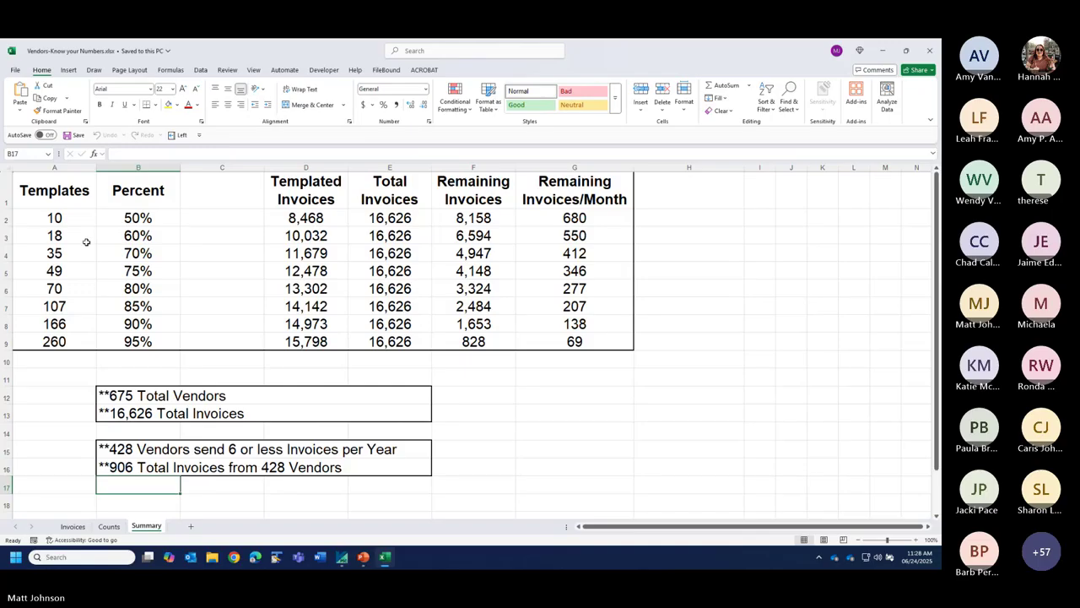
- Examine the vendor invoice counts, cumulative percentages and template goals on the Counts sheet, then minimize the workbook
left_click(108, 527)
left_click(557, 277)
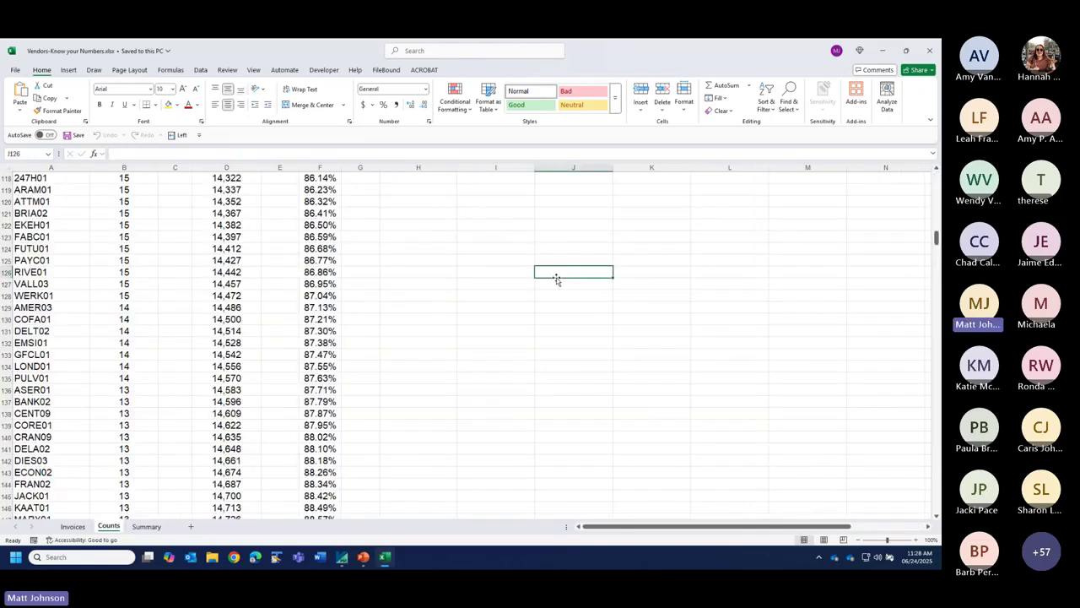
key("ctrl+Home")
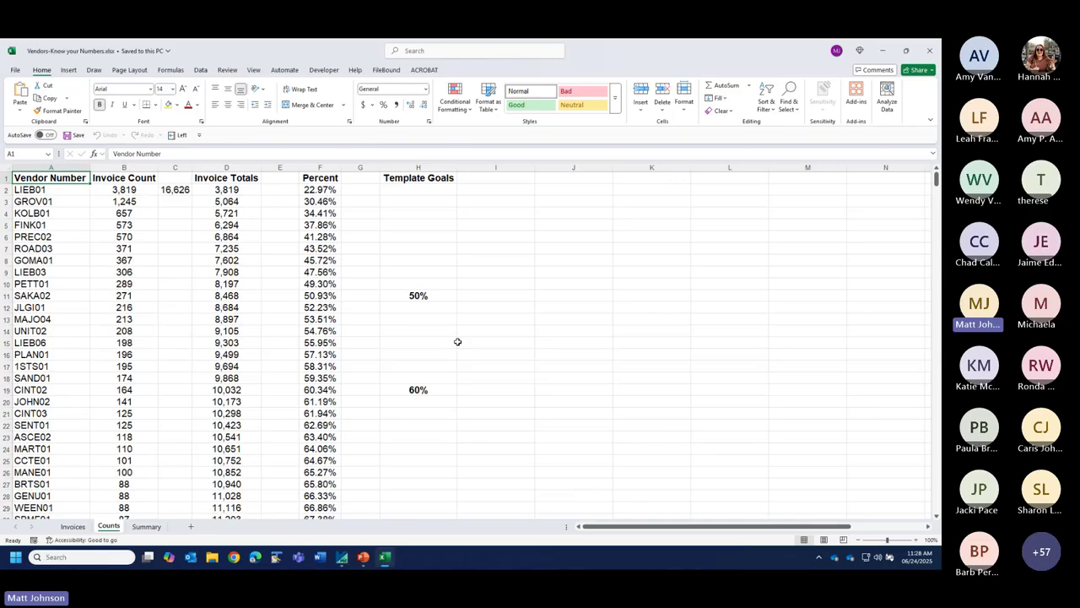
scroll(476, 352, "down", 2)
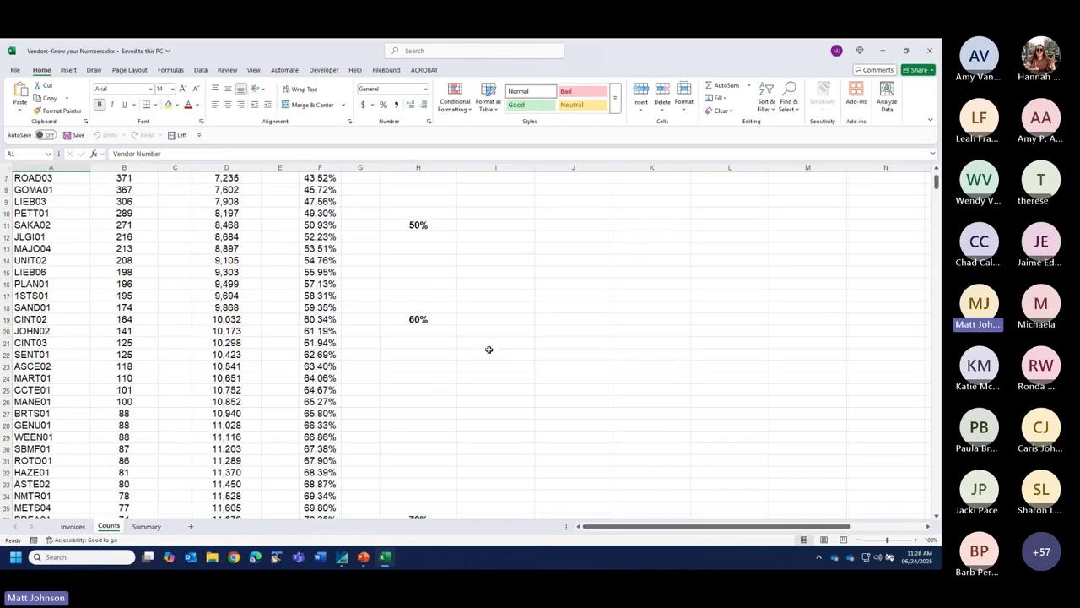
scroll(489, 350, "up", 1)
scroll(496, 338, "down", 1)
scroll(590, 304, "up", 2)
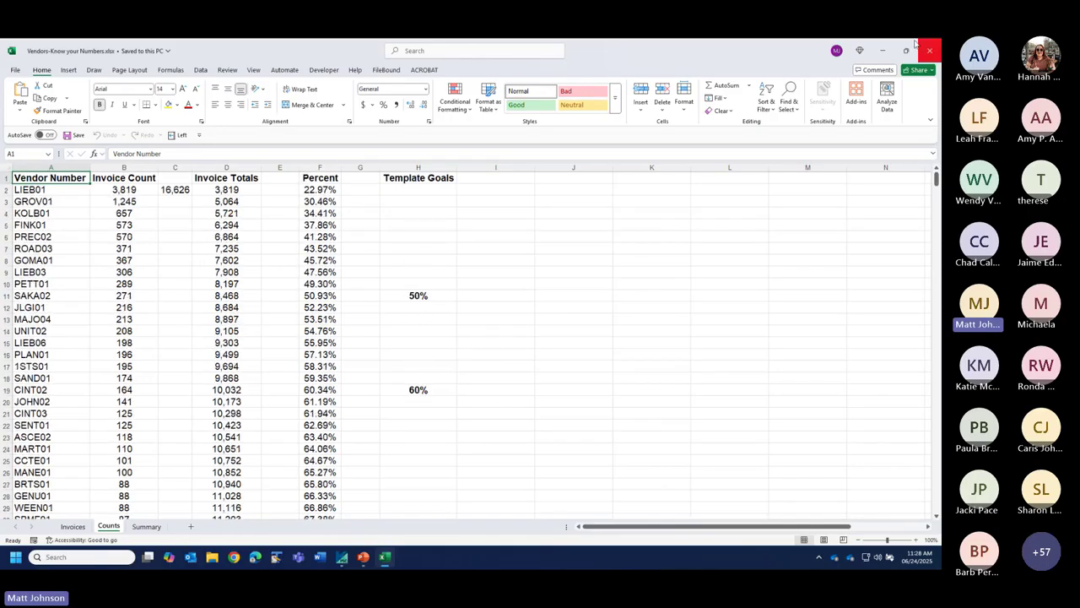
left_click(883, 51)
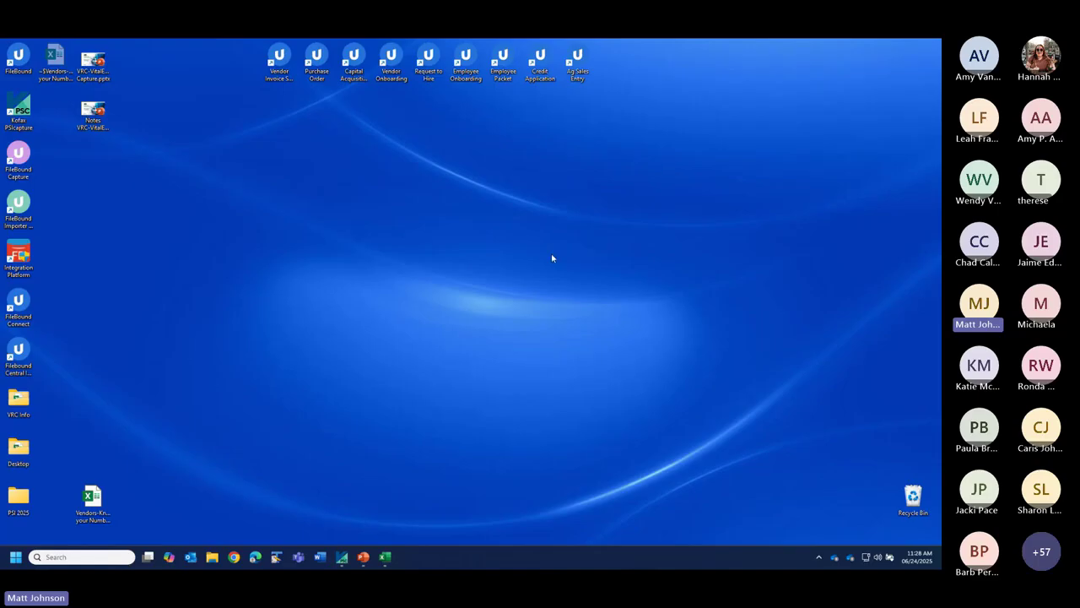
- Open the sales billing PDF from the 06 Ditch Witch folder in PSI 2025 and maximize it
double_click(18, 499)
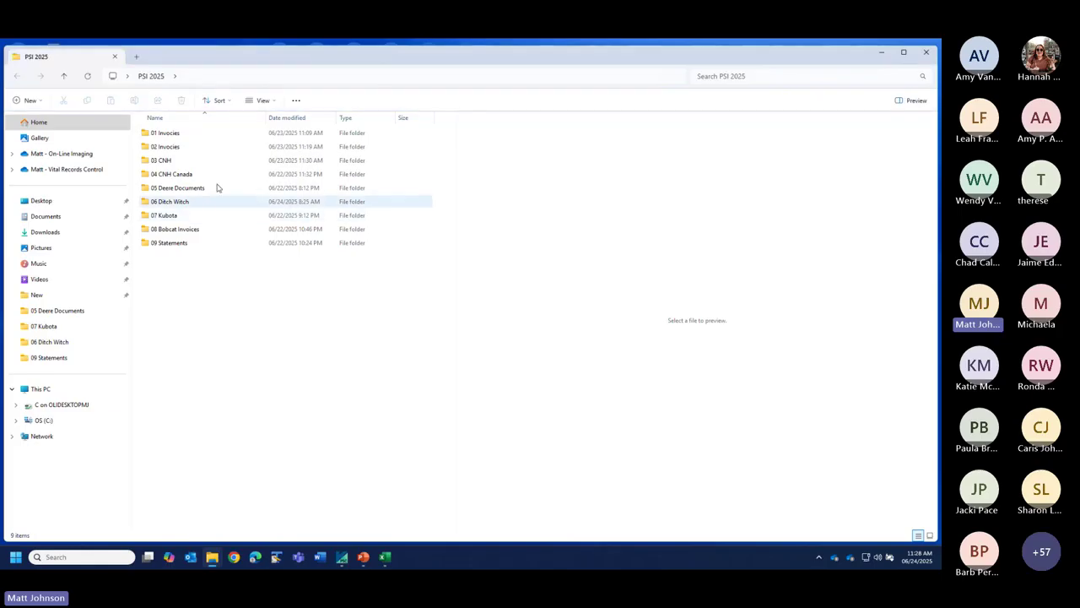
double_click(177, 202)
left_click(182, 135)
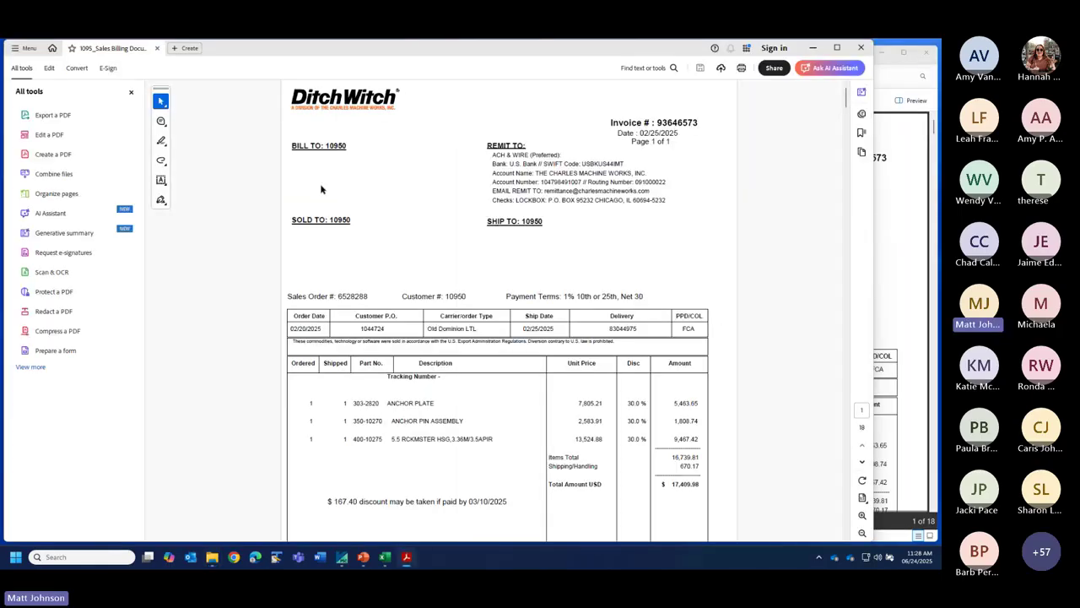
left_click(834, 49)
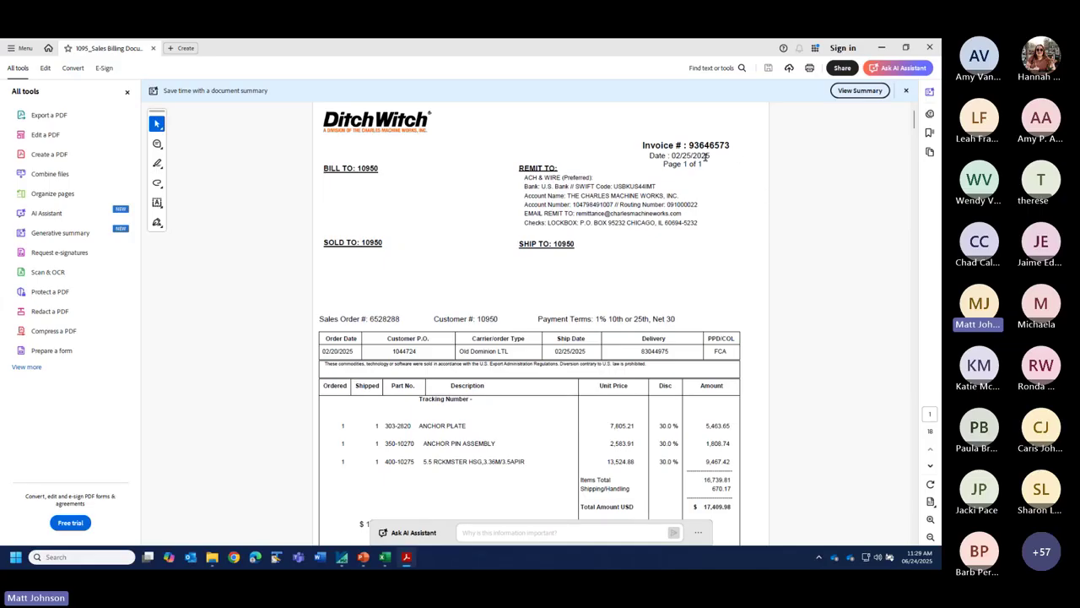
- Examine the Ditch Witch invoices' header fields, line amounts, totals and discount terms across the first pages, then minimize the open windows
scroll(574, 207, "down", 2)
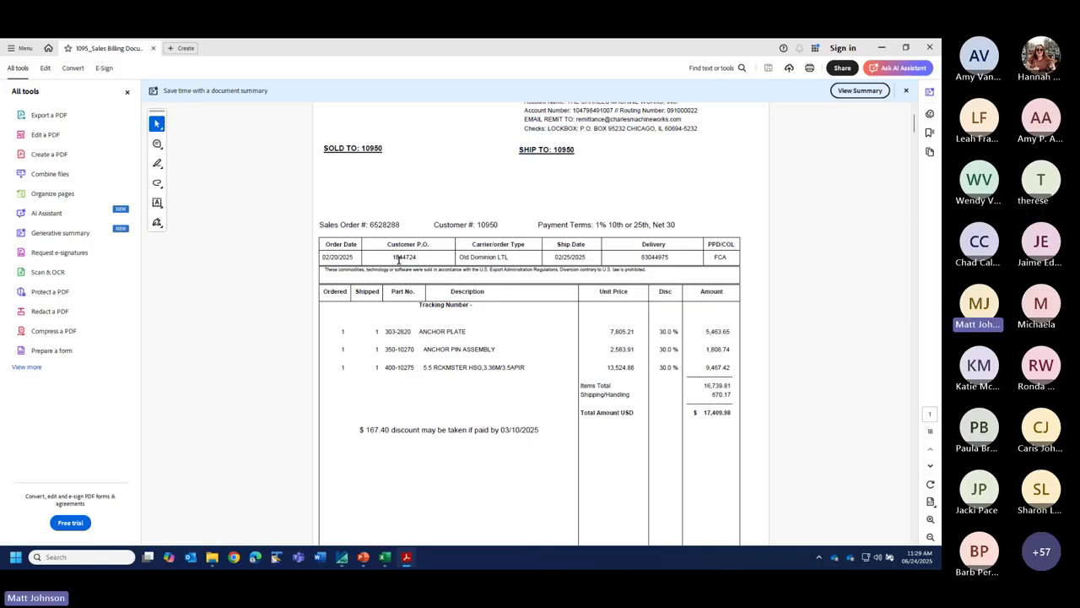
scroll(755, 266, "down", 1)
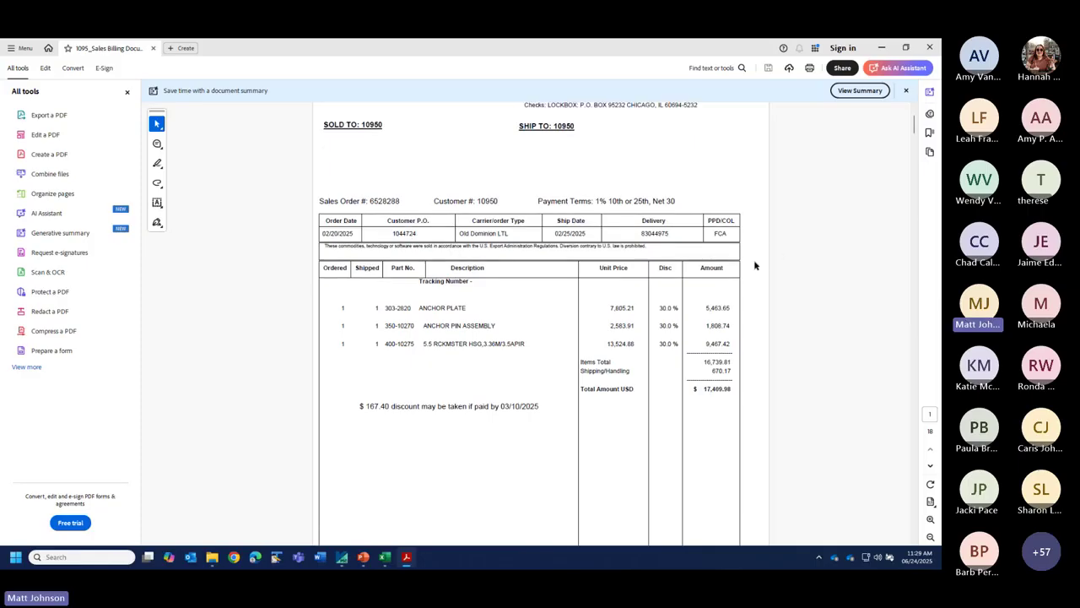
double_click(505, 406)
left_click(516, 403)
scroll(529, 401, "down", 1)
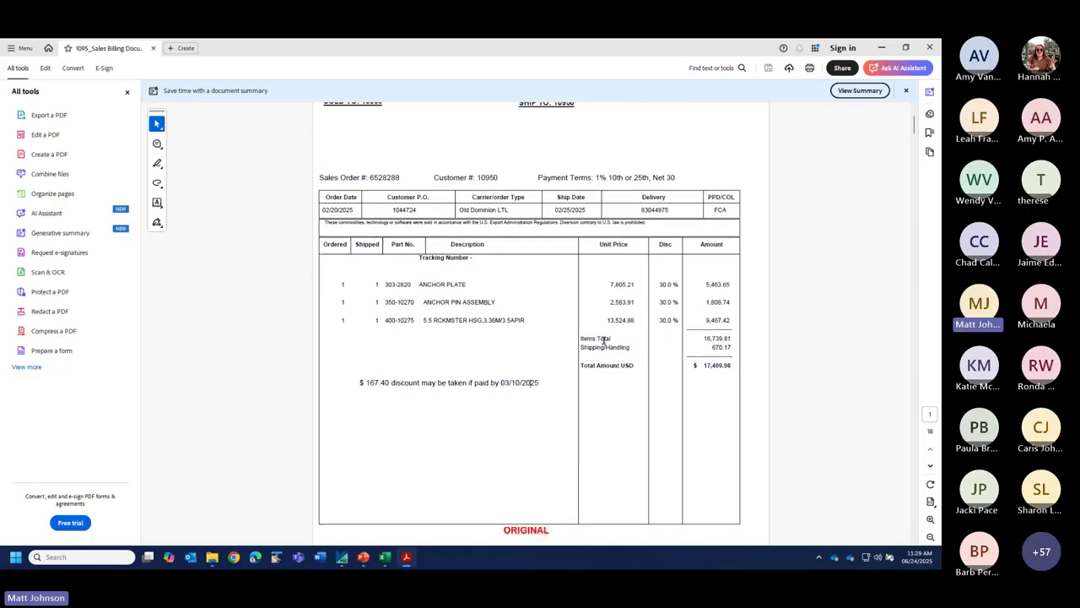
scroll(605, 341, "down", 10)
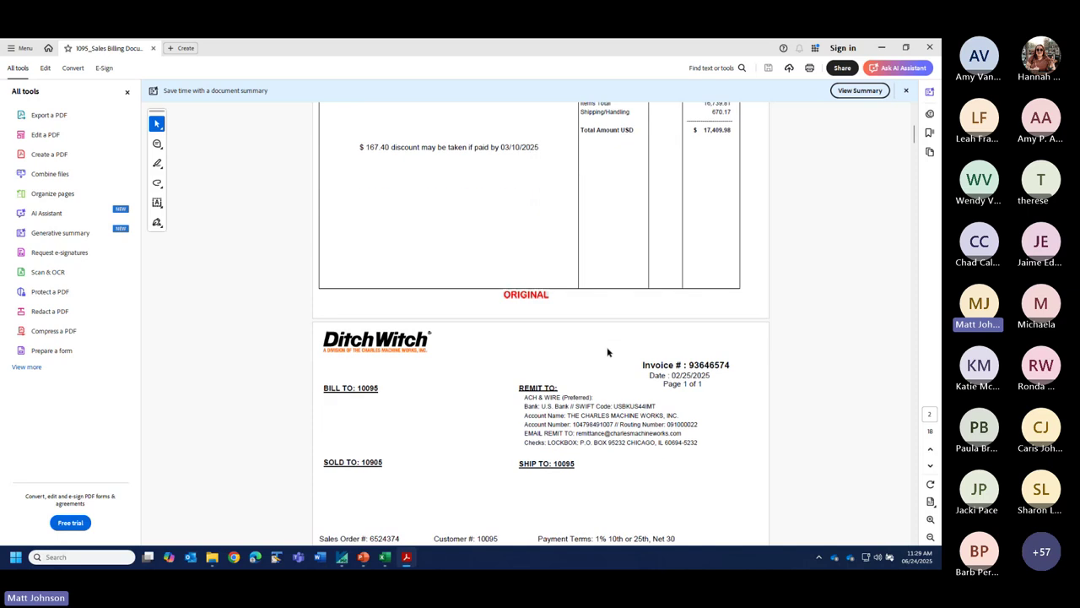
scroll(733, 381, "down", 6)
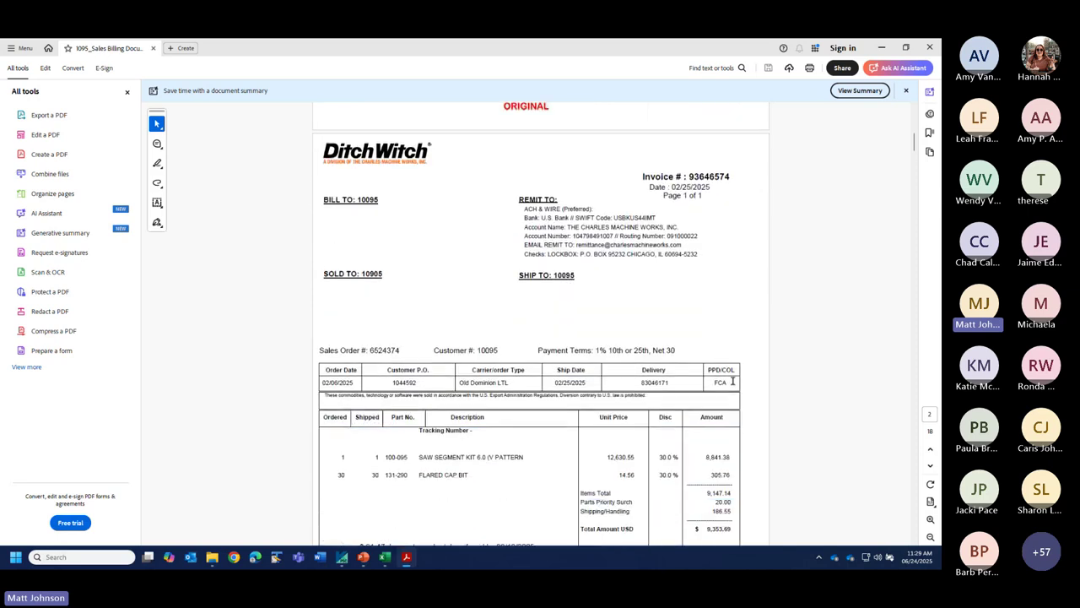
scroll(732, 382, "down", 9)
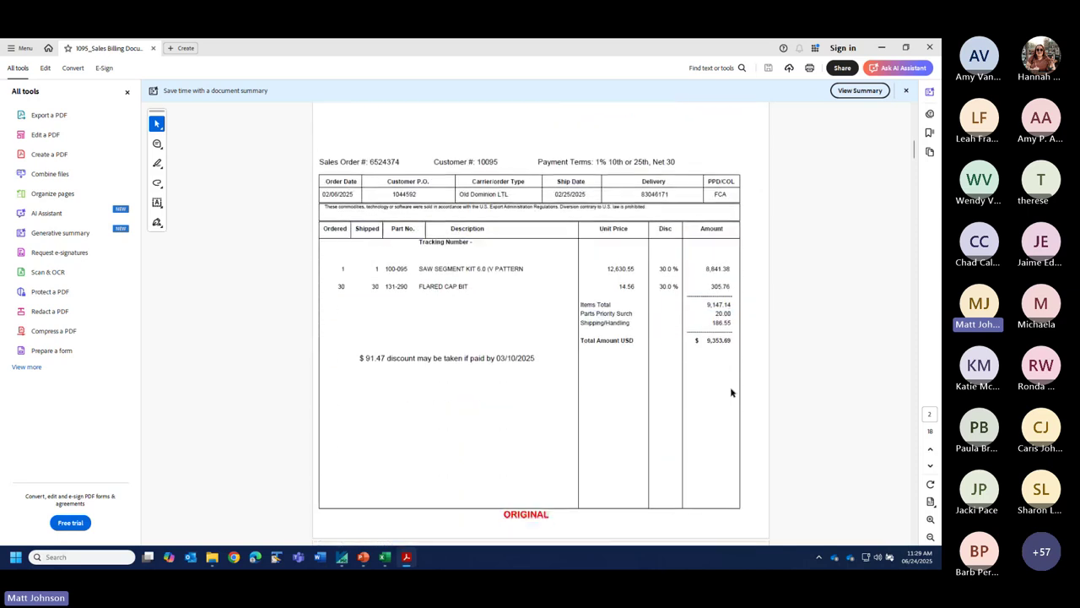
scroll(731, 392, "down", 4)
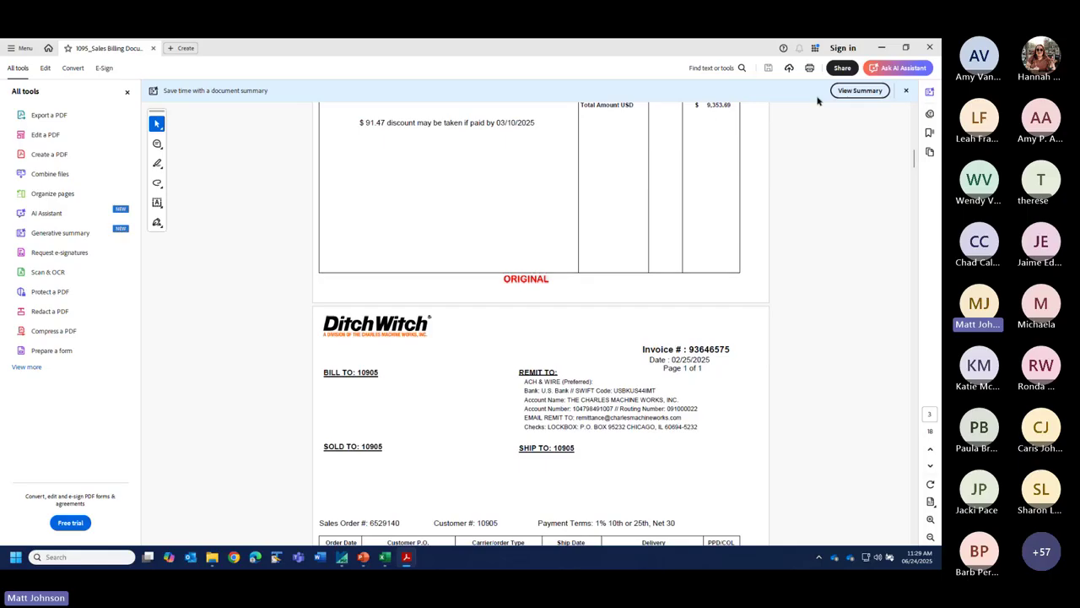
left_click(882, 49)
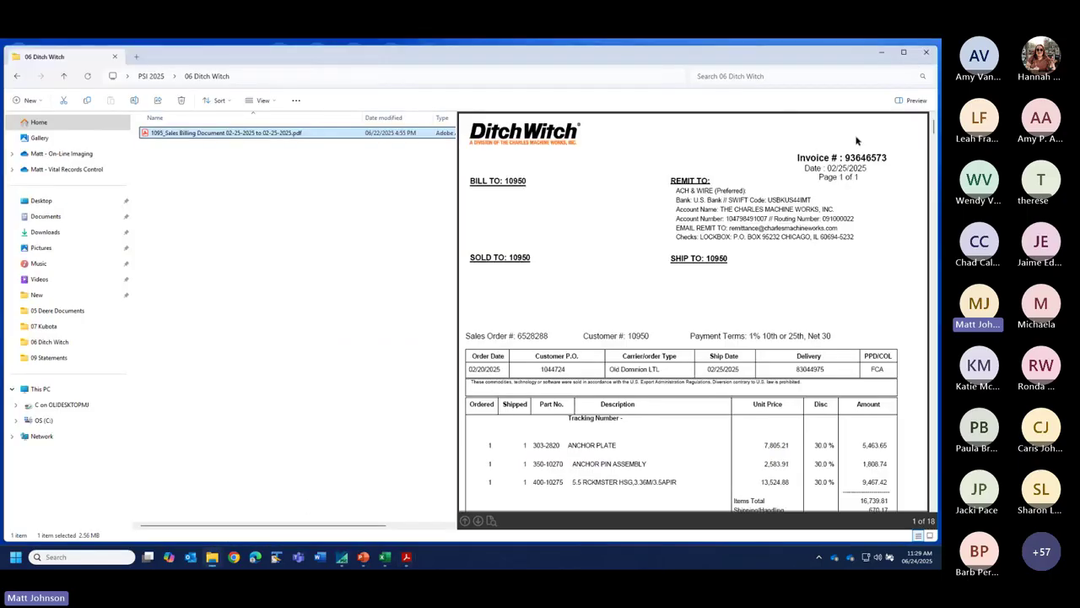
left_click(881, 53)
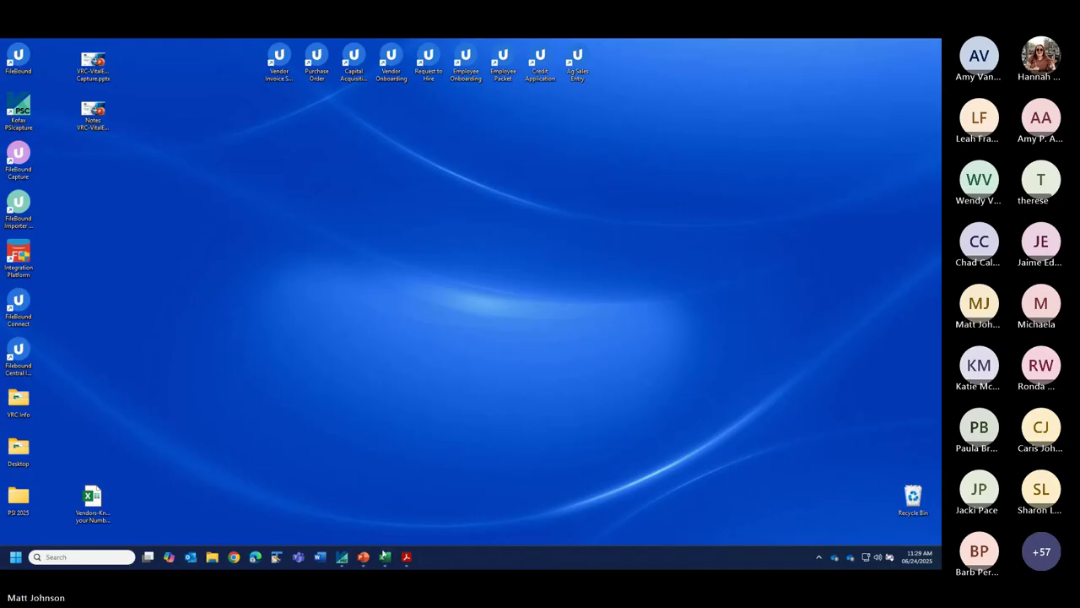
- Switch to Kofax PSIcapture and open the AP Invoices Ditch Witch capture profile from the 00 Demo Profiles group for editing
left_click(342, 558)
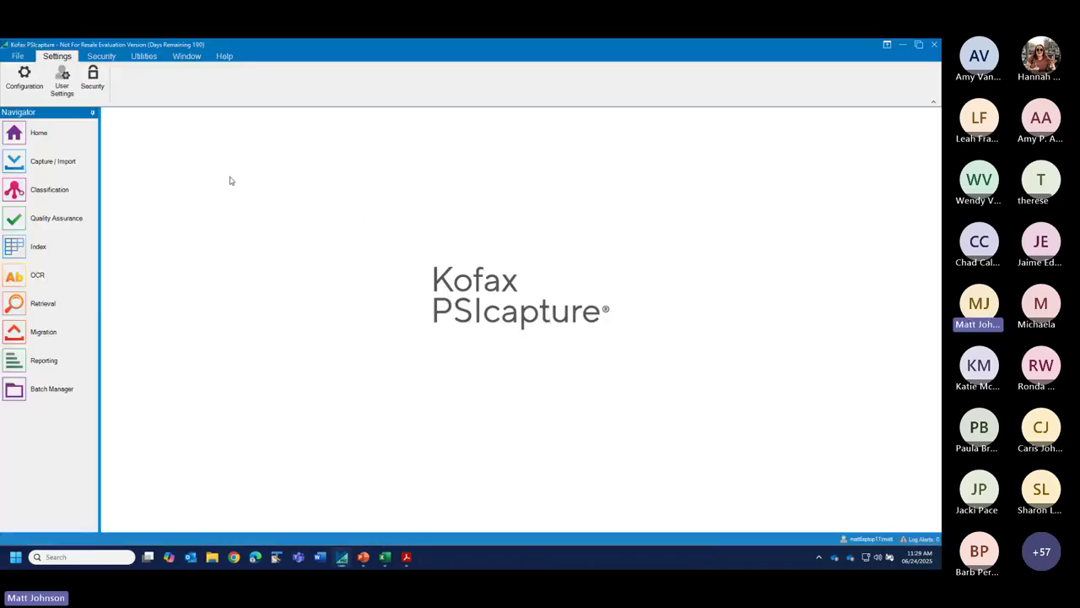
left_click(24, 79)
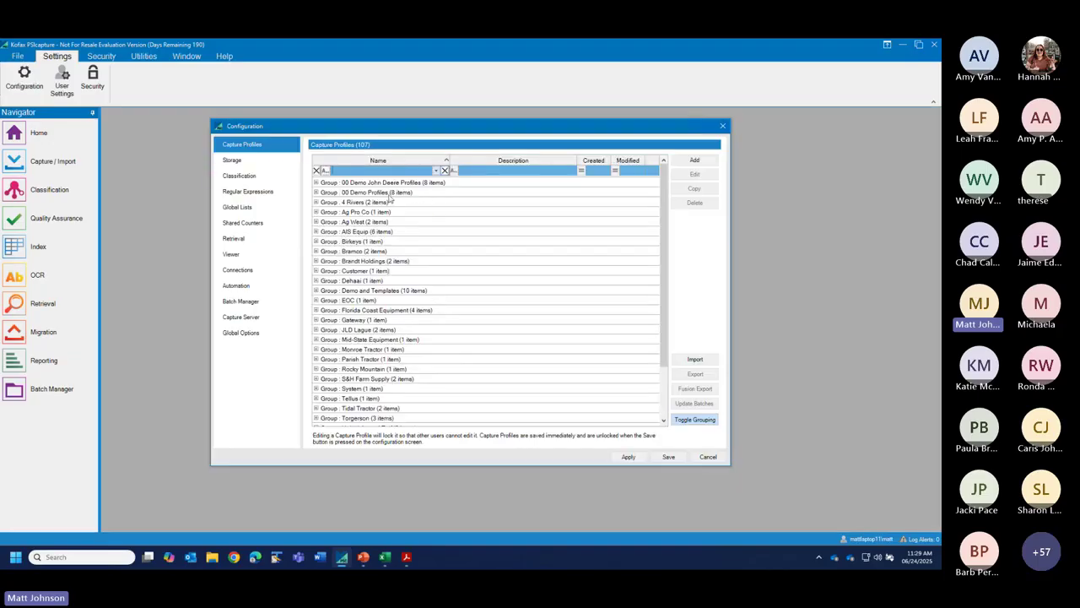
left_click(391, 192)
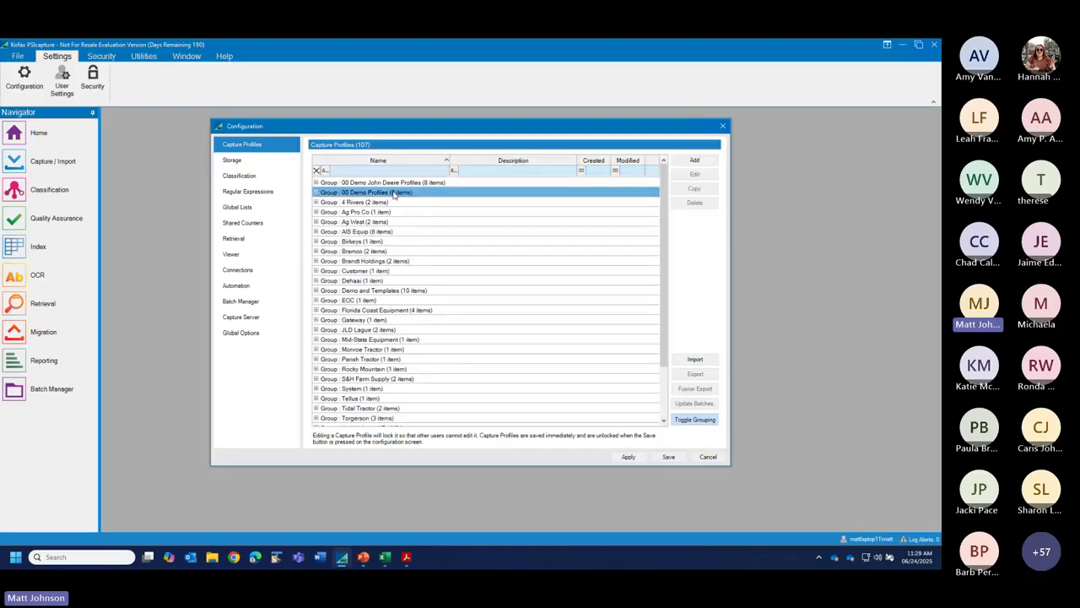
left_click(315, 192)
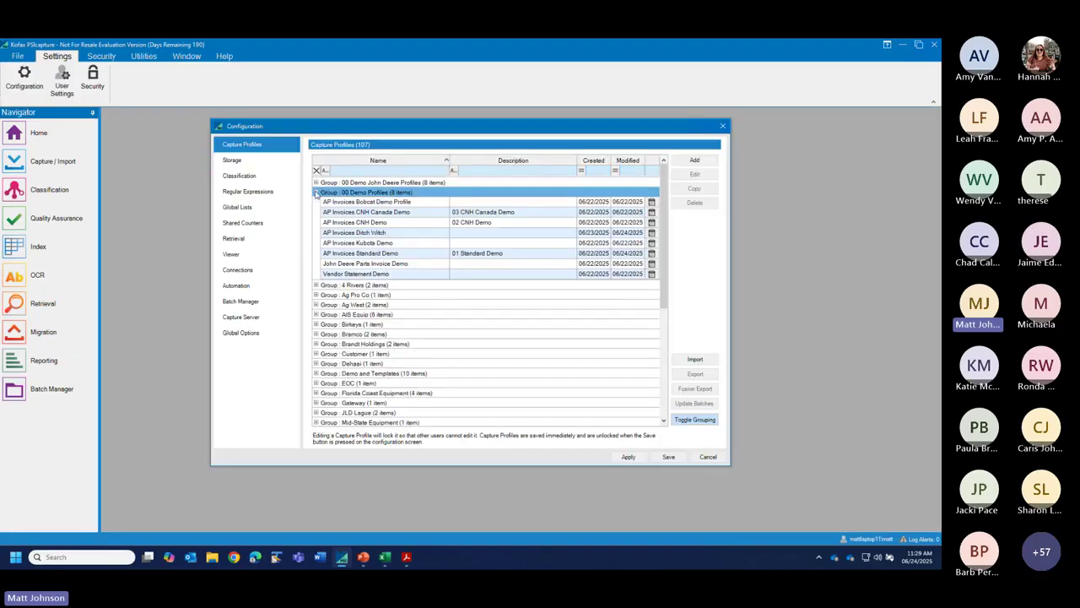
left_click(390, 234)
left_click(684, 175)
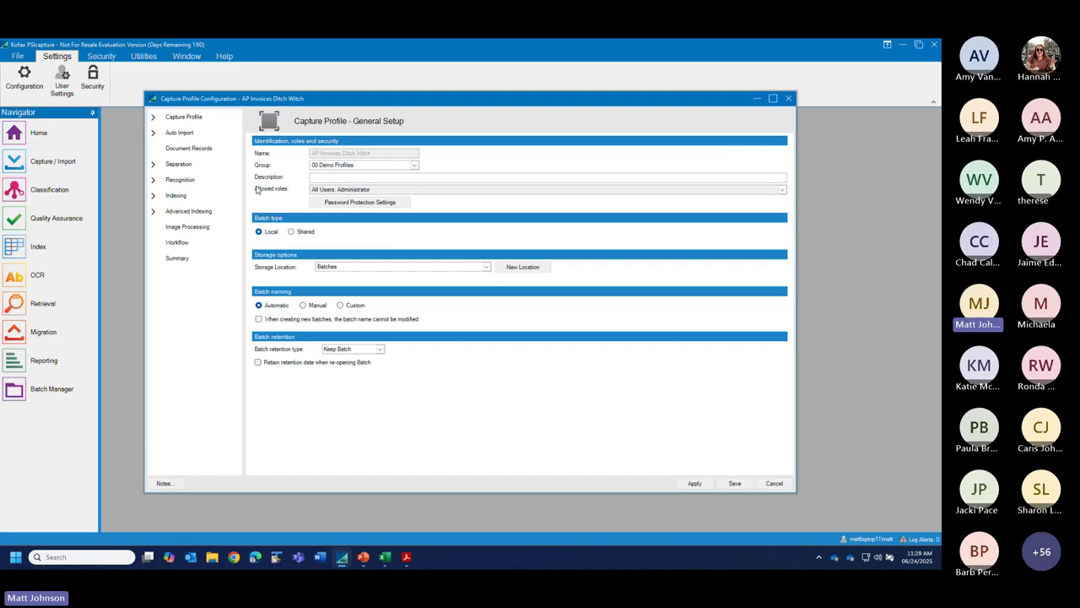
- Examine the document separation profile, its Page zone and its separation pattern, saving the zone settings and the profile on exit
left_click(179, 165)
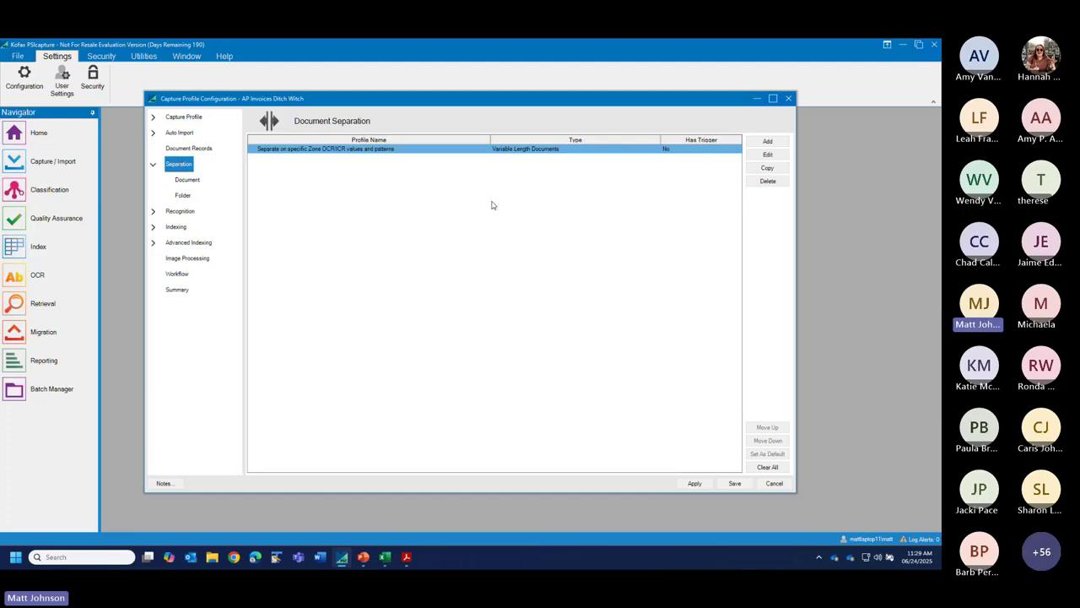
left_click(767, 156)
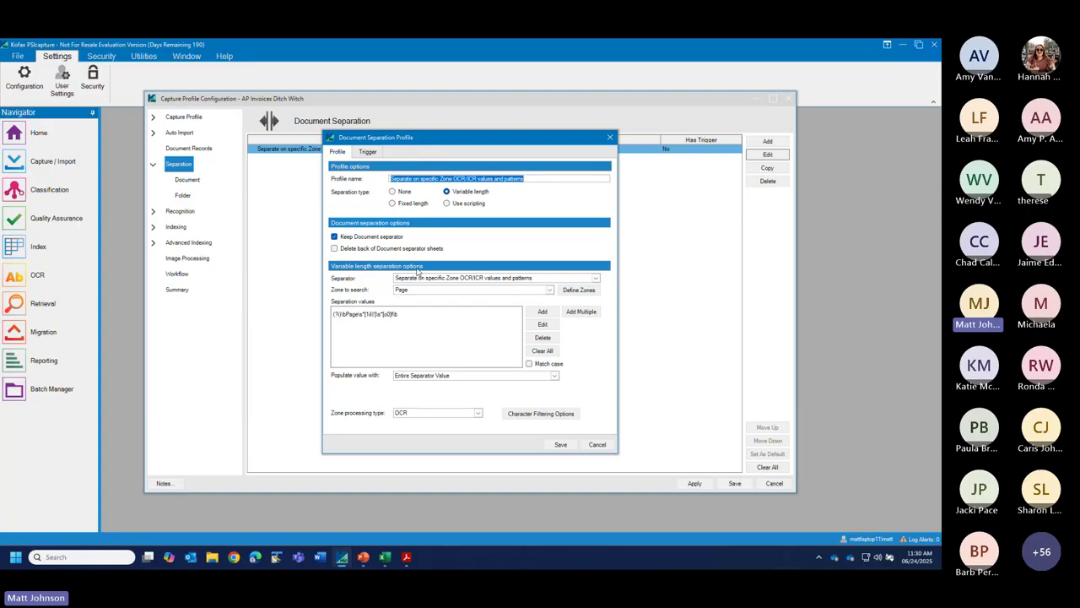
left_click(578, 289)
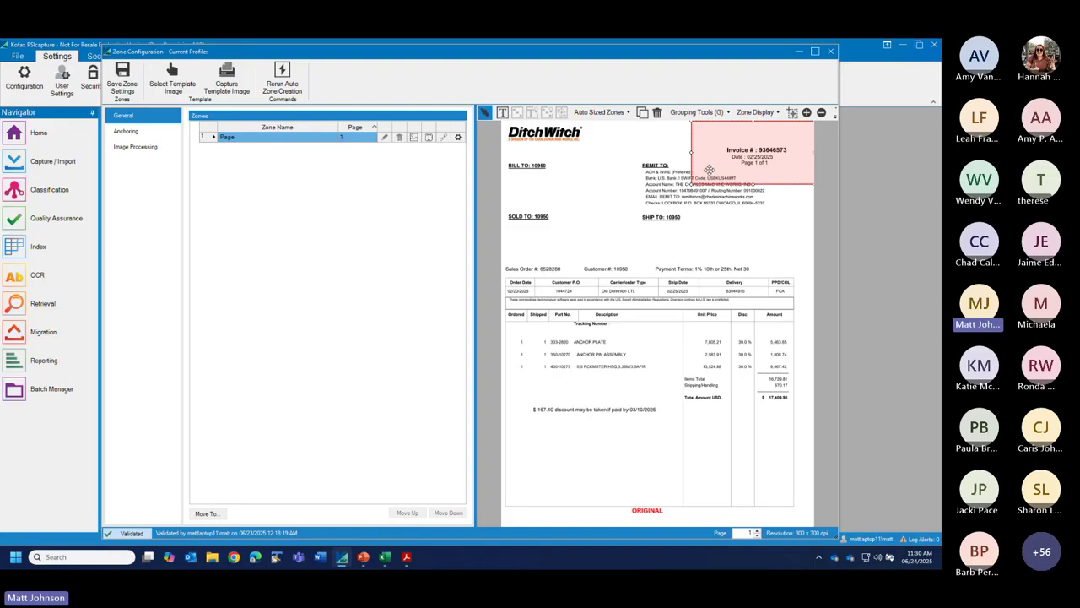
left_click(125, 83)
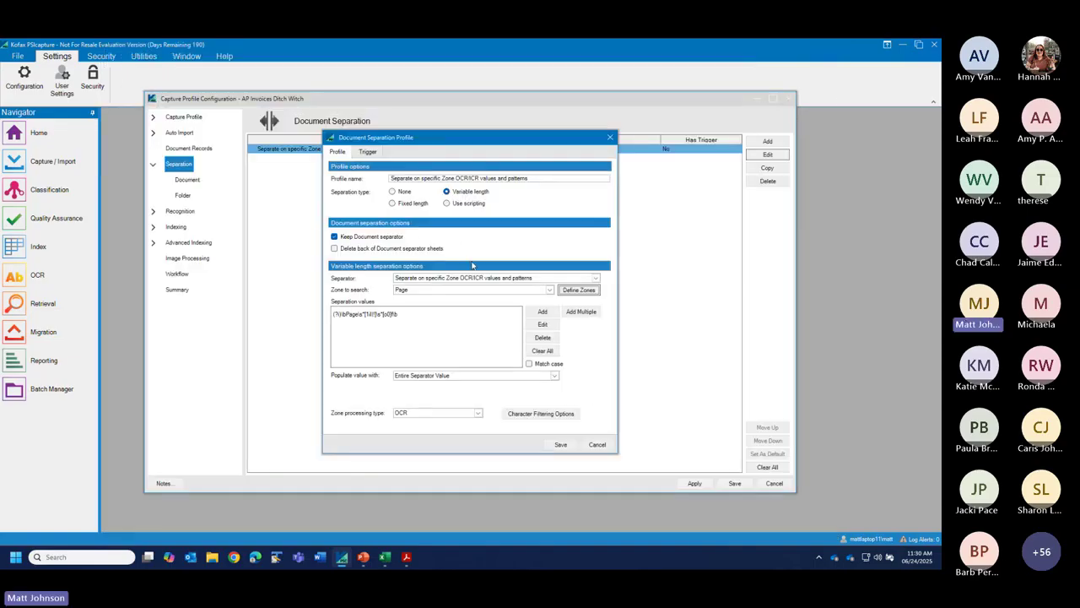
left_click(394, 318)
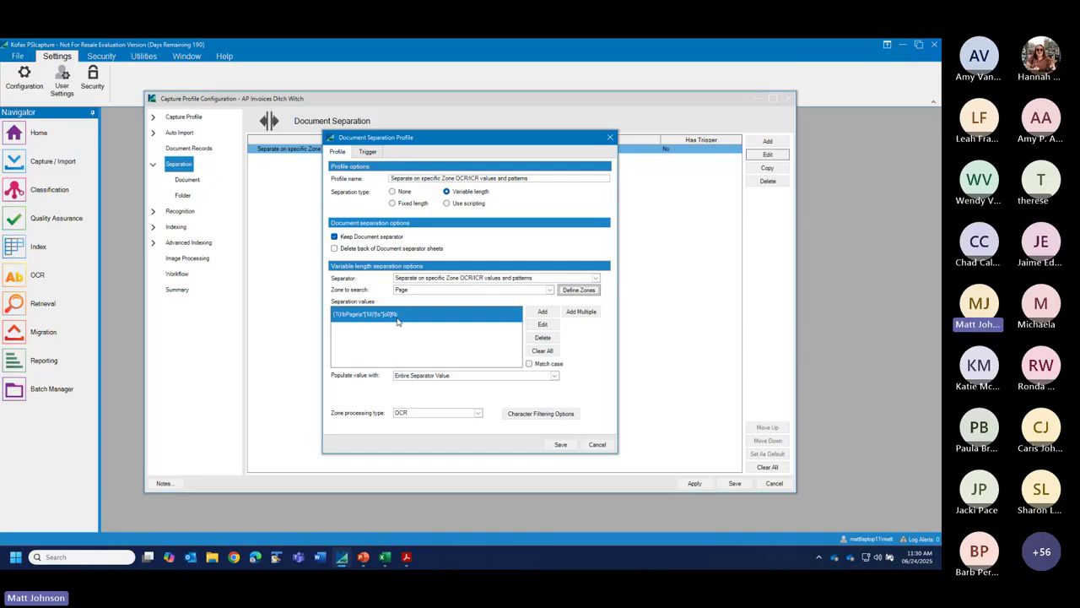
left_click(560, 444)
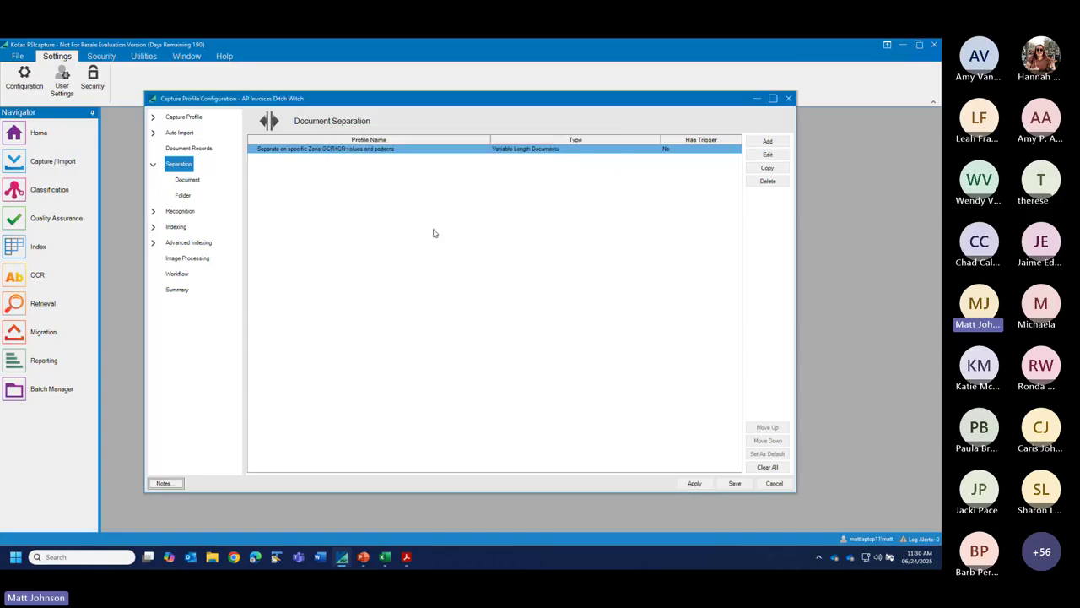
- Examine the document index fields, including the amount fields, PO Number, and the default values for Vendor Name and Vendor Number
left_click(179, 228)
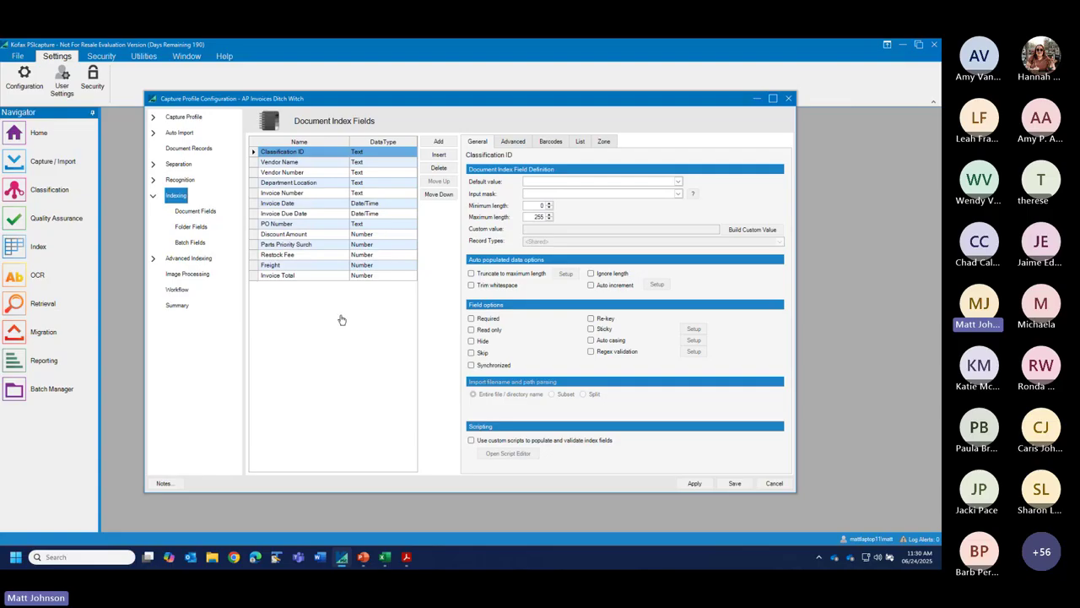
left_click(254, 267)
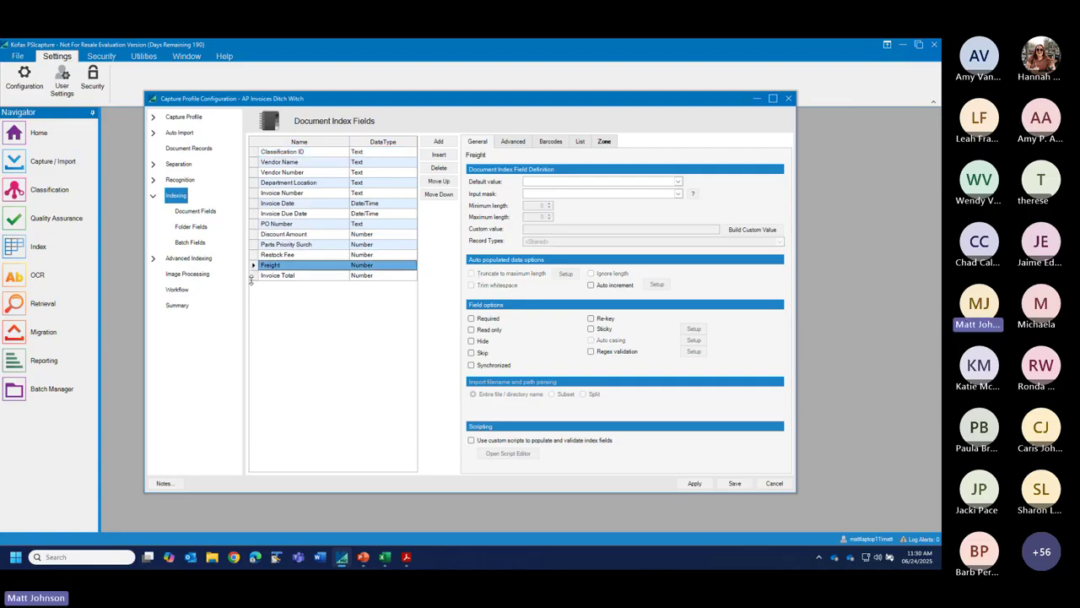
left_click(250, 277)
left_click(252, 254)
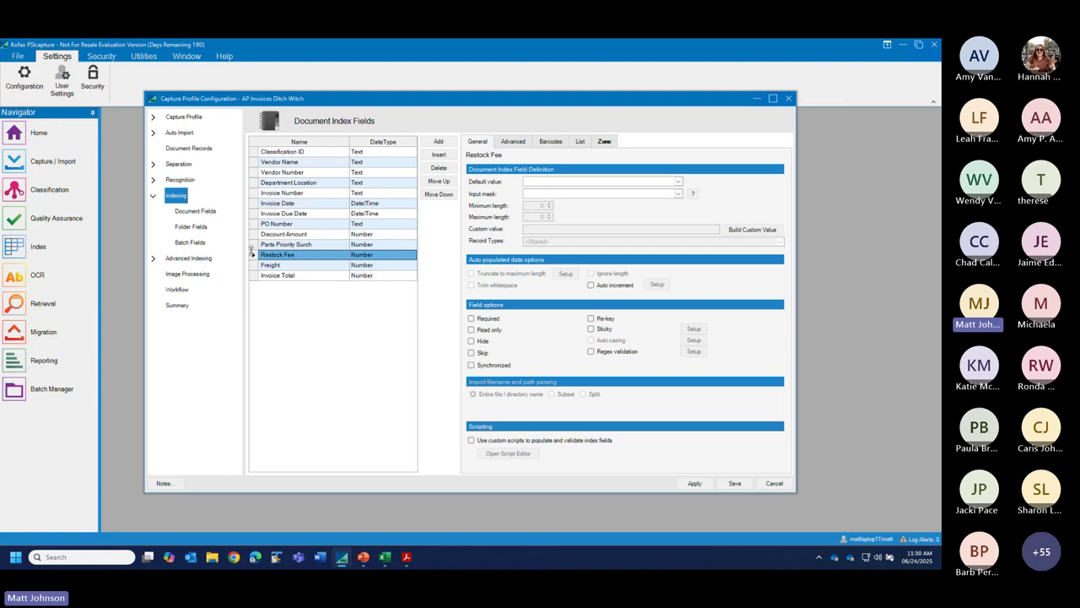
left_click(252, 243)
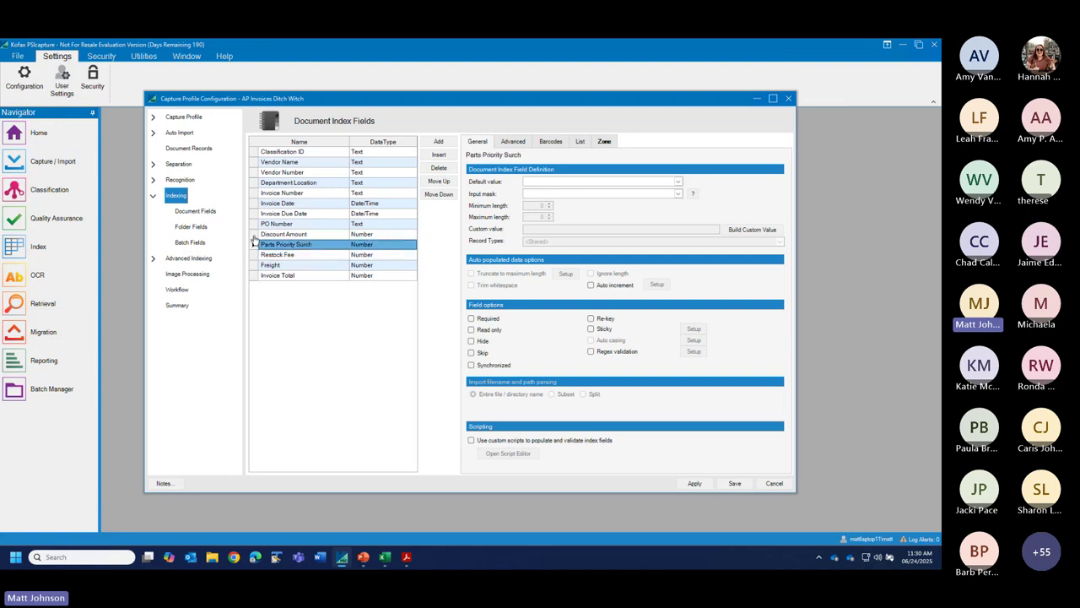
left_click(254, 235)
left_click(254, 225)
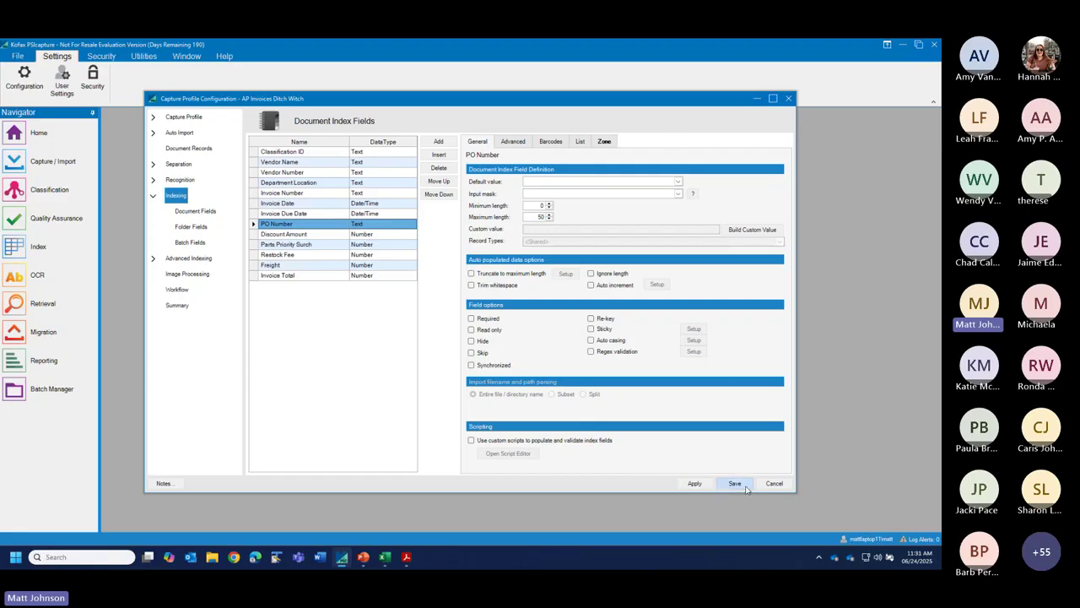
left_click(255, 164)
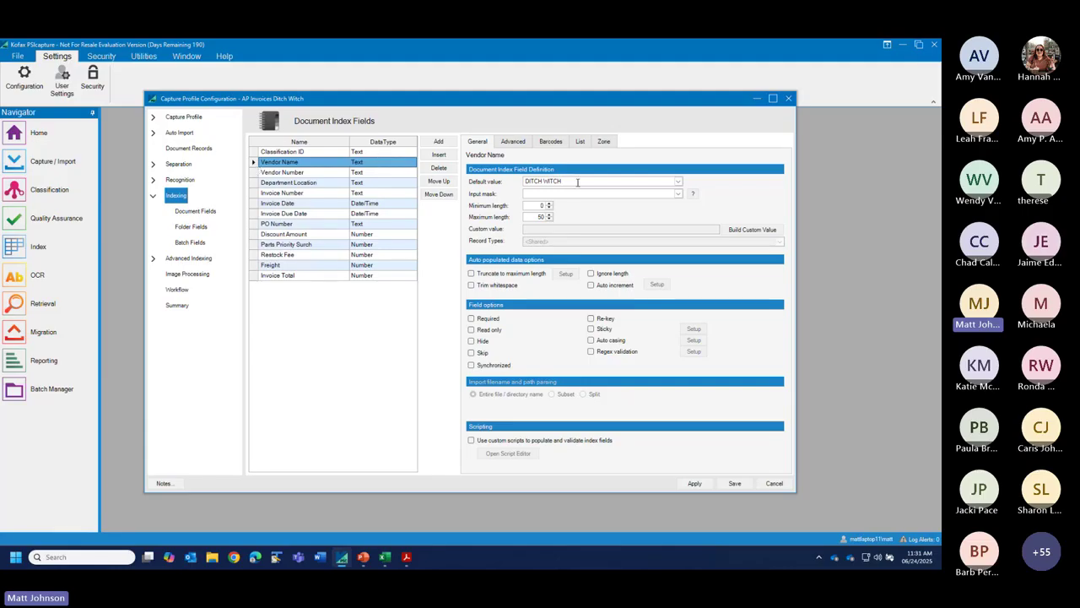
left_click(257, 173)
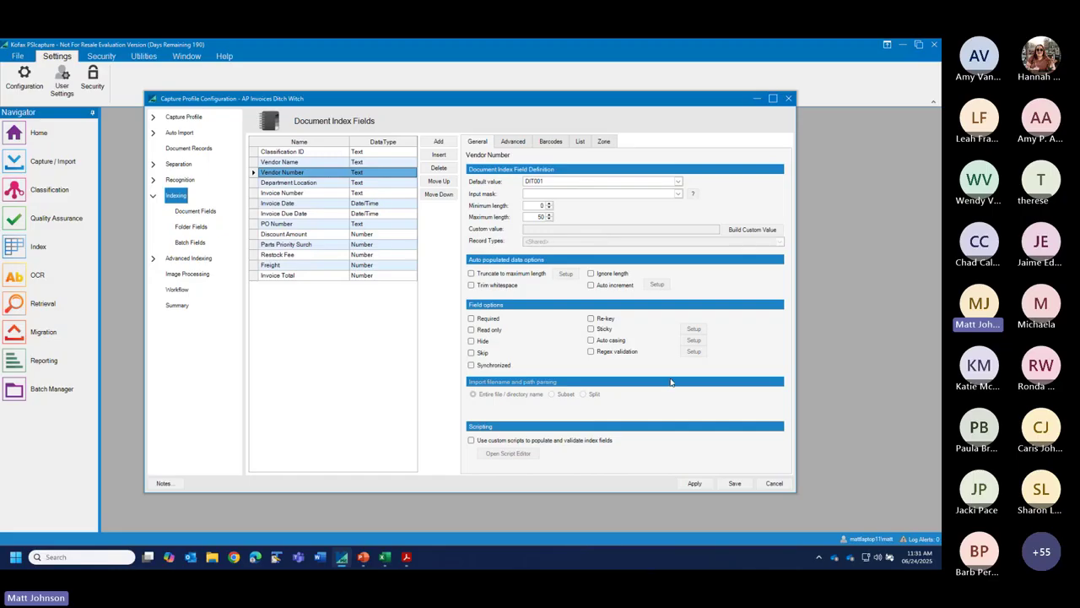
- Save the capture profile and the configuration, and open Capture / Import with the AP Invoices Ditch Witch profile
left_click(734, 482)
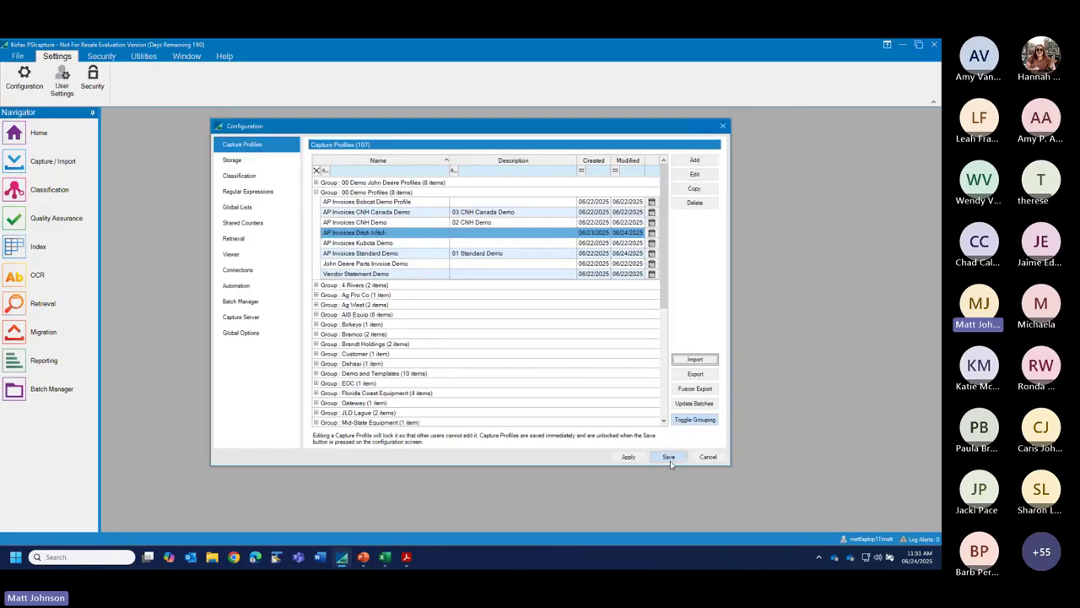
left_click(668, 457)
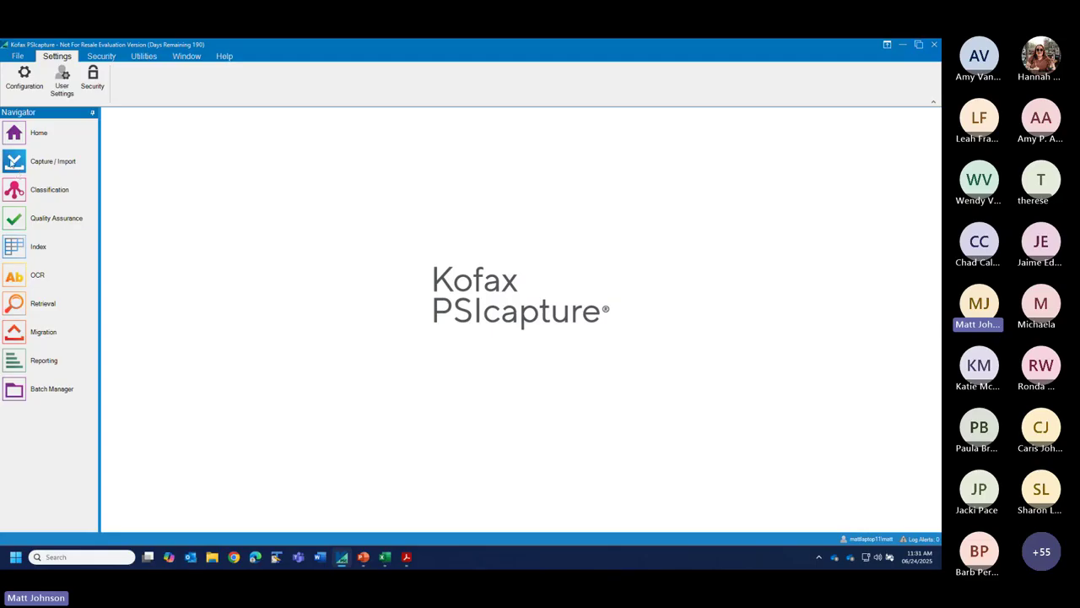
left_click(12, 162)
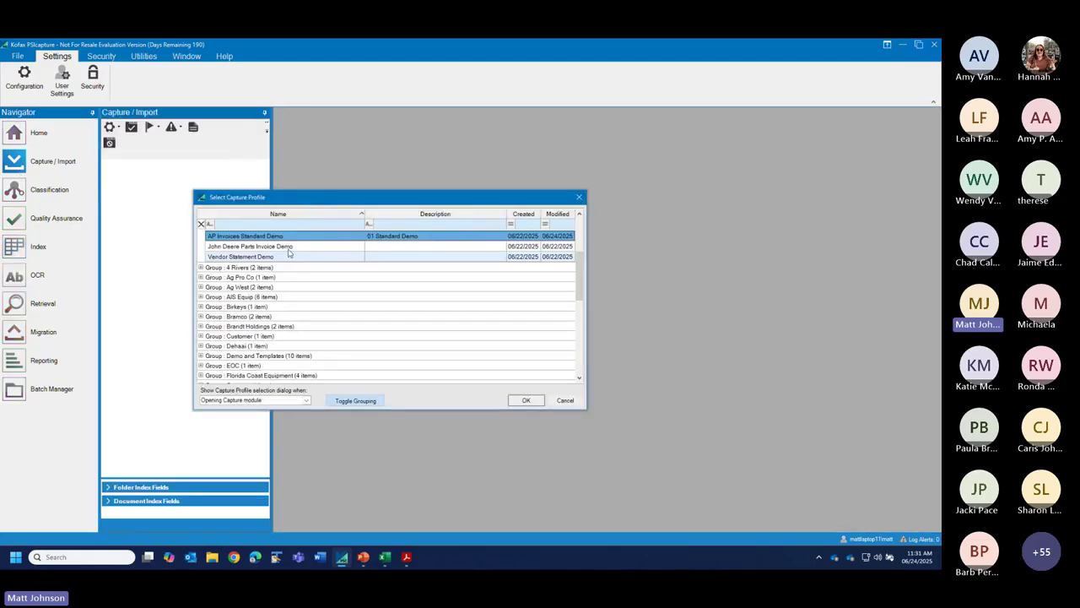
scroll(289, 253, "up", 1)
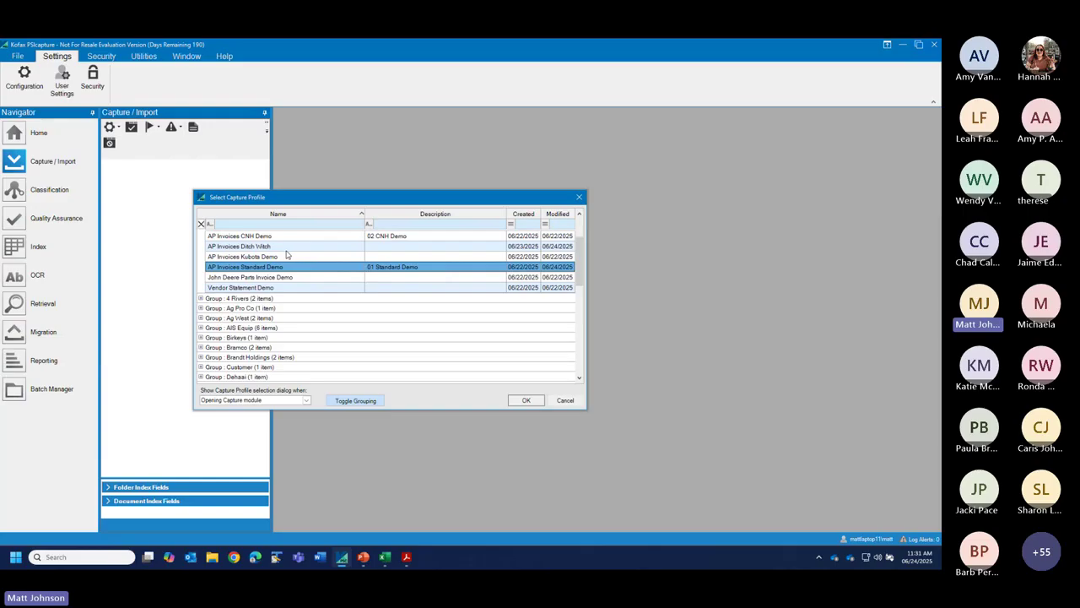
left_click(287, 247)
left_click(531, 401)
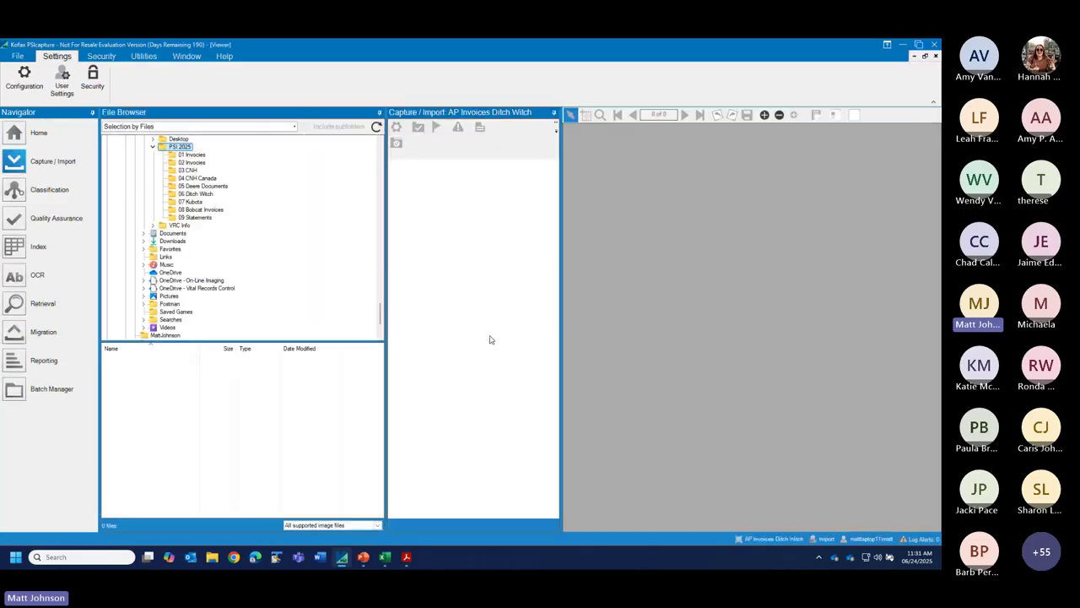
- Import the Sales Billing Document PDF from the 06 Ditch Witch folder and close the batch, continuing with the Classification workflow step
left_click(193, 193)
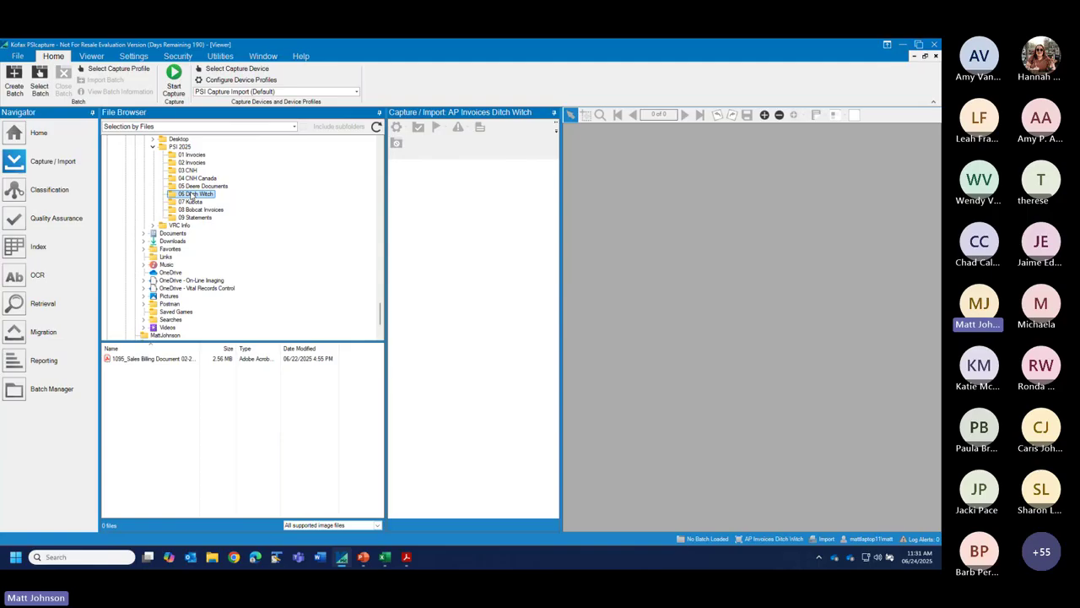
left_click(193, 360)
left_click(173, 82)
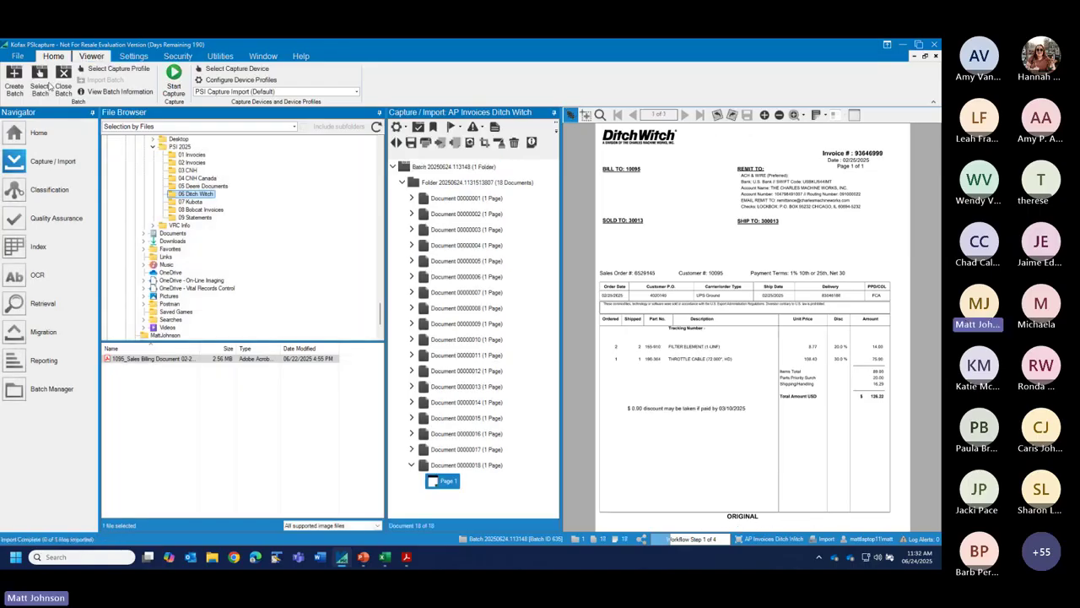
left_click(62, 86)
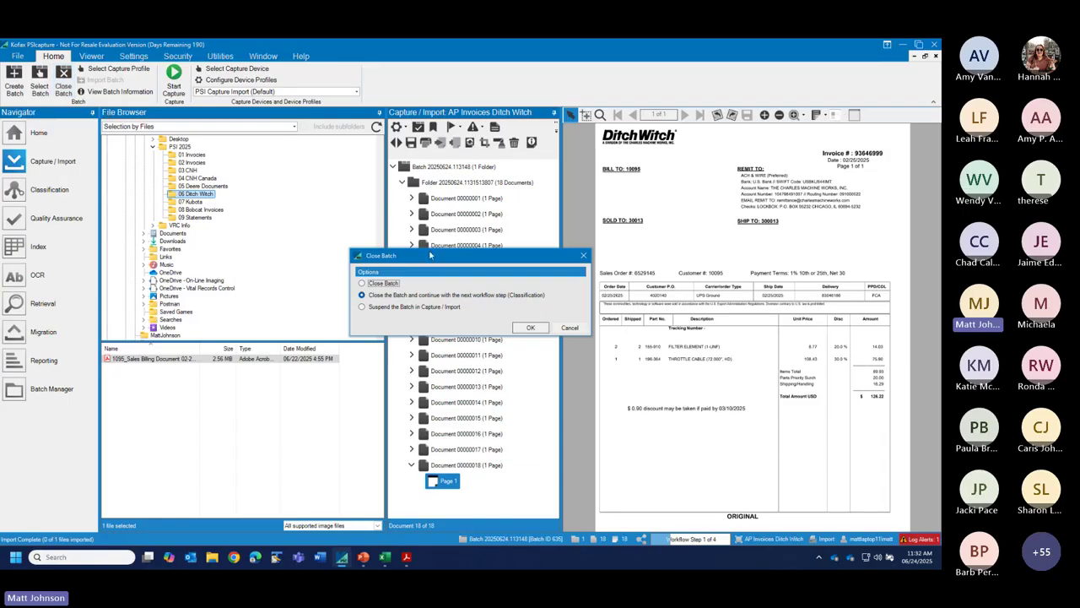
left_click(531, 328)
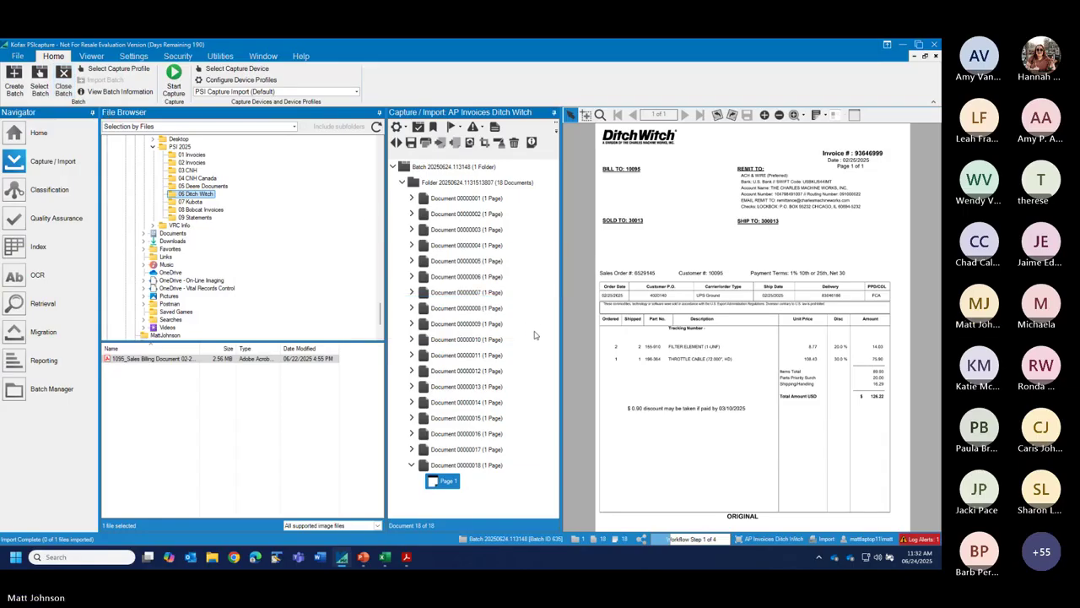
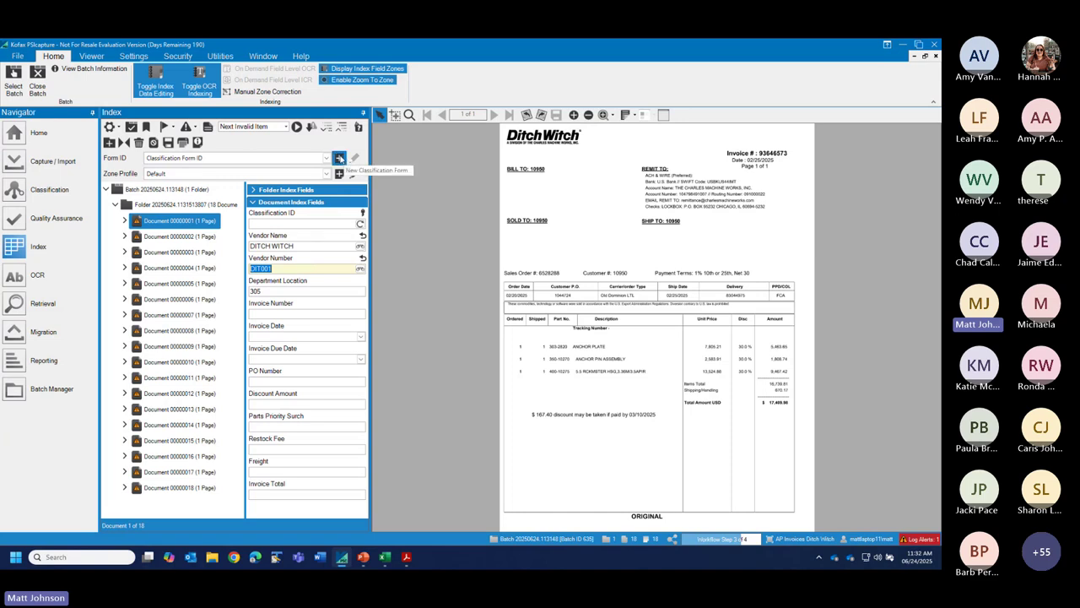
- Create a new classification form DIT001 with an OCR text rule for "Charles Machine" in the remit-to block, searching the Header region
left_click(338, 158)
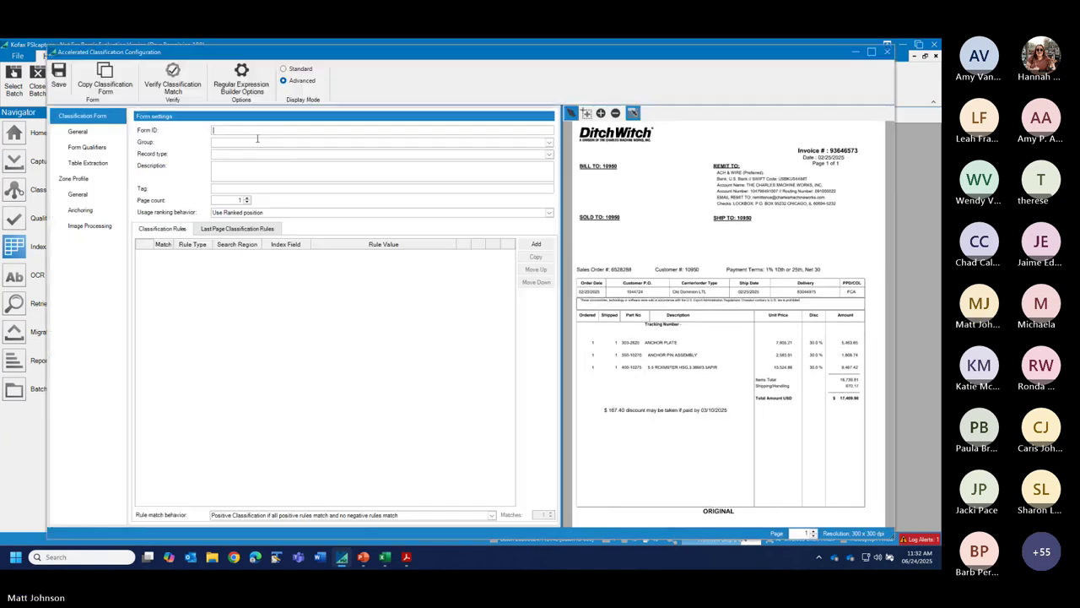
type("DIT001")
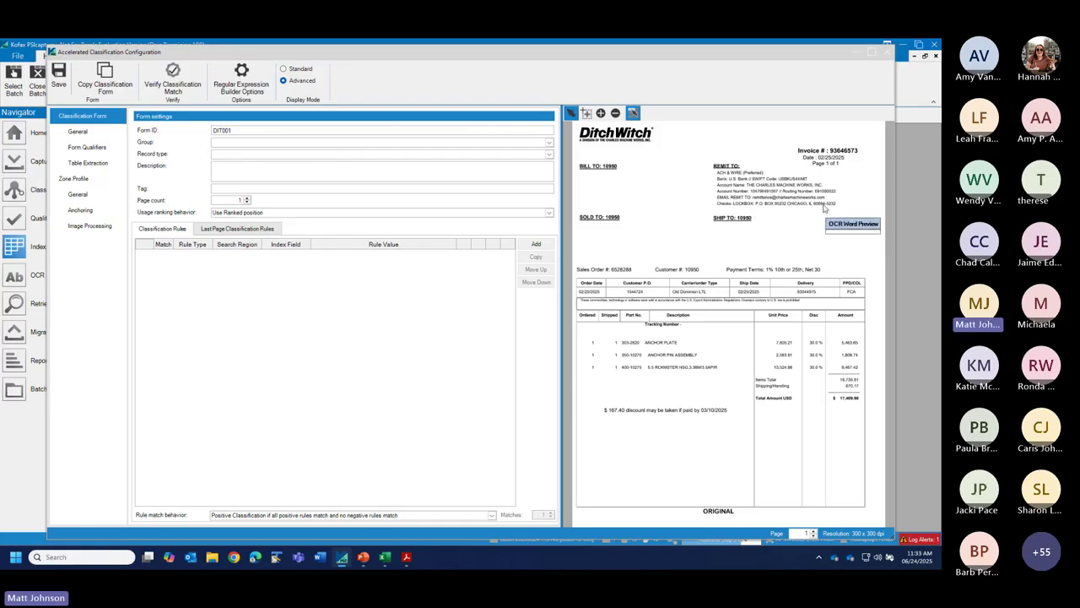
left_click_drag(774, 187, 785, 194)
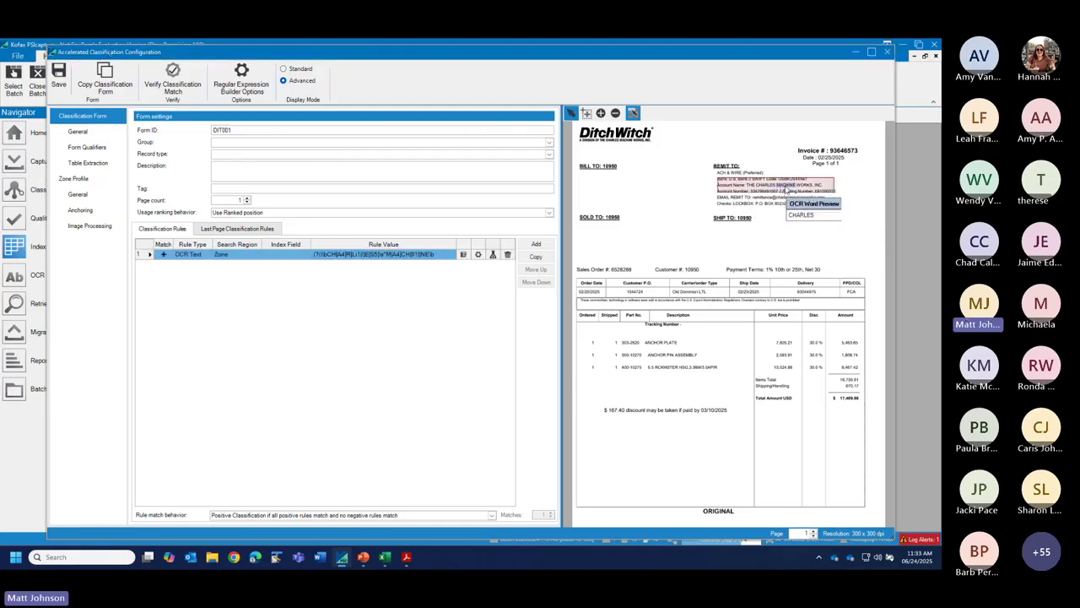
left_click(261, 254)
left_click(226, 270)
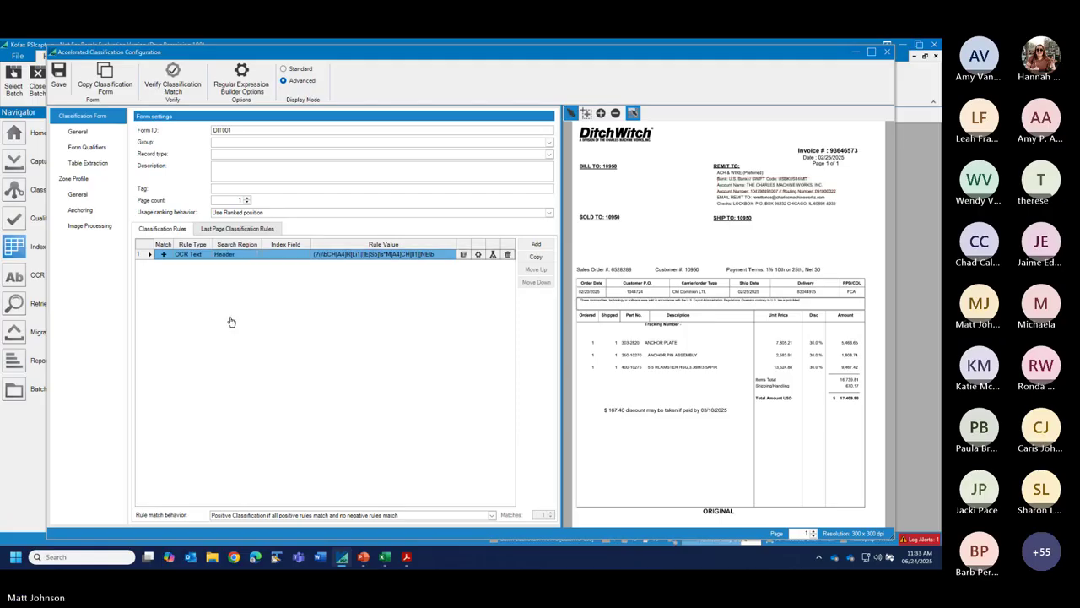
- In the form's zone profile, edit the Invoice Number smart zone so its search area and child zone cover the printed invoice number
left_click(80, 199)
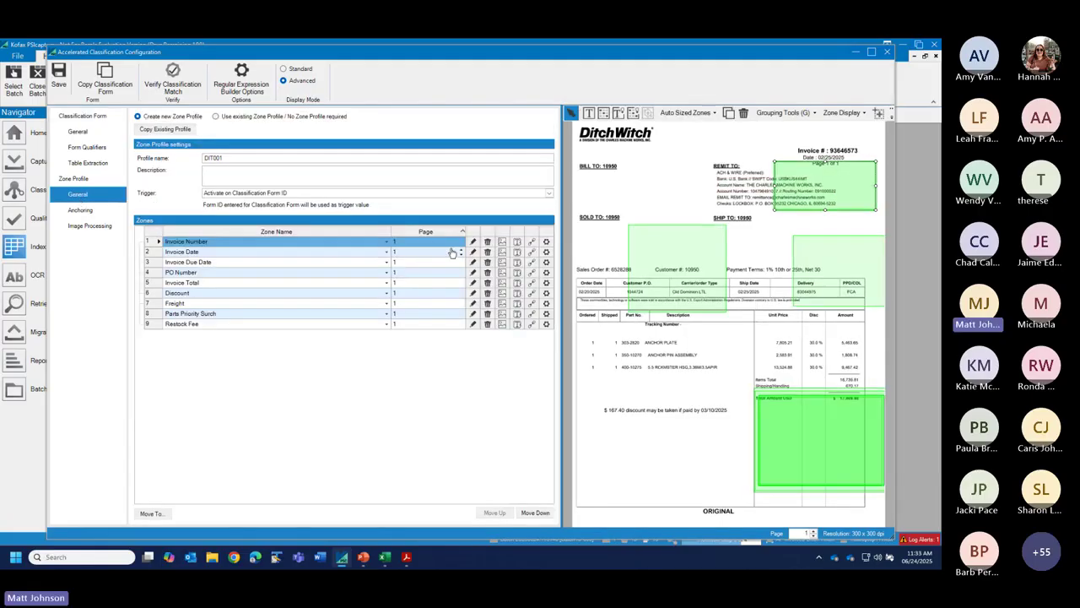
left_click(471, 243)
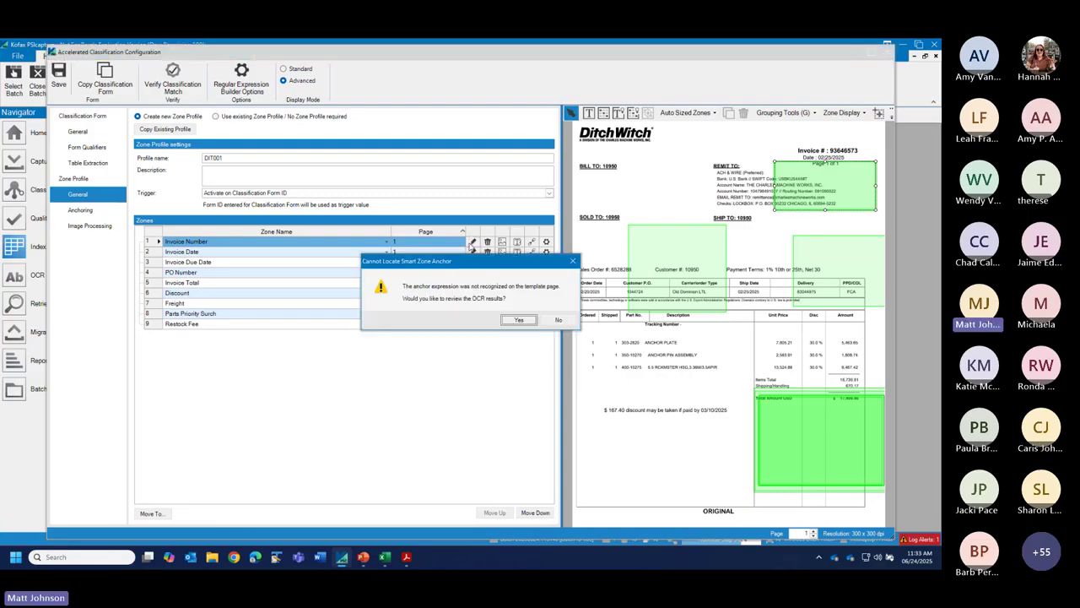
left_click(557, 321)
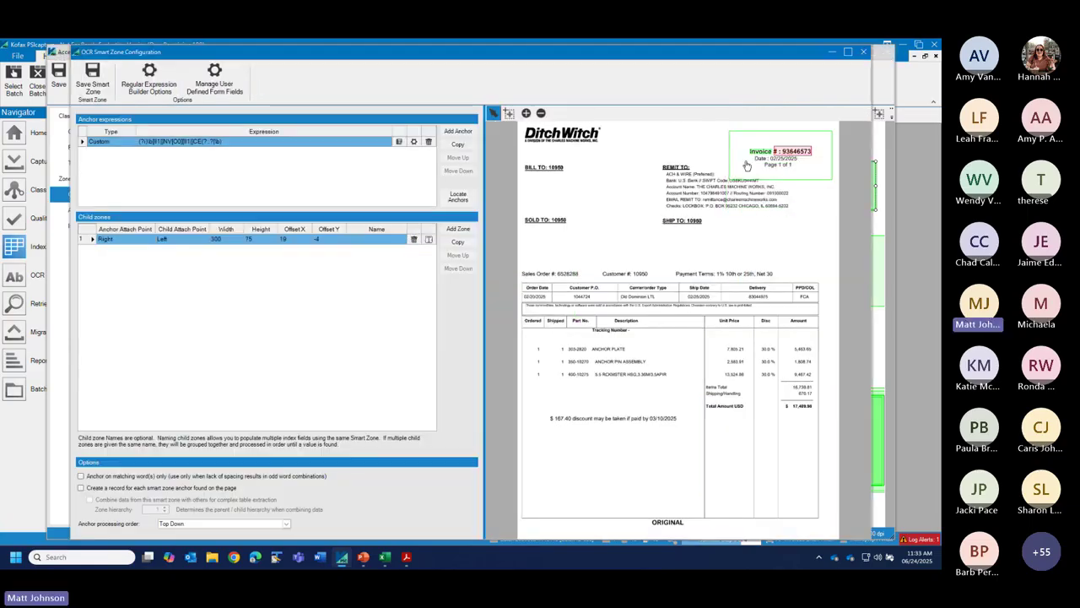
left_click_drag(801, 153, 808, 152)
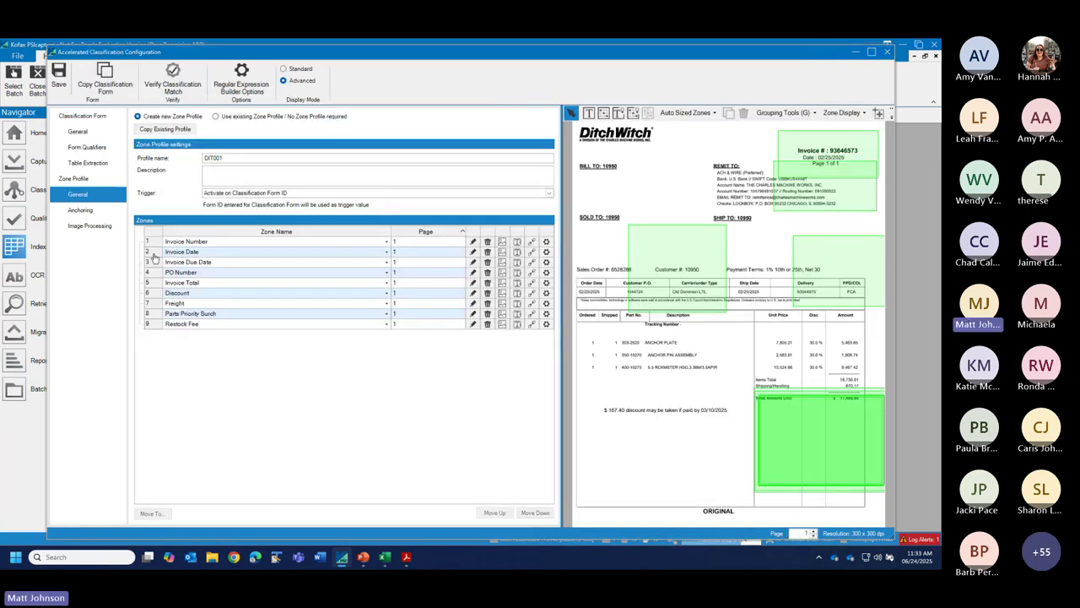
- Edit the Invoice Date smart zone, placing its search area around the invoice header and its child zone, about 331 by 52, over the date
left_click(157, 254)
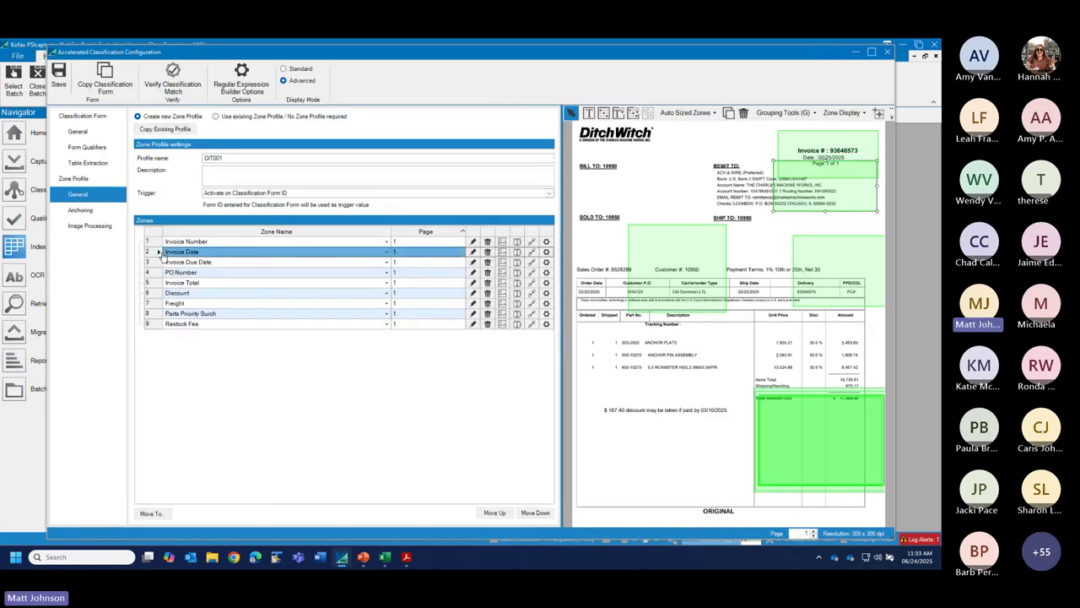
left_click(470, 254)
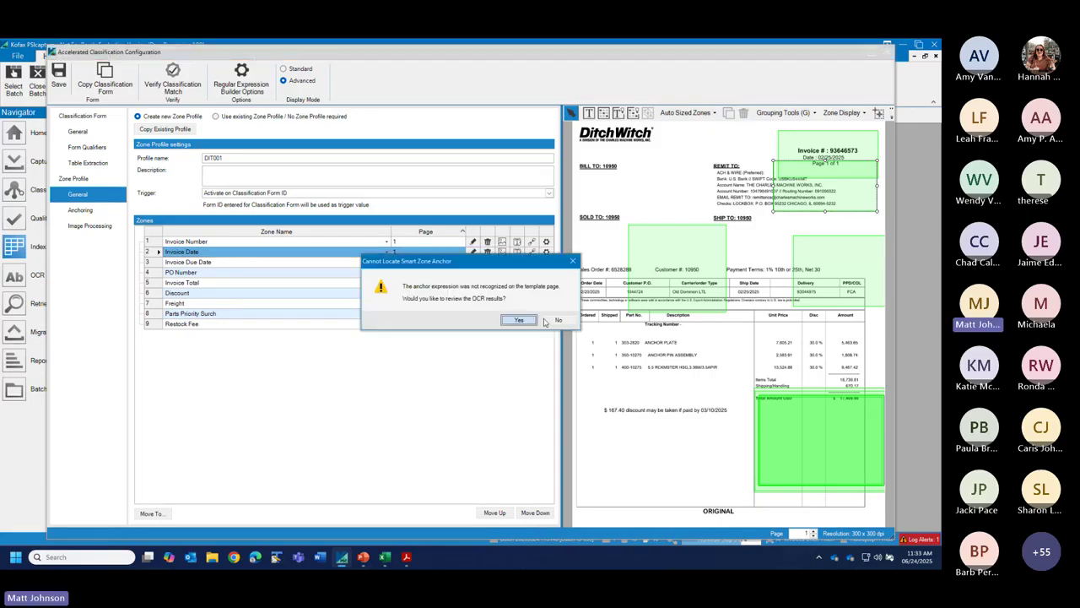
left_click(533, 321)
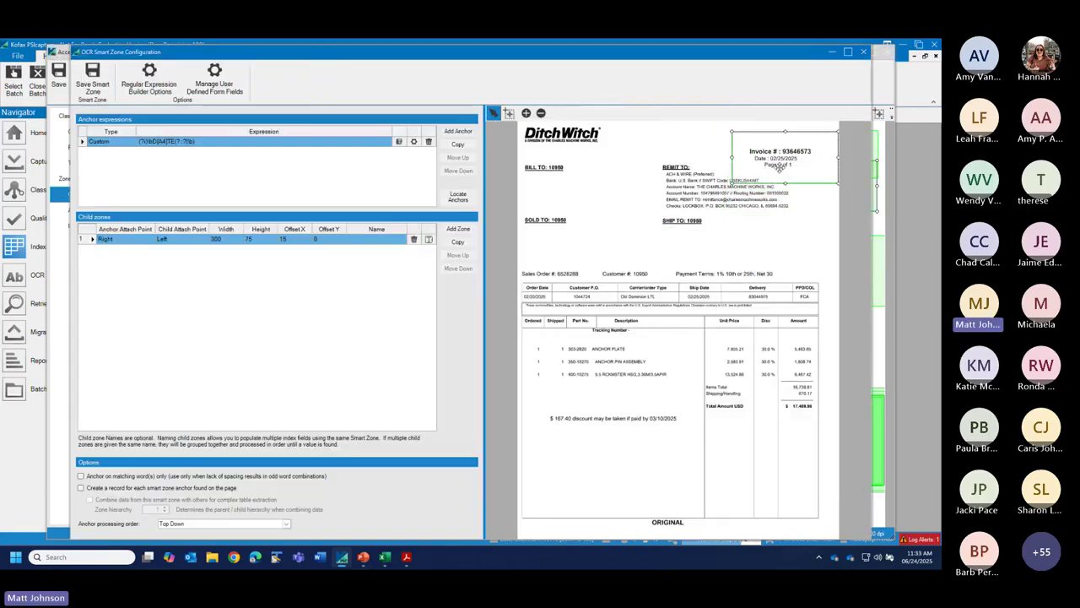
left_click(781, 194)
left_click(786, 157)
left_click_drag(784, 156, 815, 162)
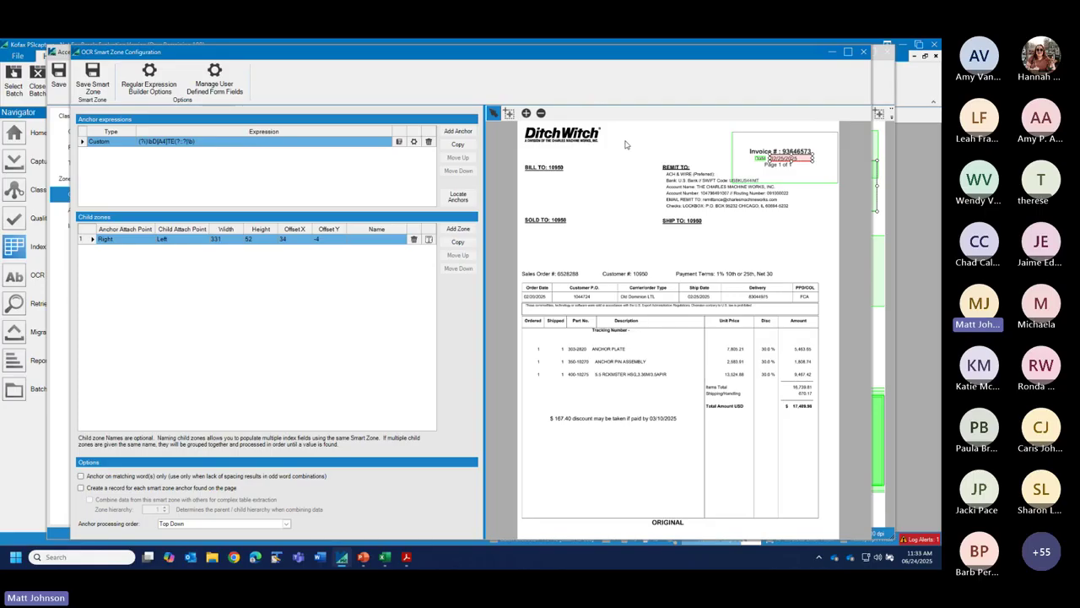
- Check the child zone's fit around the invoice date up close and save the Invoice Date smart zone
left_click(526, 115)
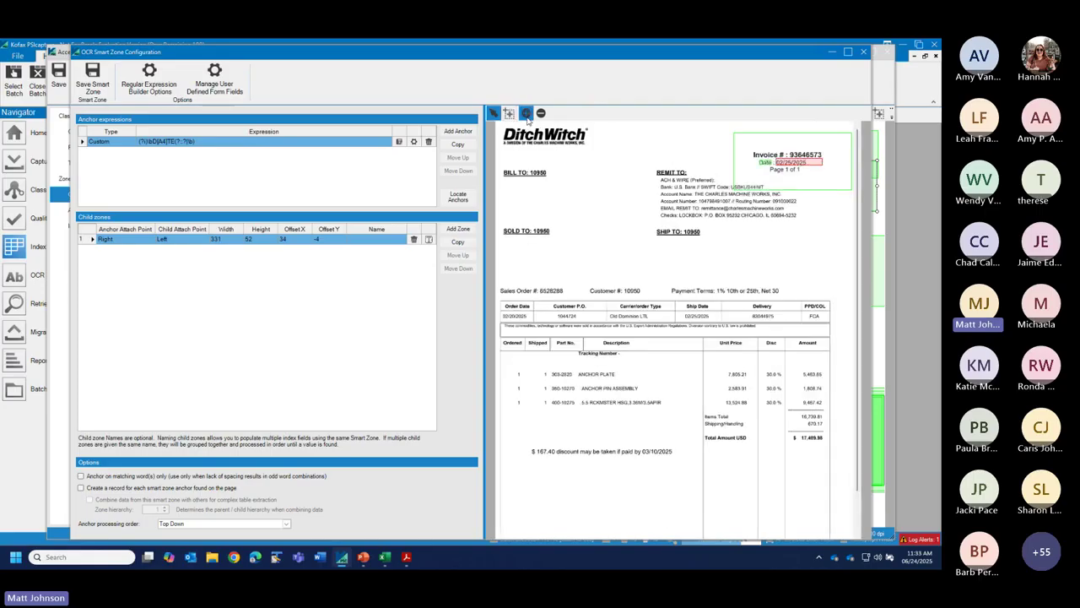
left_click(527, 115)
left_click(527, 114)
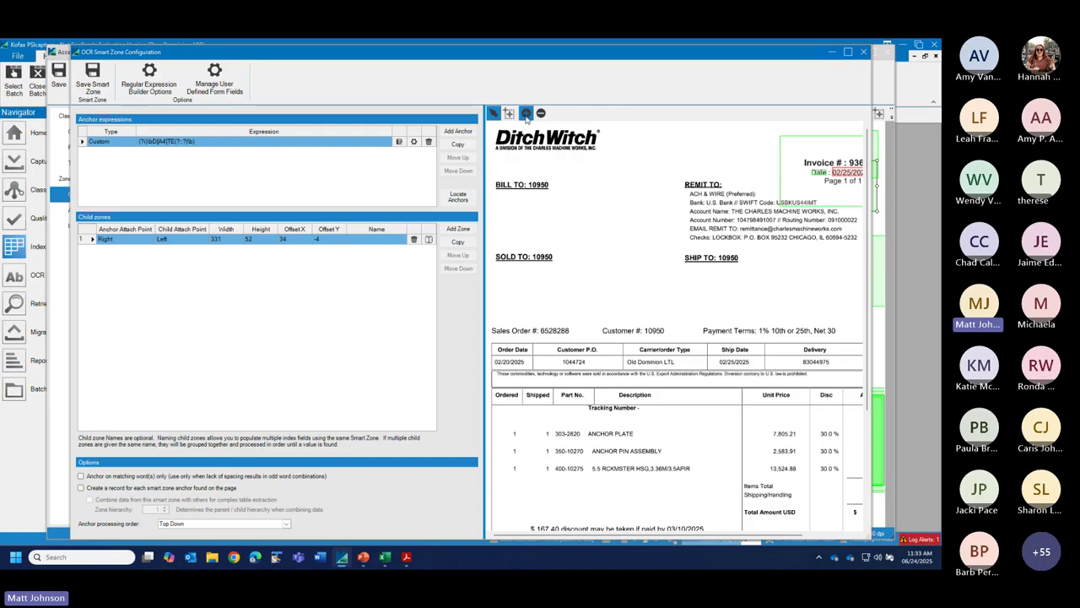
left_click(541, 116)
left_click(542, 116)
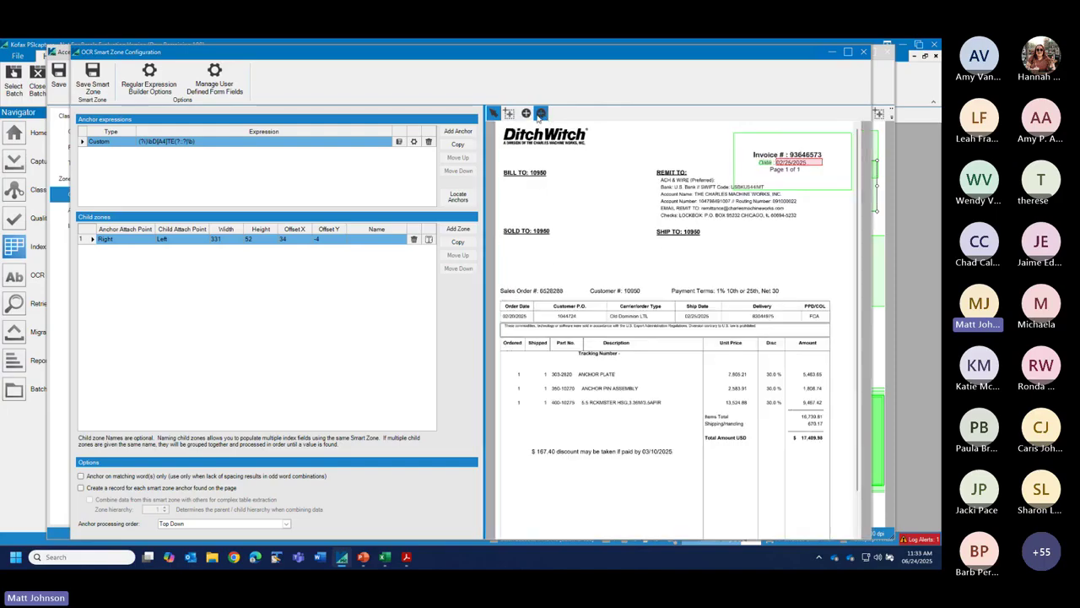
left_click(527, 115)
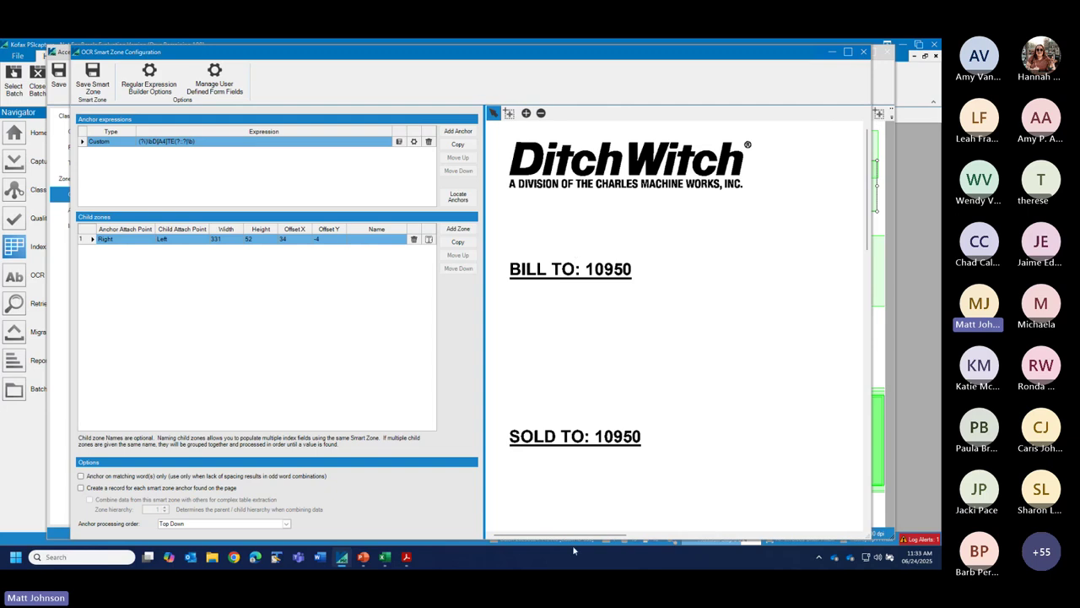
left_click_drag(619, 534, 789, 532)
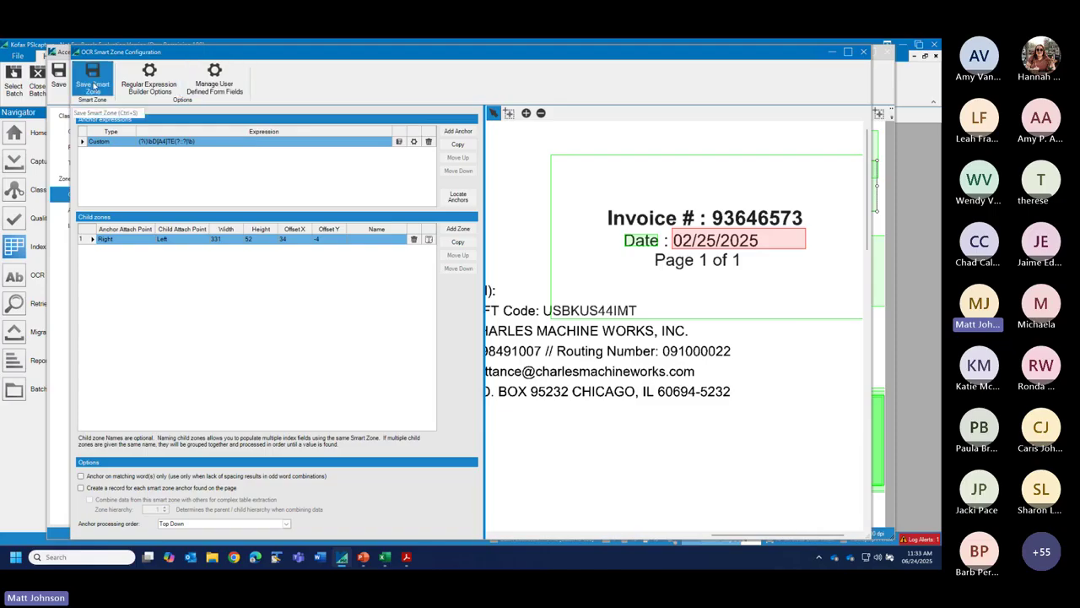
left_click(95, 86)
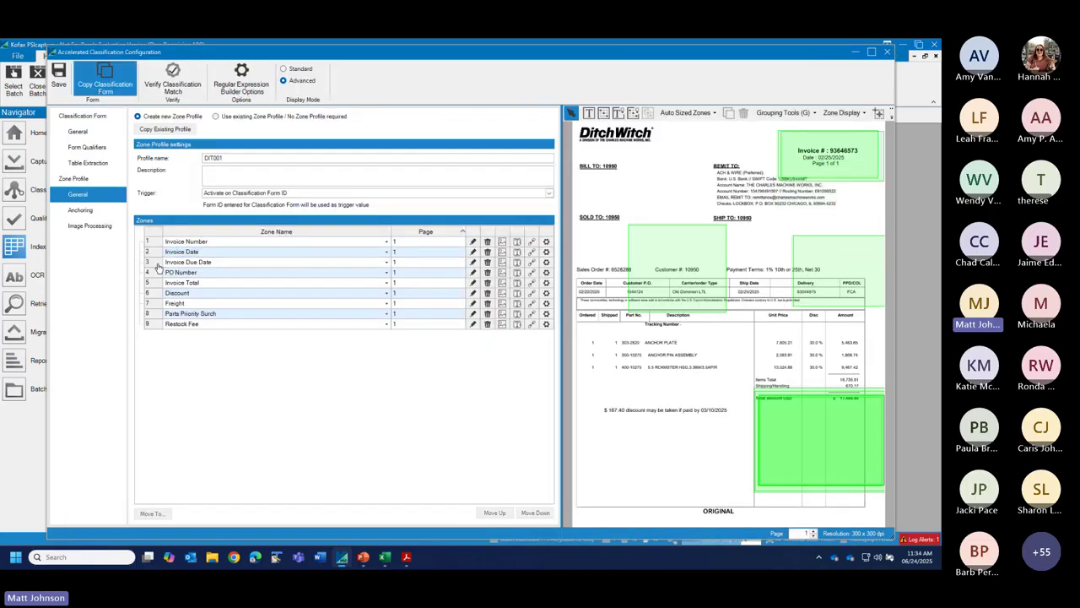
- Move the Invoice Due Date zone to the line-item area and enlarge it to cover the descriptions and the discount sentence
left_click(156, 262)
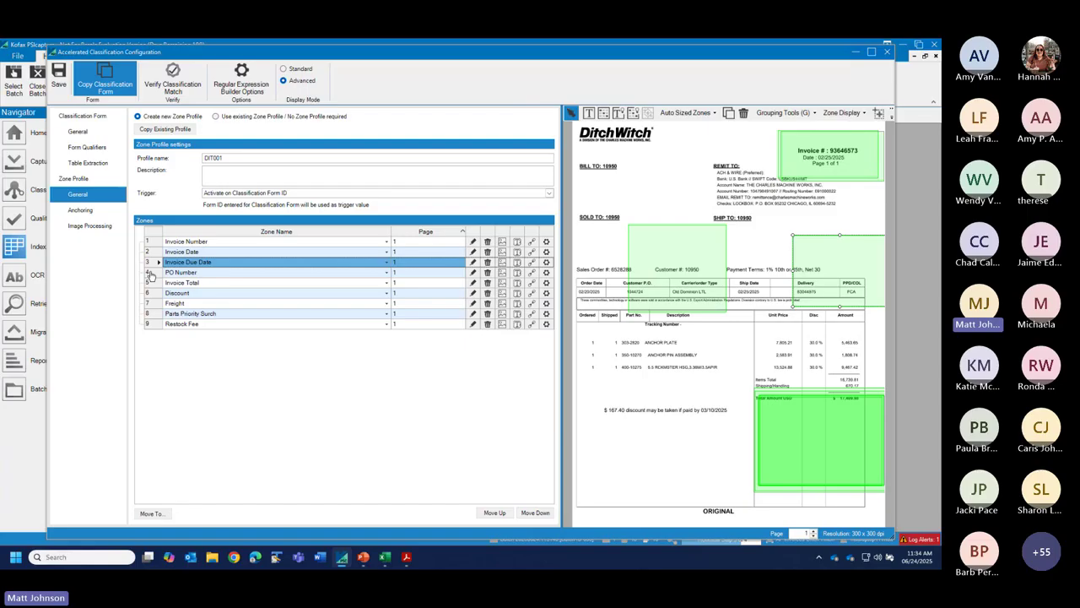
left_click_drag(828, 252, 622, 368)
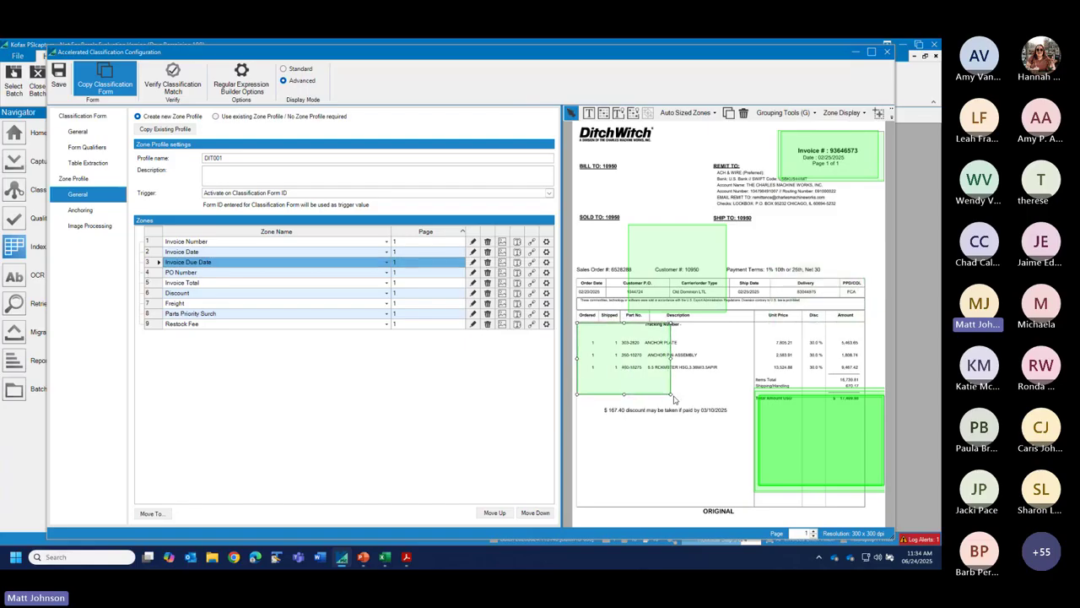
left_click_drag(671, 394, 755, 508)
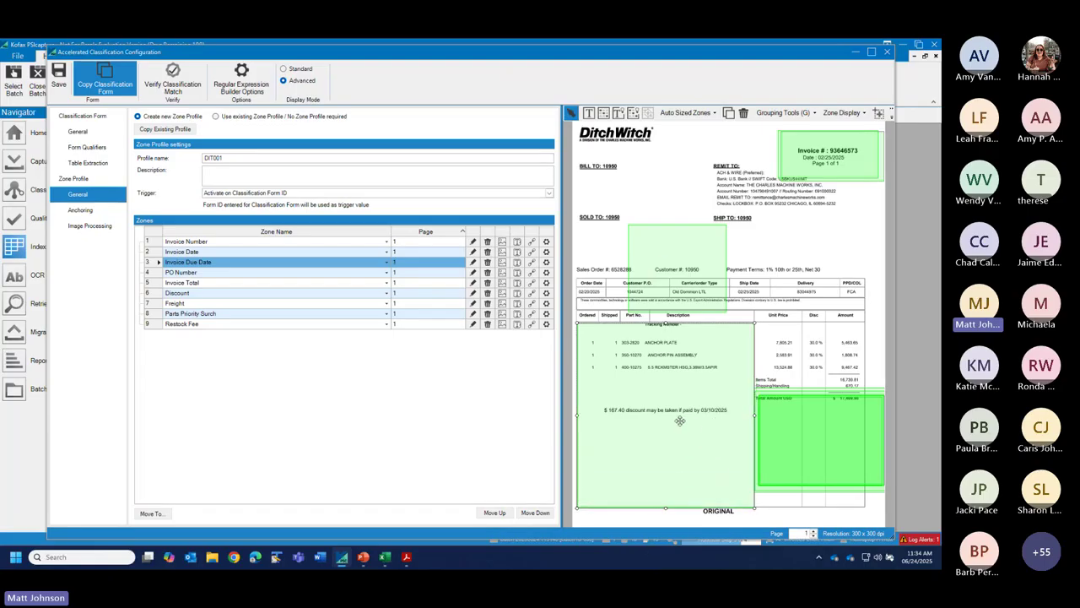
- Set the Invoice Due Date smart zone's anchor expression to the words "paid by" picked from the discount sentence
left_click(472, 263)
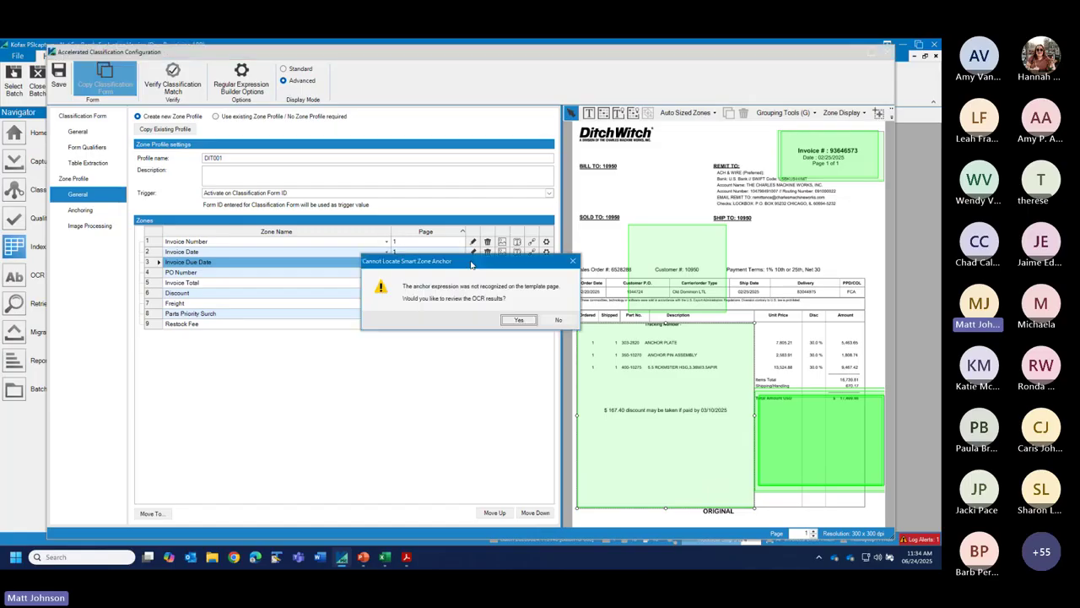
left_click(561, 321)
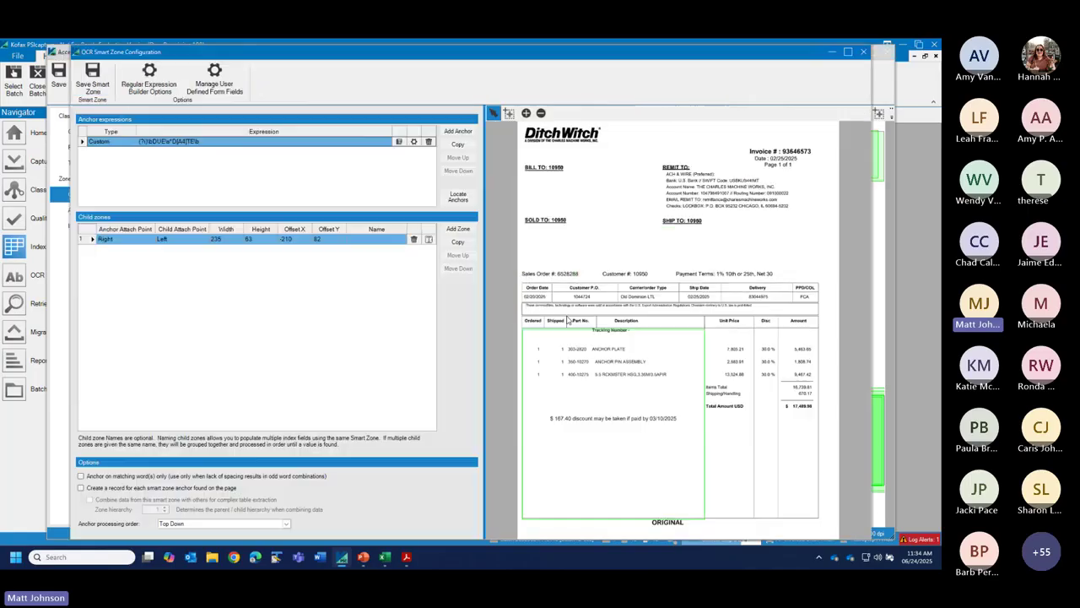
left_click(398, 141)
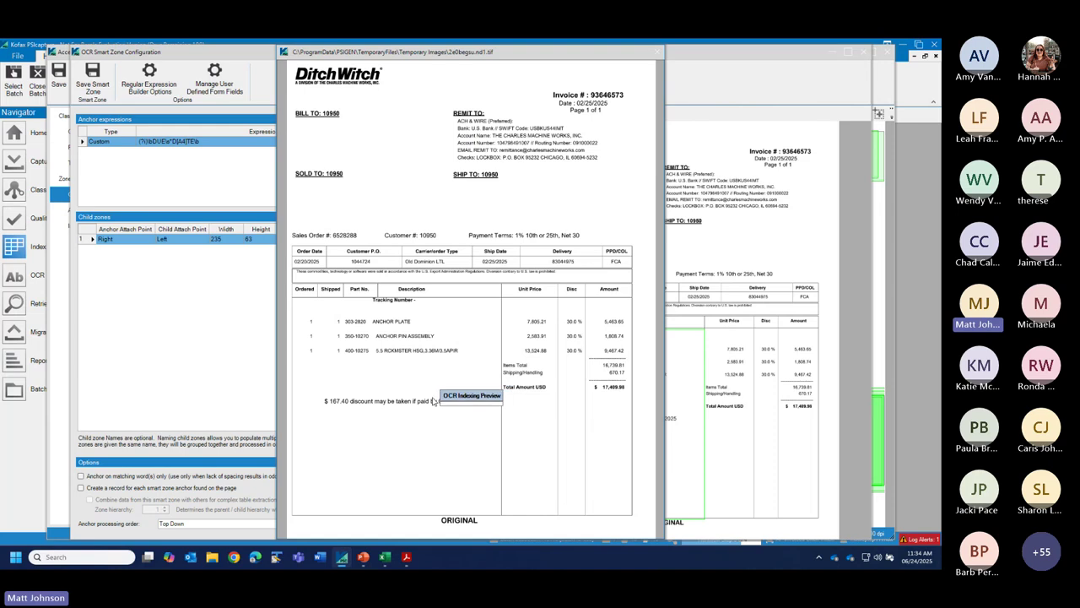
left_click_drag(417, 397, 436, 405)
left_click(449, 412)
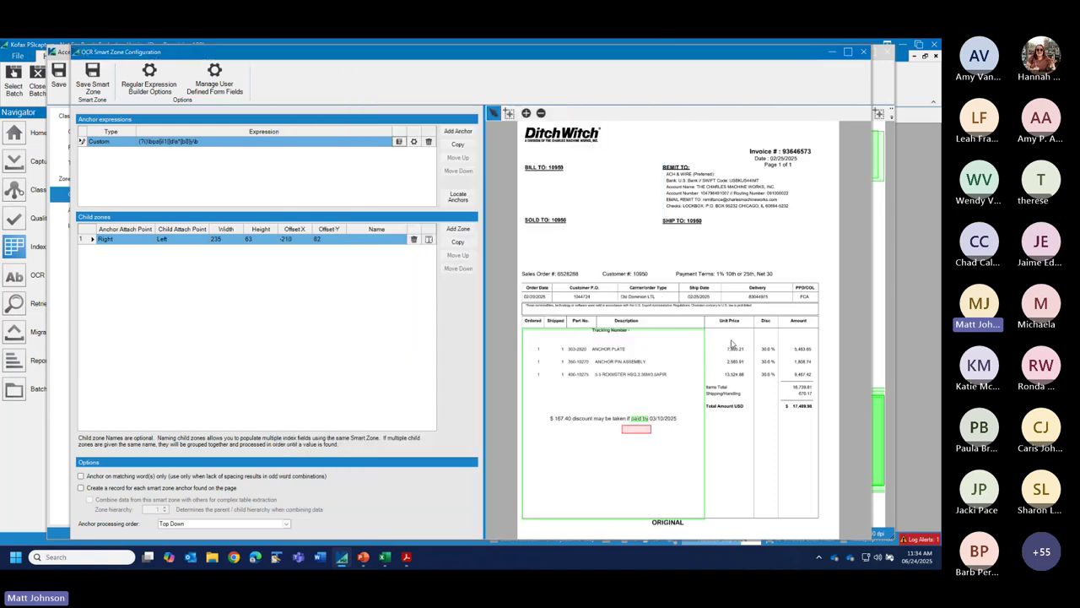
- Place the Invoice Due Date child zone over the date following "paid by" and save the smart zone
left_click_drag(640, 431, 660, 417)
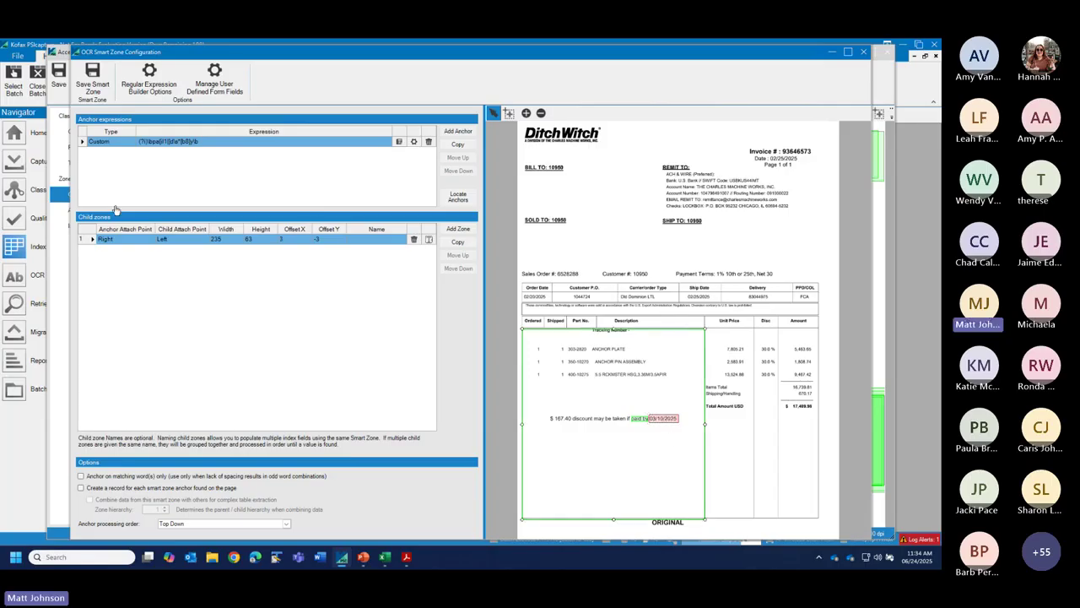
left_click(92, 80)
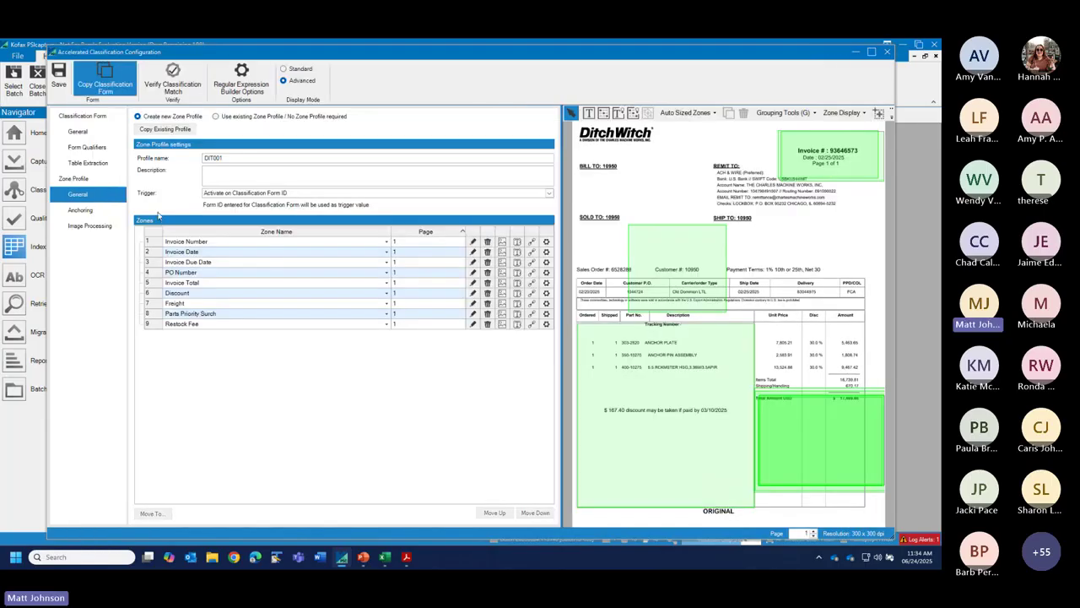
- Edit the PO Number smart zone, moving its search area over the Customer P.O. column and anchoring it to "Customer P.O.", and save it
left_click(155, 272)
left_click(474, 274)
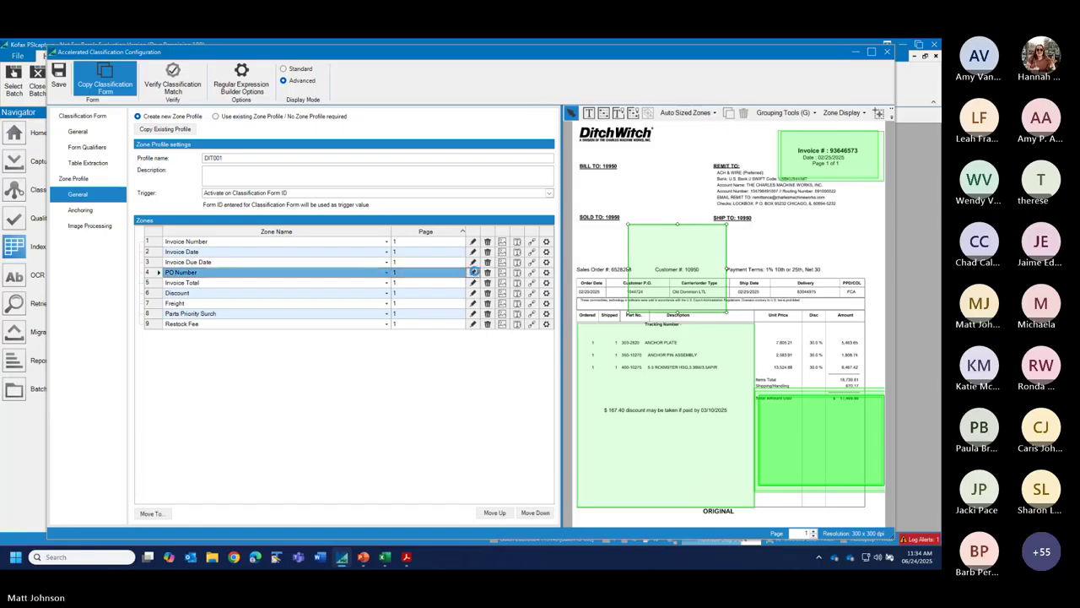
left_click(559, 321)
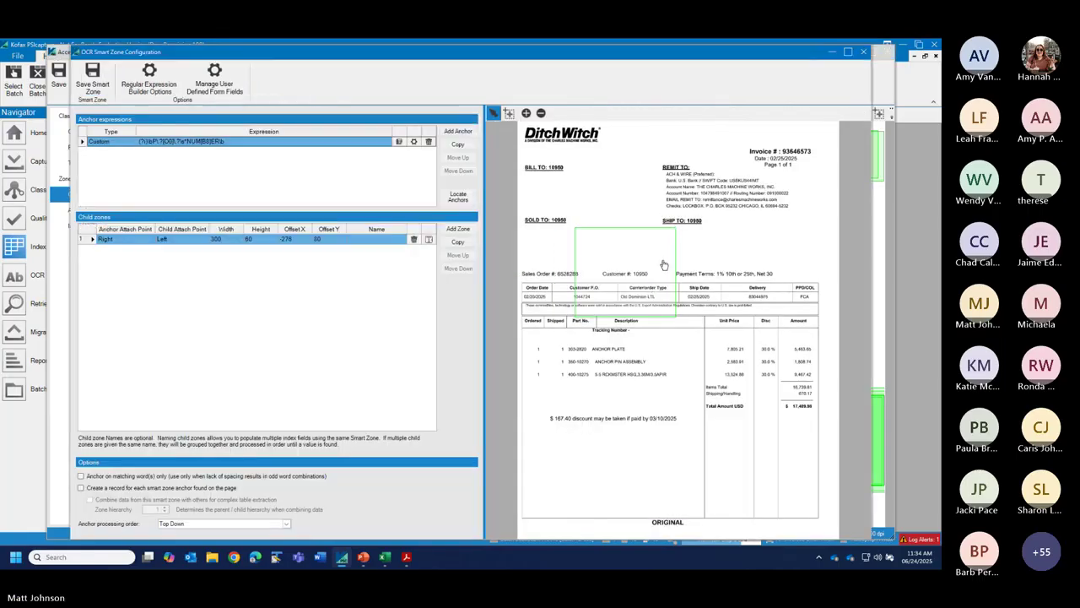
left_click(399, 141)
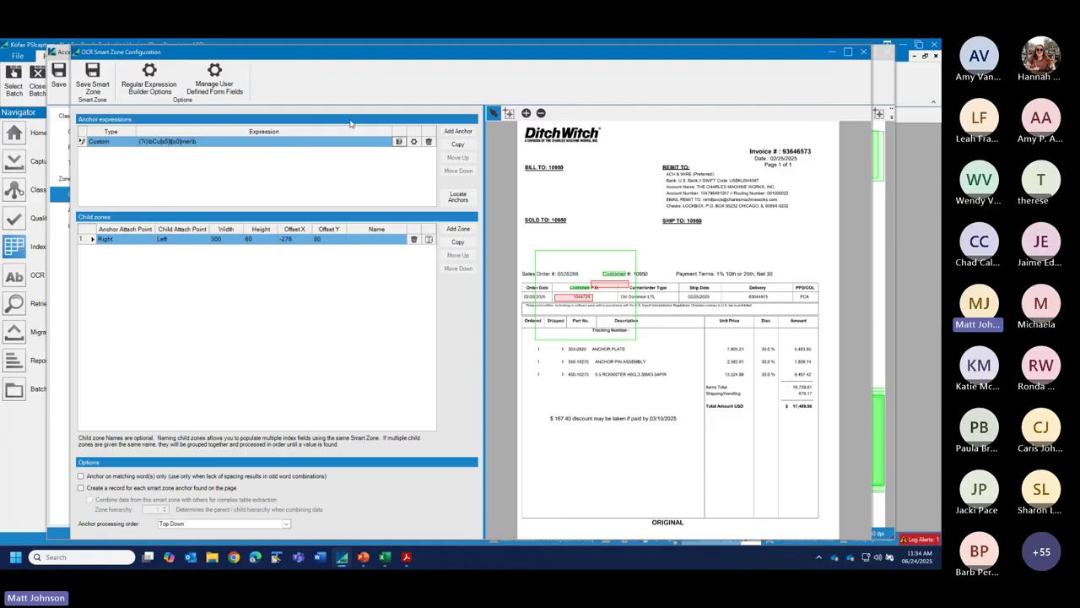
left_click(400, 142)
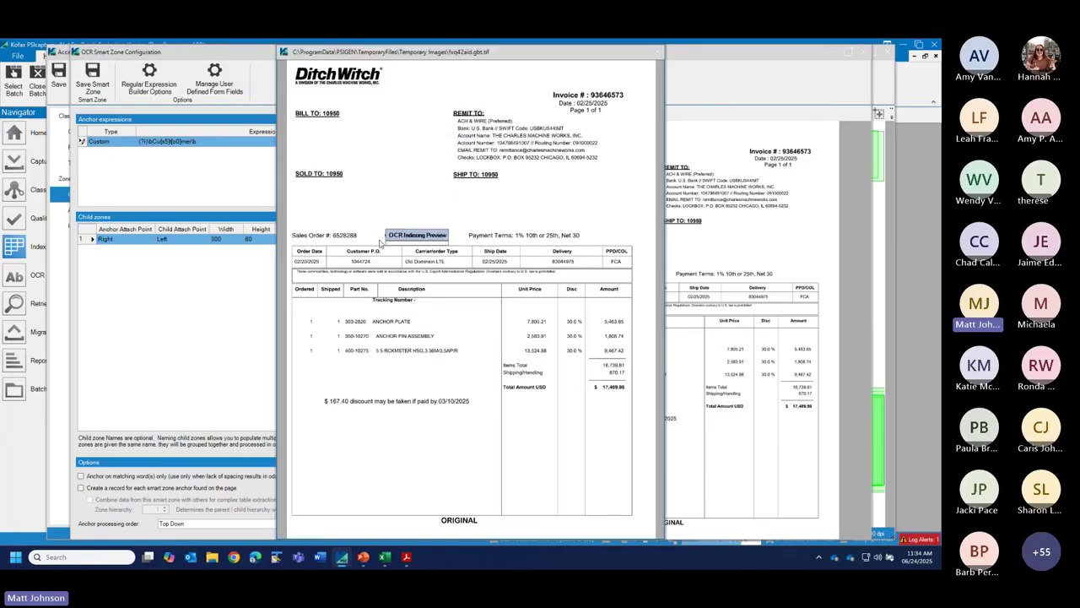
left_click_drag(379, 253, 380, 254)
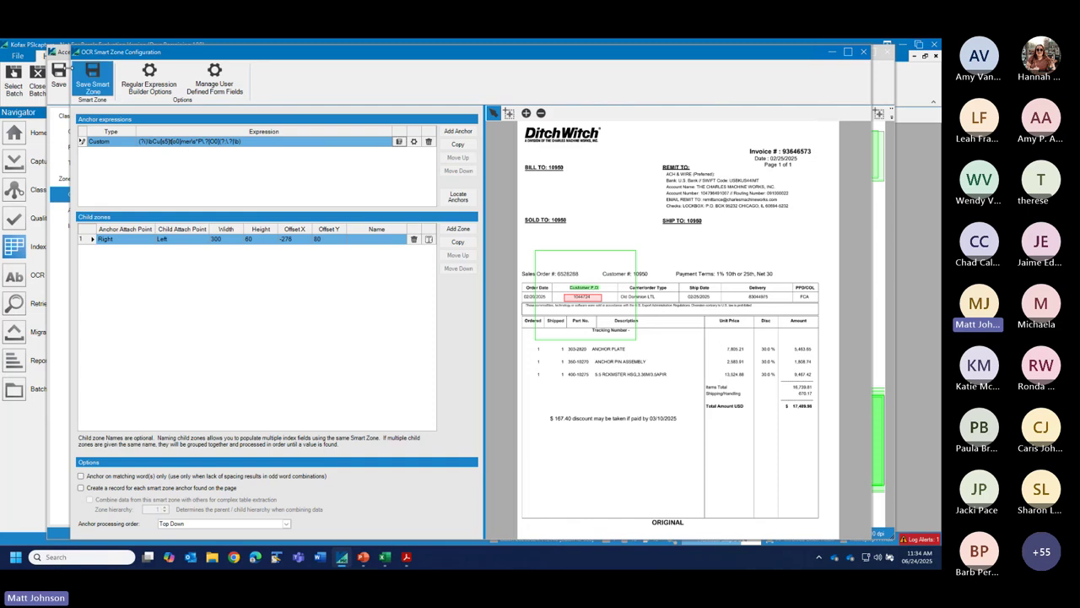
left_click(85, 80)
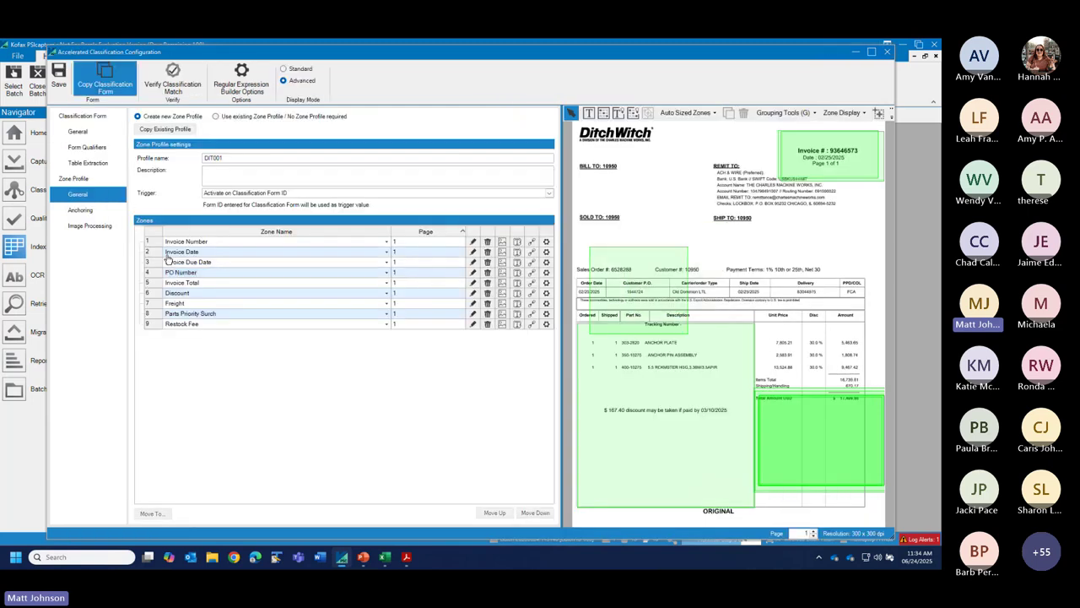
- Move and enlarge the Invoice Total zone to cover the price and totals columns, and open its smart zone without reviewing the OCR results
left_click(160, 283)
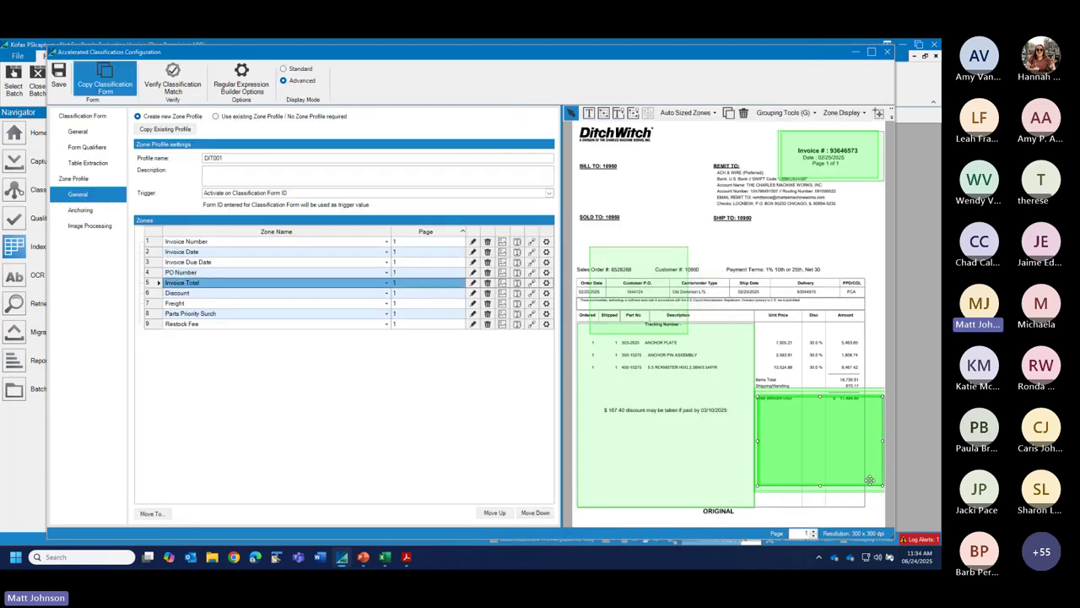
left_click_drag(869, 480, 904, 536)
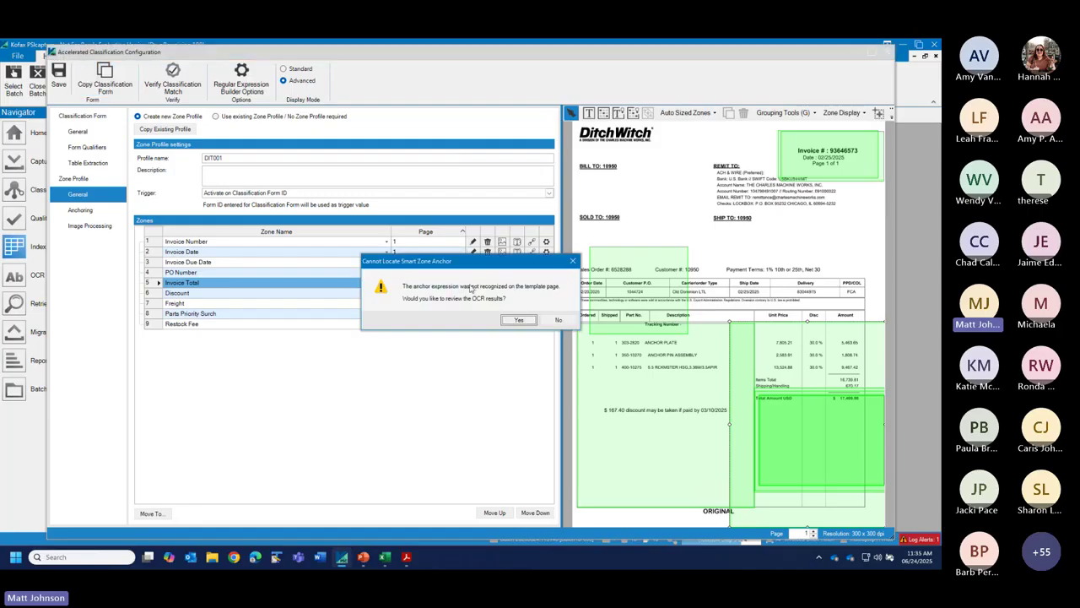
left_click(558, 320)
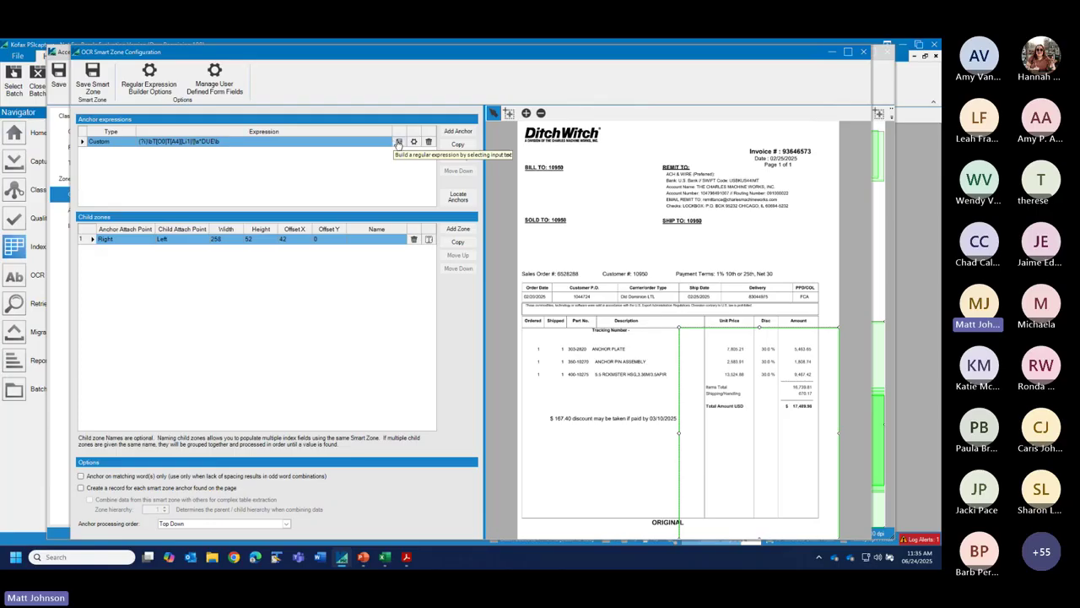
- Anchor the Invoice Total smart zone to "Total Amount", place its child zone over the total figure, and save it
left_click(400, 142)
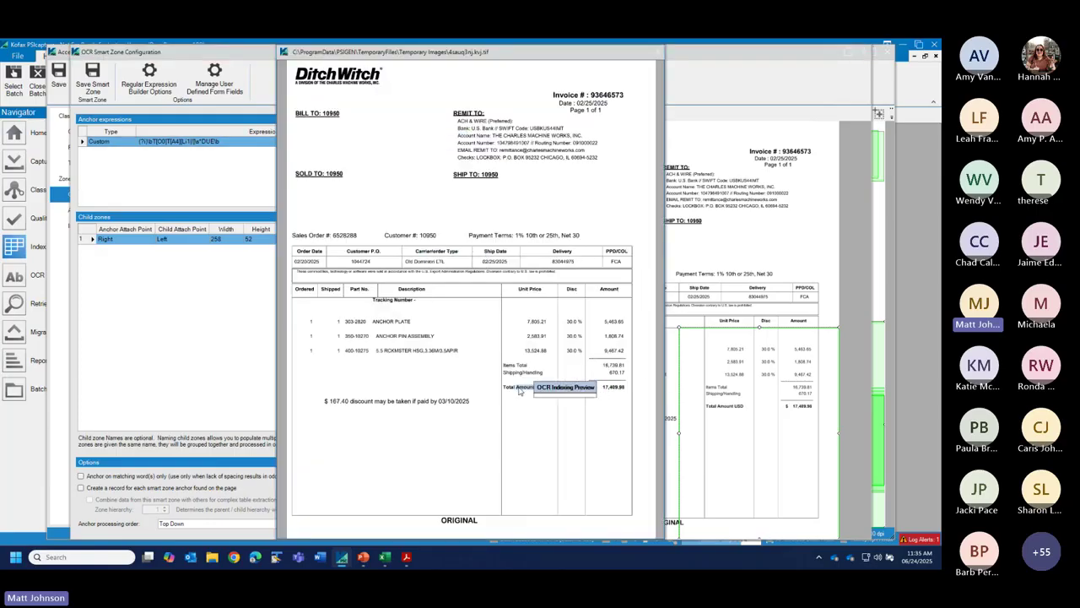
left_click_drag(513, 388, 525, 389)
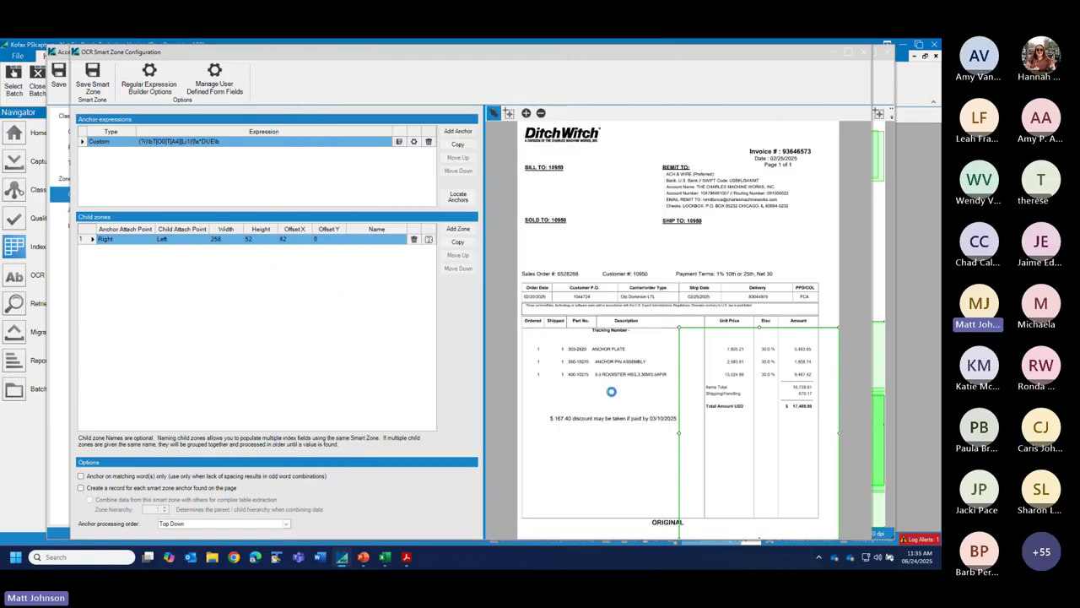
left_click_drag(761, 413, 799, 406)
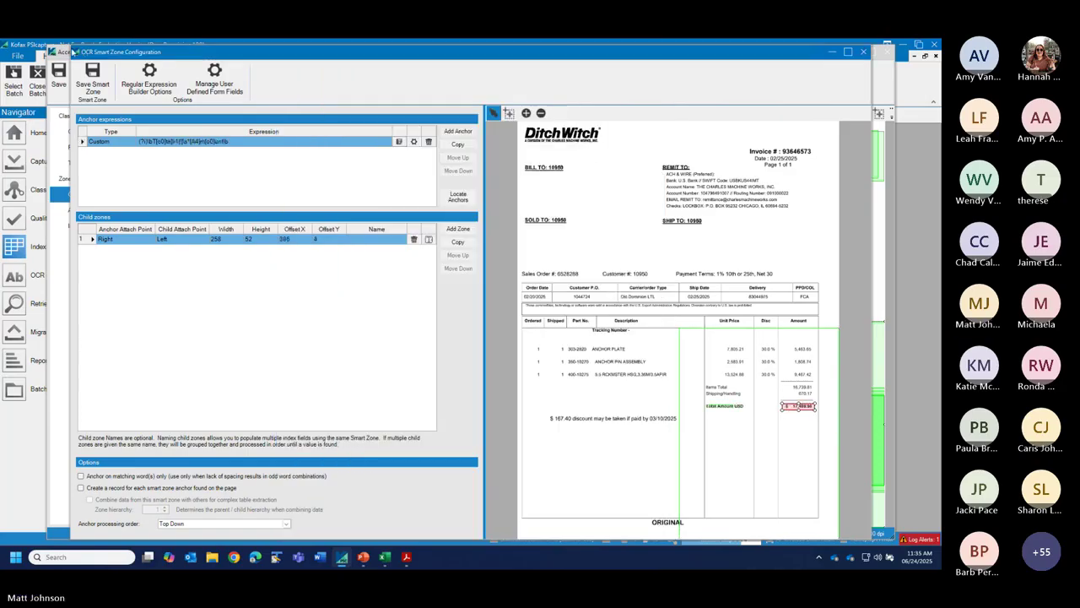
left_click(93, 78)
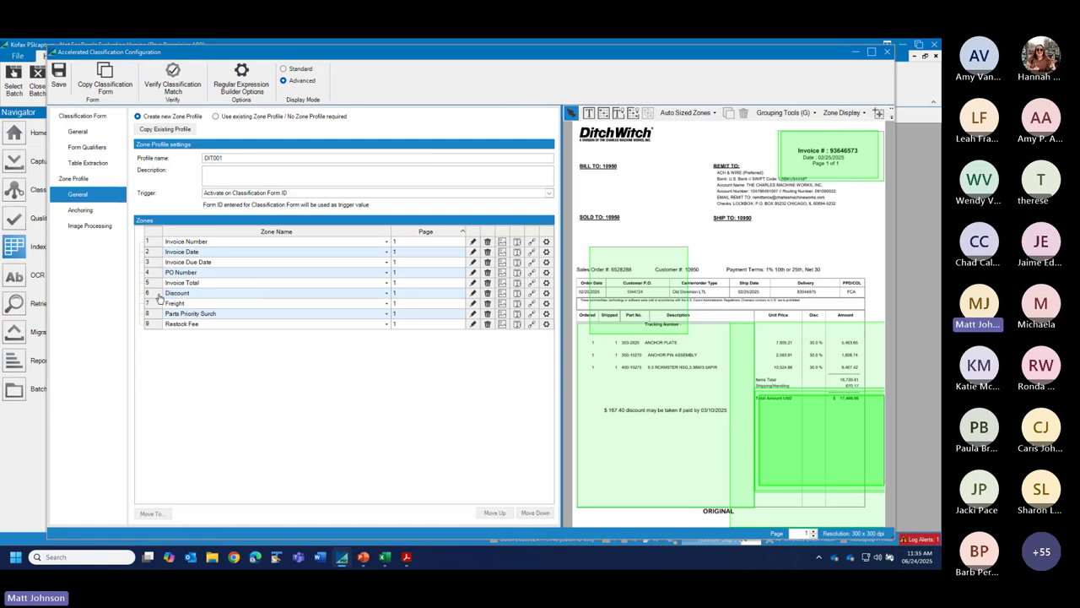
- Move the Discount zone to the line-item area, enlarge it to cover the discount sentence, and open its smart zone
left_click(158, 295)
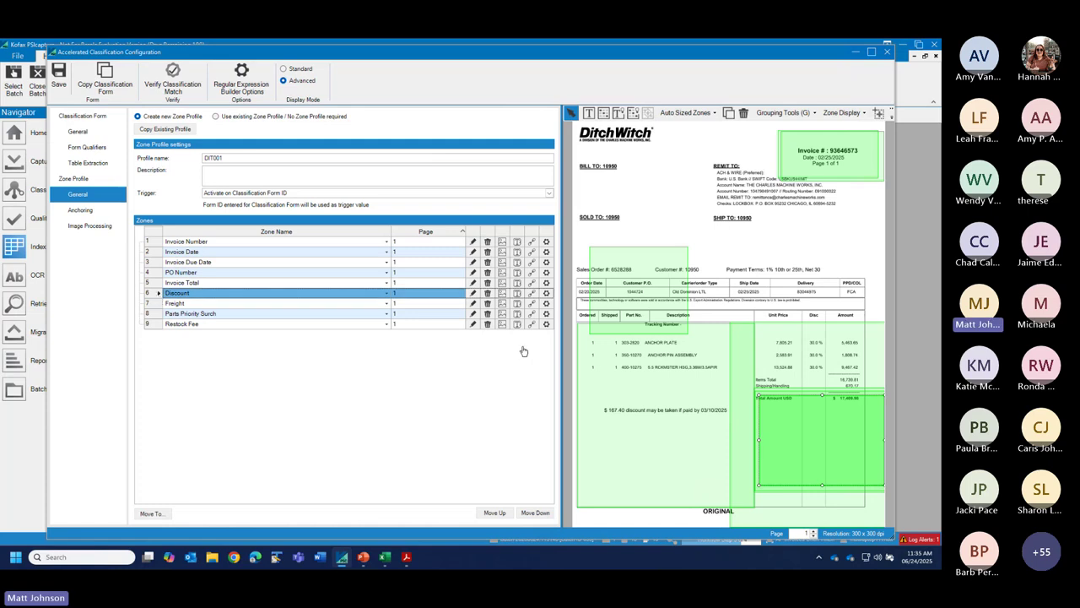
left_click_drag(839, 451, 668, 379)
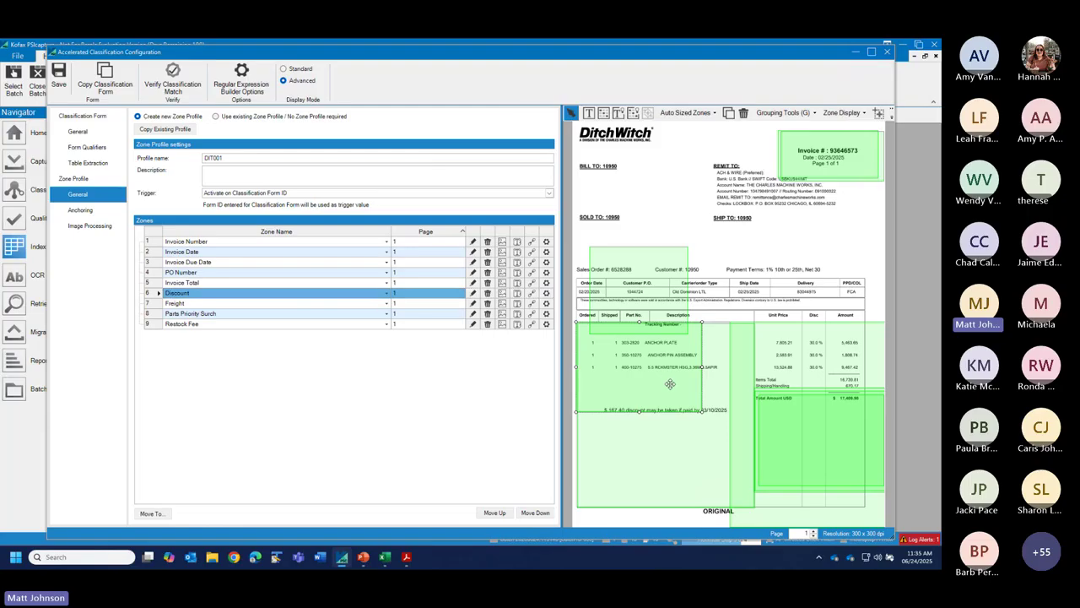
left_click_drag(702, 411, 759, 507)
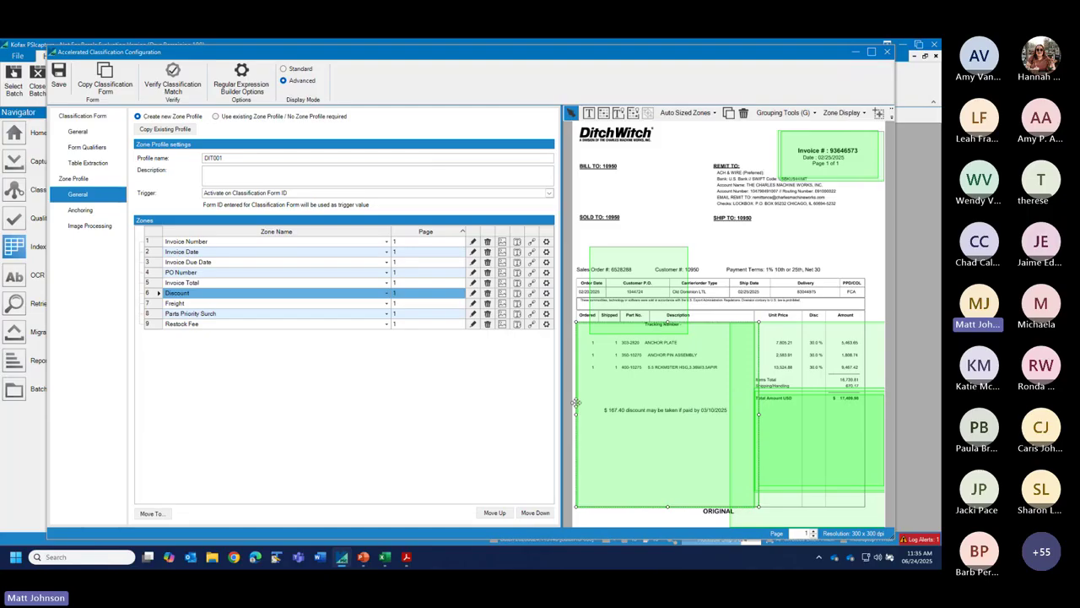
left_click(471, 292)
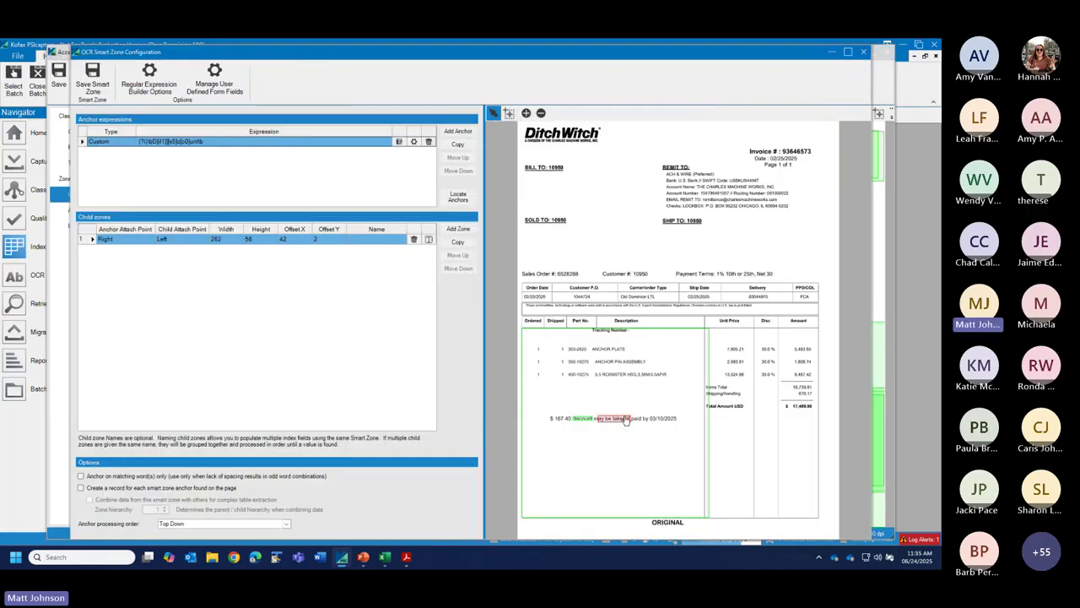
- Place the Discount child zone over the dollar amount before the word "discount" and save the smart zone
left_click_drag(626, 419, 567, 416)
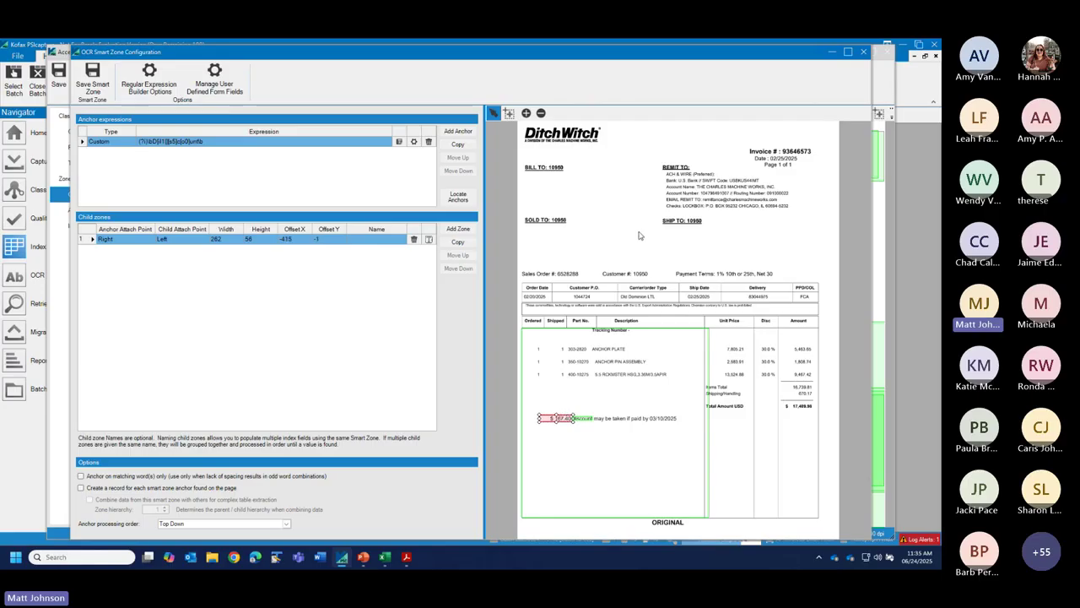
left_click(567, 242)
left_click_drag(557, 421, 557, 421)
left_click(93, 78)
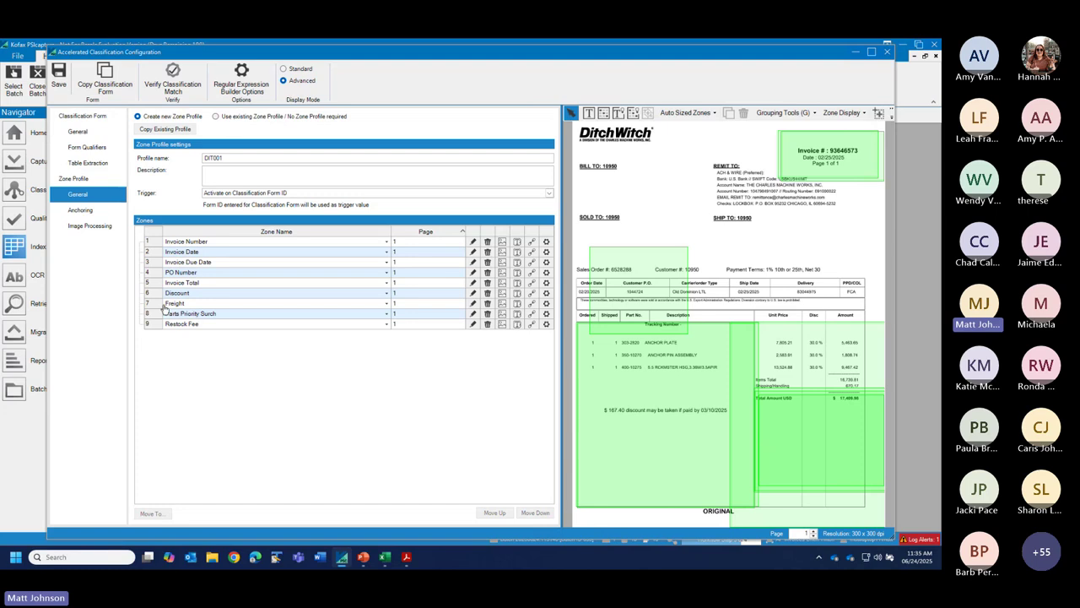
- Enlarge the Freight zone over the totals area, place its child zone on the Shipping/Handling amount, and save the smart zone
left_click(158, 304)
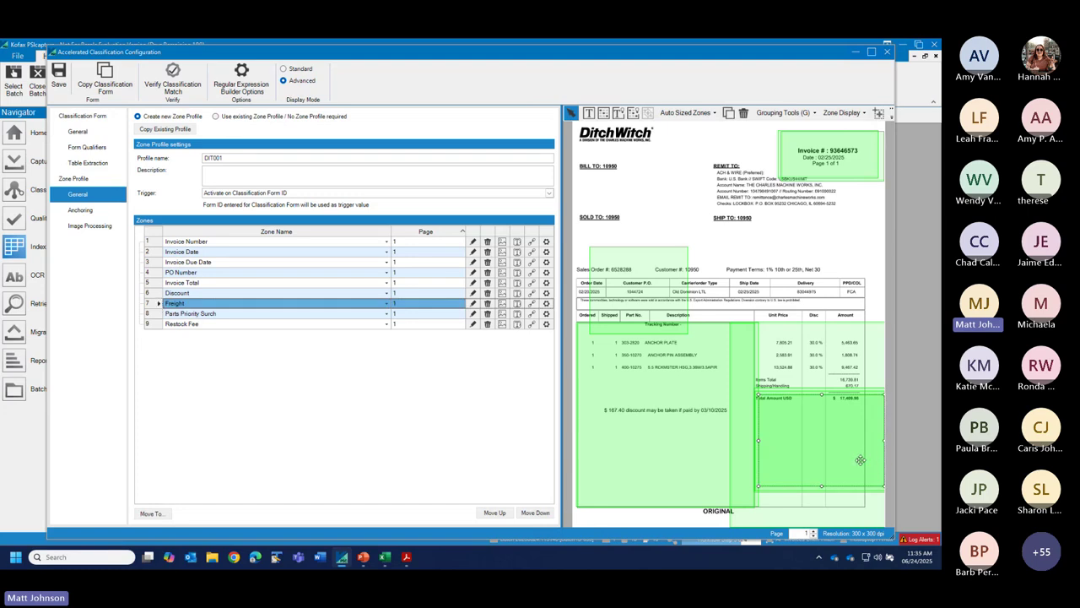
left_click_drag(859, 457, 889, 505)
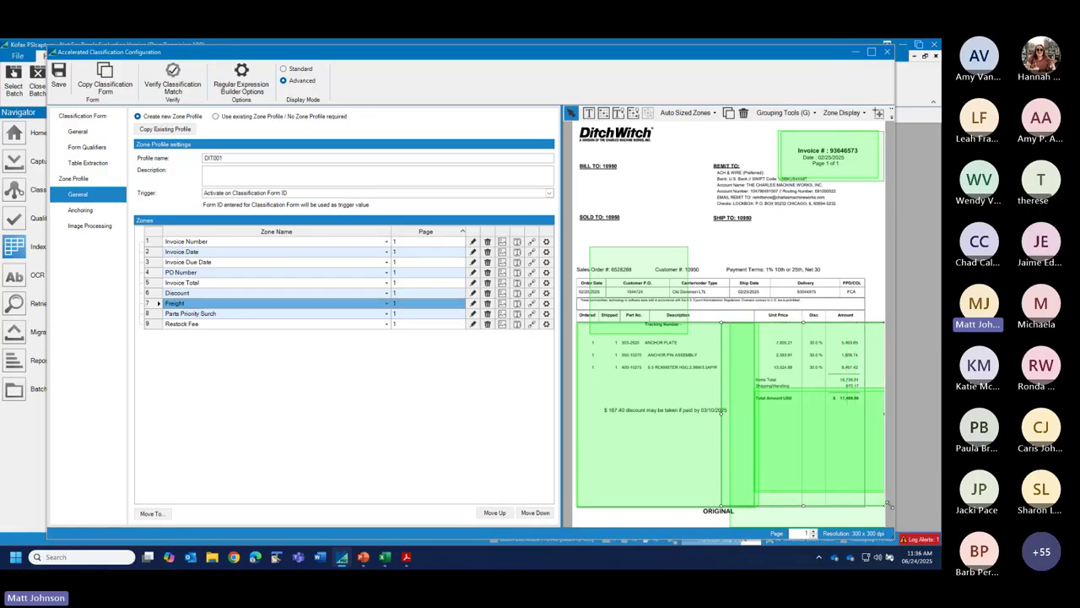
left_click(474, 303)
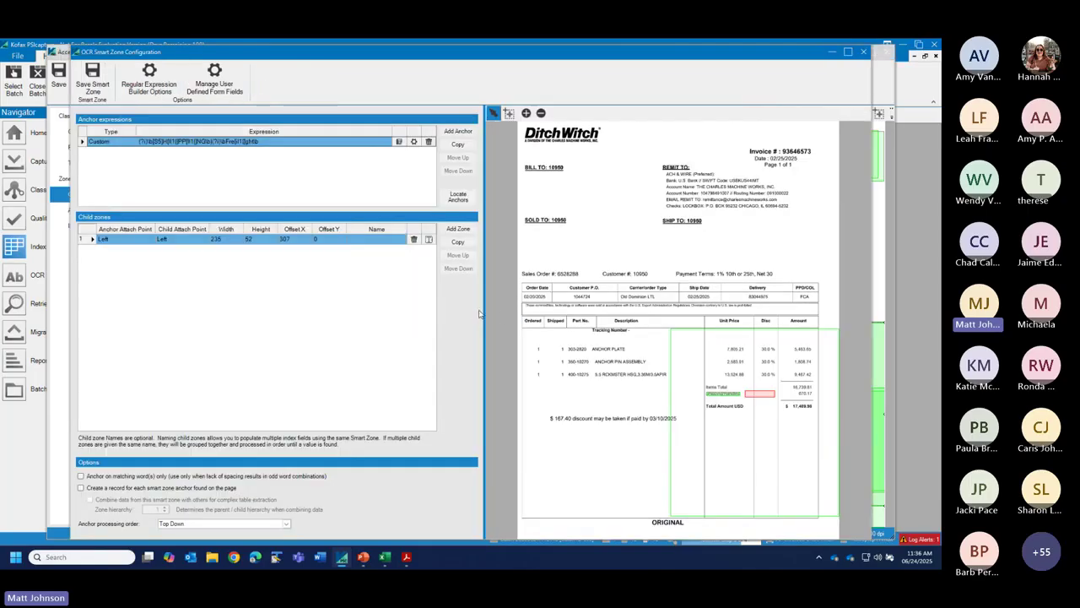
left_click_drag(755, 397, 800, 394)
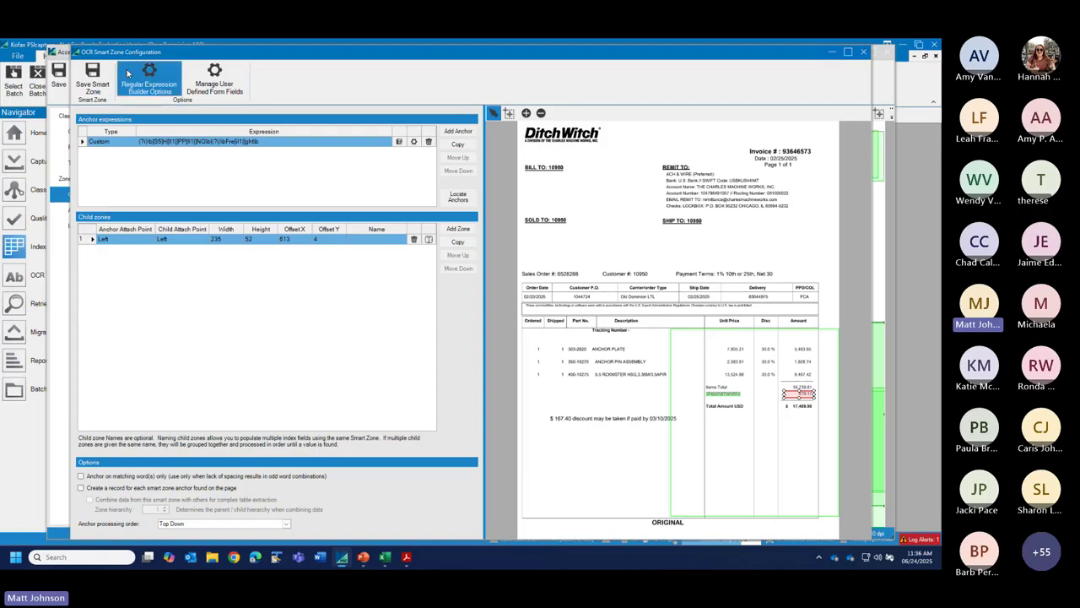
left_click(92, 80)
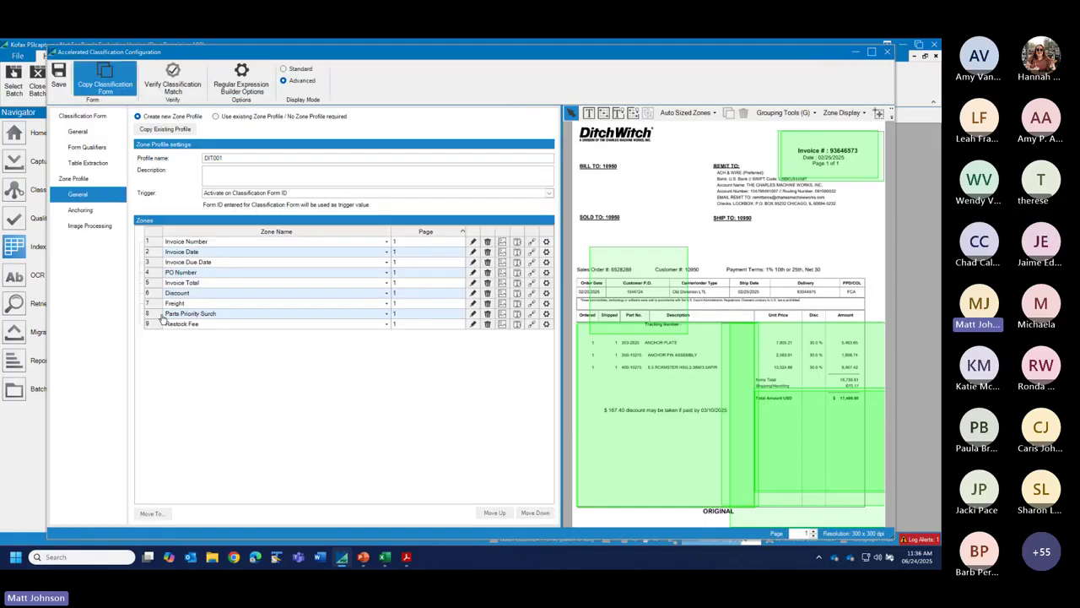
- Check the Parts Priority Surch and Restock Fee zones and save the DIT001 classification form to the Capture Profile
left_click(159, 315)
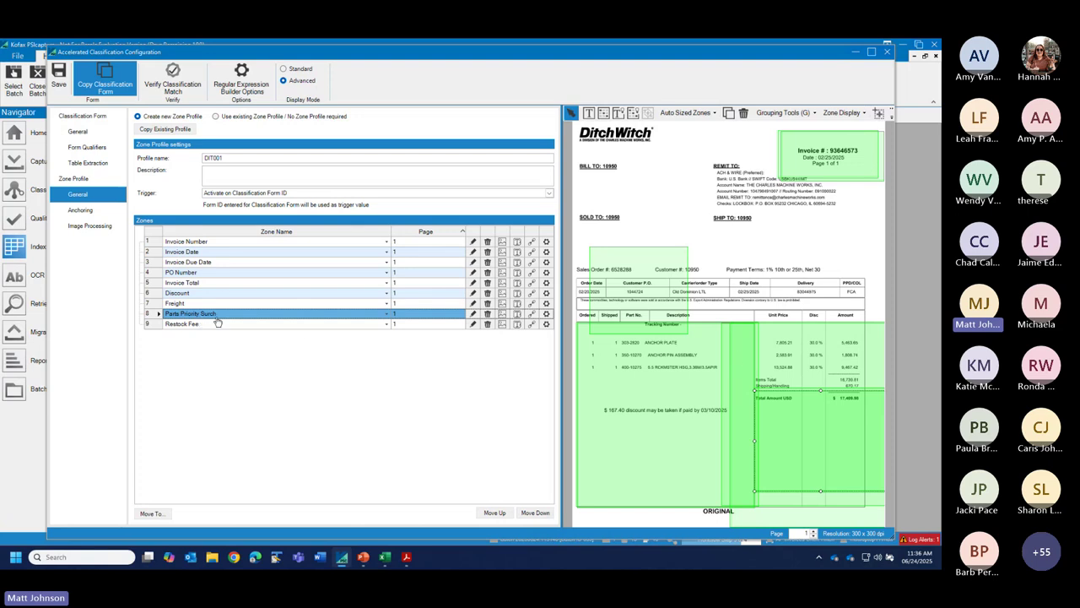
left_click(155, 325)
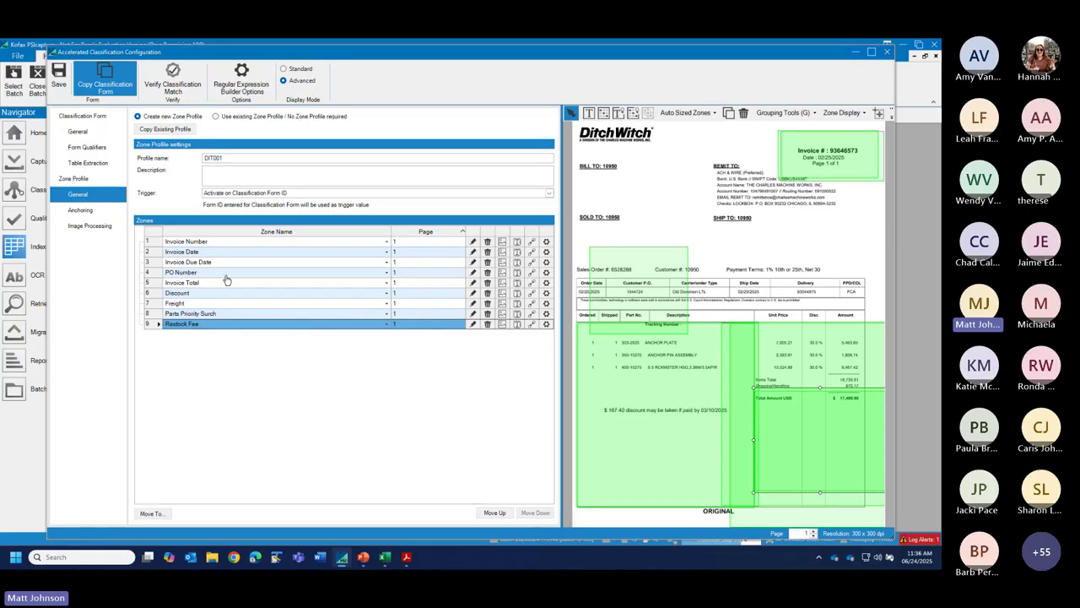
left_click(59, 78)
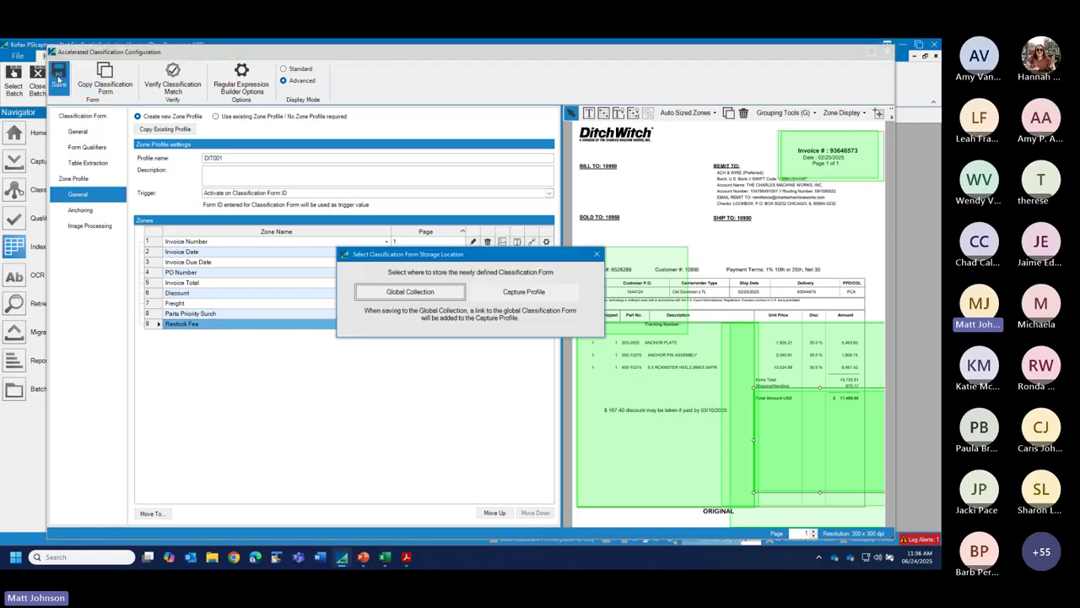
left_click(520, 292)
left_click(507, 321)
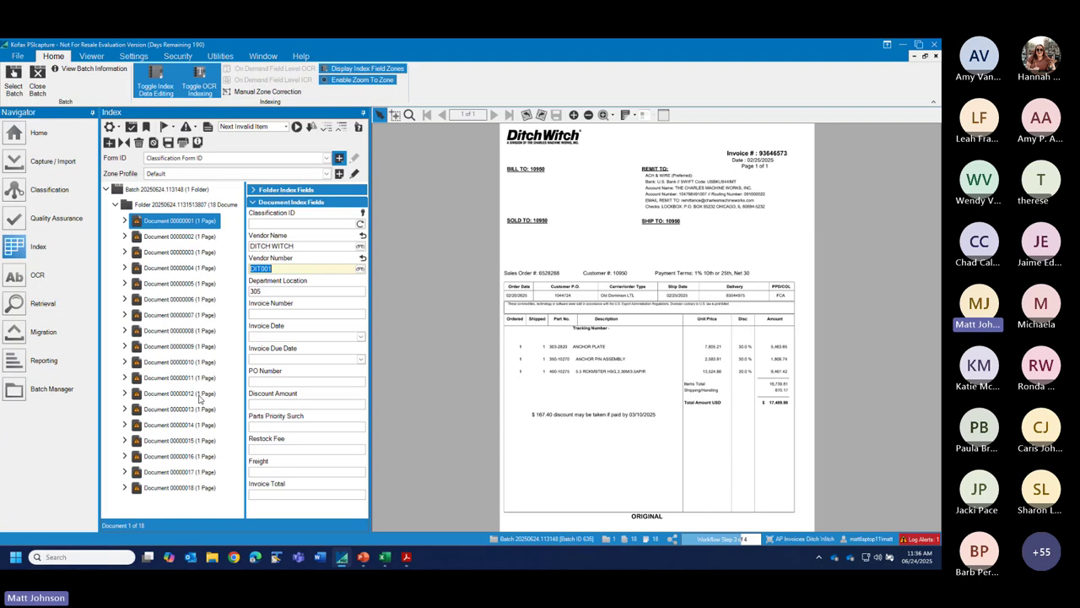
- Step through documents 2 to 5 of the batch and compare their extracted index fields with the invoice images
key("Return")
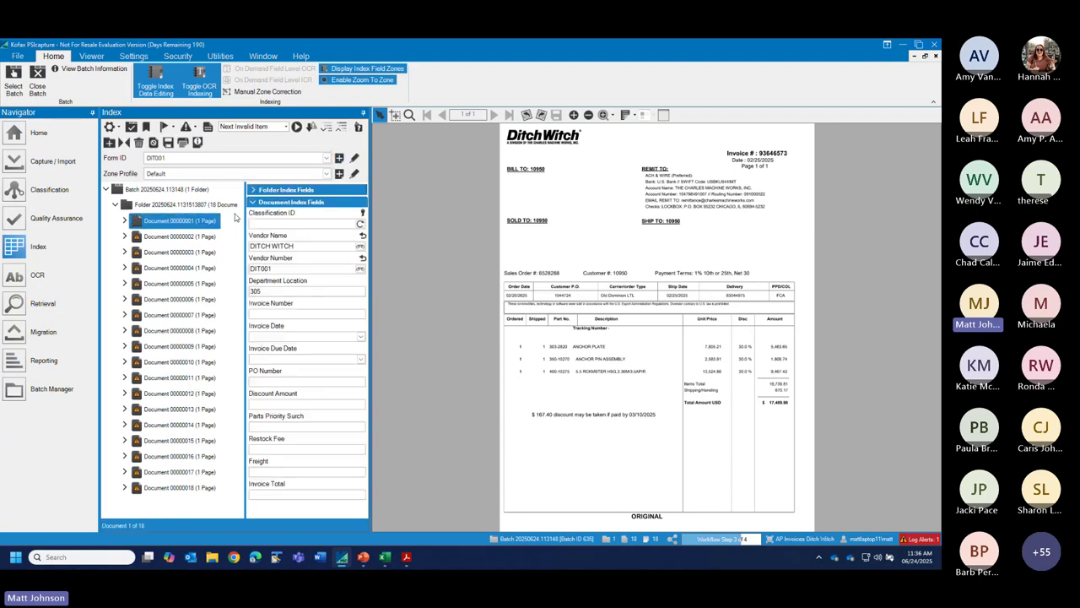
left_click(193, 238, "shift")
left_click(185, 240)
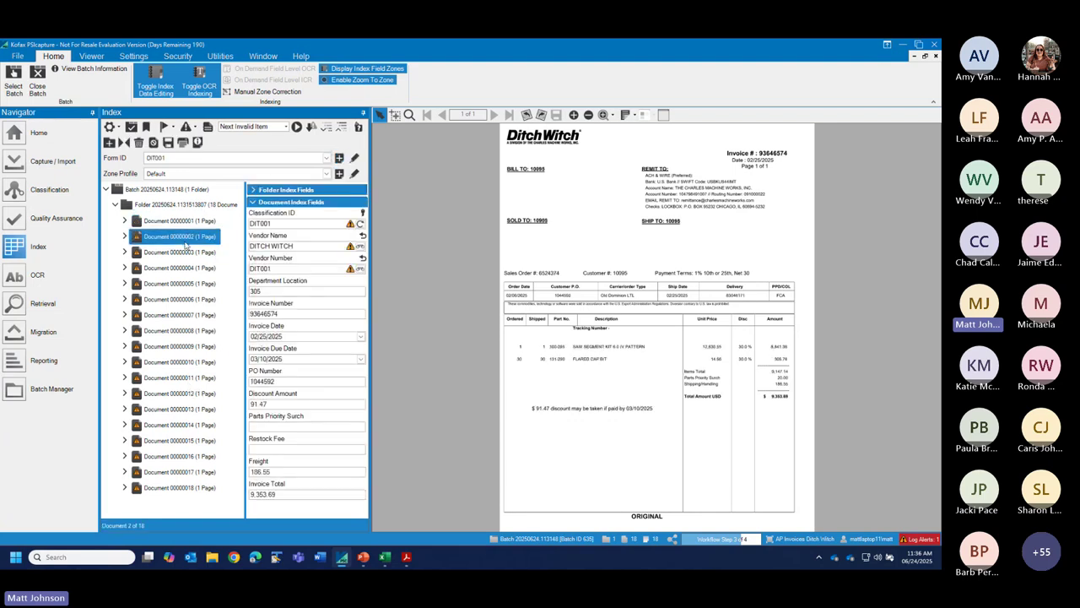
left_click(181, 253, "shift")
left_click(178, 255)
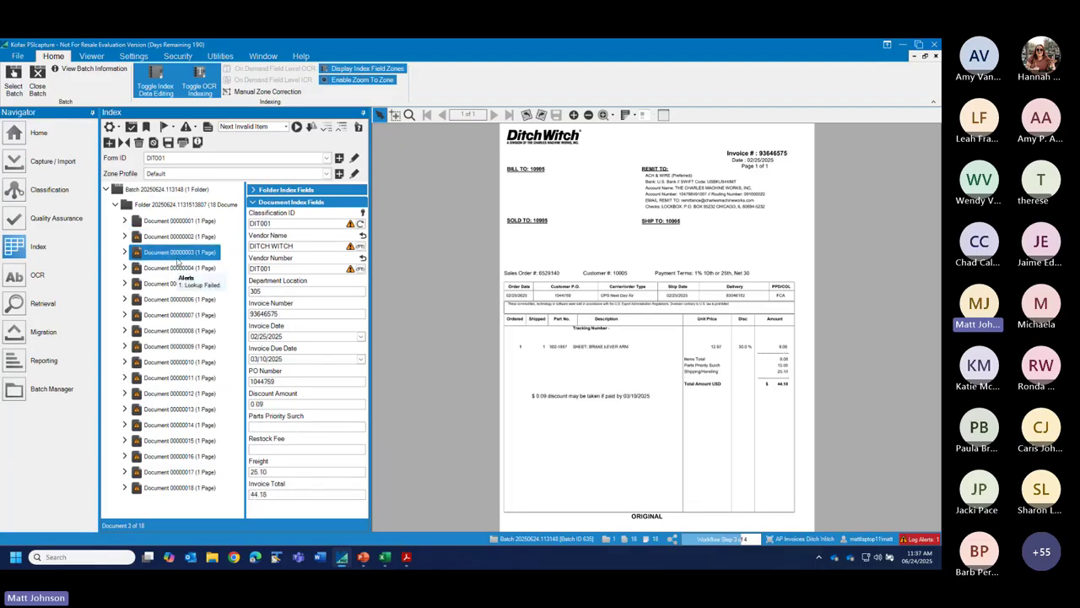
left_click(178, 263)
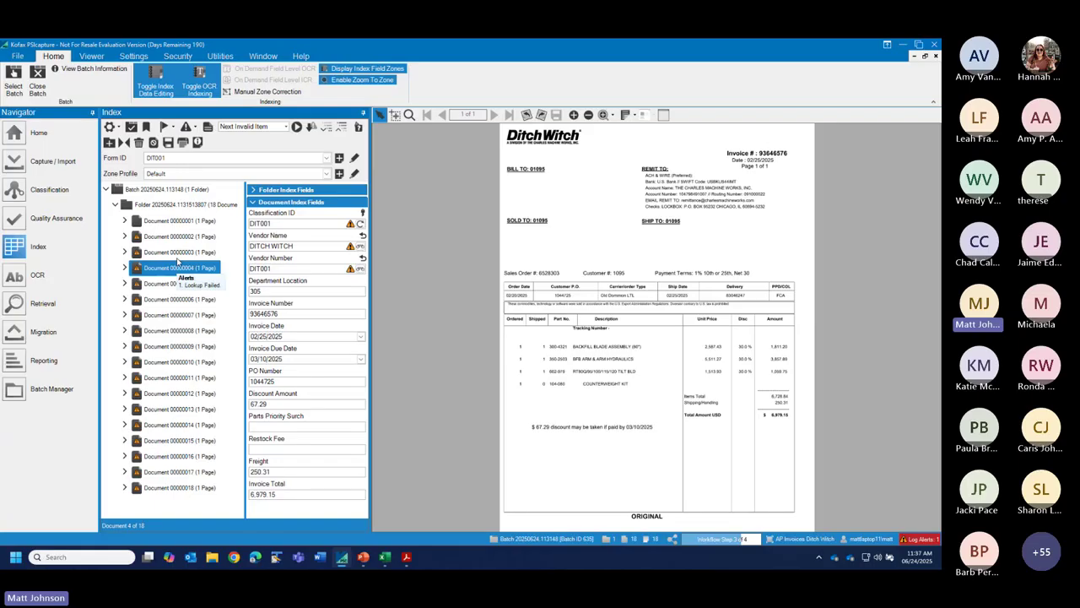
key("Down")
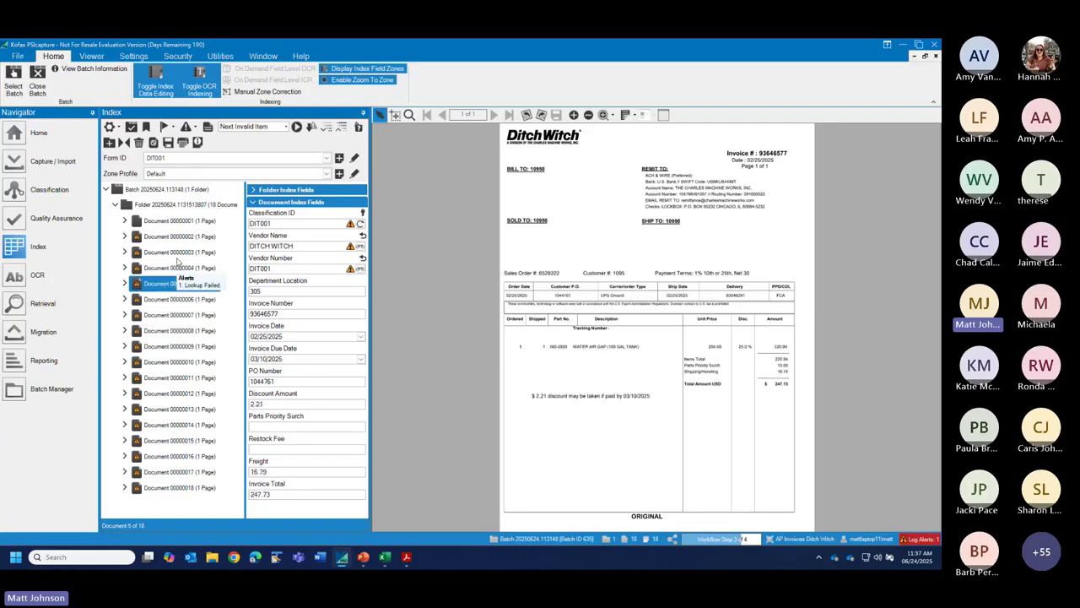
- Step through documents 6 to 15 of the batch and compare their extracted index fields with the invoice images
key("Down")
key("Down")
key("Down")
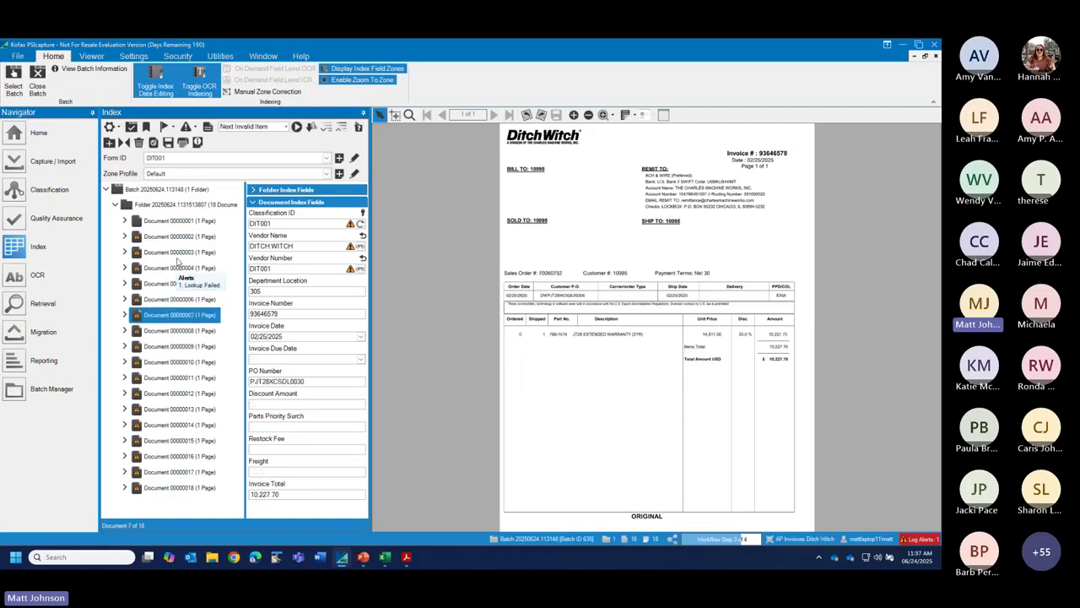
key("Down")
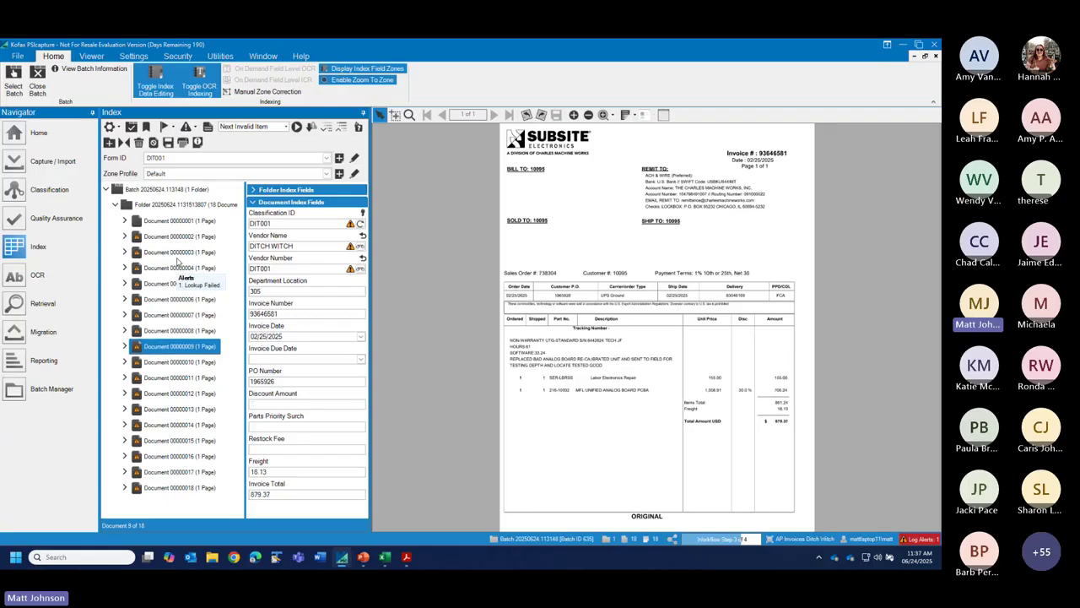
key("Down")
key("Down")
key("Down")
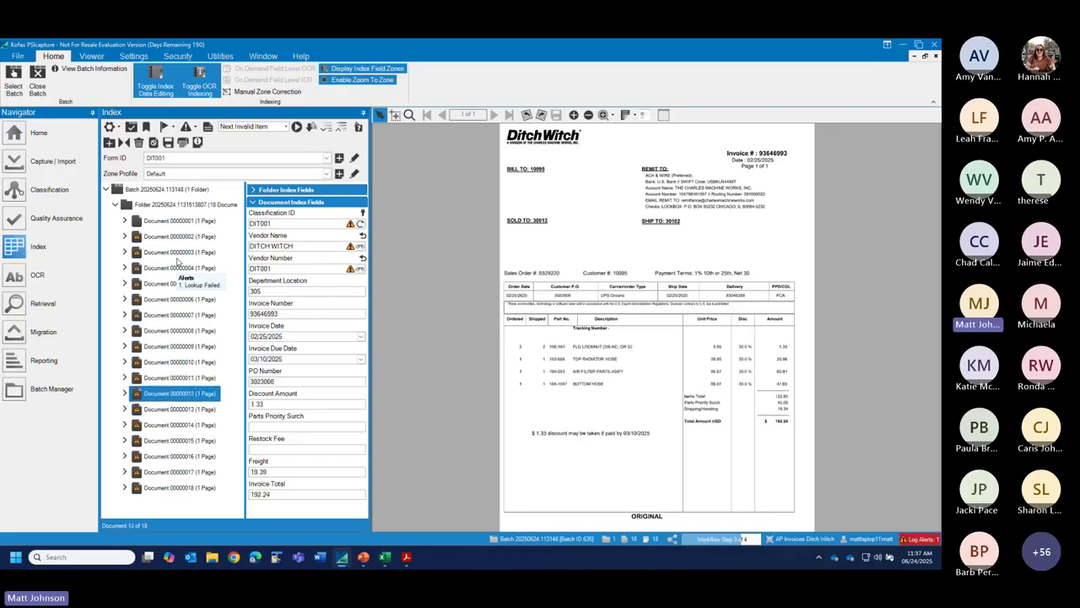
key("Down")
key("Down")
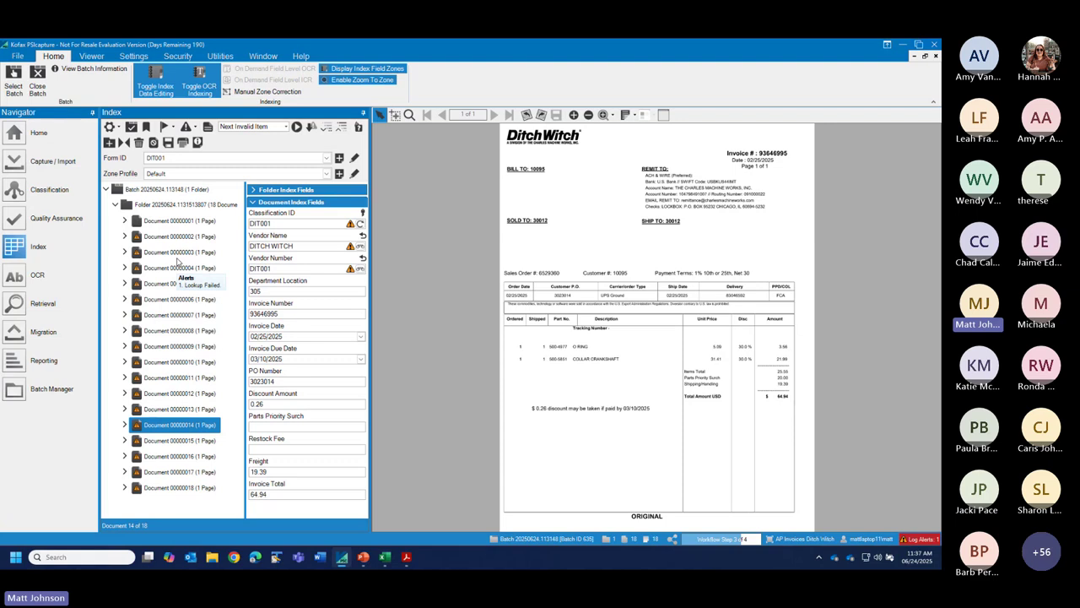
key("Down")
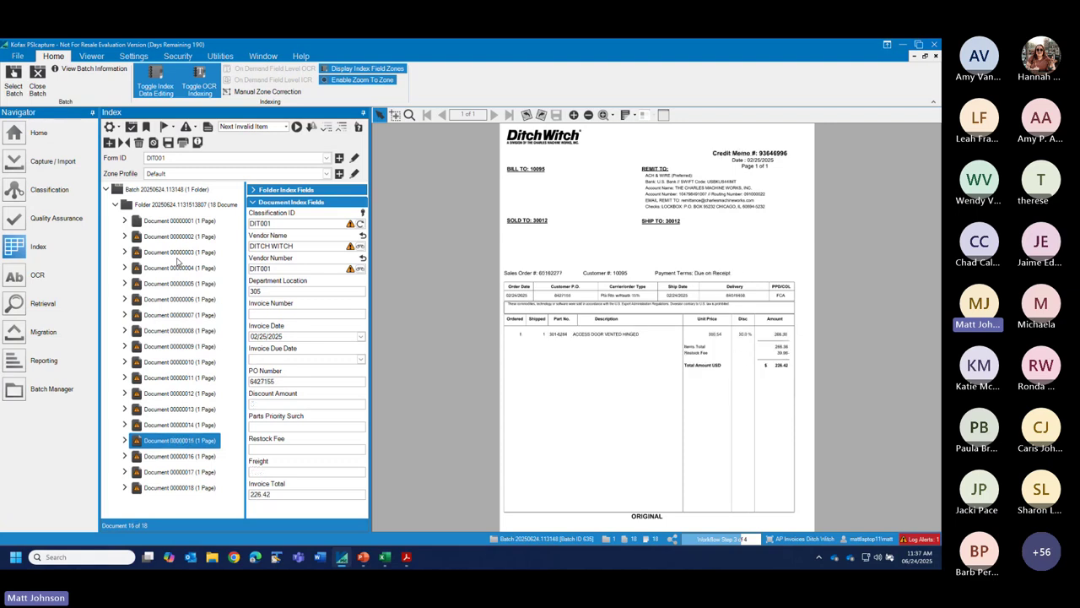
- Edit the DIT001 classification form from document 2 and enlarge the Parts Priority Surch smart zone's search area over the totals area down to the page bottom
left_click(200, 242)
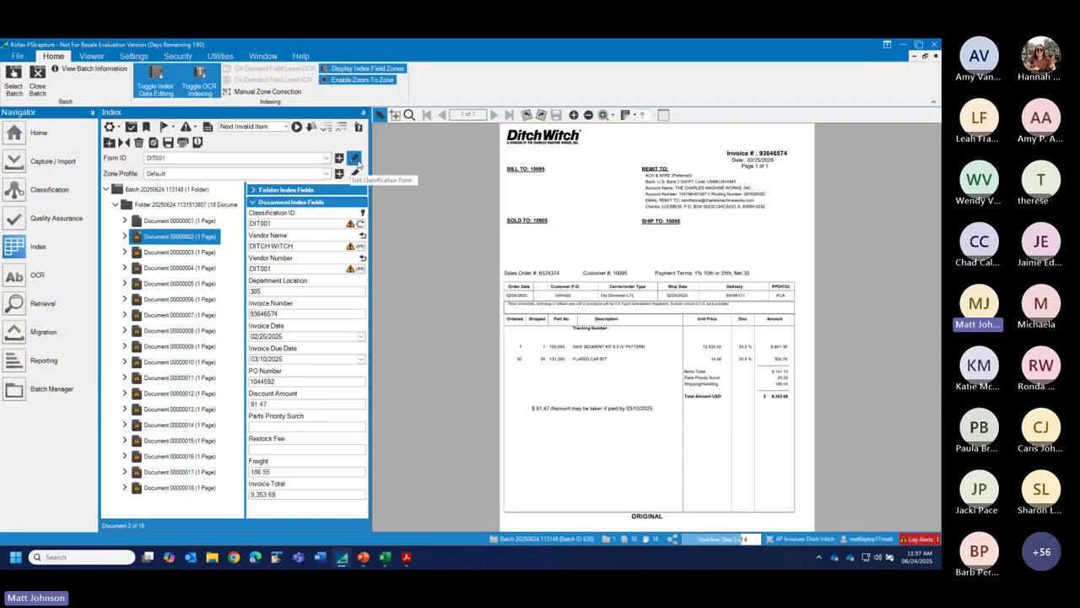
left_click(355, 159)
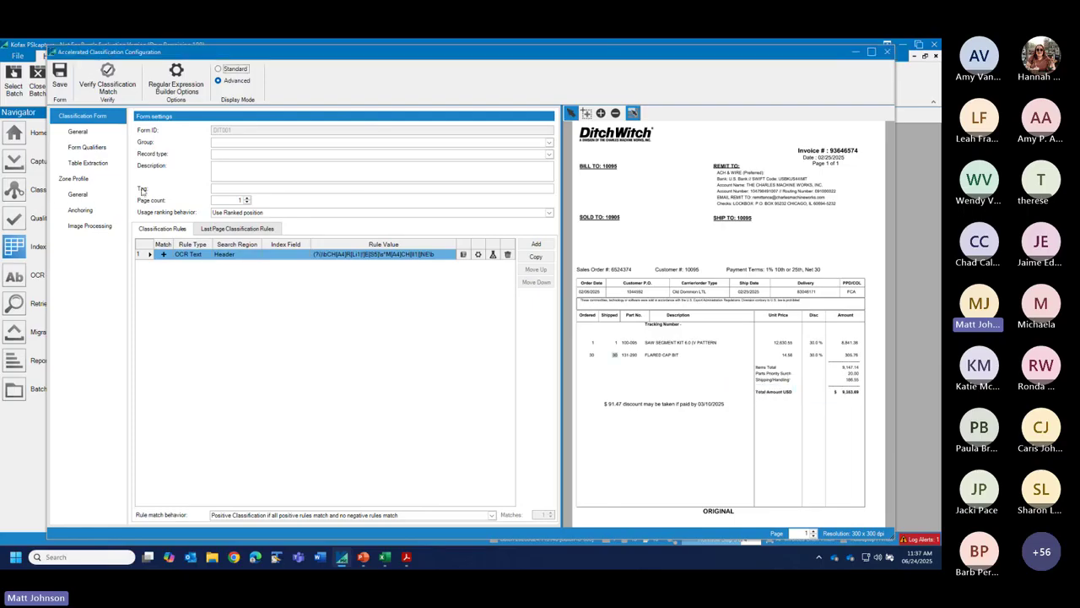
left_click(76, 180)
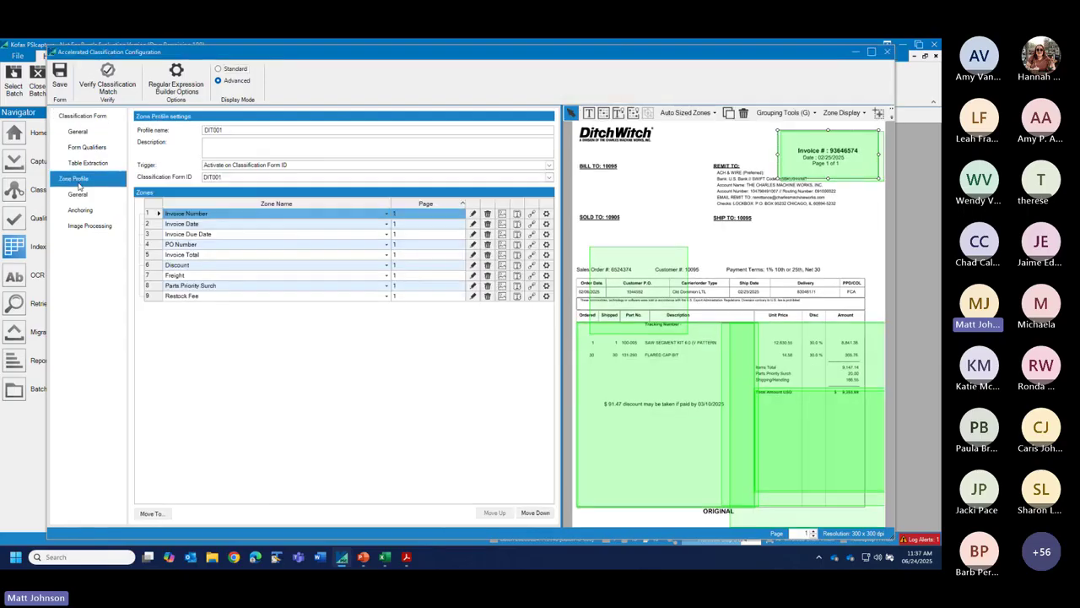
left_click(163, 287)
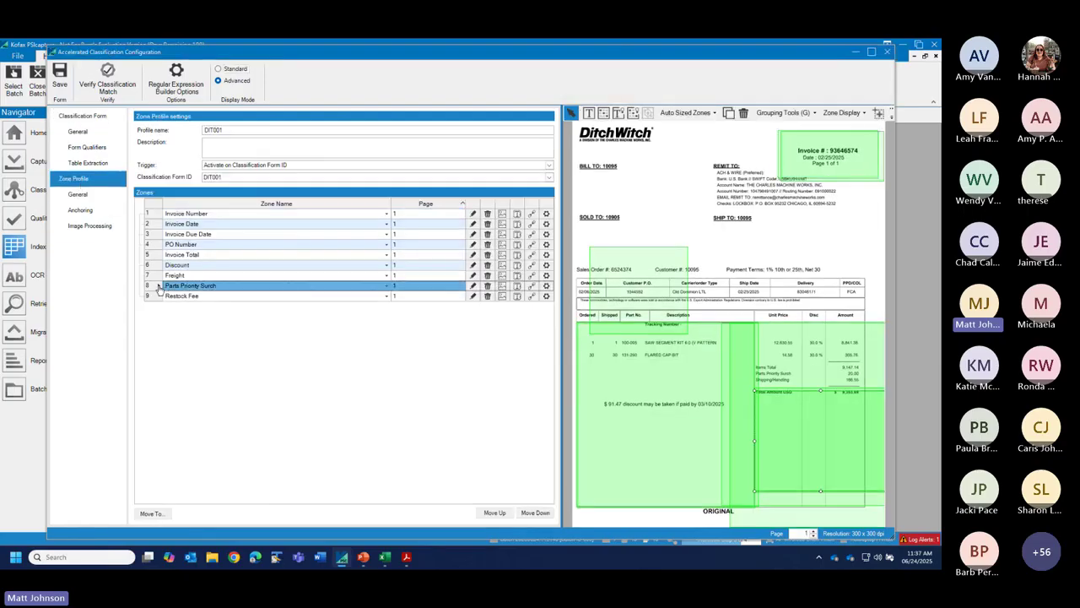
left_click(473, 287)
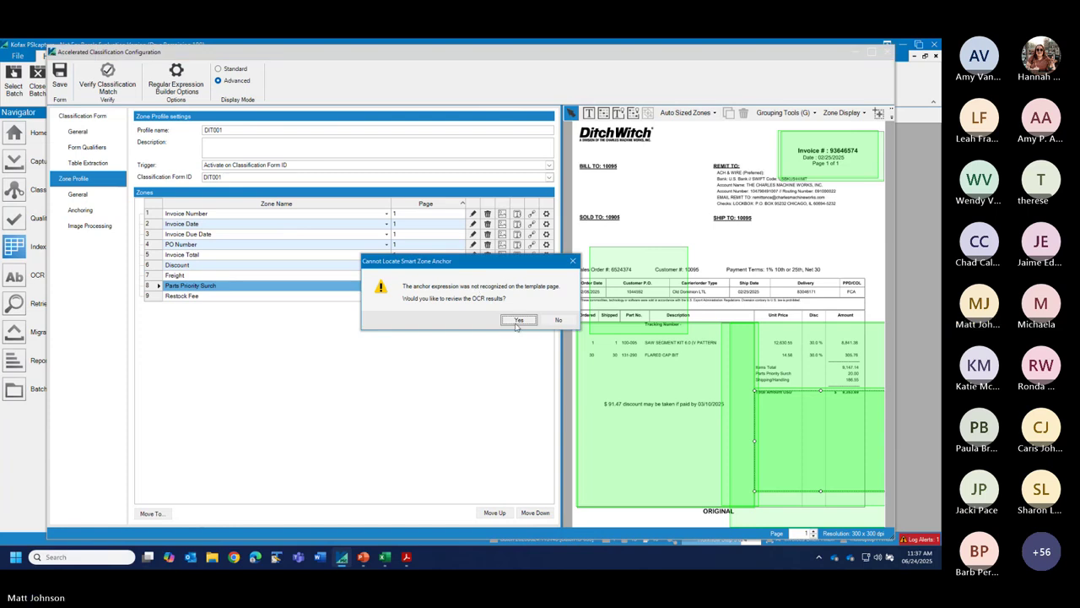
left_click(555, 321)
left_click_drag(800, 445, 750, 365)
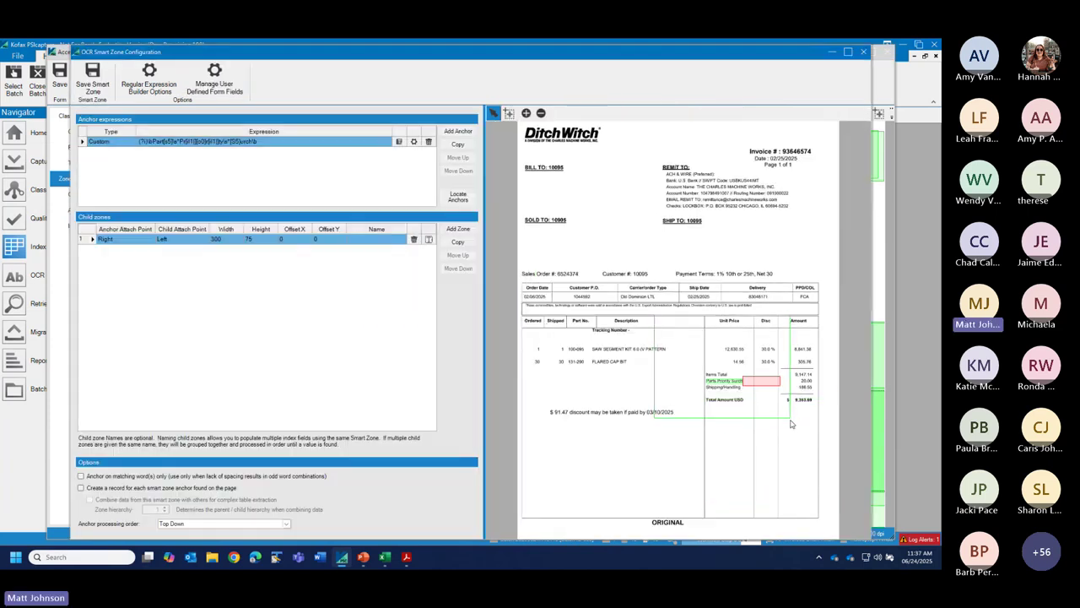
left_click_drag(789, 419, 891, 547)
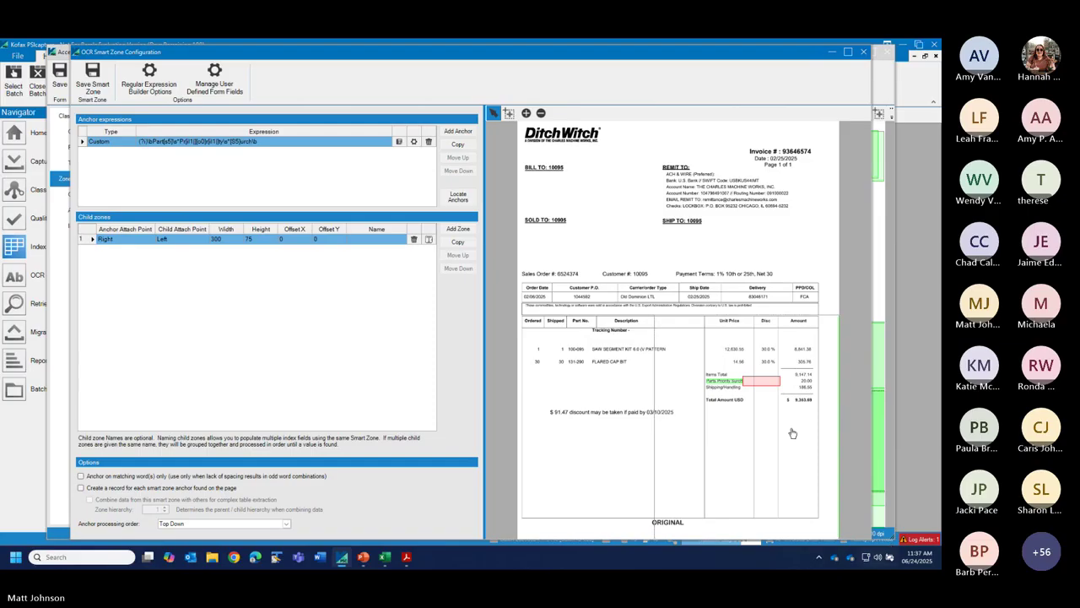
- Place the Parts Priority Surch child zone on the surcharge amount, and save the smart zone and form without running Batch Corrections
left_click_drag(759, 382, 817, 385)
left_click(93, 77)
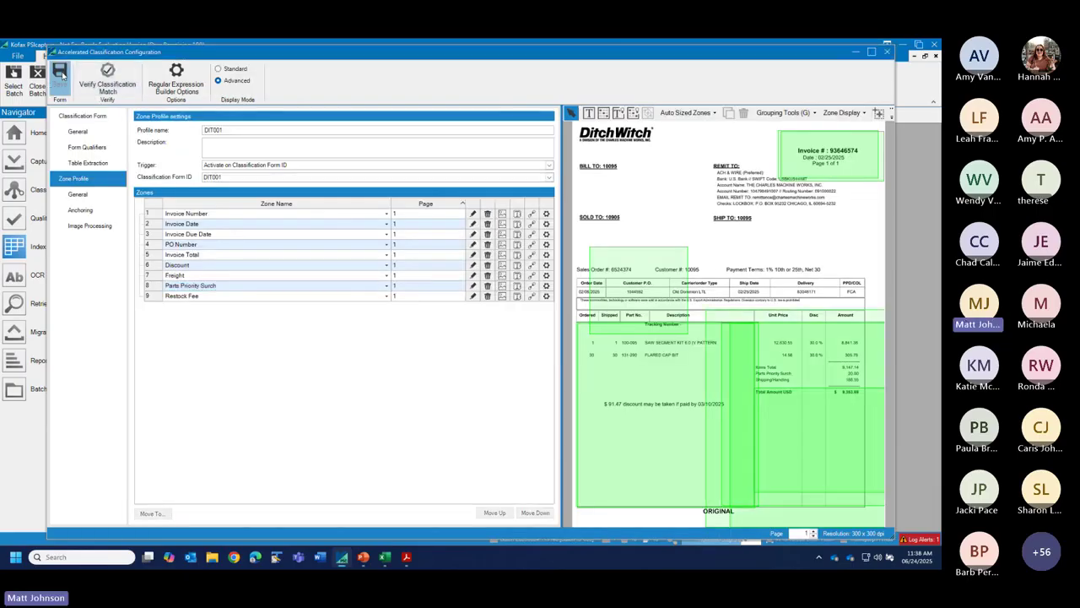
left_click(60, 82)
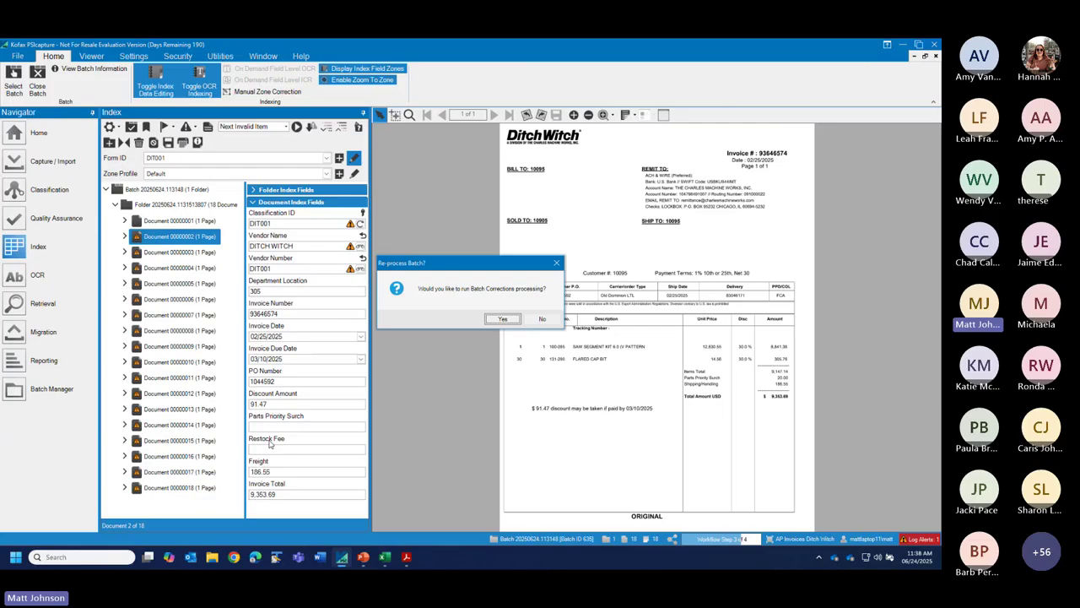
left_click(541, 318)
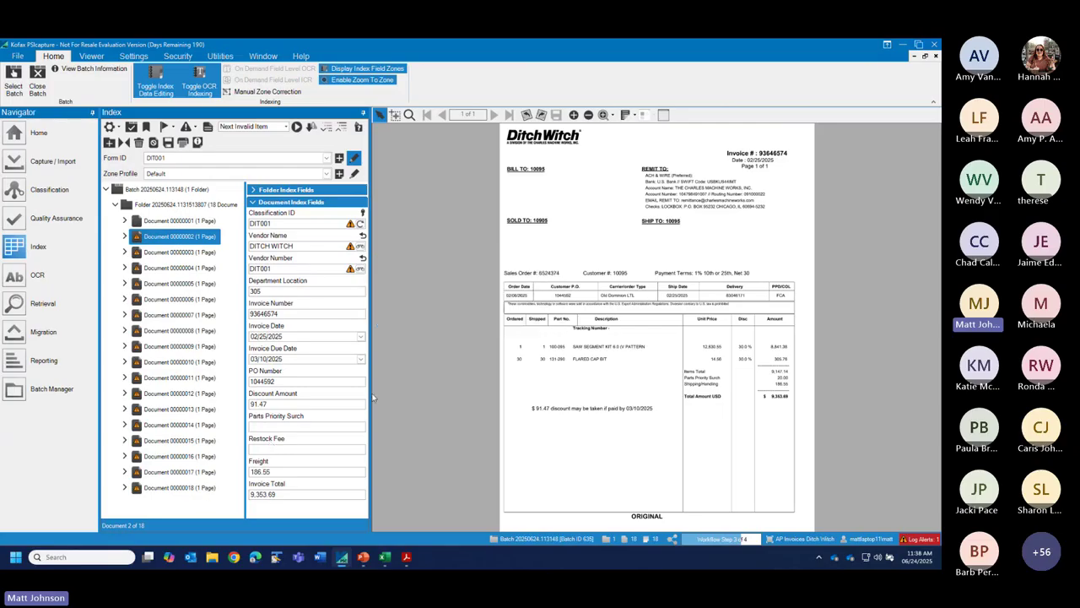
- Edit the DIT001 classification form from document 16 and enlarge the Restock Fee zone over the totals area down to the page bottom
left_click(194, 457)
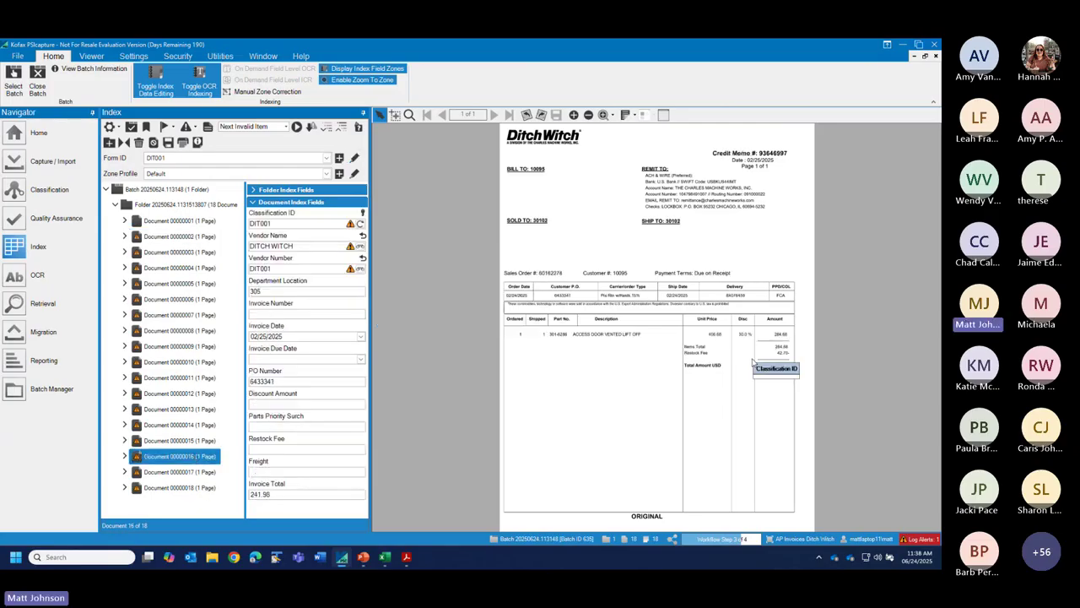
left_click(357, 174)
left_click(603, 325)
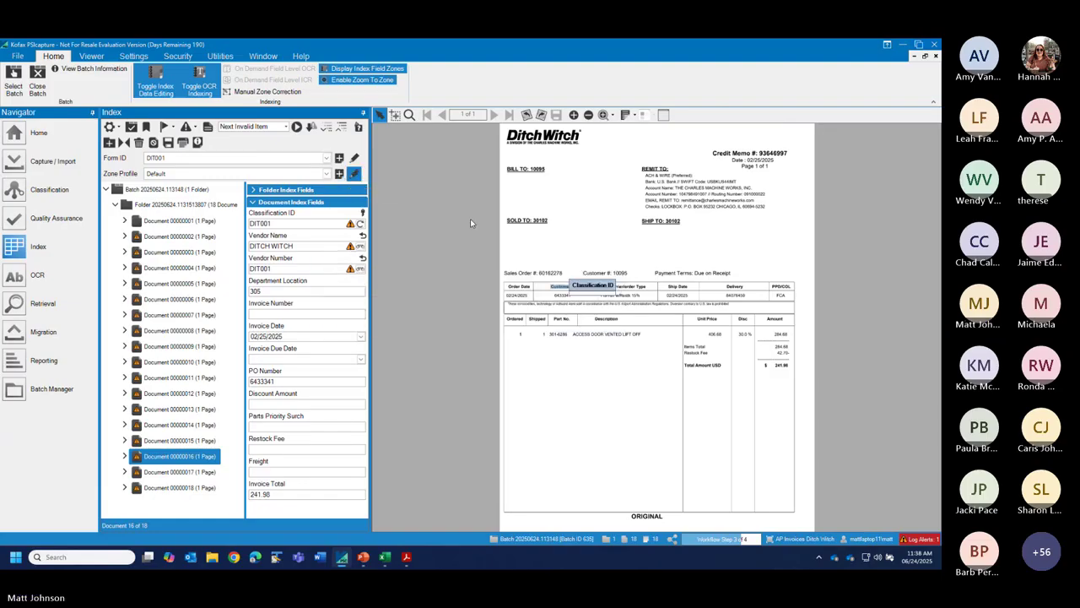
left_click(353, 159)
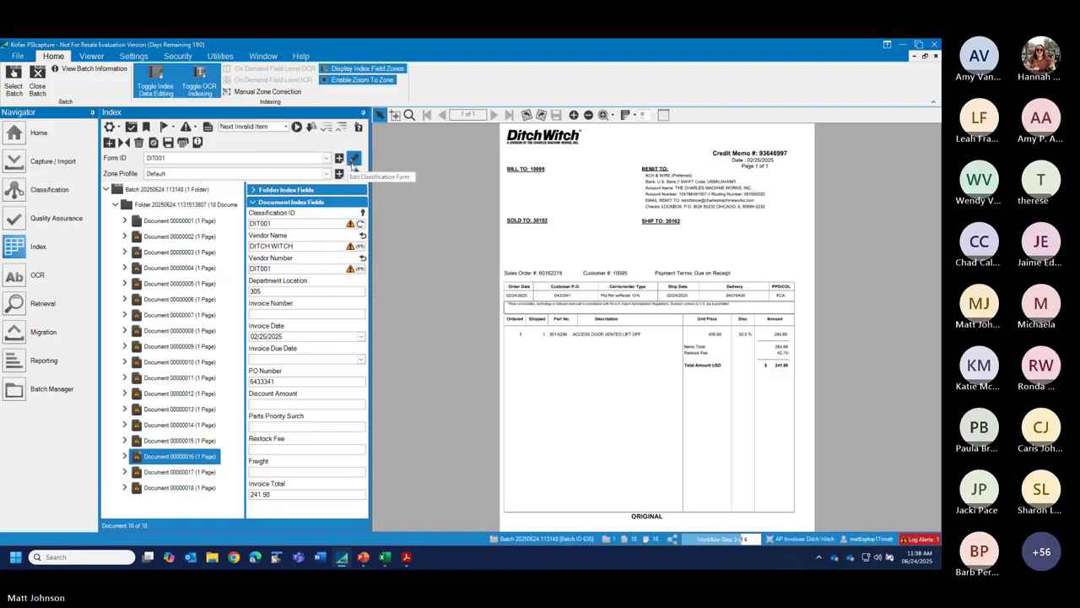
left_click(96, 179)
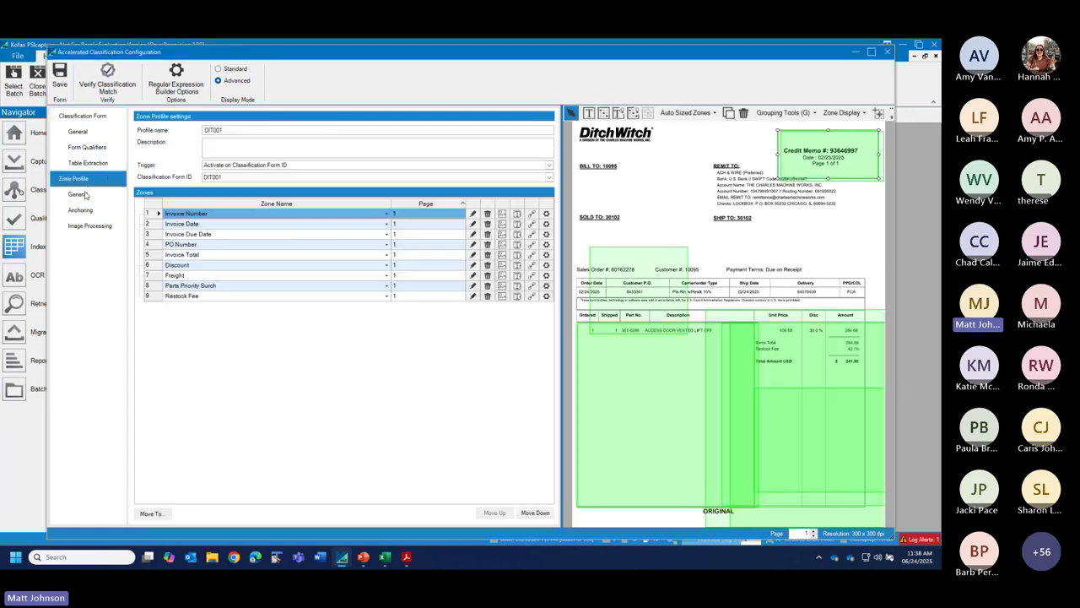
left_click(150, 295)
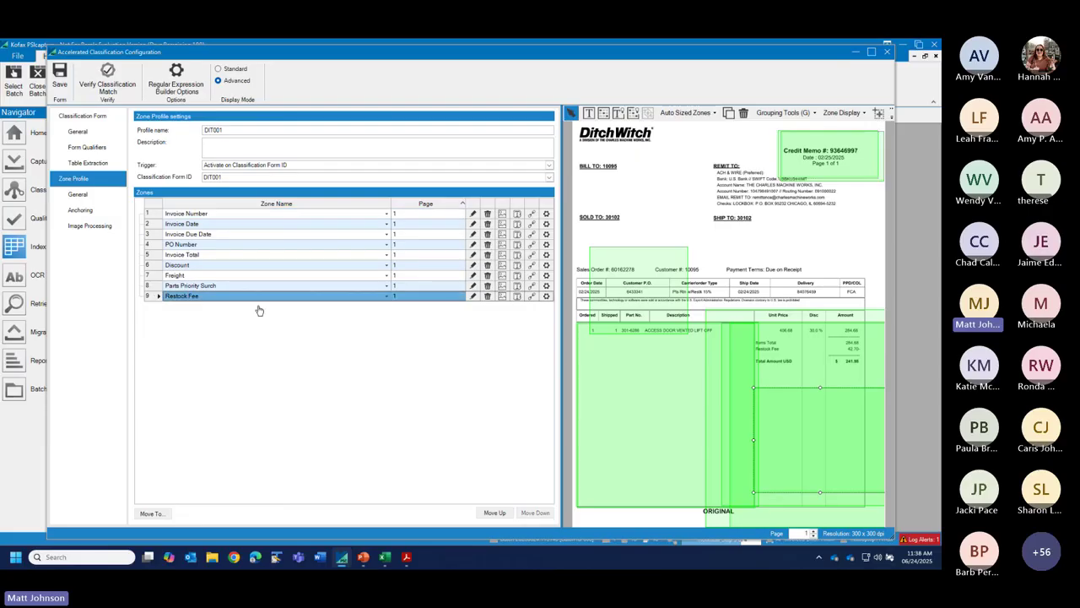
left_click_drag(841, 439, 791, 358)
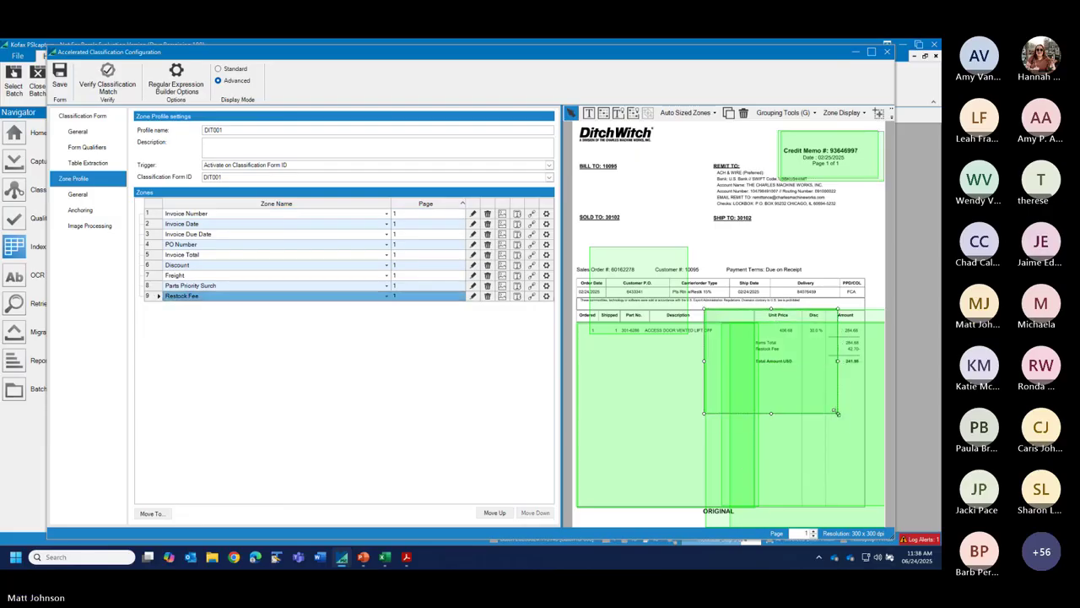
left_click_drag(837, 413, 884, 523)
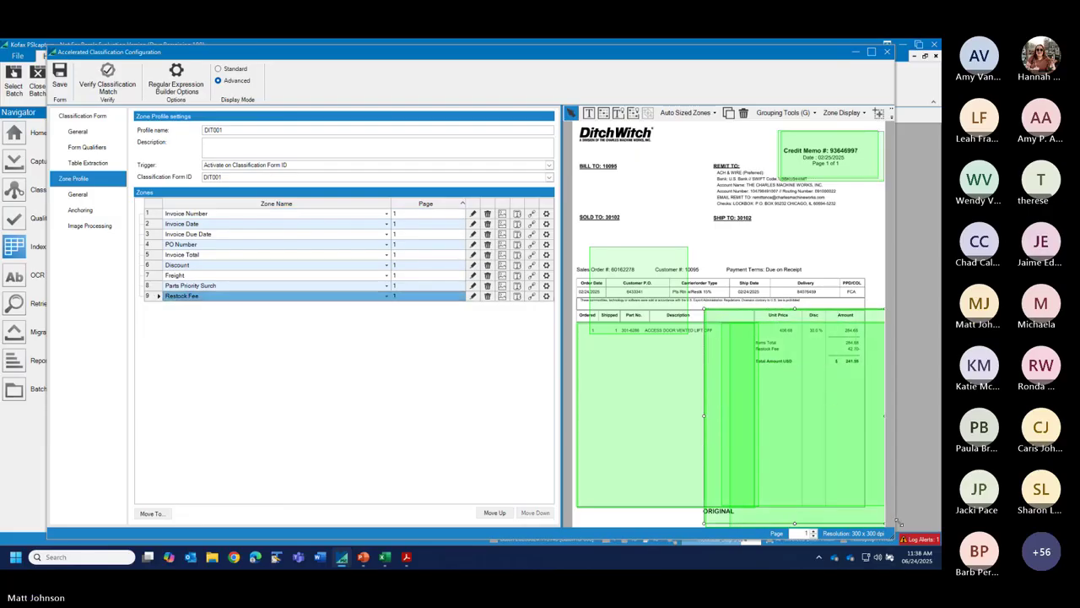
- Place the Restock Fee child zone, about 300 by 44, on the fee amount, and save the smart zone and form without running Batch Corrections
left_click(472, 297)
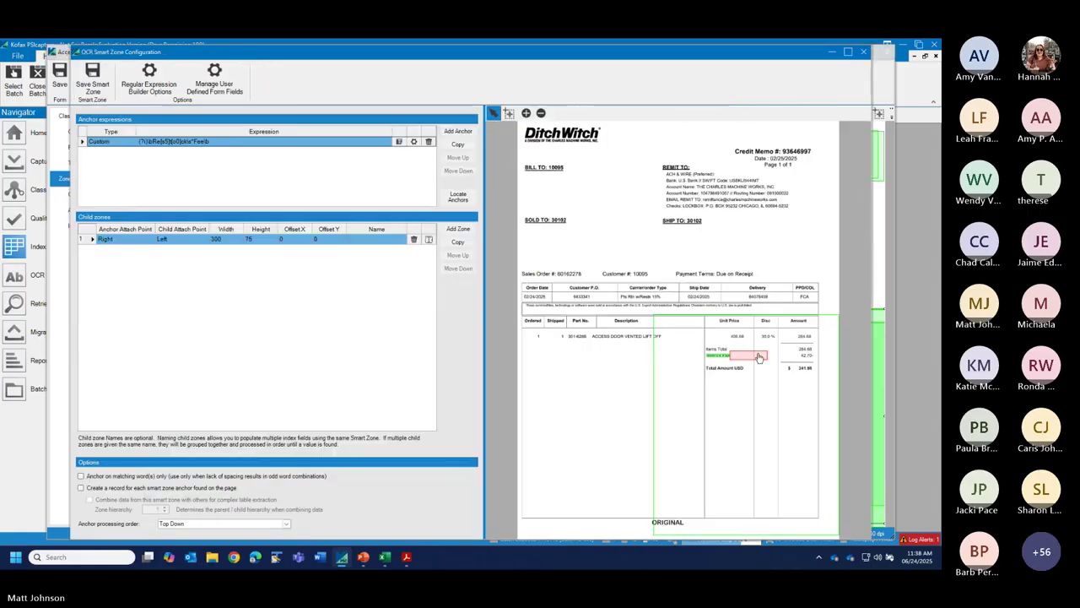
left_click_drag(759, 358, 818, 358)
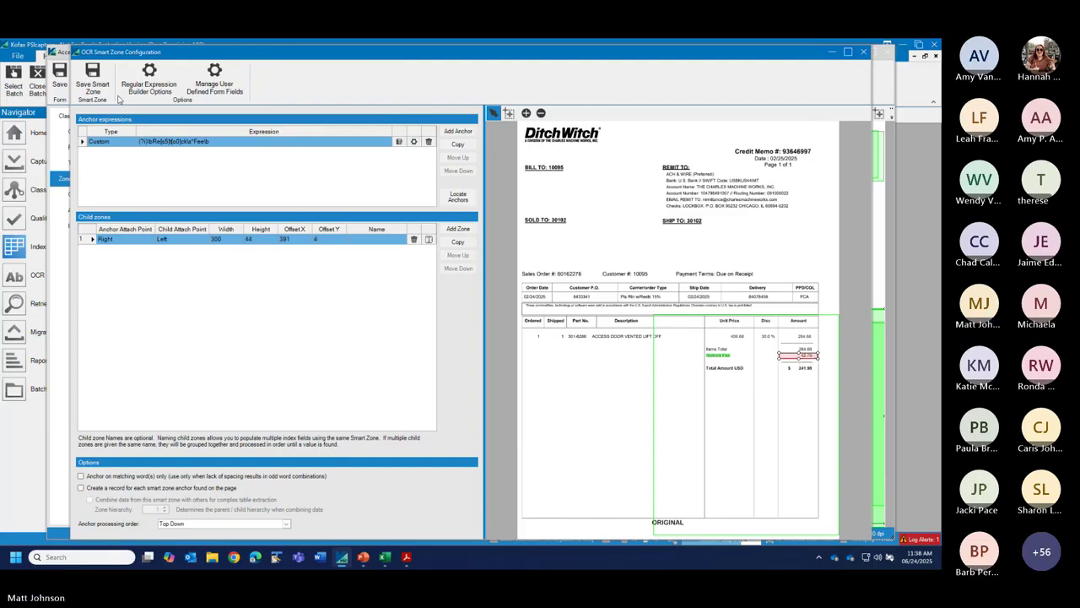
left_click(93, 83)
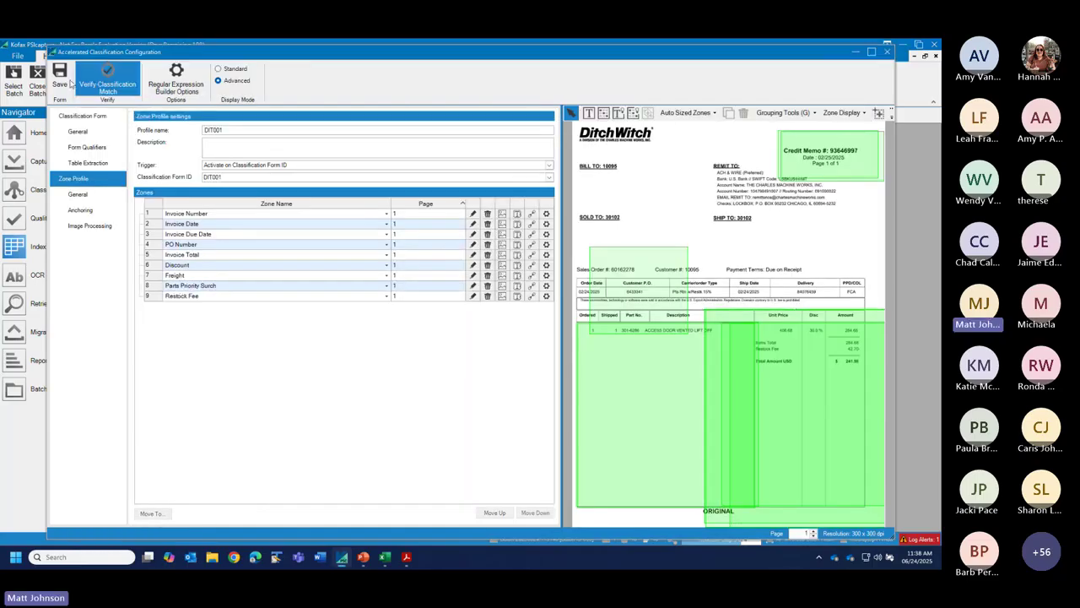
left_click(59, 81)
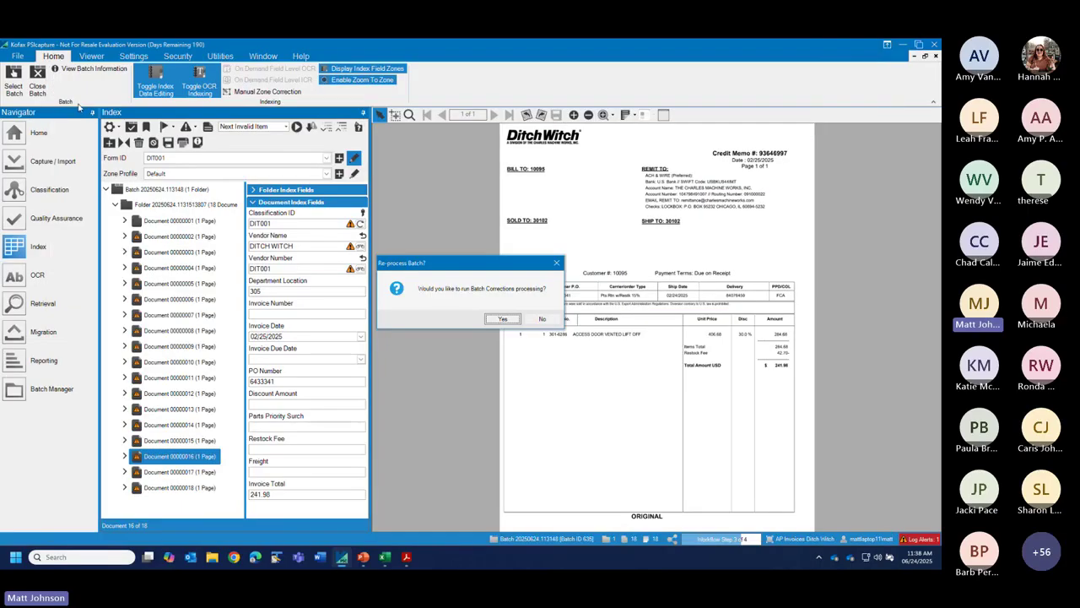
left_click(543, 319)
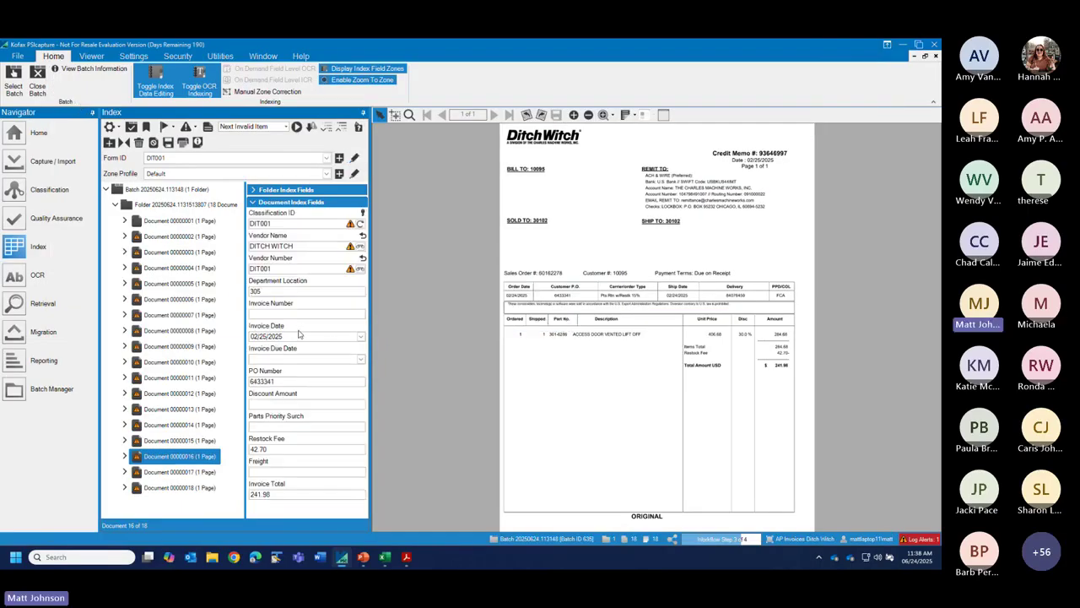
- Review documents 7 to 9 and compare their freight, discount and total index fields with the invoice images
left_click(194, 316)
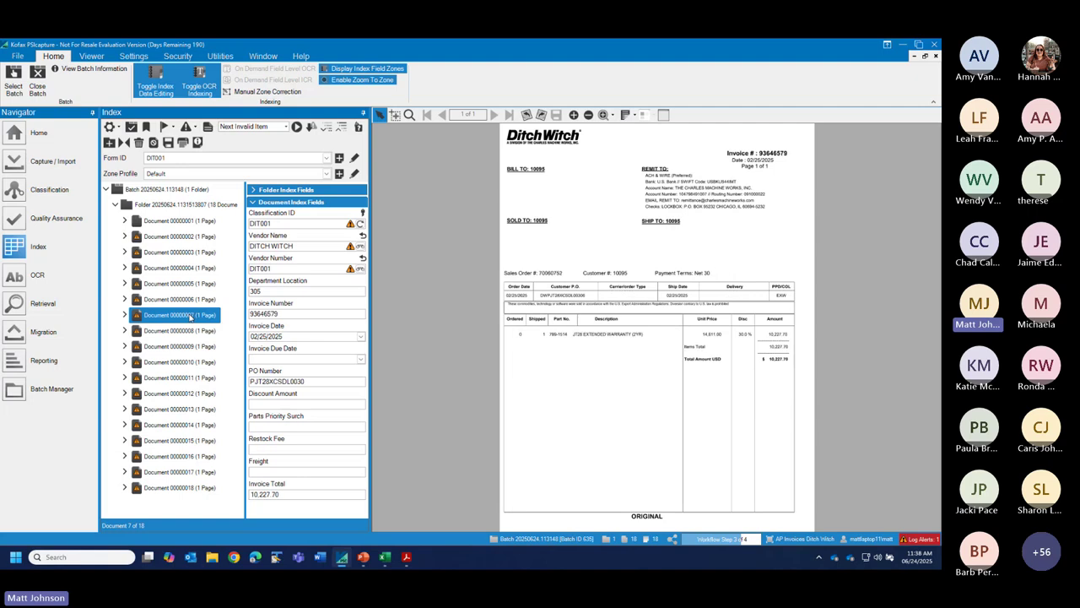
key("Down")
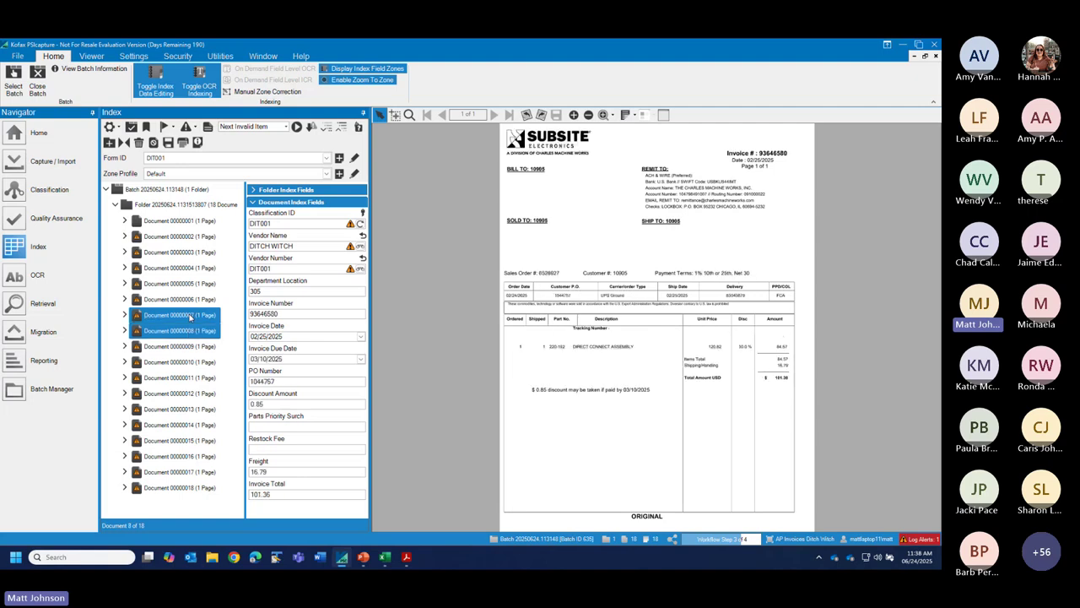
key("Down")
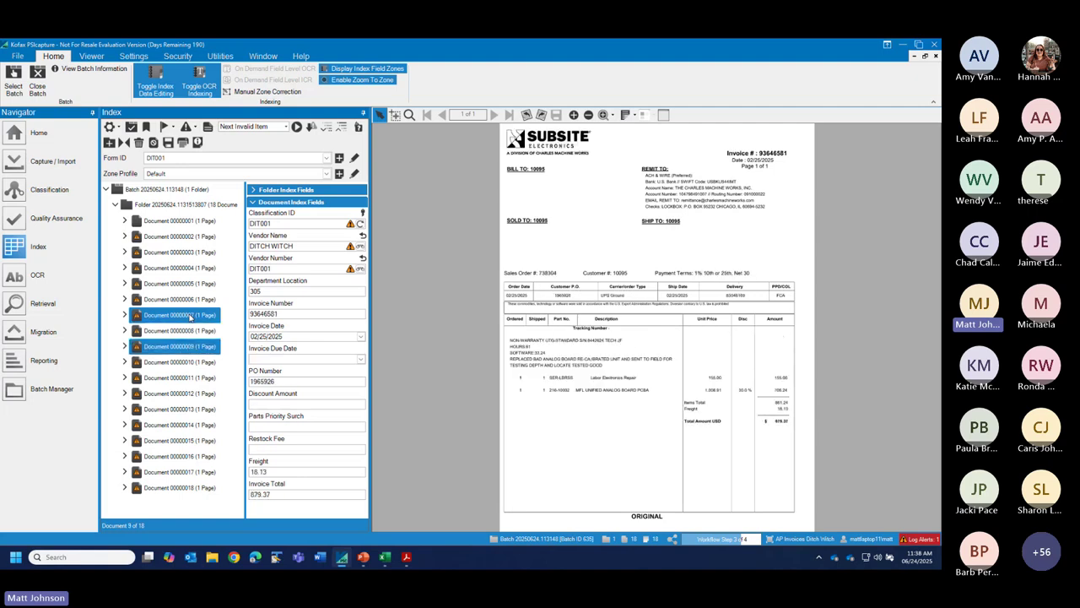
key("Up")
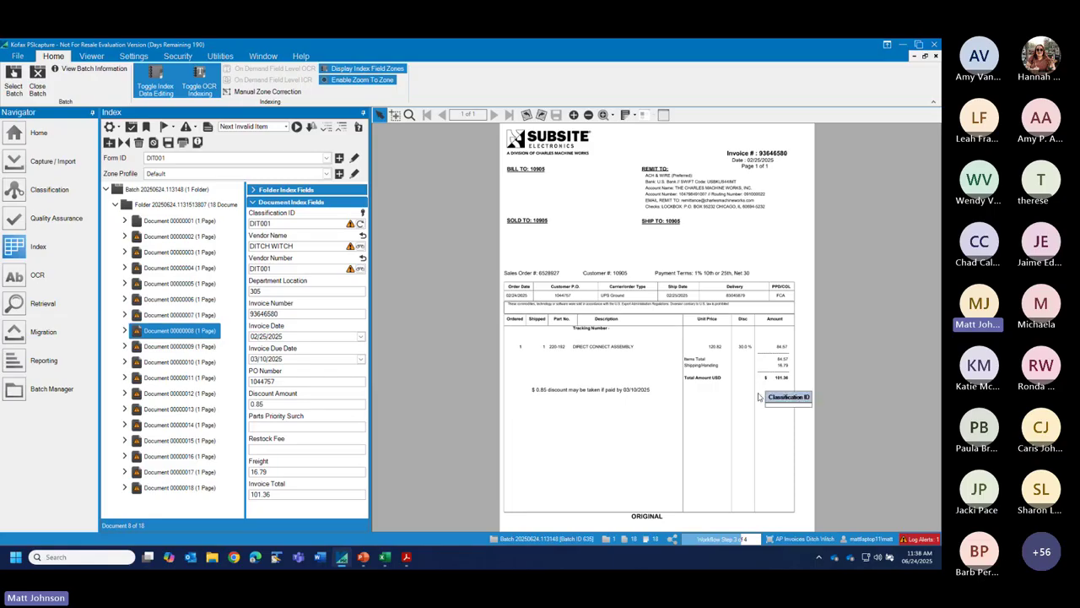
left_click(199, 349)
left_click(188, 362)
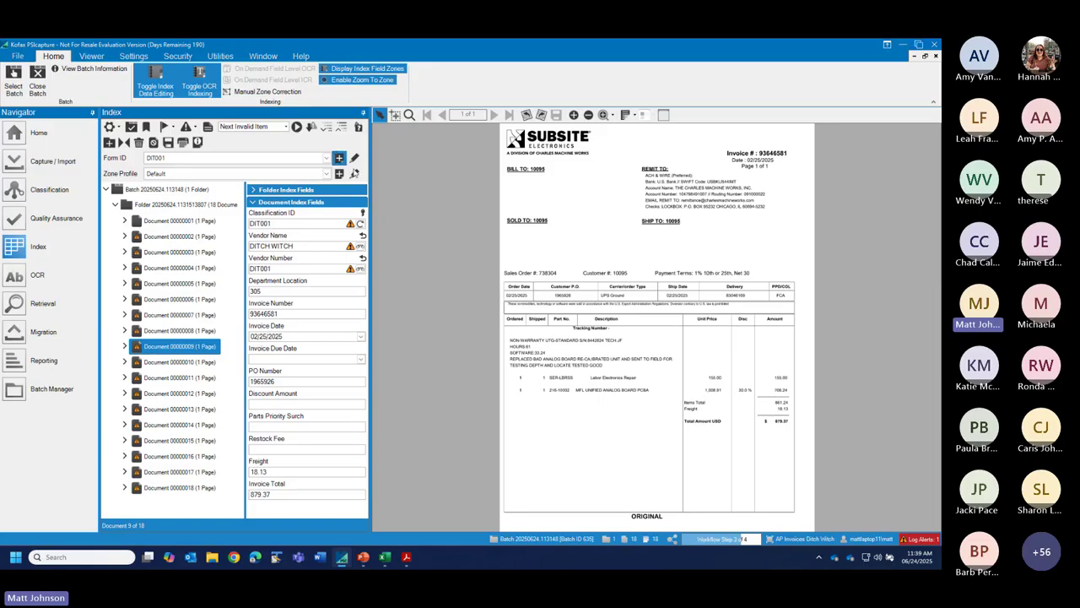
- Edit the DIT001 classification form from document 9 and open the Freight smart zone's configuration
left_click(355, 158)
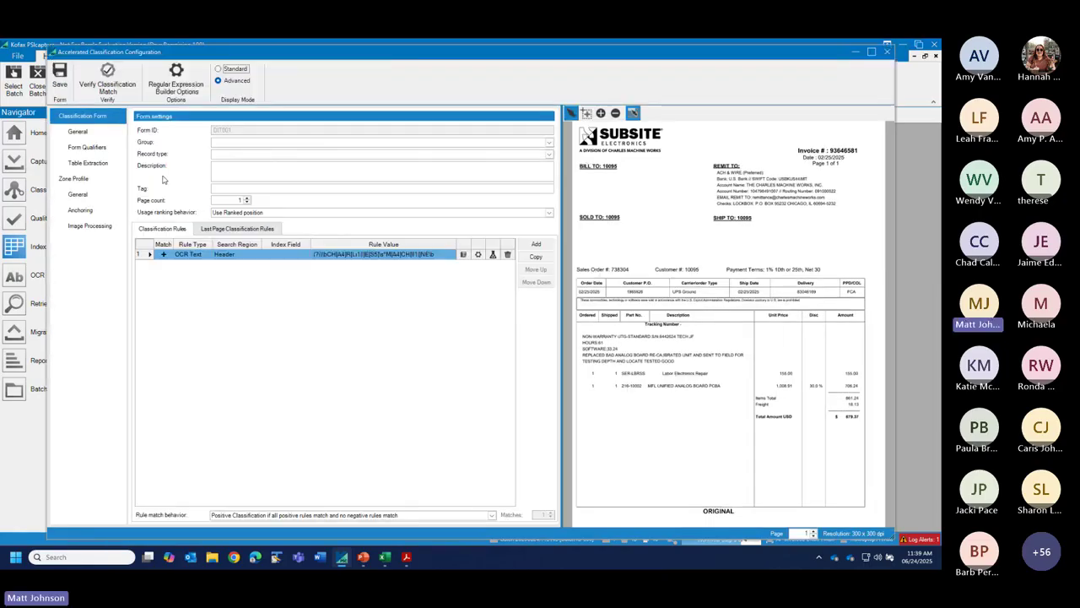
left_click(85, 195)
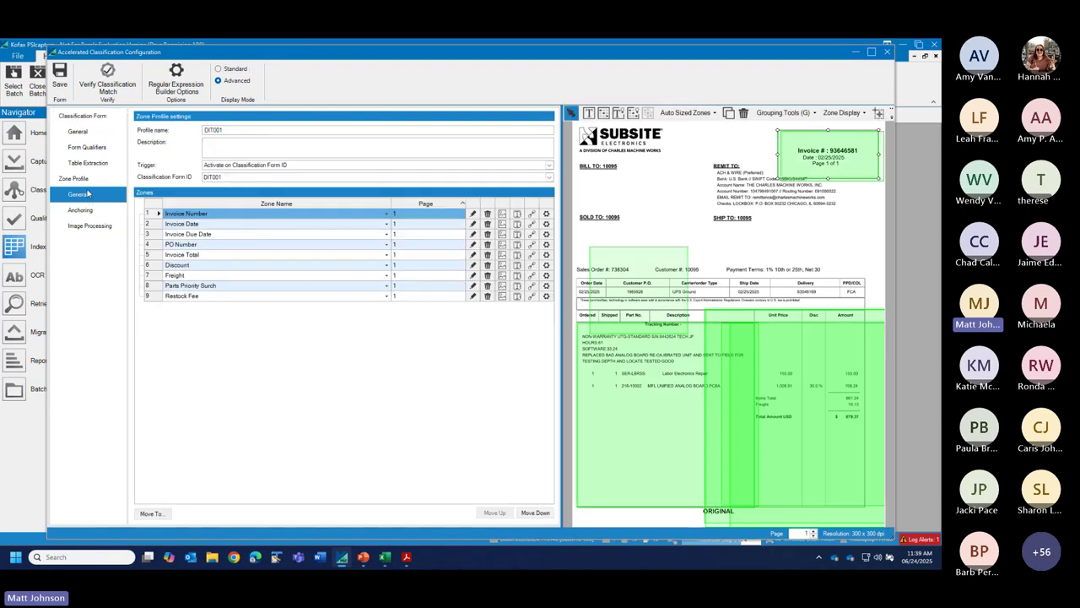
left_click(152, 279)
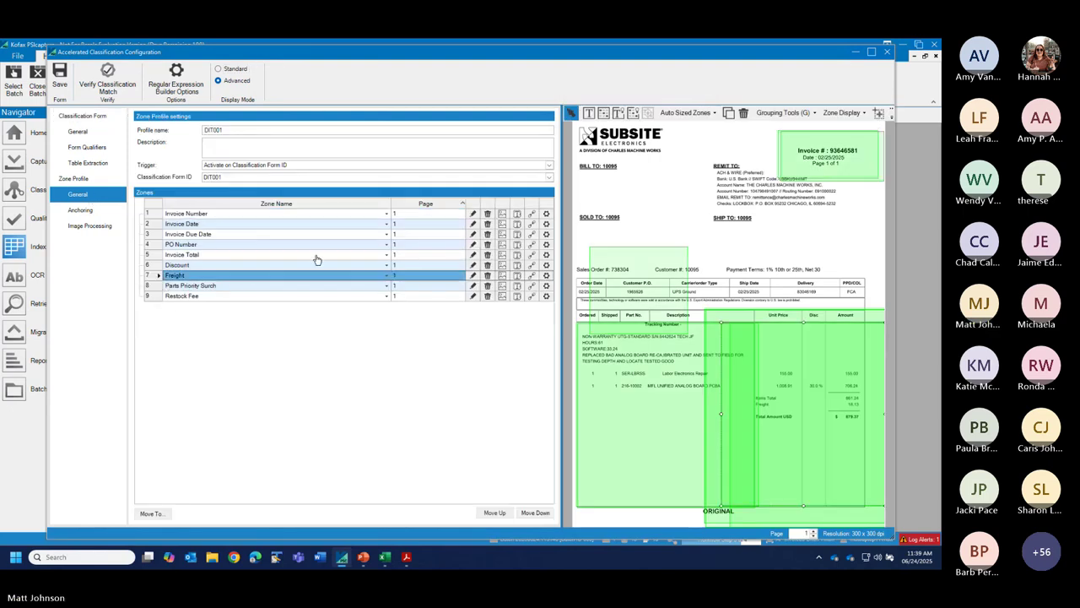
left_click(472, 276)
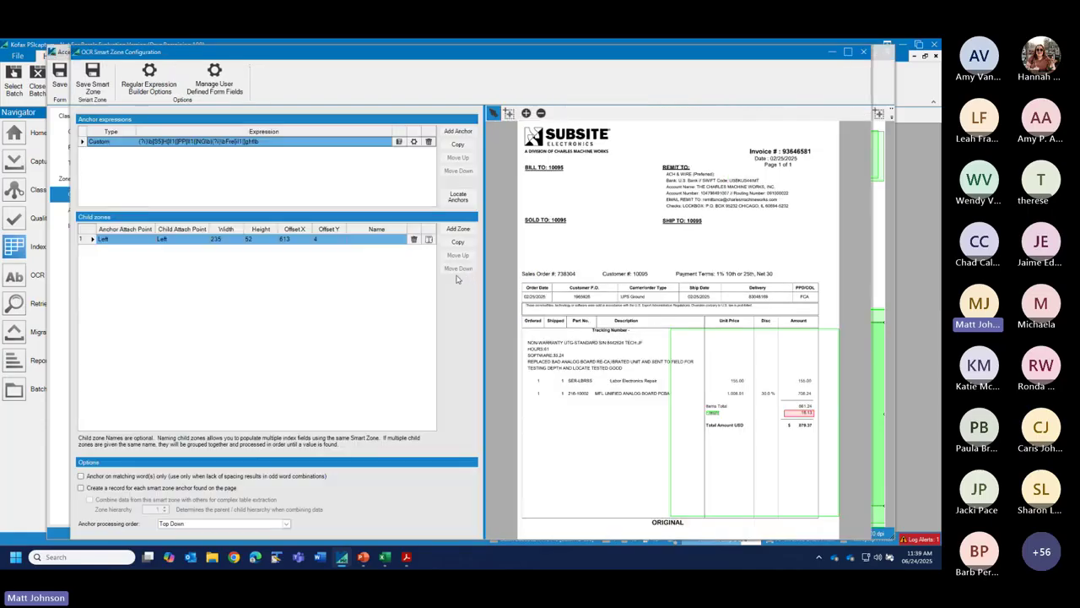
- Remove the Freight alternative from the zone's custom anchor expression, leaving only the SHIPPING pattern, and decline the OCR results review
left_click(413, 143)
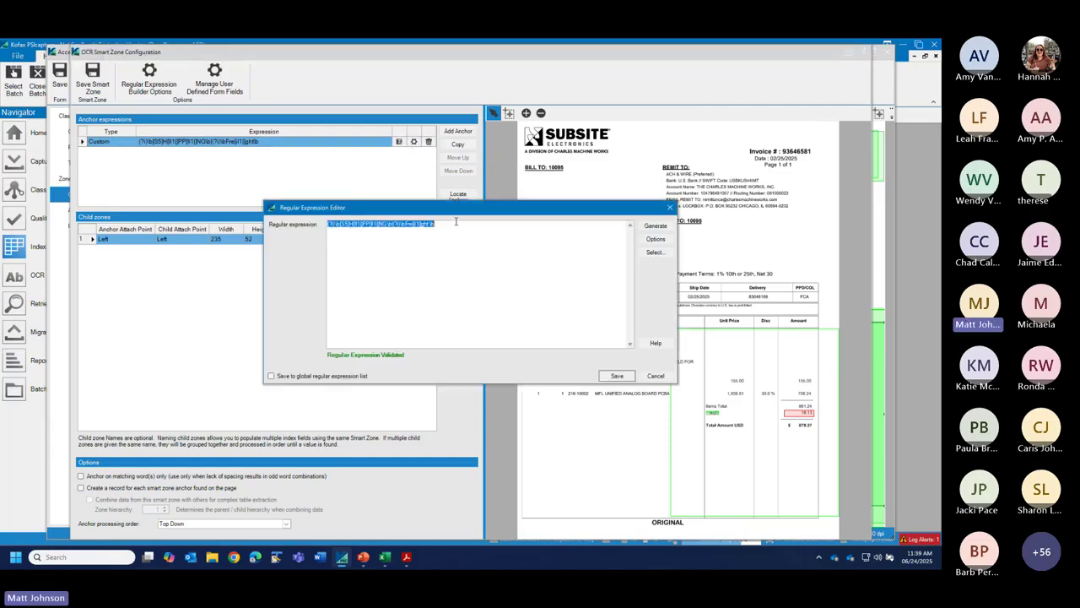
left_click_drag(459, 225, 392, 221)
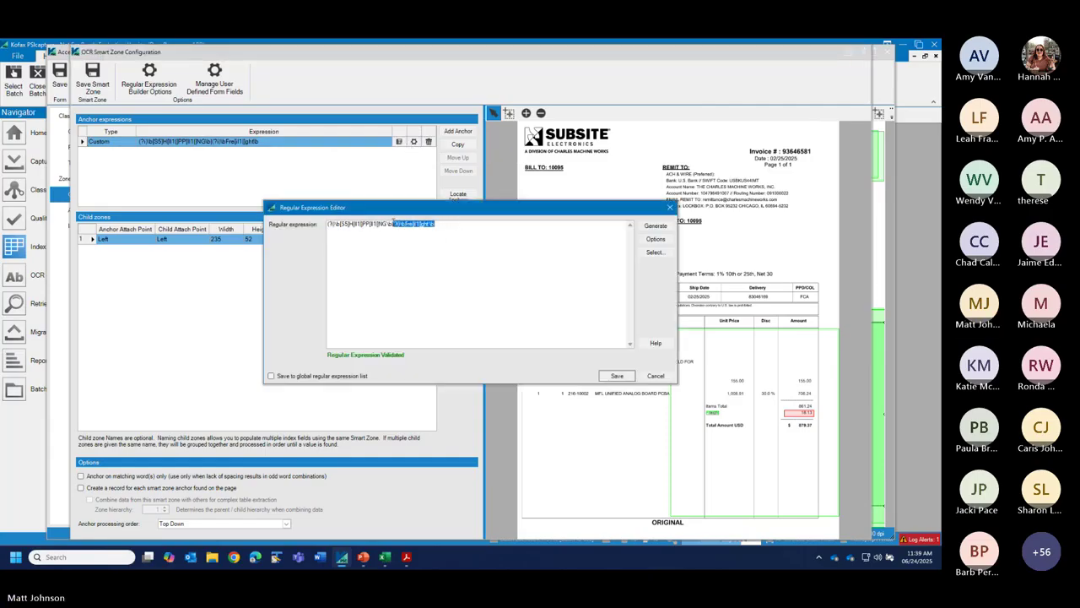
key("BackSpace")
left_click(616, 377)
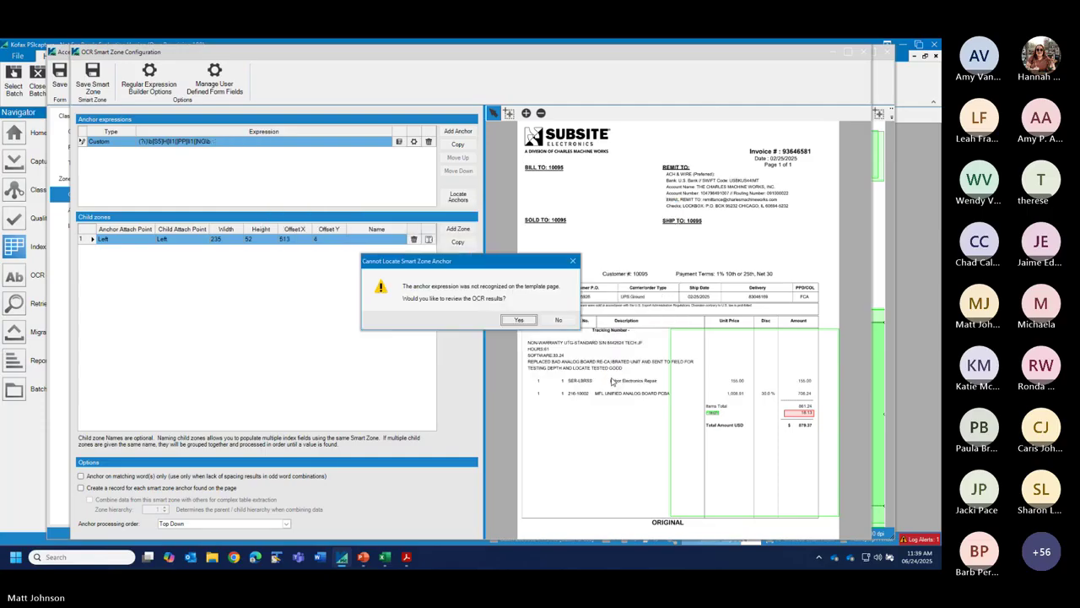
left_click(548, 324)
left_click(548, 324)
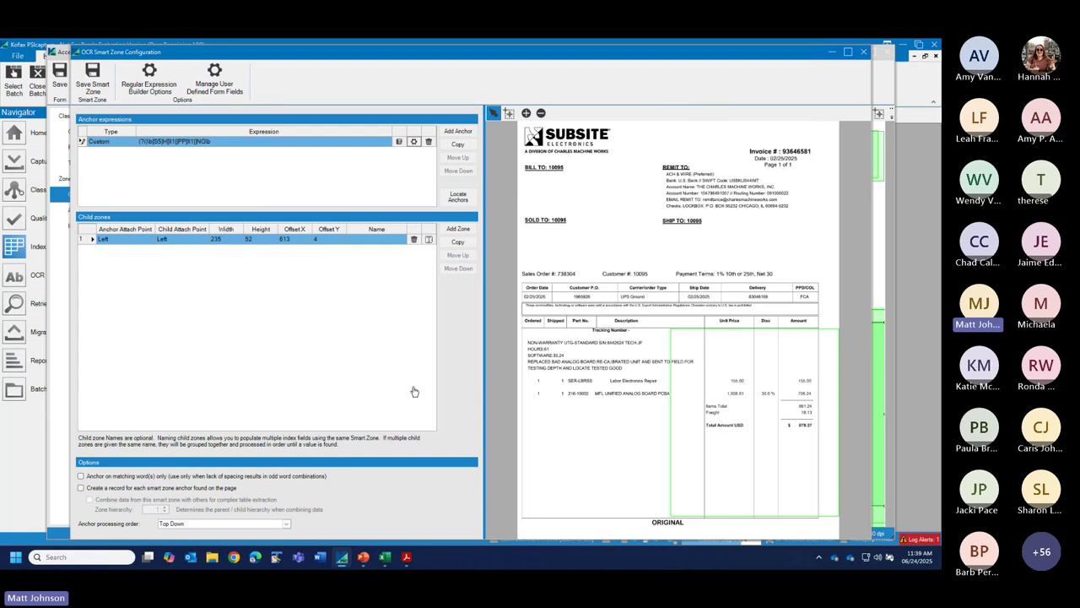
- Rebuild the custom anchor expression by generating a pattern from FREIGHT, adding the SHIPPING pattern as an alternative, and saving it
left_click(413, 141)
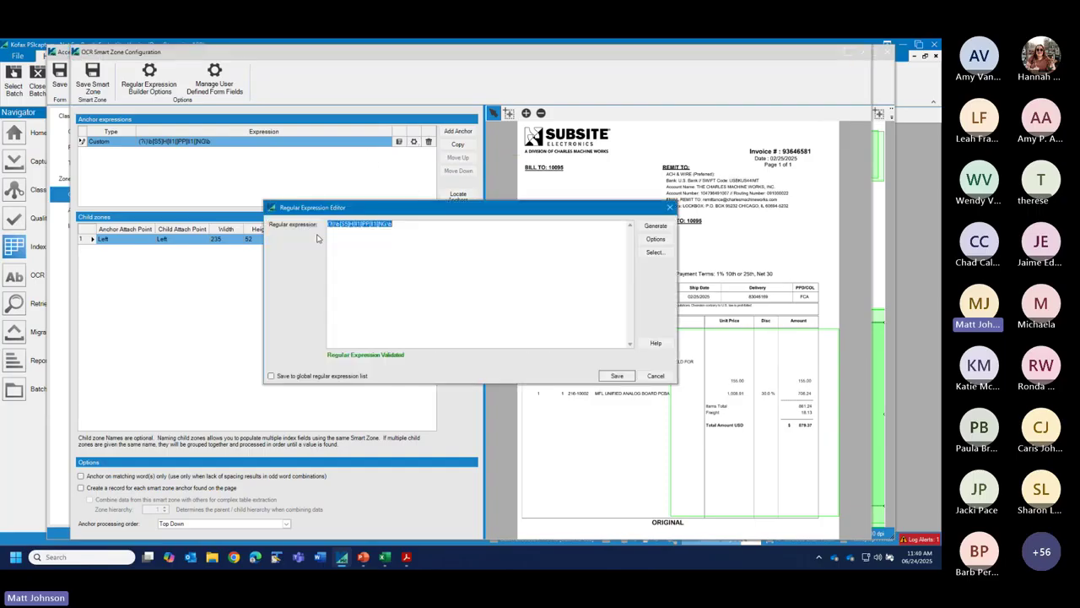
key("Delete")
type("fREIGHT")
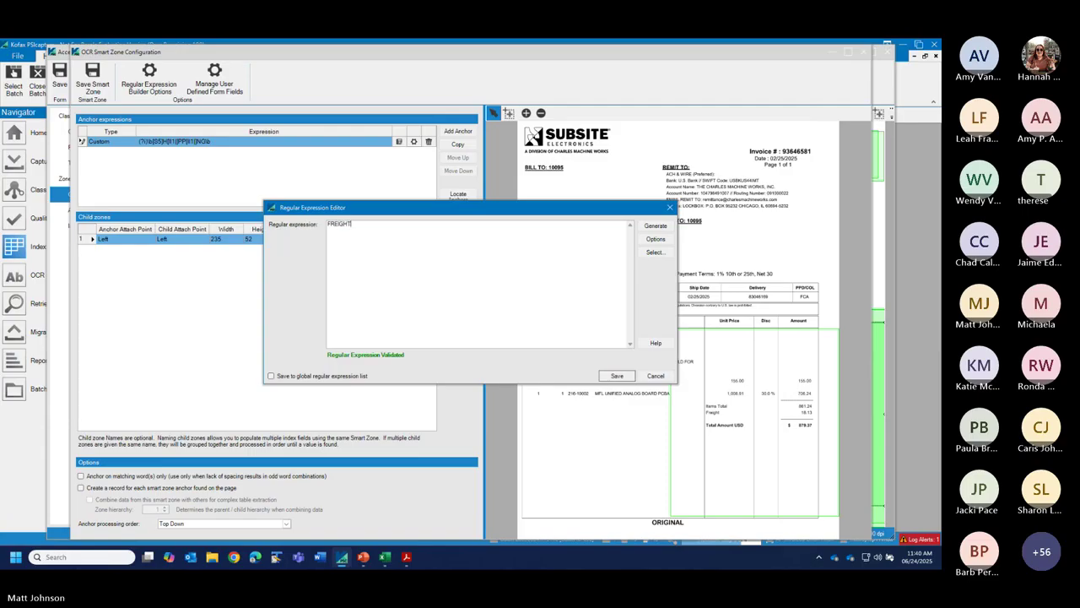
left_click(656, 226)
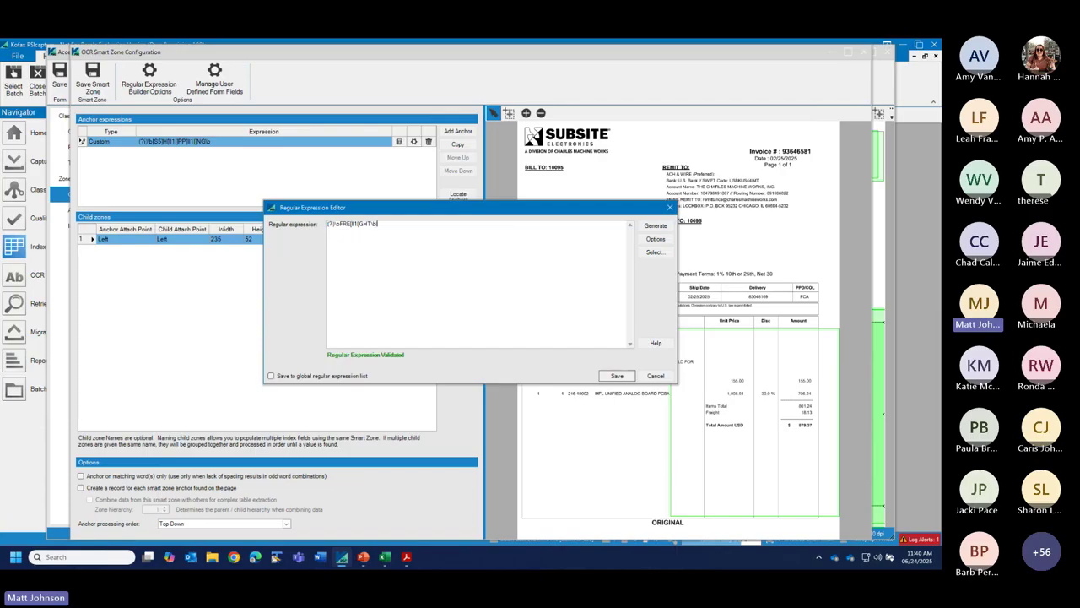
type("(?i)\\b[S5]H[I1]PP[I1]NG\\b")
left_click(612, 376)
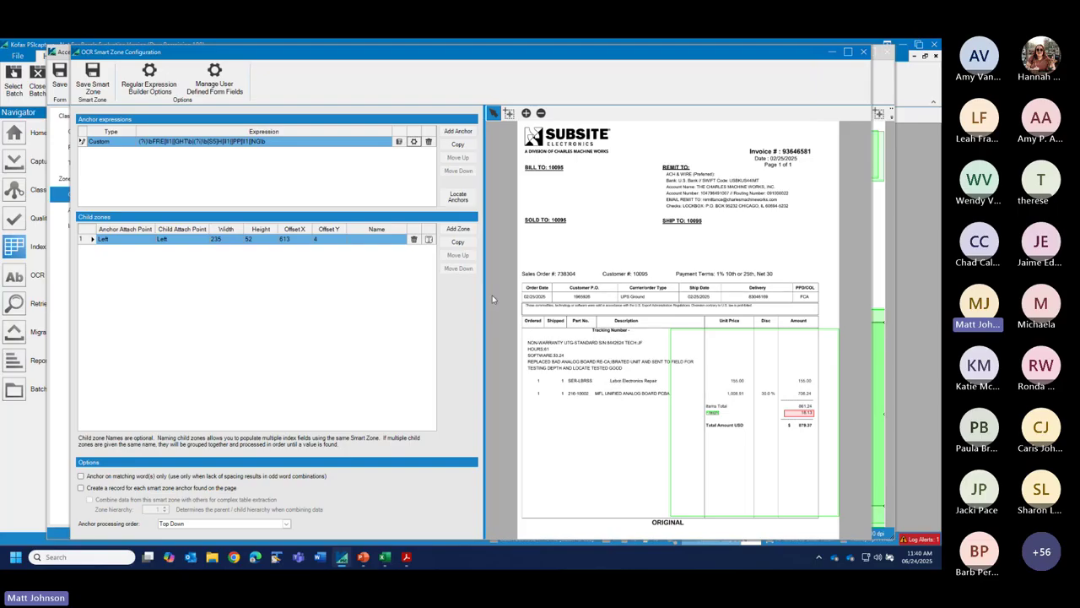
- Save the Freight smart zone and the DIT001 form, and run Batch Corrections processing
left_click(93, 84)
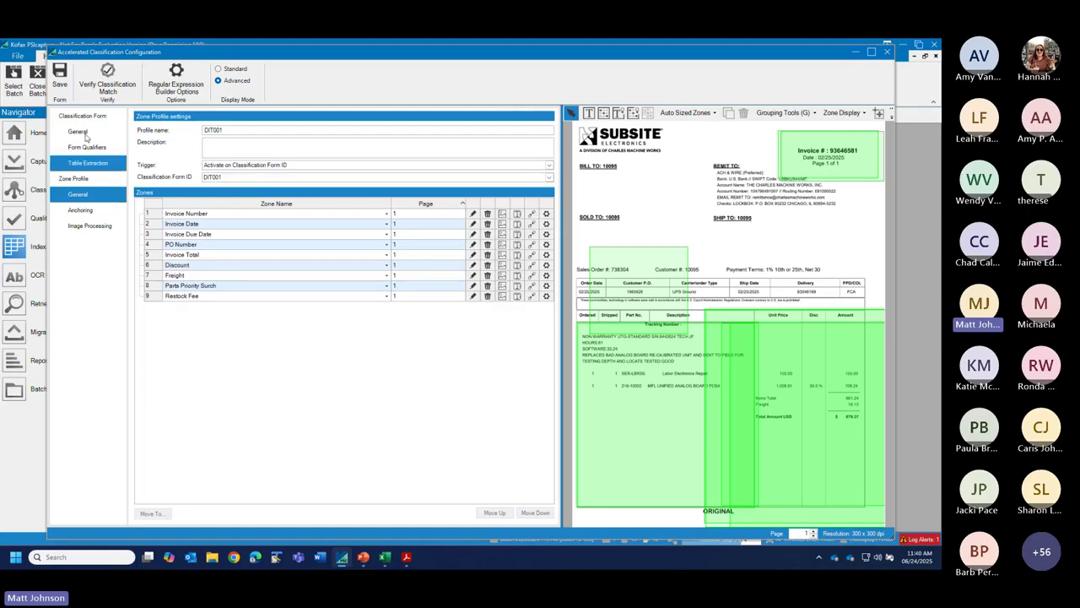
left_click(59, 76)
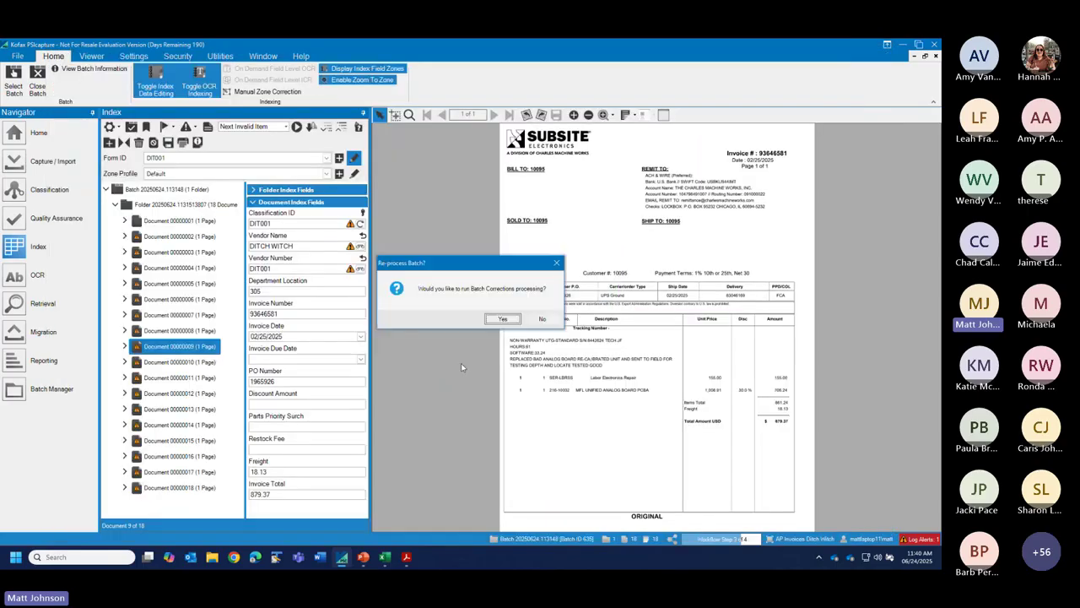
left_click(503, 319)
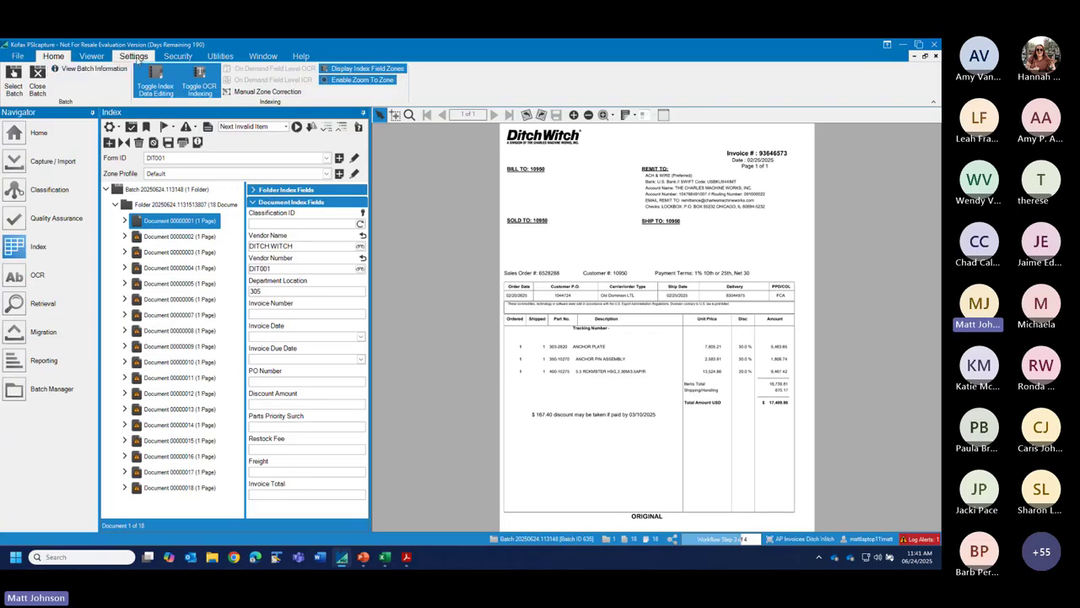
- Suspend the current batch in Index and open the system configuration
left_click(133, 55)
left_click(32, 78)
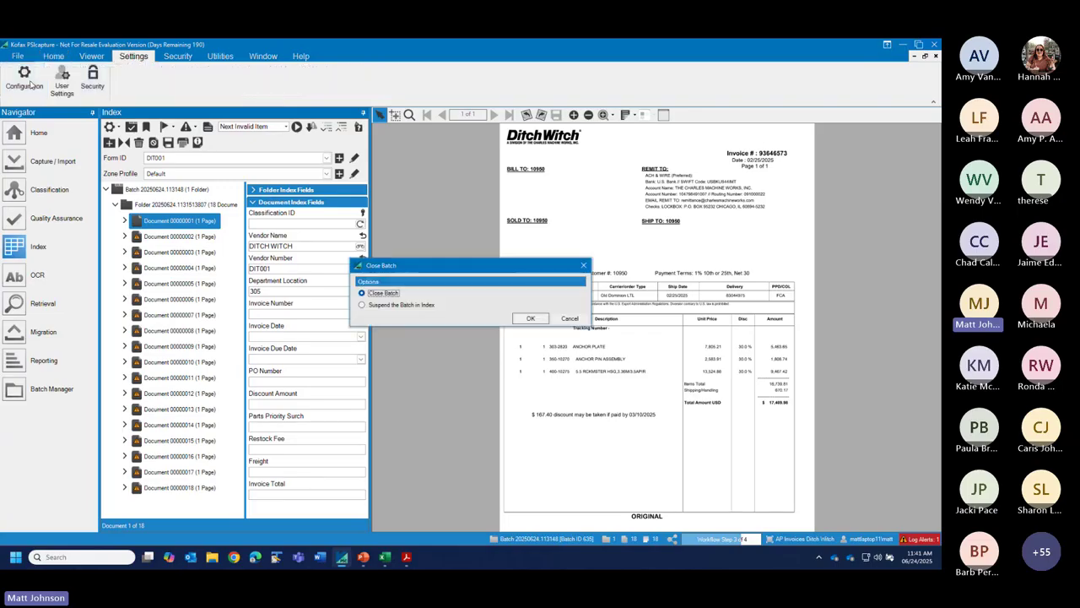
left_click(362, 305)
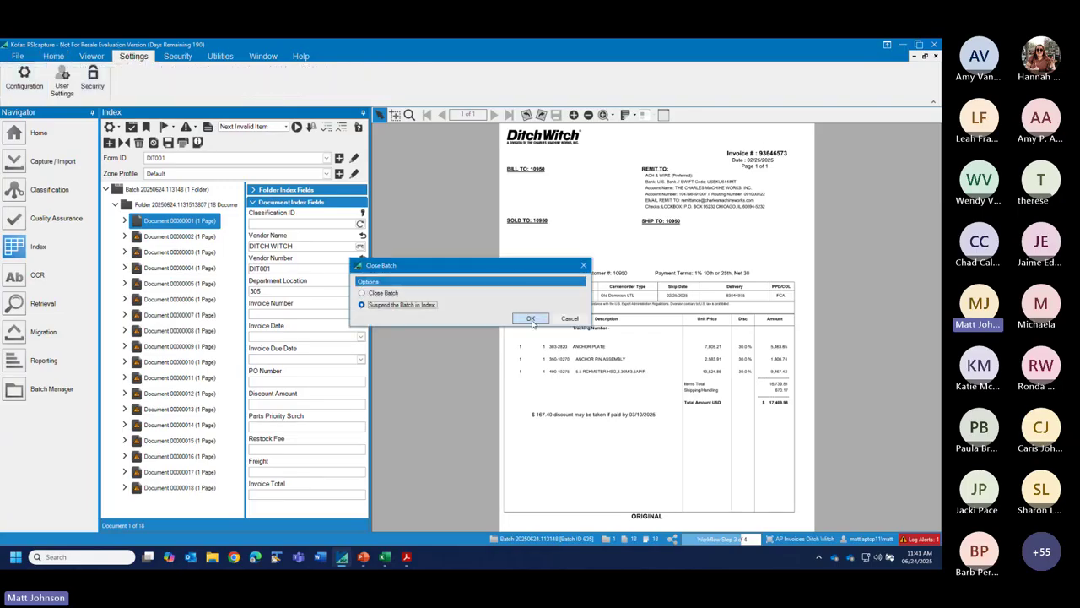
left_click(530, 319)
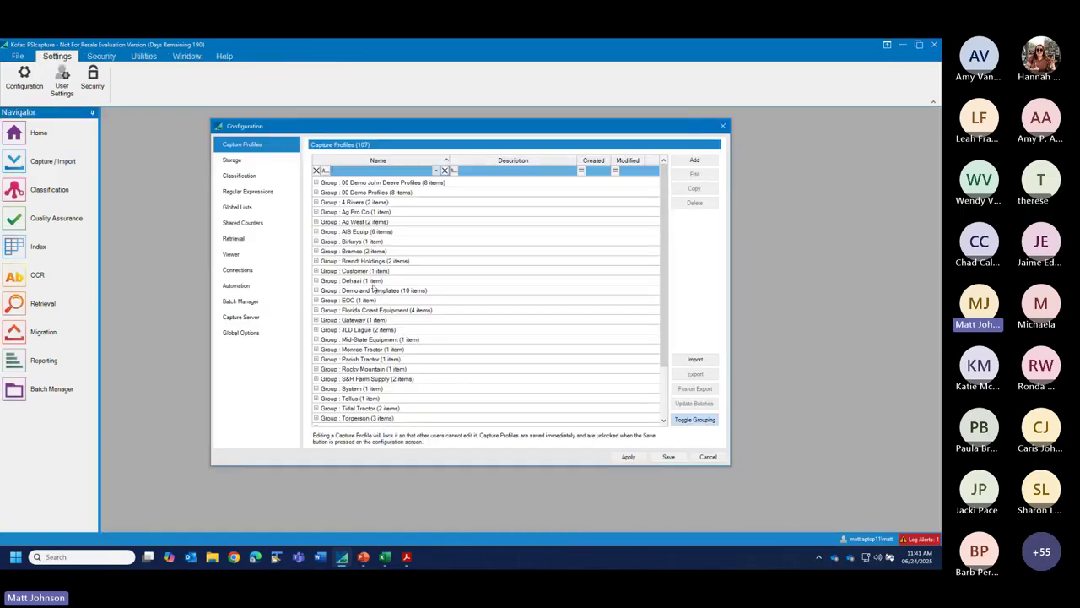
- Open the AP Invoices Ditch Witch capture profile from the 00 Demo Profiles group and review its workflow through Quality Assurance
left_click(381, 192)
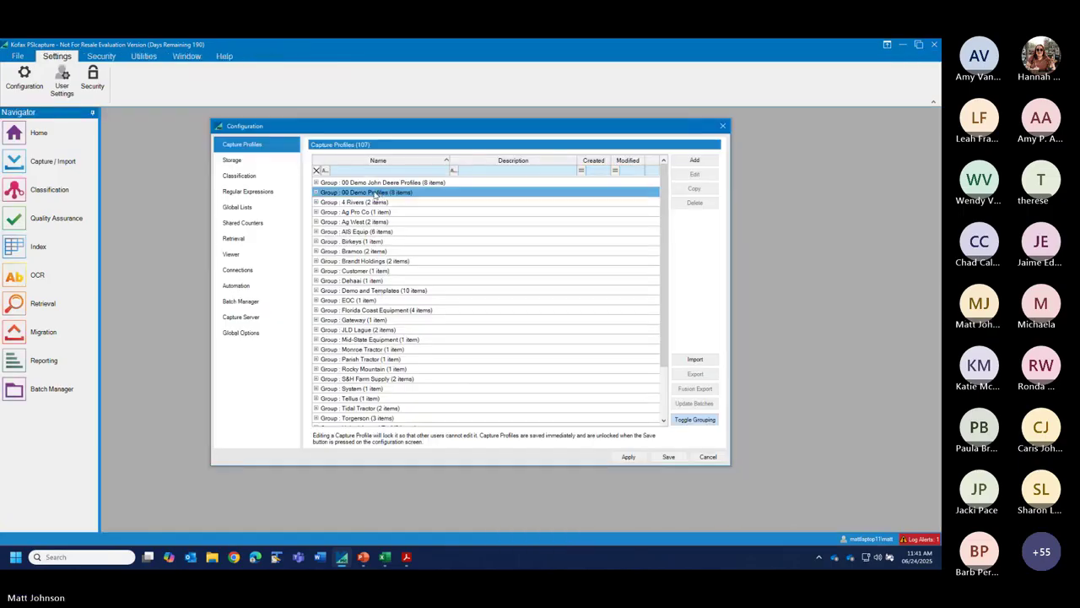
left_click(315, 192)
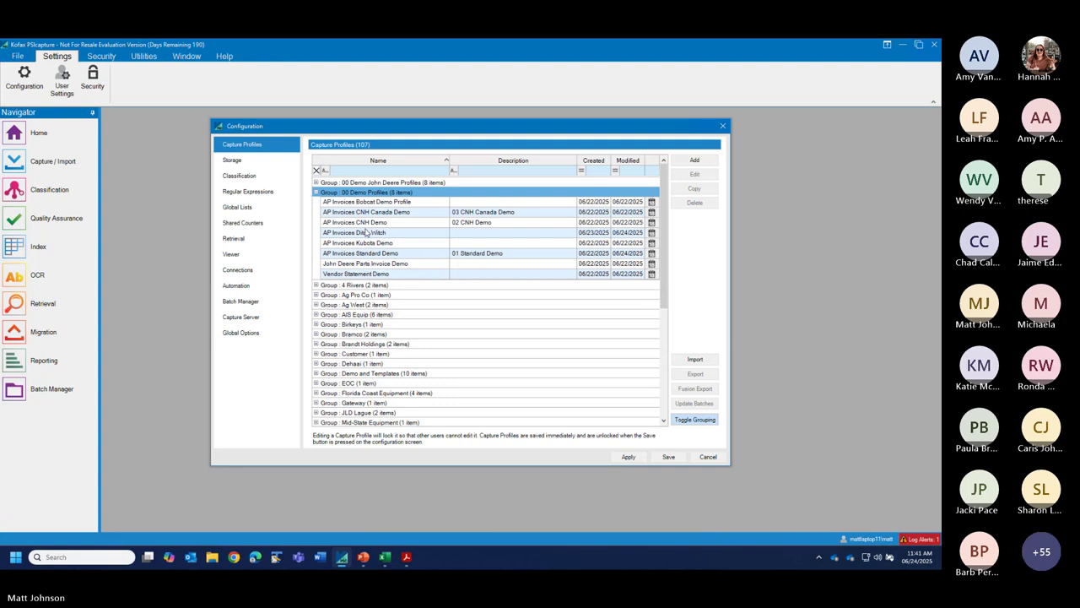
left_click(382, 233)
left_click(692, 174)
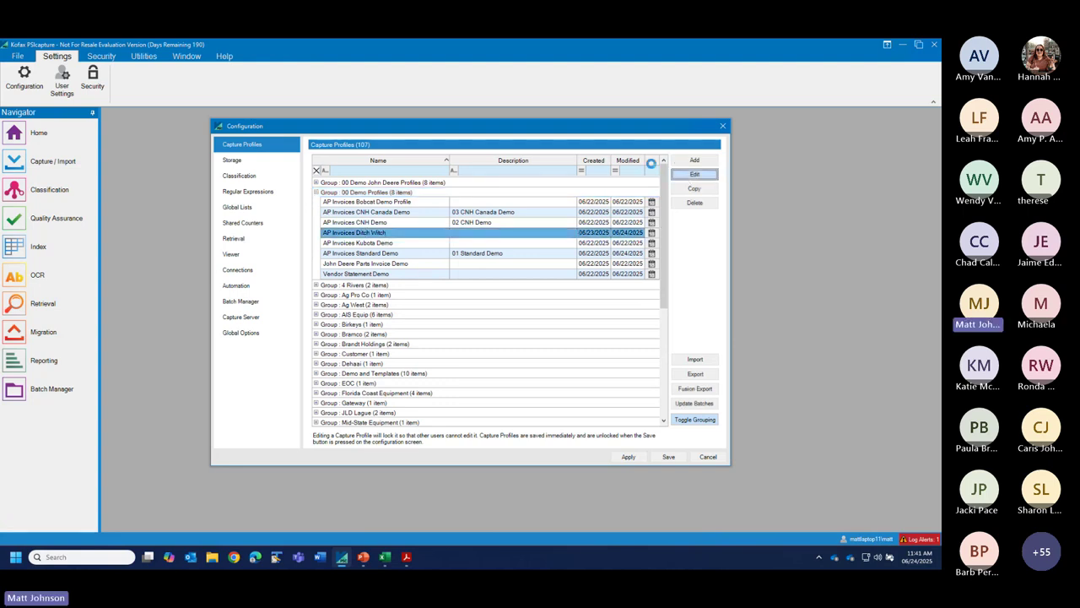
left_click(177, 243)
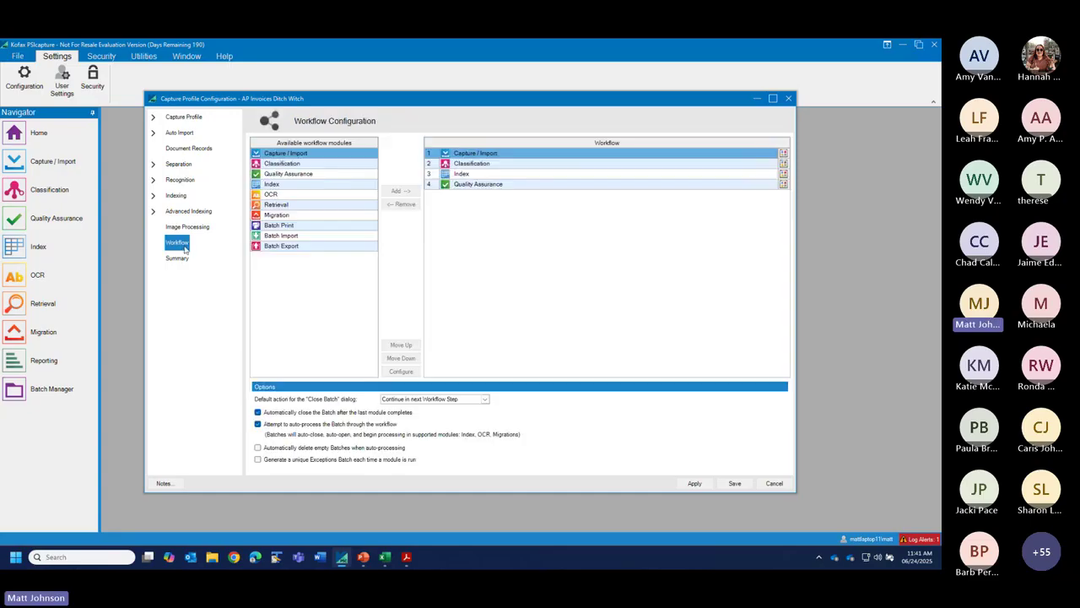
left_click(479, 186)
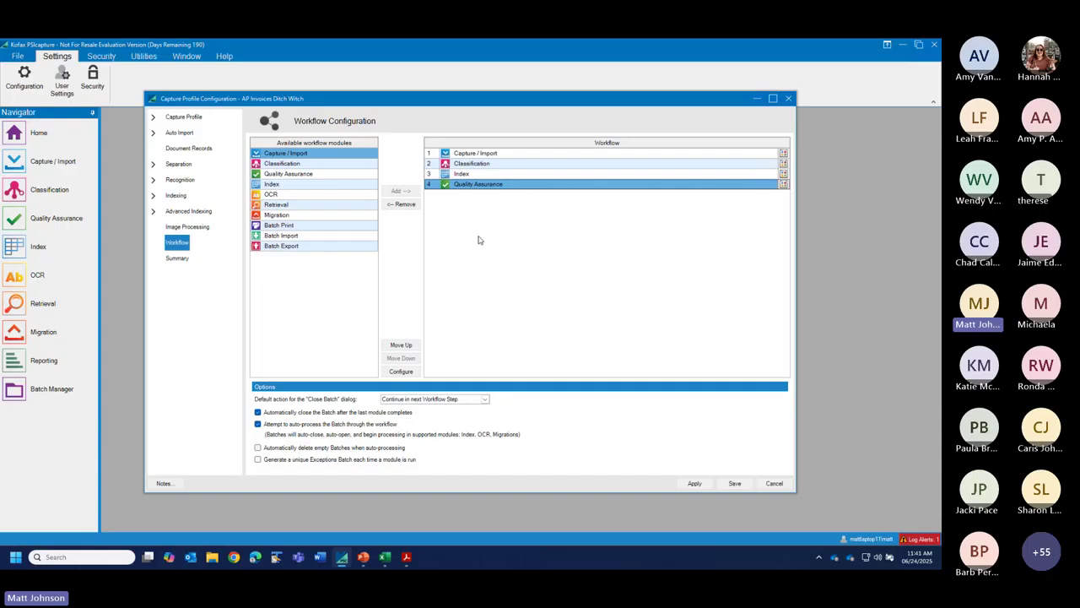
- Review the profile's Auto Import general setup and monitored locations, cancel the profile without saving, and close the configuration with Save
left_click(179, 133)
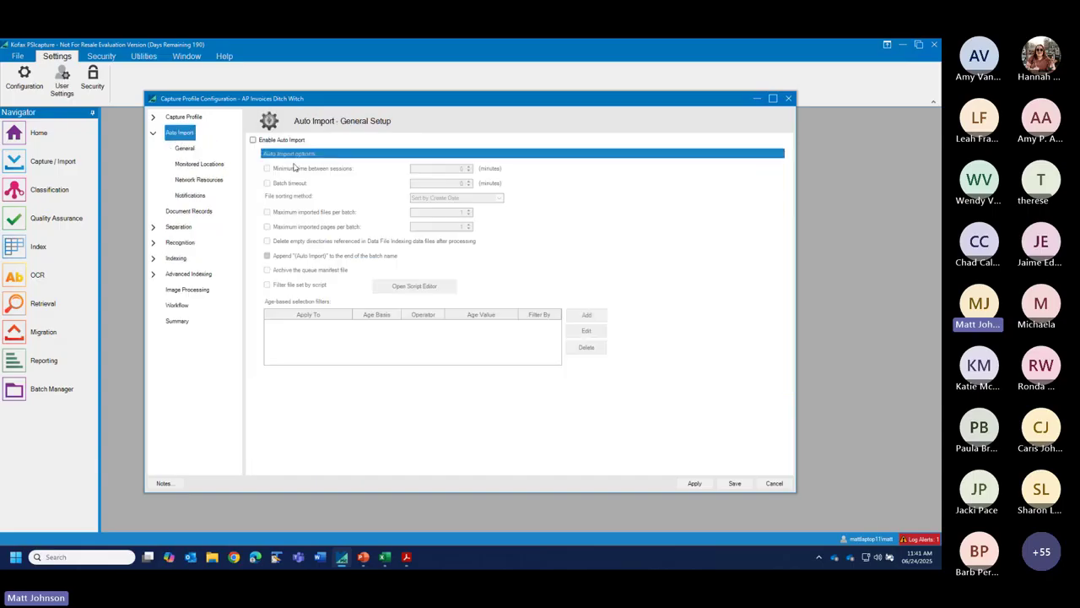
left_click(204, 164)
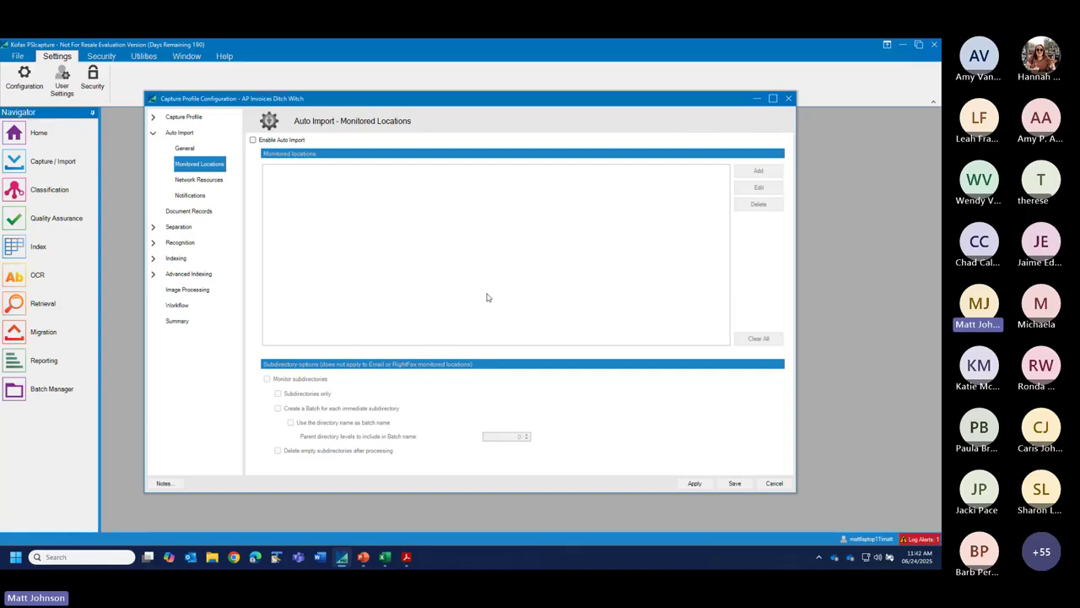
left_click(789, 100)
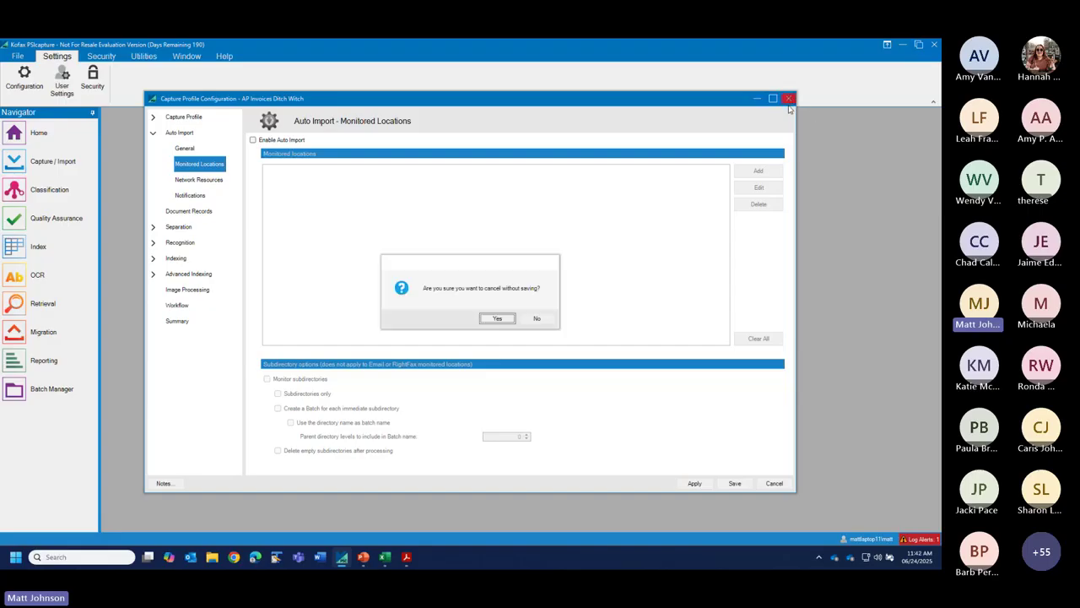
left_click(496, 319)
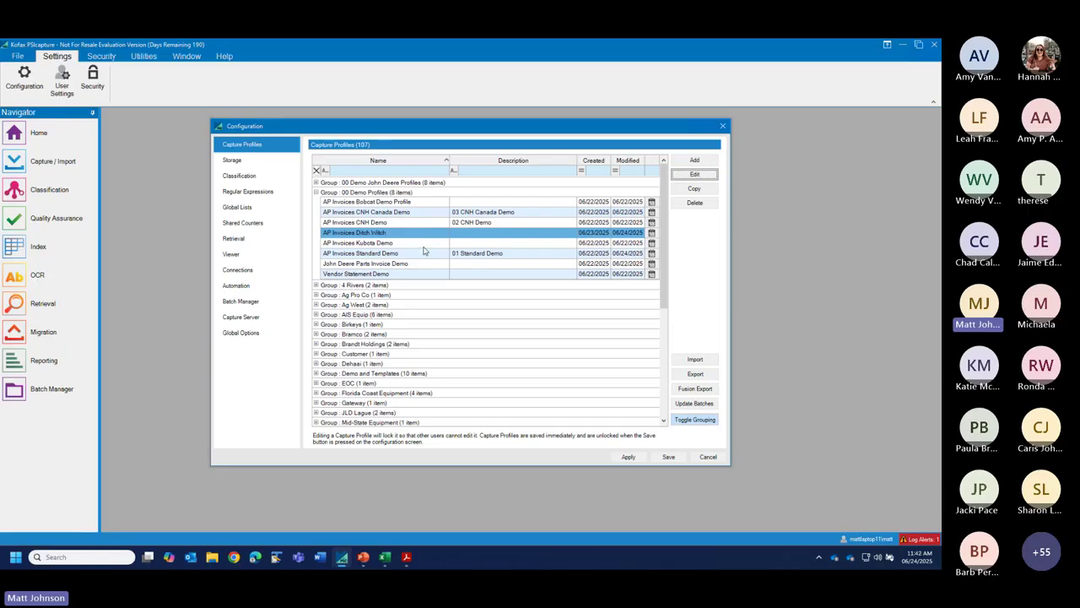
left_click(669, 457)
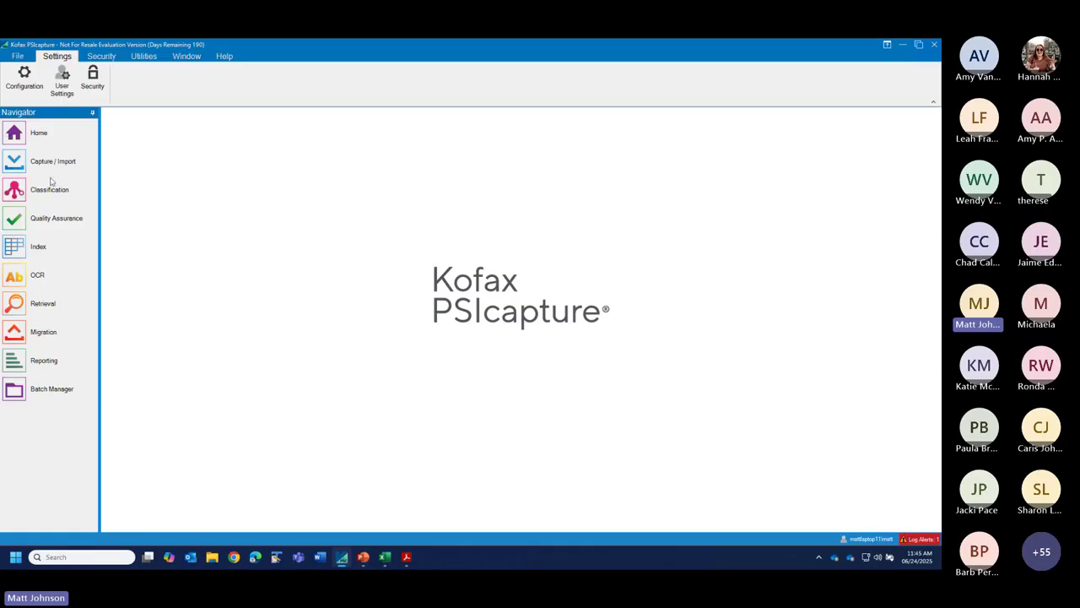
- Reopen the configuration and review the workflow of the AP Invoices Standard Demo capture profile in the 00 Demo Profiles group
left_click(31, 88)
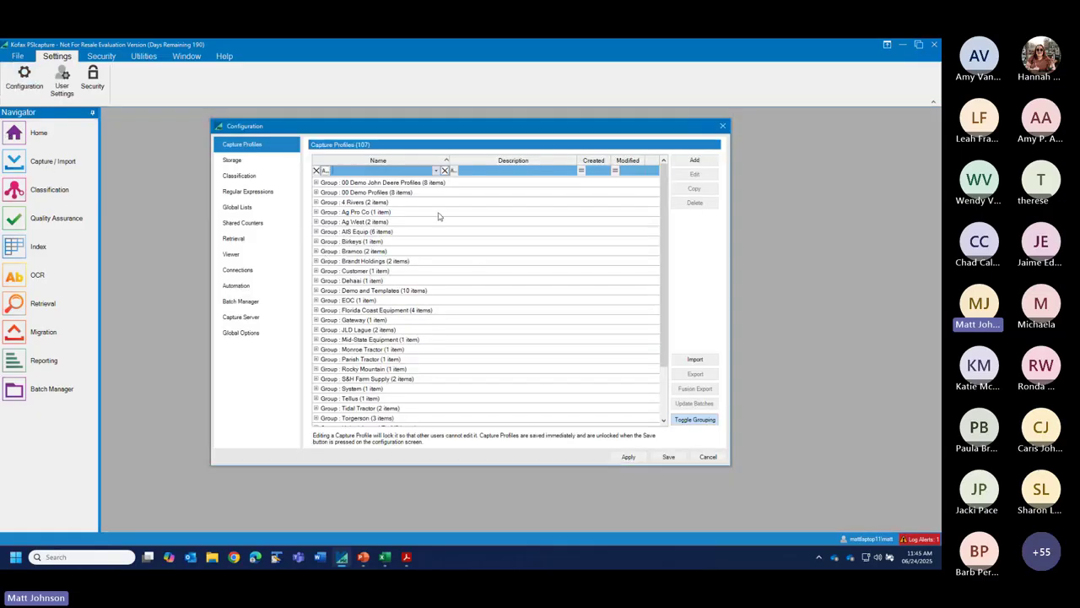
double_click(421, 193)
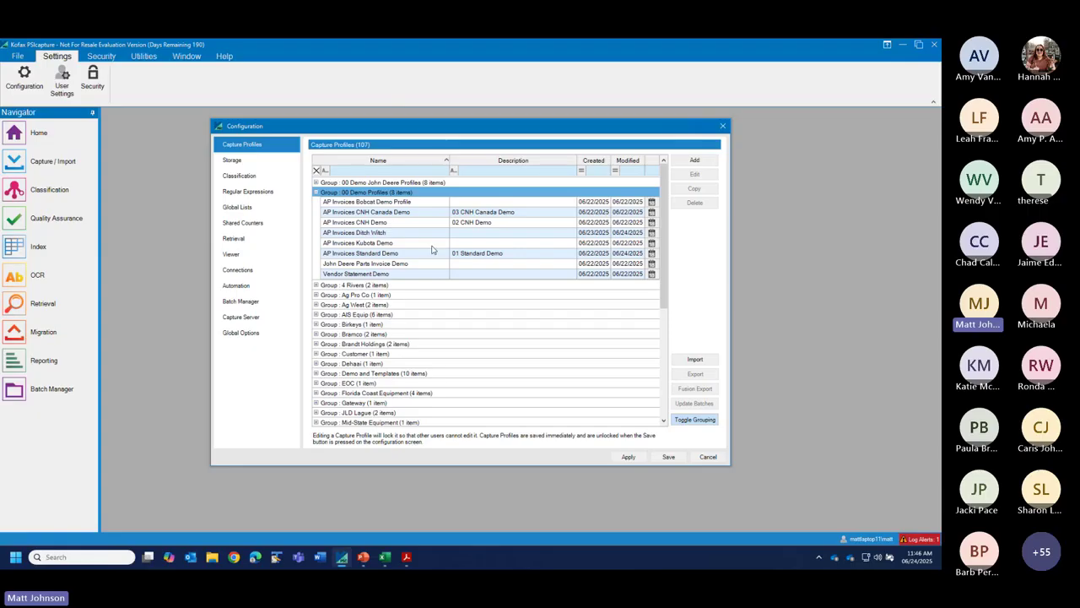
left_click(388, 254)
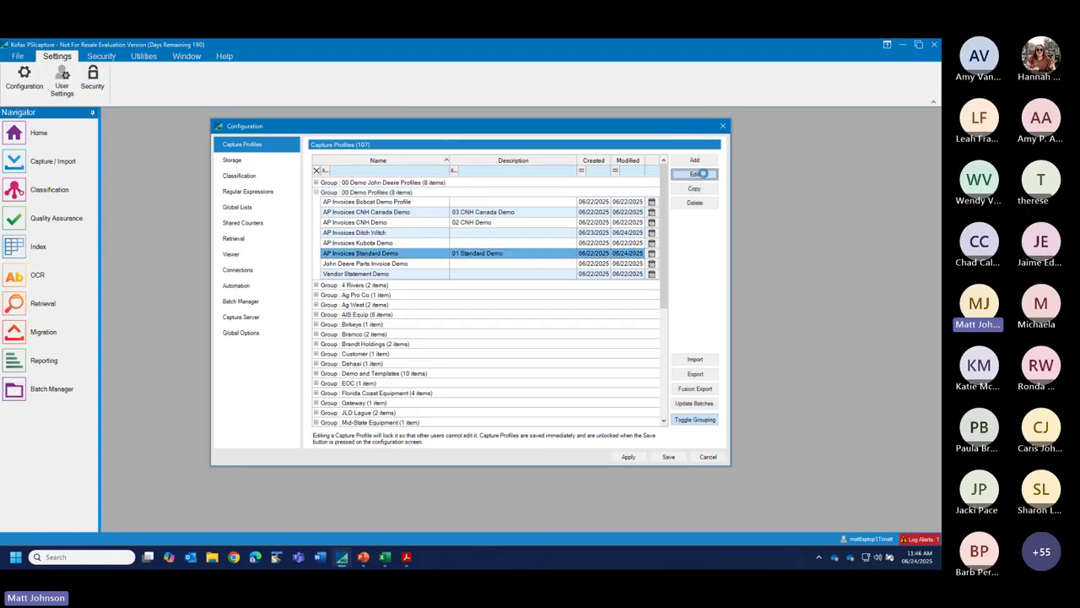
left_click(692, 175)
left_click(178, 243)
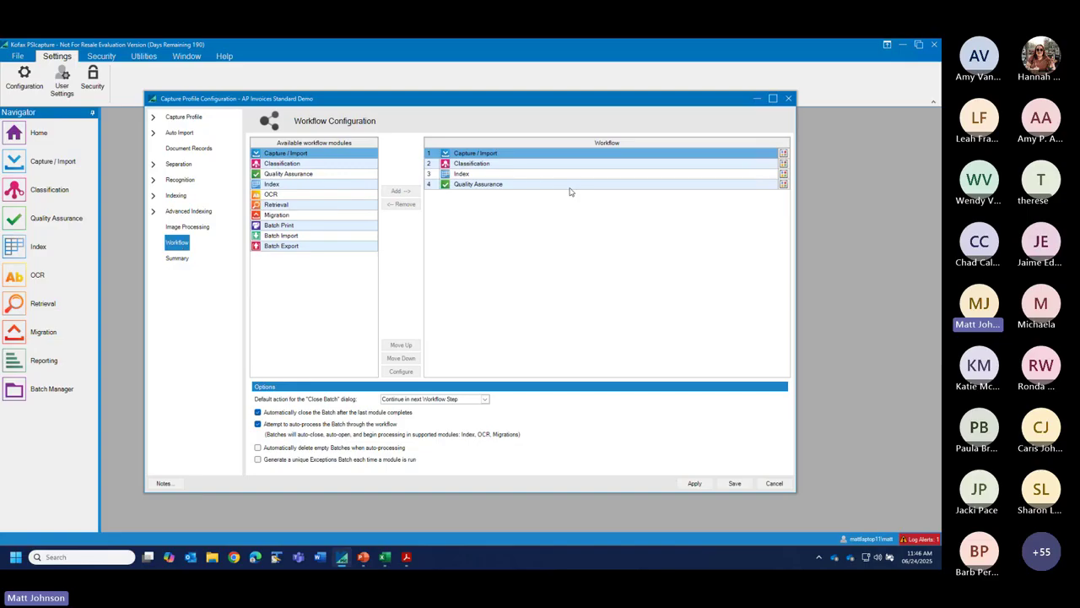
- Open the Classification step's settings, review the zones of the RHIN01 form's zone profile, and cancel the profile without saving
left_click(523, 165)
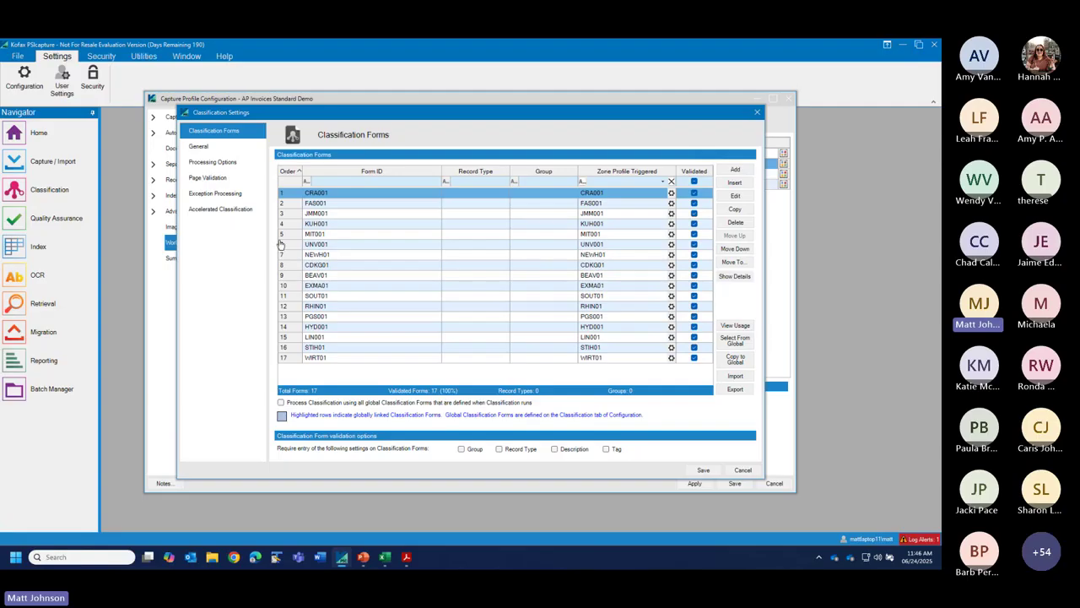
left_click(288, 307)
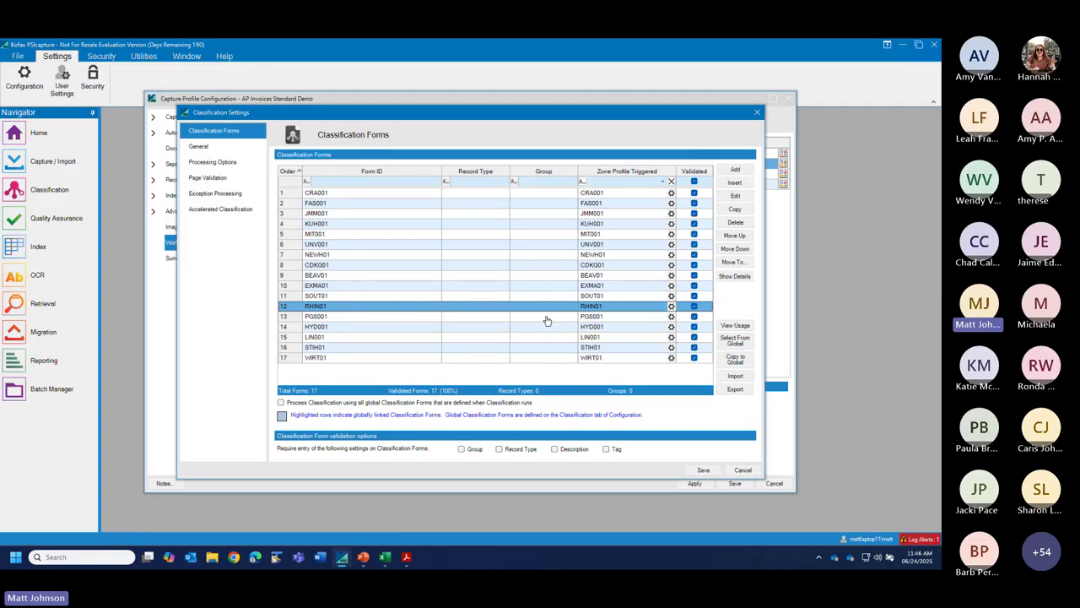
left_click(672, 308)
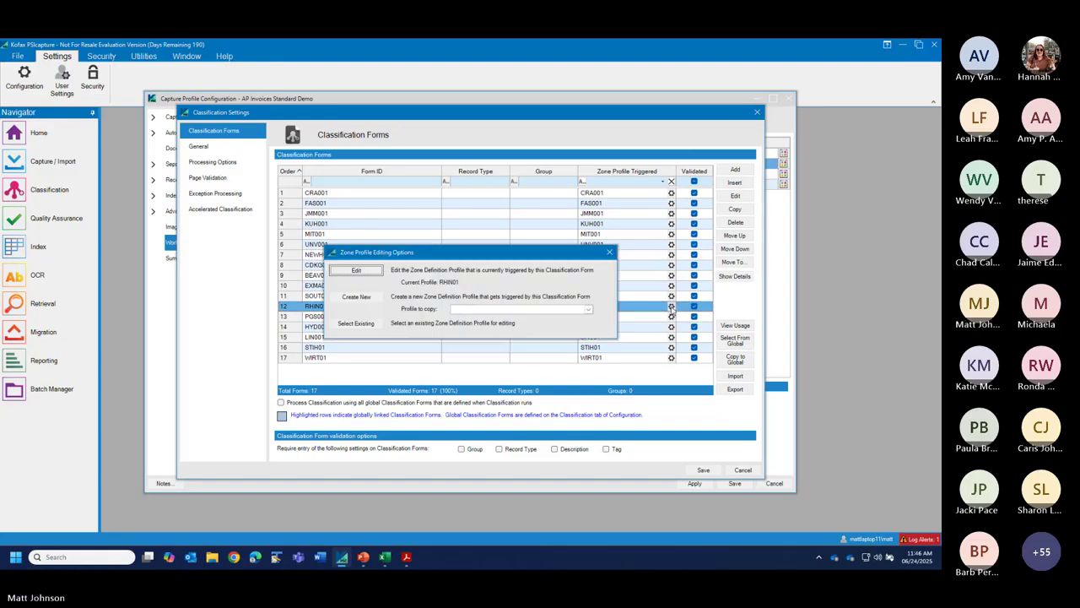
left_click(375, 273)
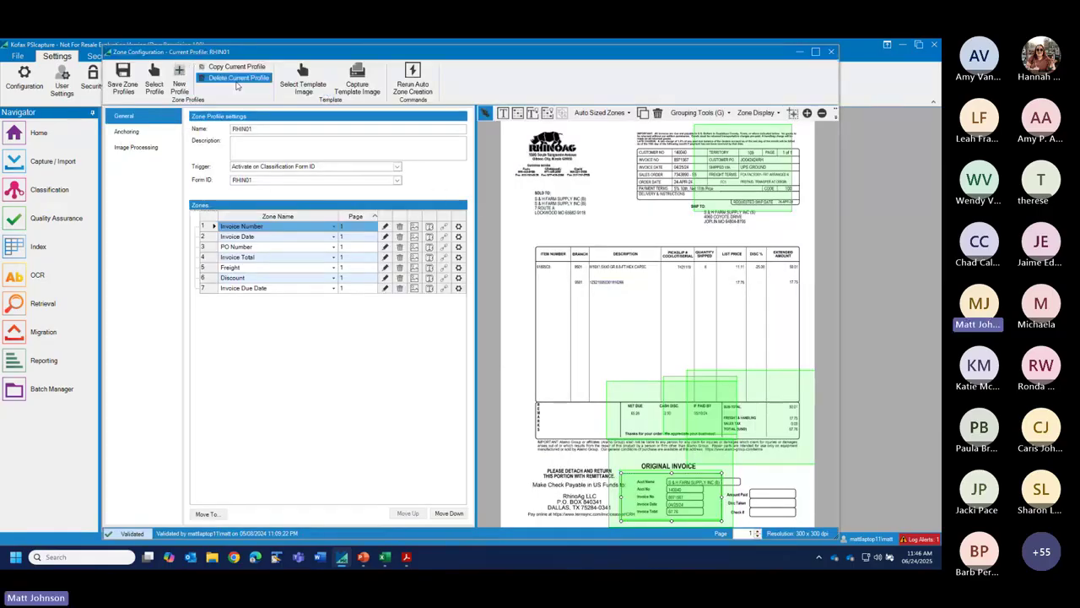
left_click(829, 53)
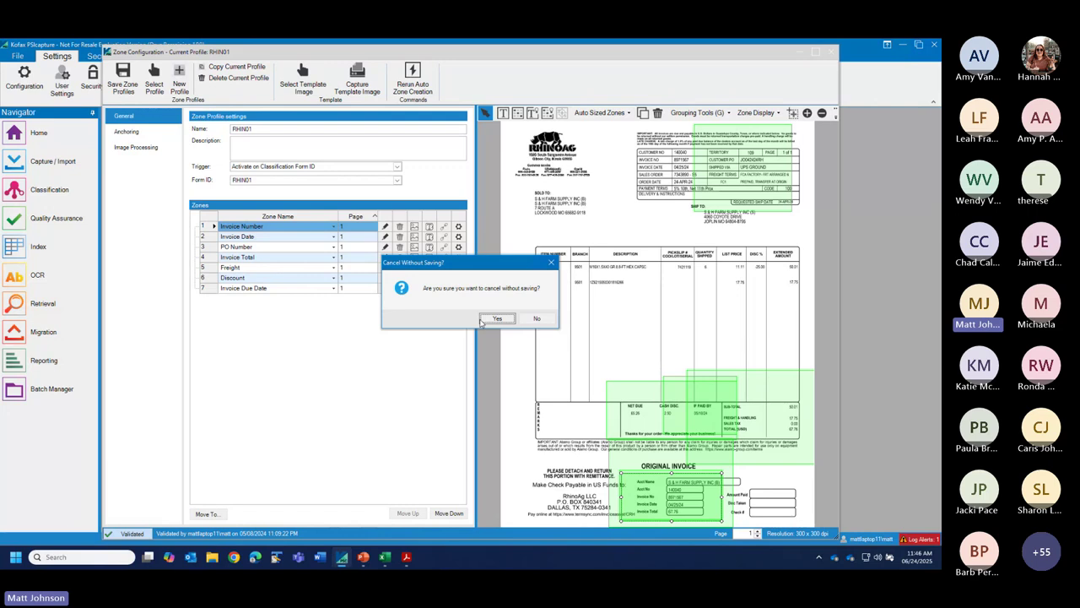
left_click(494, 318)
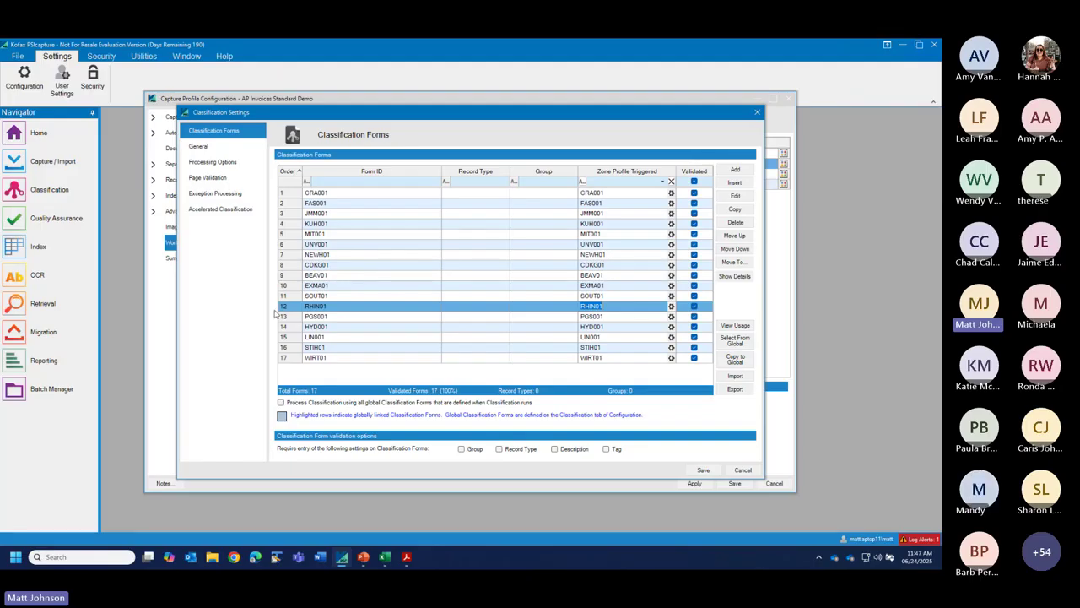
- Try adding a second OCR Text rule to the KUH001 form from the invoice's fax number with search region Header, and discard it
left_click(289, 224)
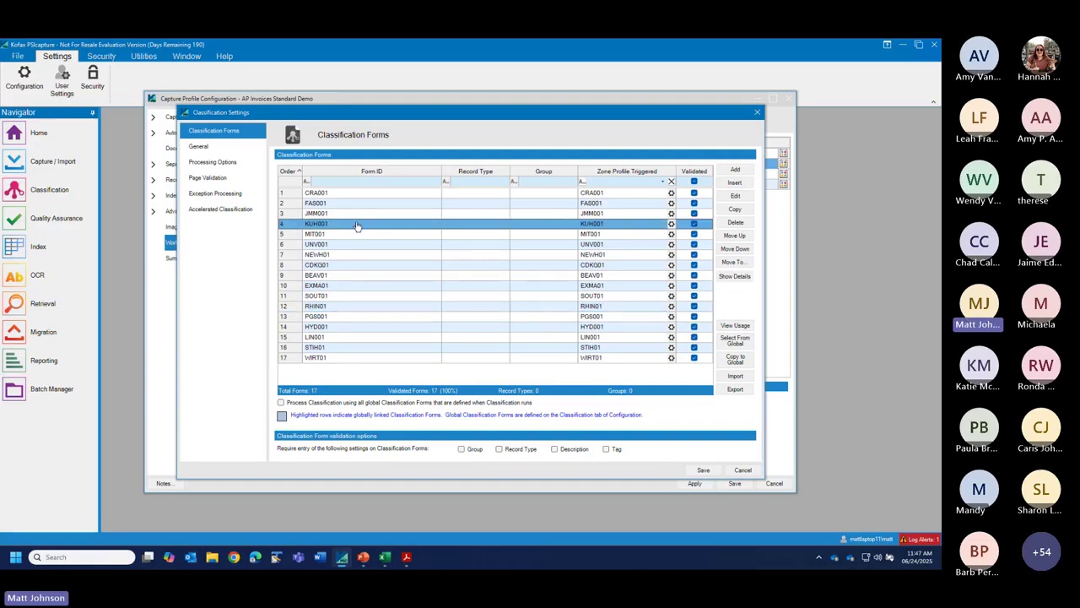
left_click(735, 196)
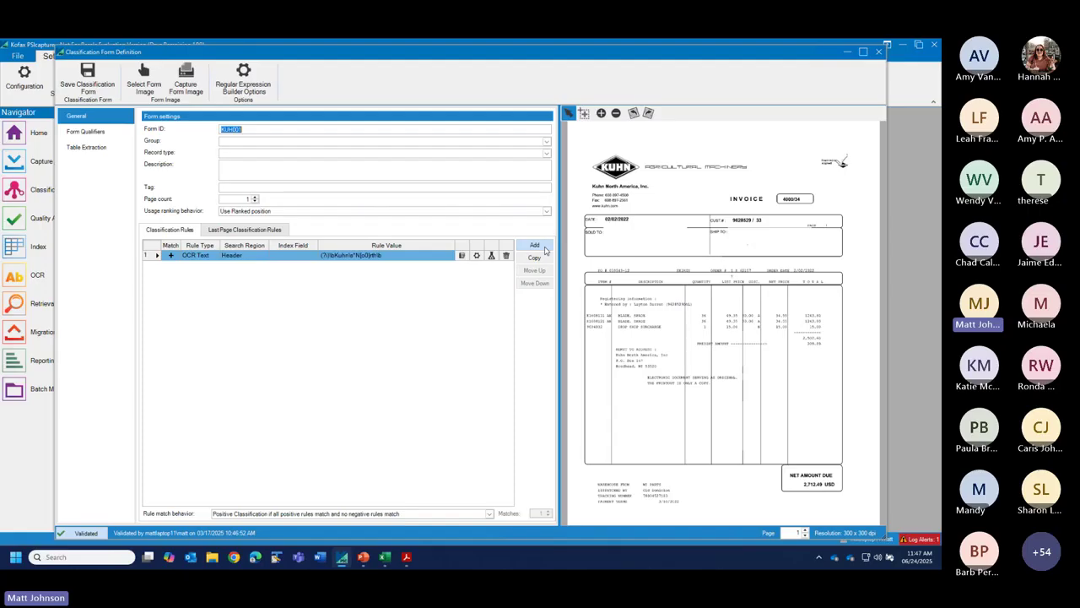
left_click(543, 248)
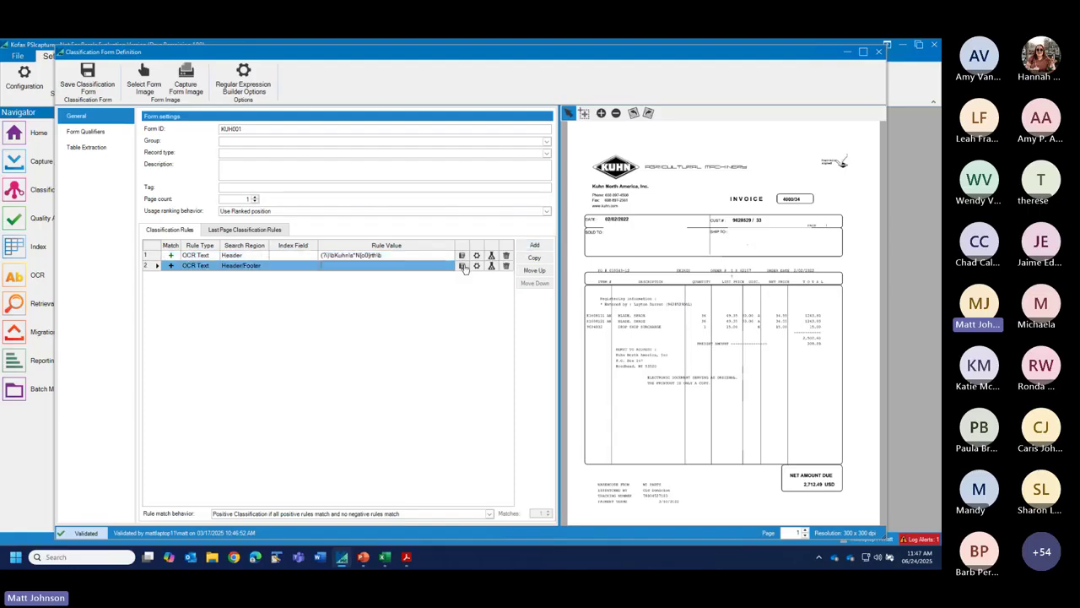
left_click(464, 266)
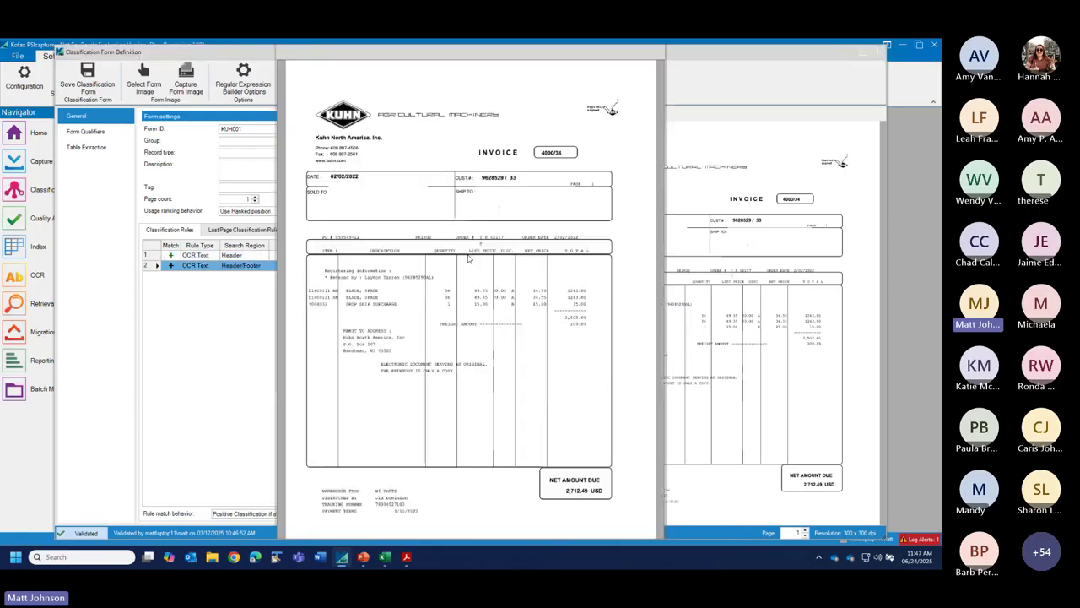
left_click_drag(316, 145, 374, 161)
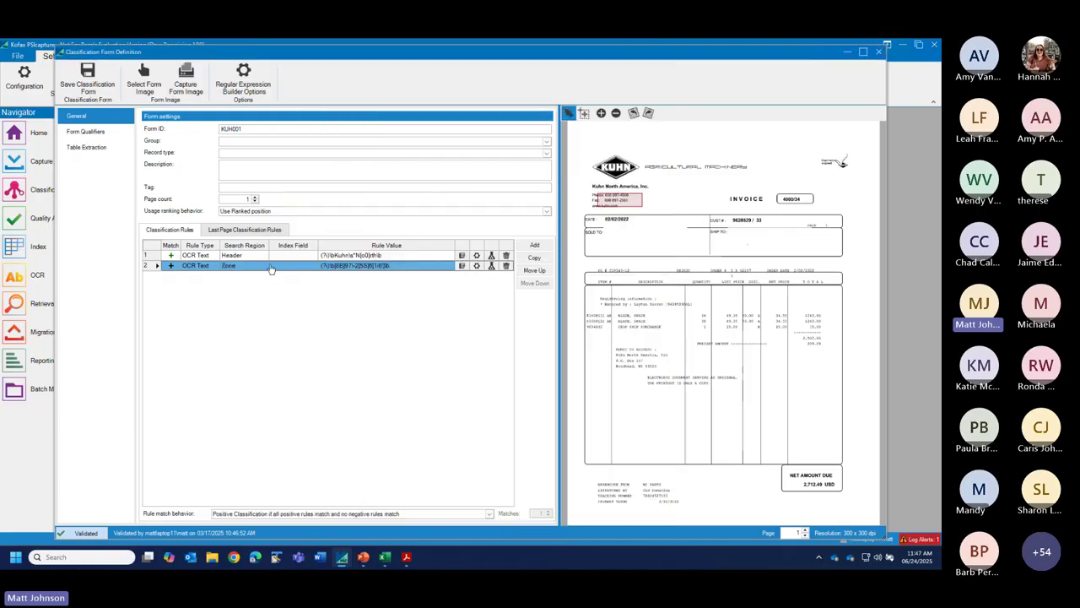
left_click(264, 266)
left_click(251, 281)
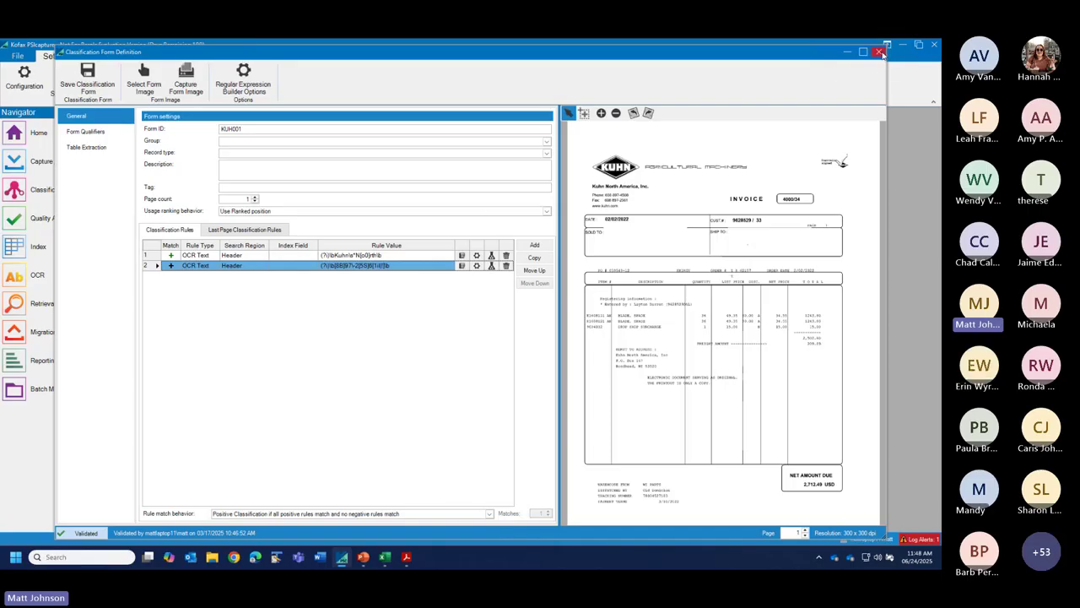
left_click(880, 52)
left_click(498, 322)
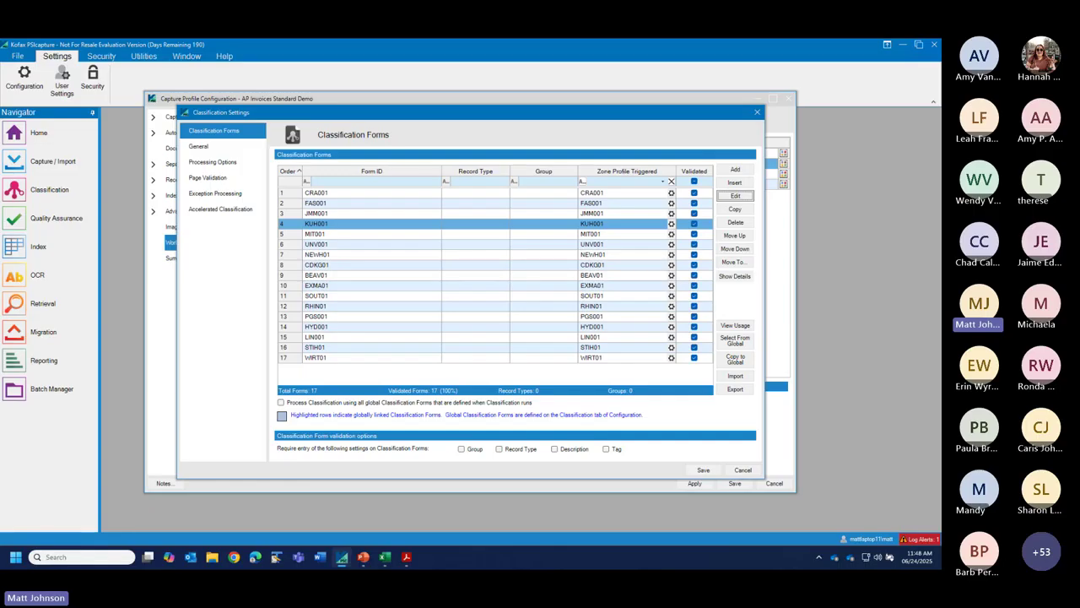
- Reopen the KUH001 form definition, check its classification rules, and cancel without saving
left_click(731, 195)
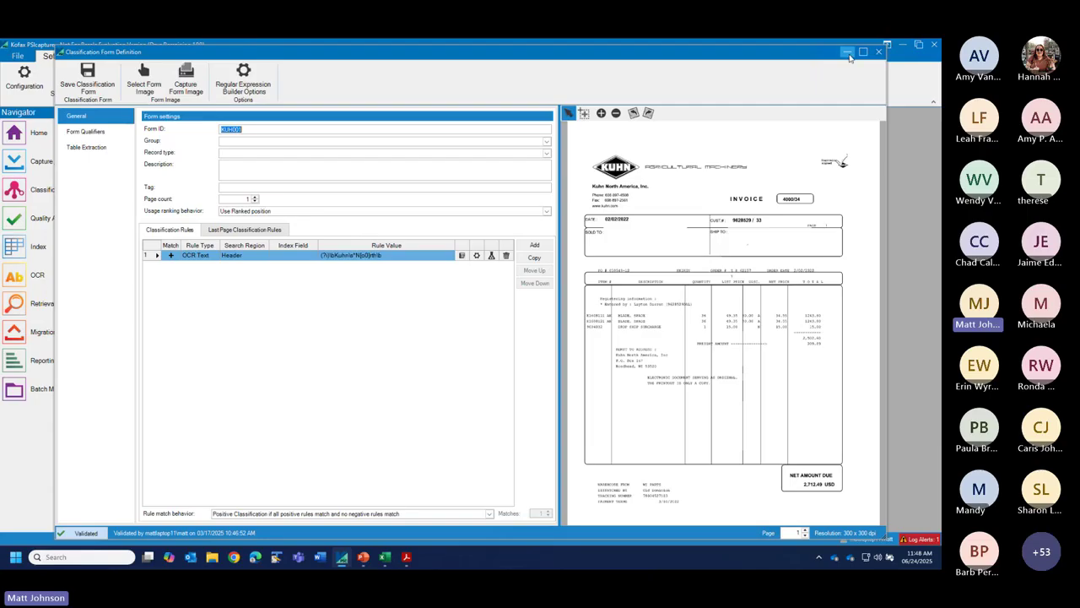
left_click(879, 52)
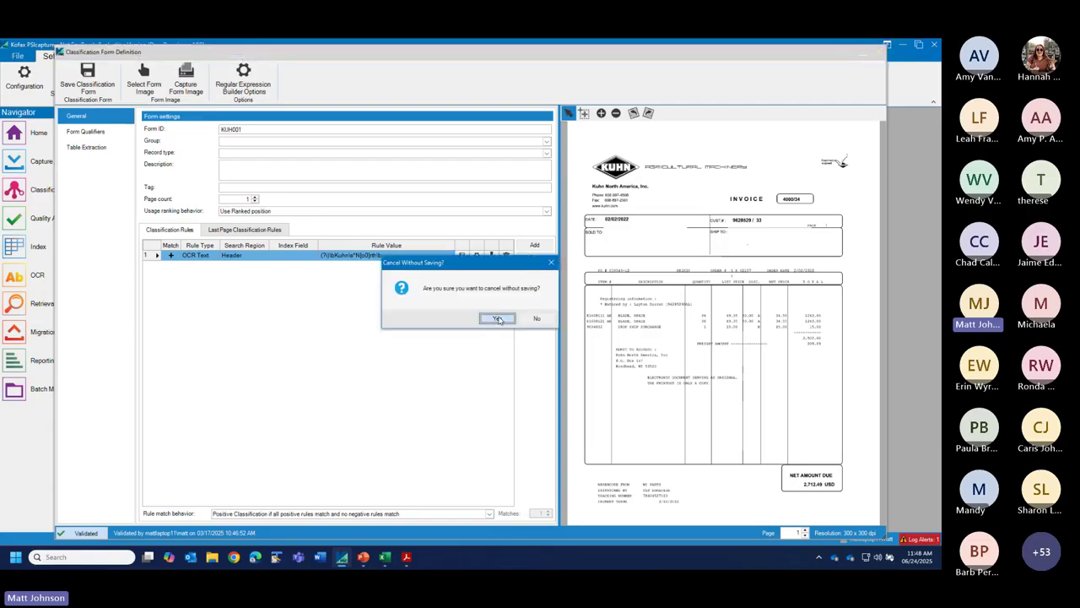
left_click(496, 318)
- Open the WIRT01 classification form for editing and delete its existing OCR Text classification rule
left_click(329, 358)
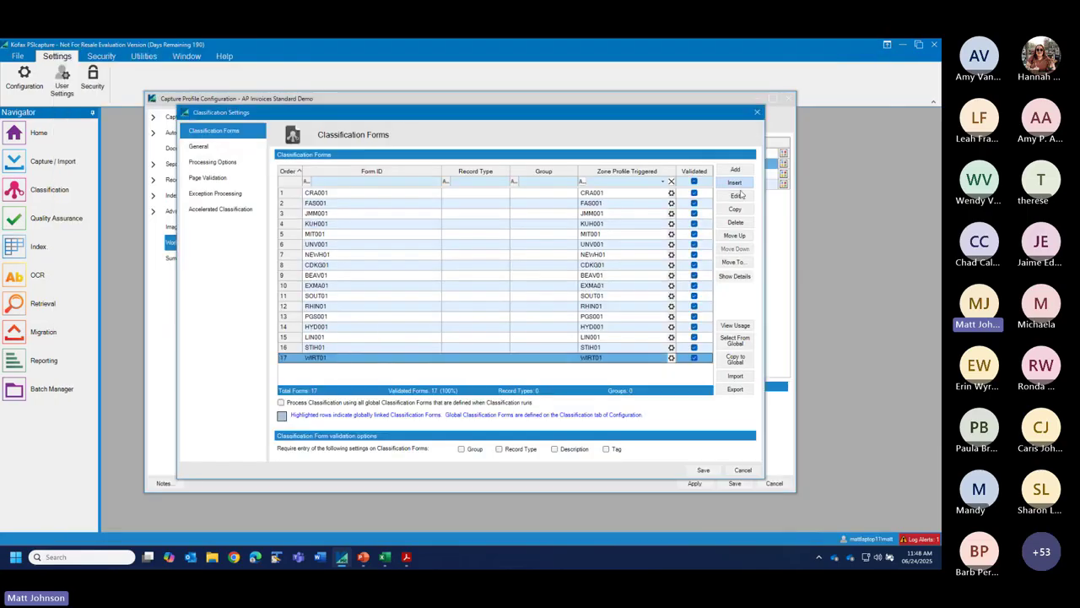
left_click(737, 197)
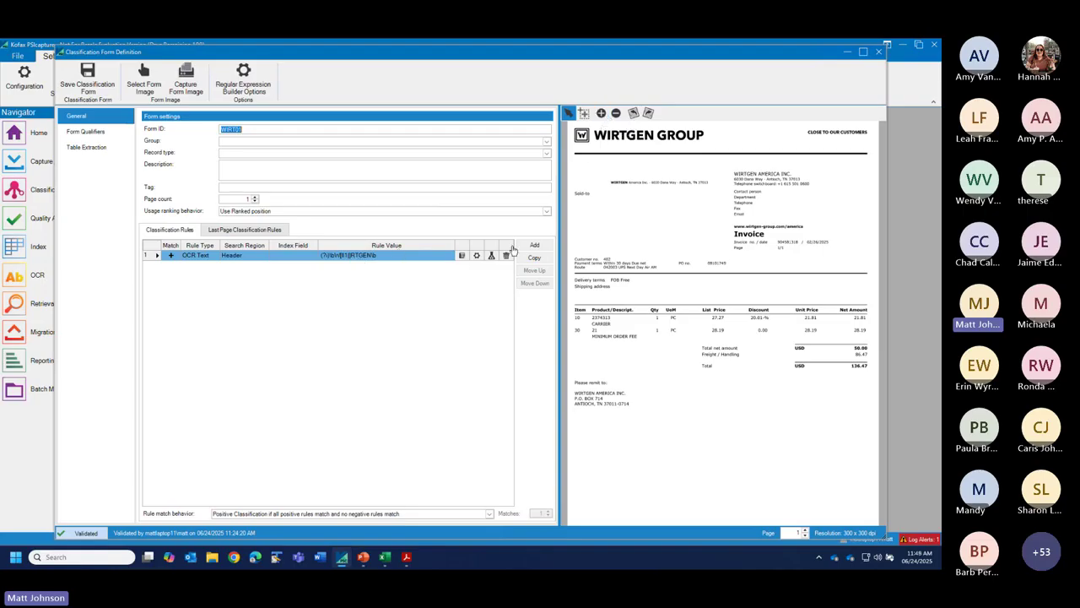
left_click(507, 258)
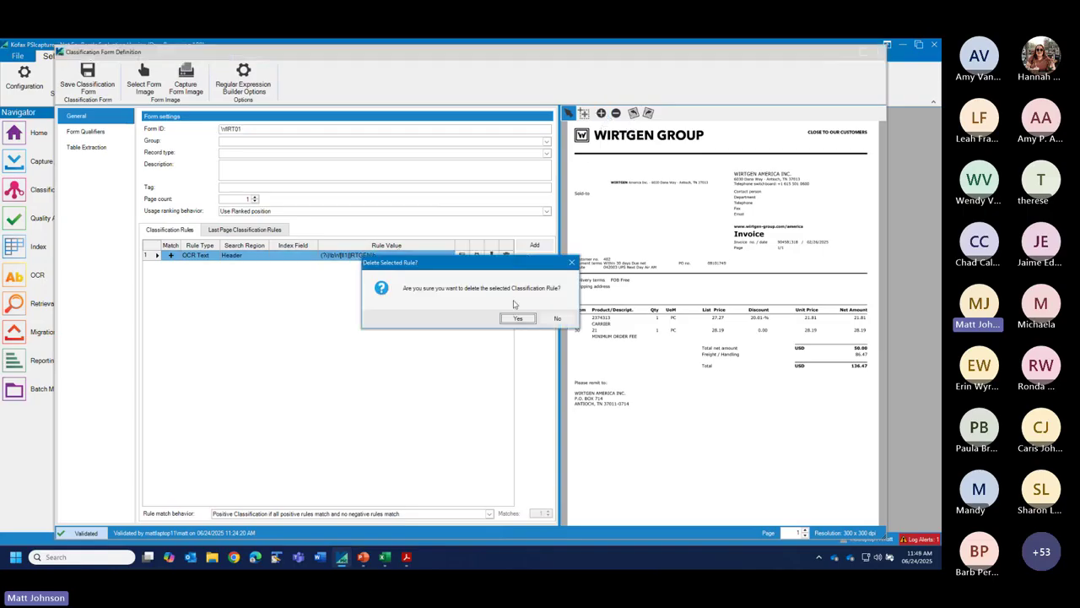
left_click(520, 319)
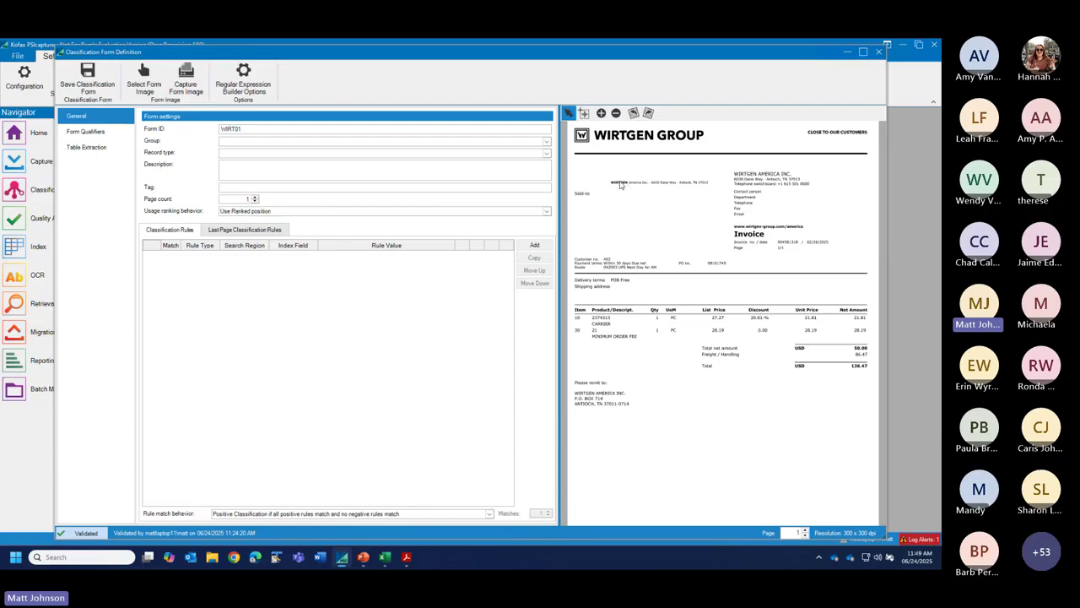
- Add an OCR Text rule to WIRT01 from the small Wirtgen America text on the invoice, set its search region to Header, and save the form
left_click(534, 244)
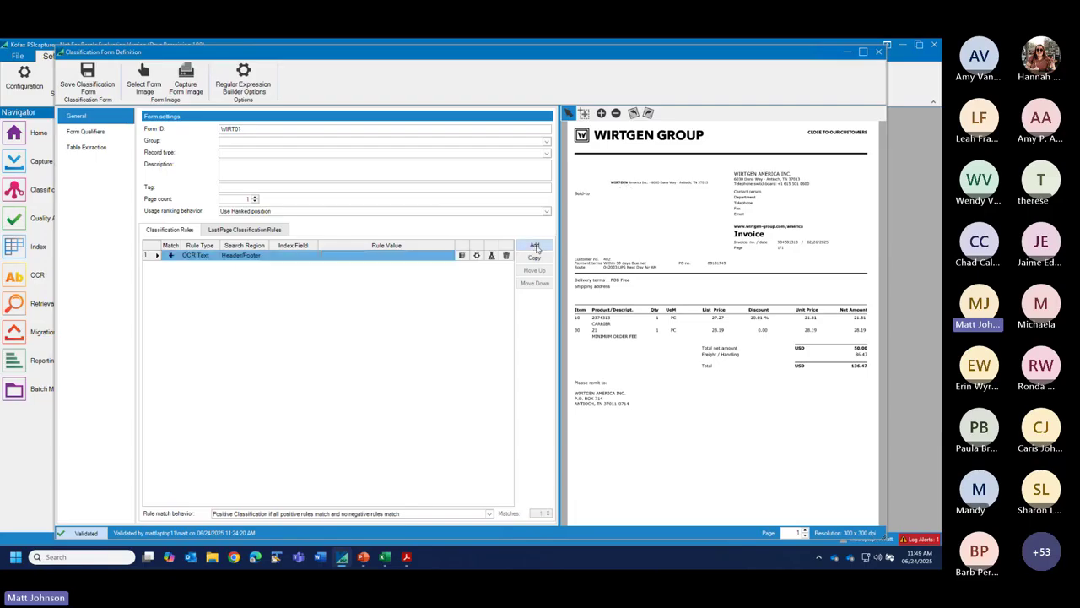
left_click(461, 256)
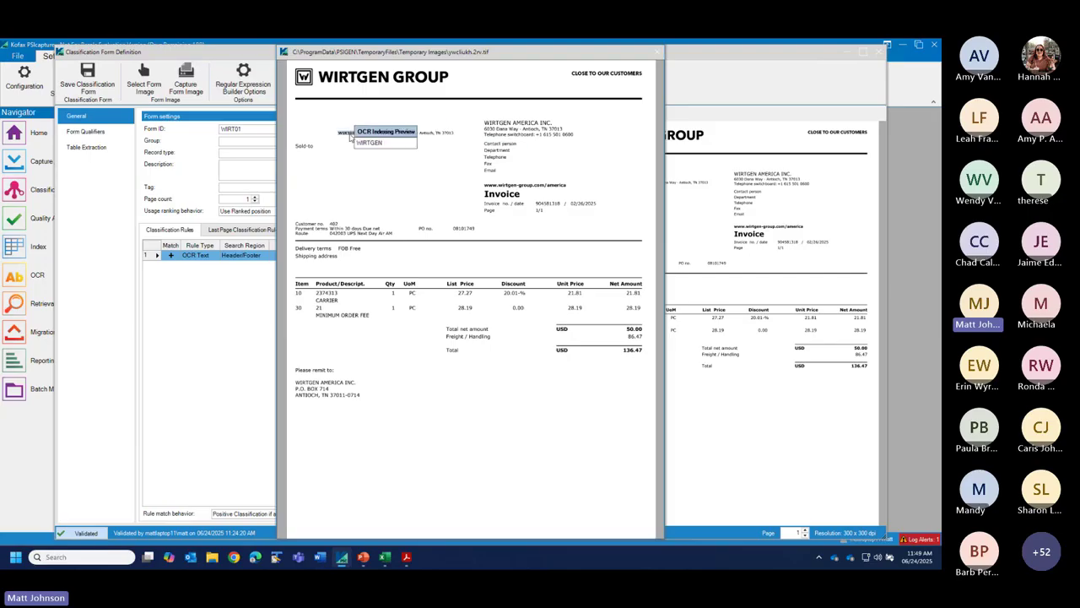
left_click(368, 136)
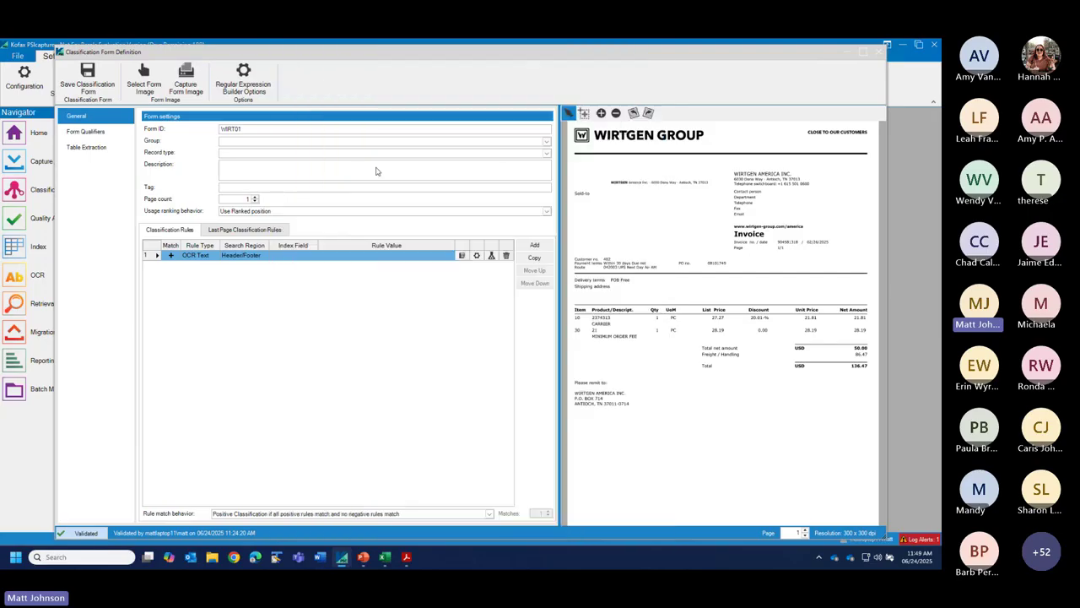
left_click(263, 255)
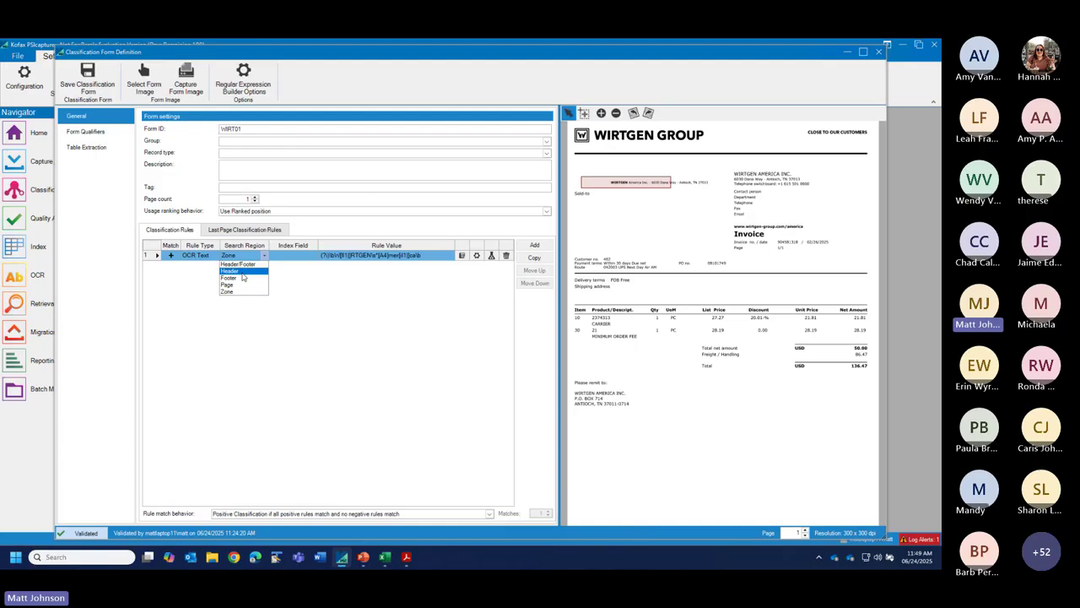
left_click(242, 273)
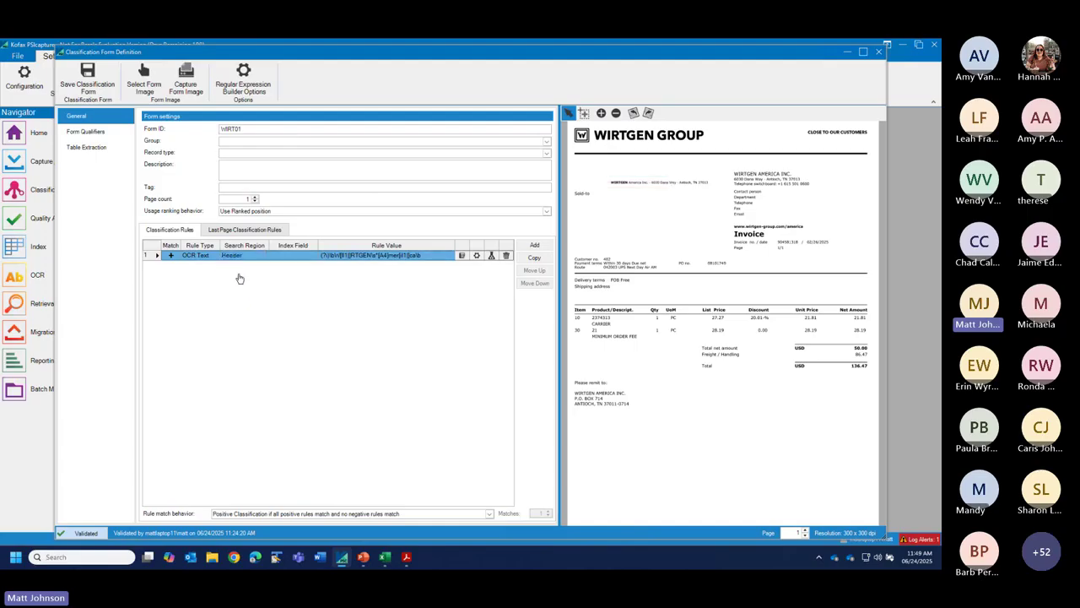
left_click(85, 88)
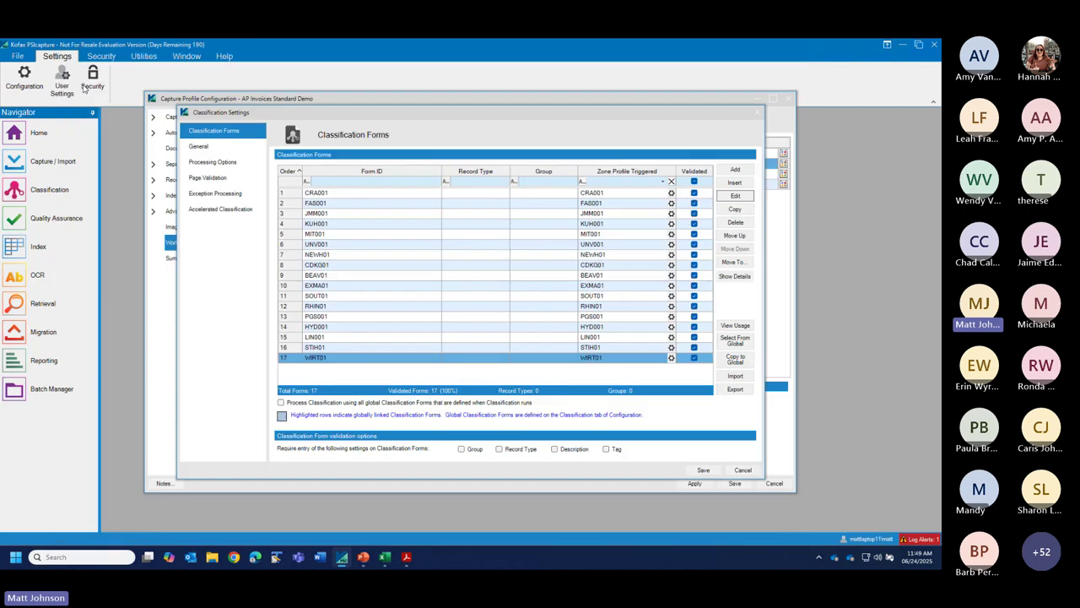
- Open the zone profile triggered by the WIRT01 form, select its Invoice Date zone, and keep the profile open for editing
left_click(671, 359)
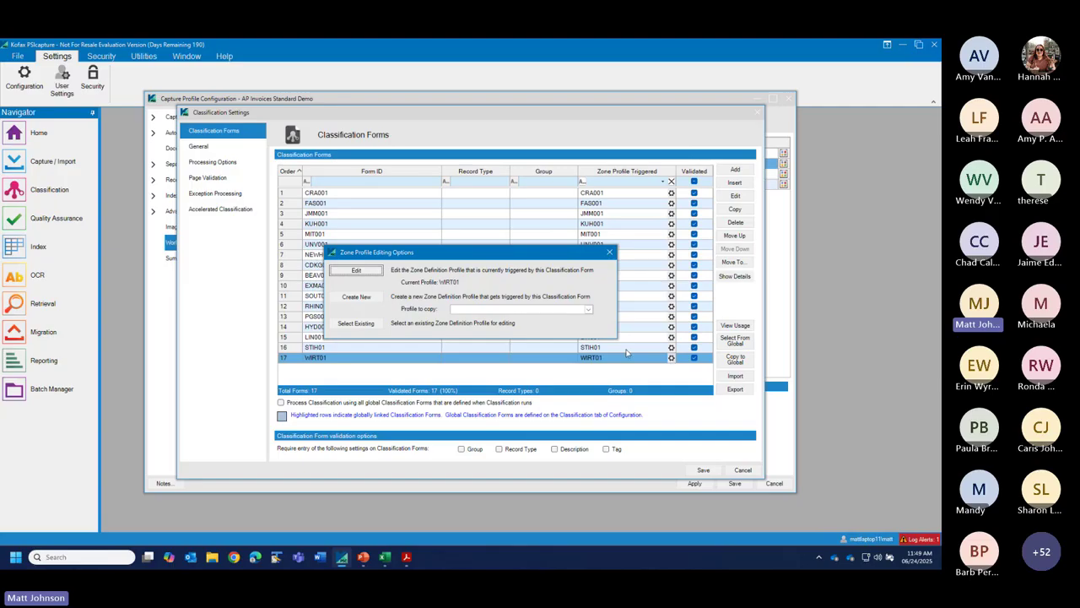
left_click(356, 271)
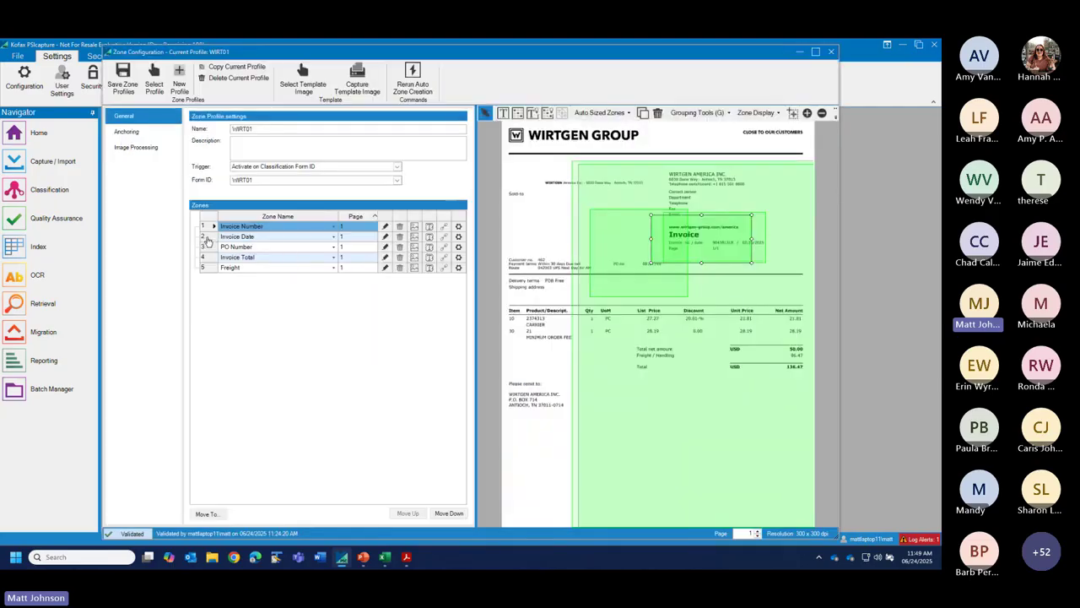
left_click(208, 237)
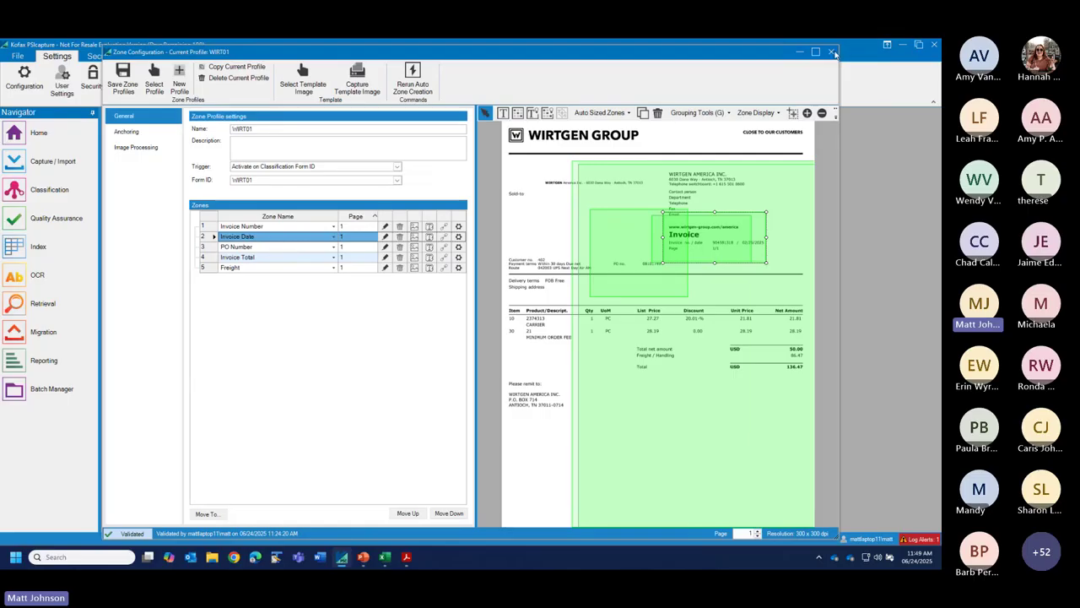
left_click(833, 52)
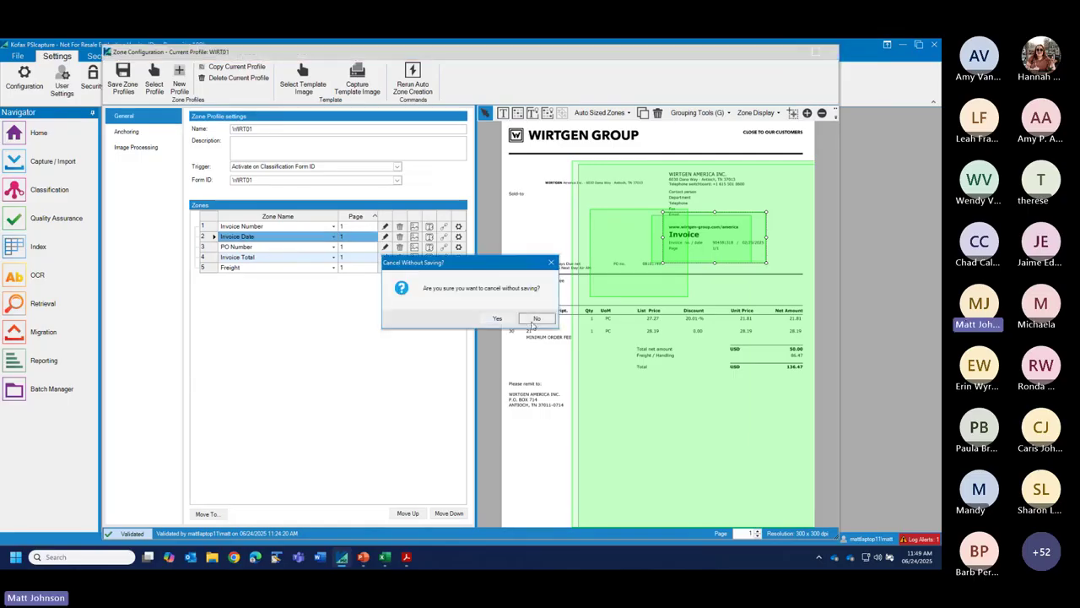
left_click(535, 319)
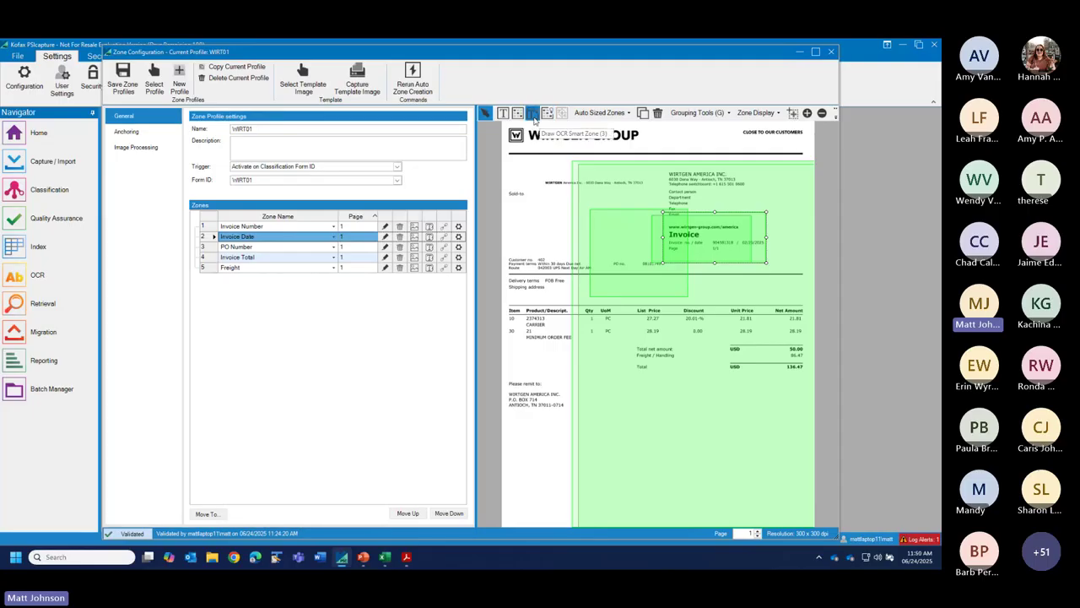
- Draw an OCR smart zone on the Wirtgen invoice and stretch it over the lower right area containing the freight and total amounts
left_click(533, 114)
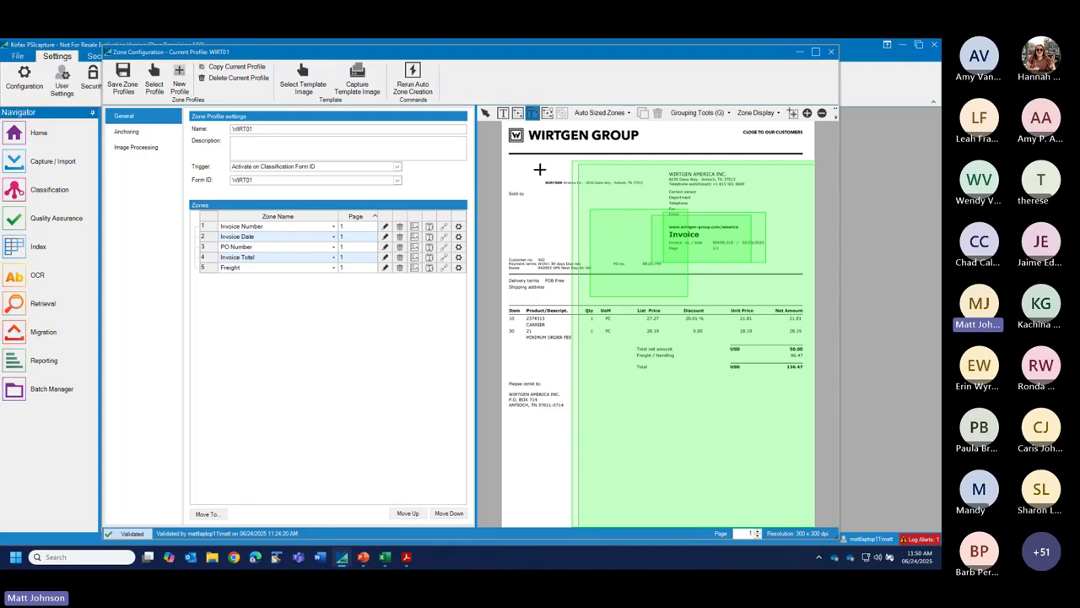
left_click_drag(512, 150, 604, 222)
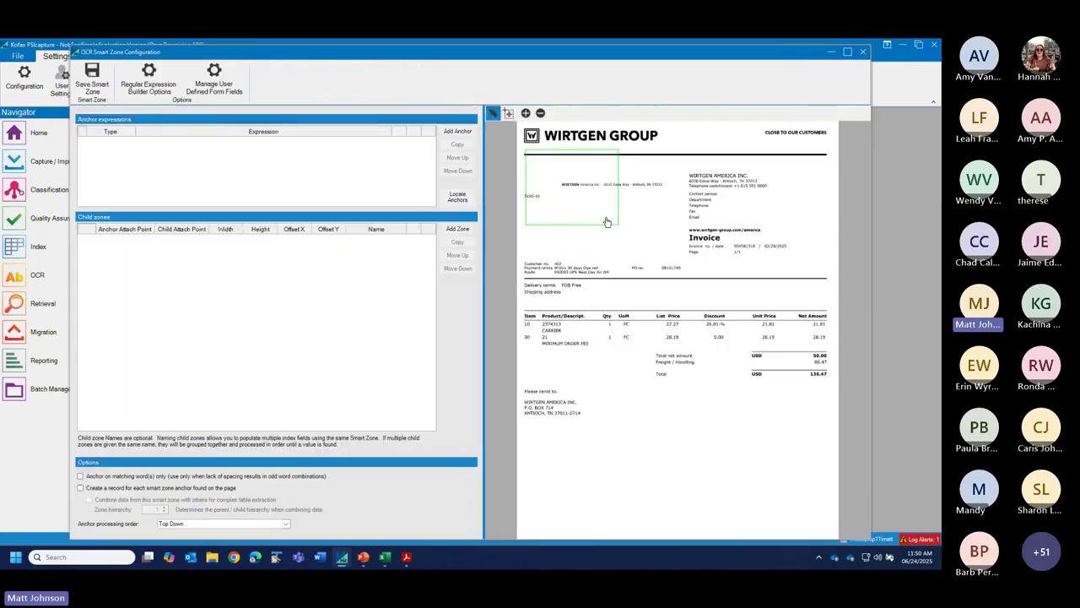
left_click_drag(553, 172, 662, 343)
left_click(727, 396)
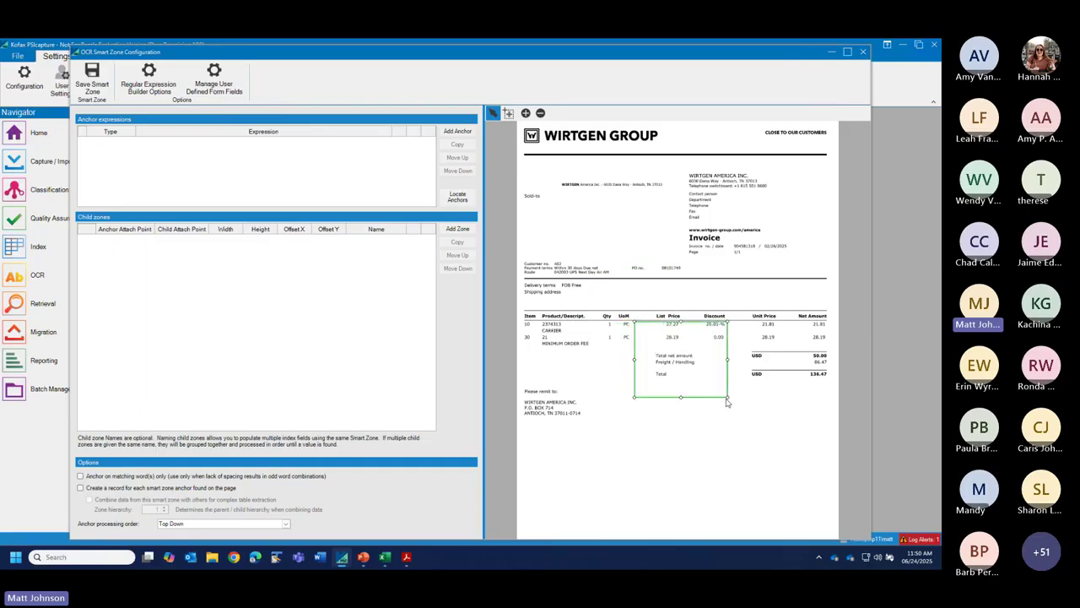
left_click_drag(726, 396, 881, 513)
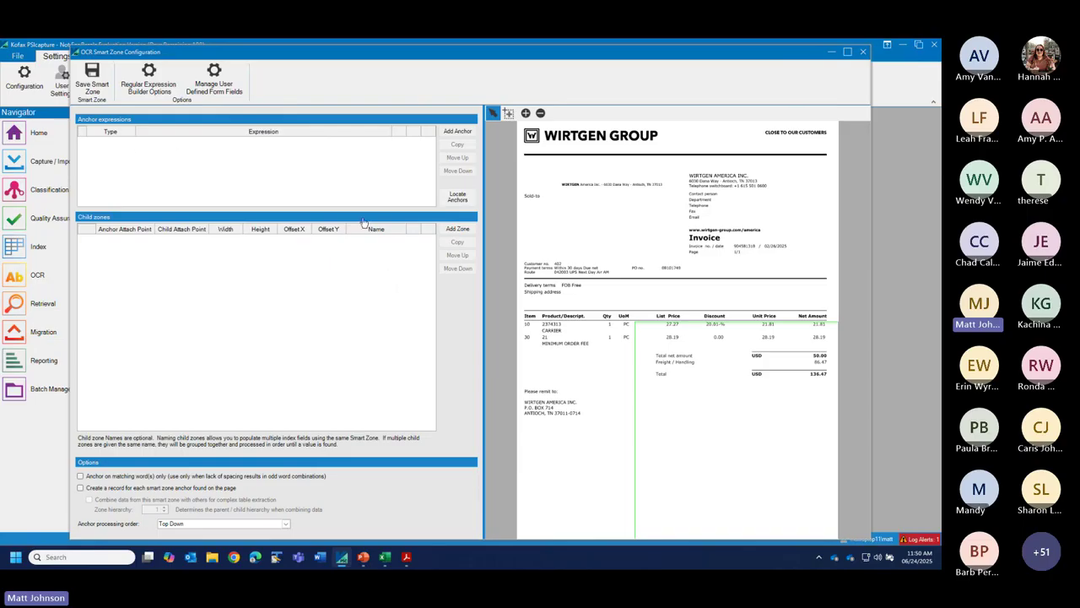
- Add a custom anchor expression to the smart zone from the word Freight on the invoice
left_click(464, 132)
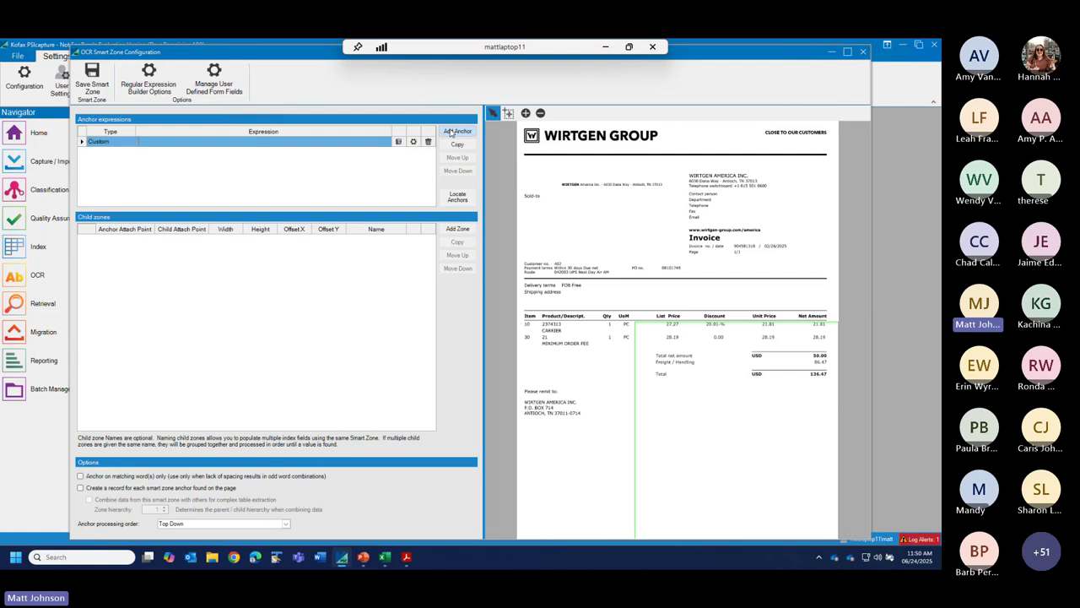
left_click(399, 144)
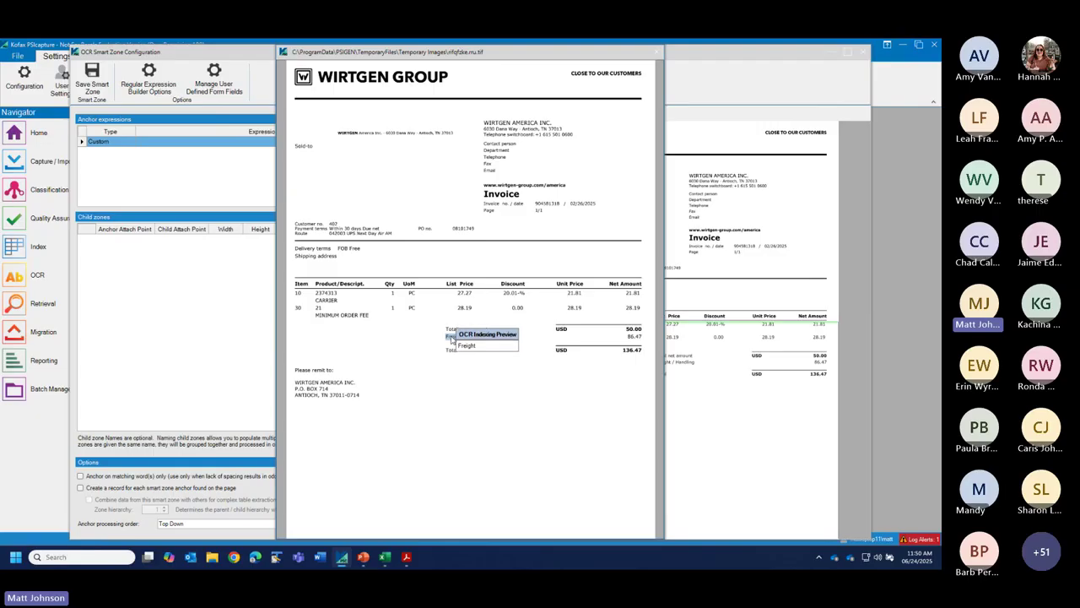
left_click(456, 338)
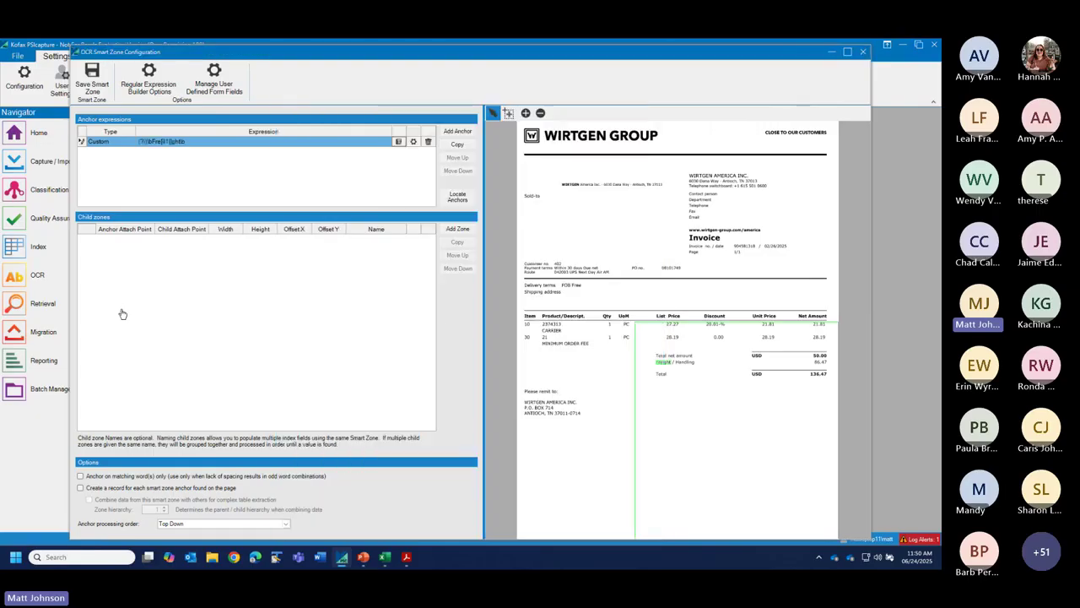
- Add a child zone over the freight amount, 300 wide and 36 high at offset 959, -4, and save the smart zone
left_click(457, 229)
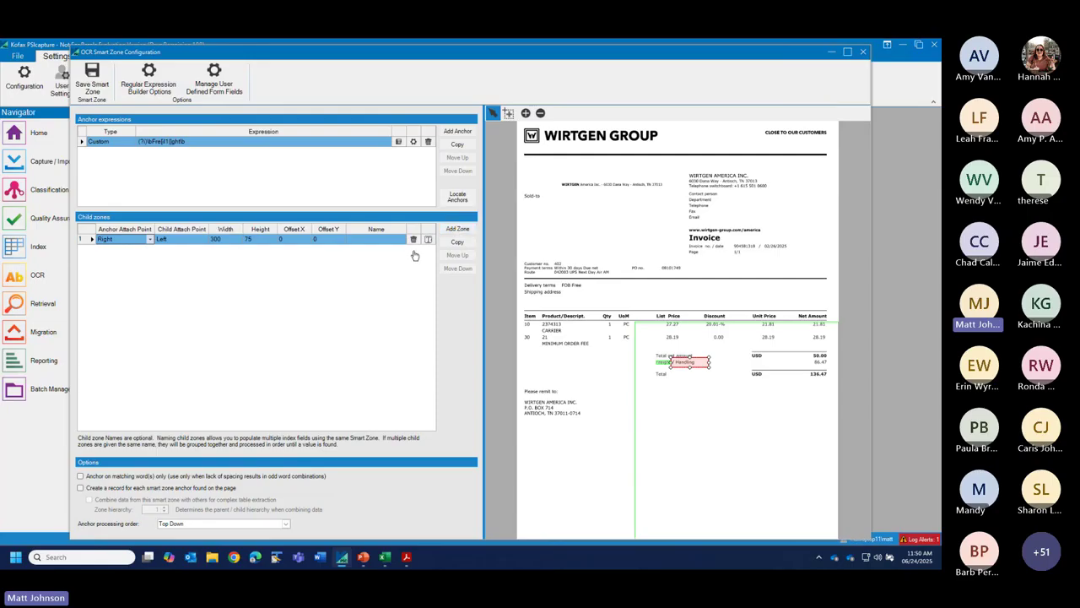
left_click_drag(698, 364, 811, 363)
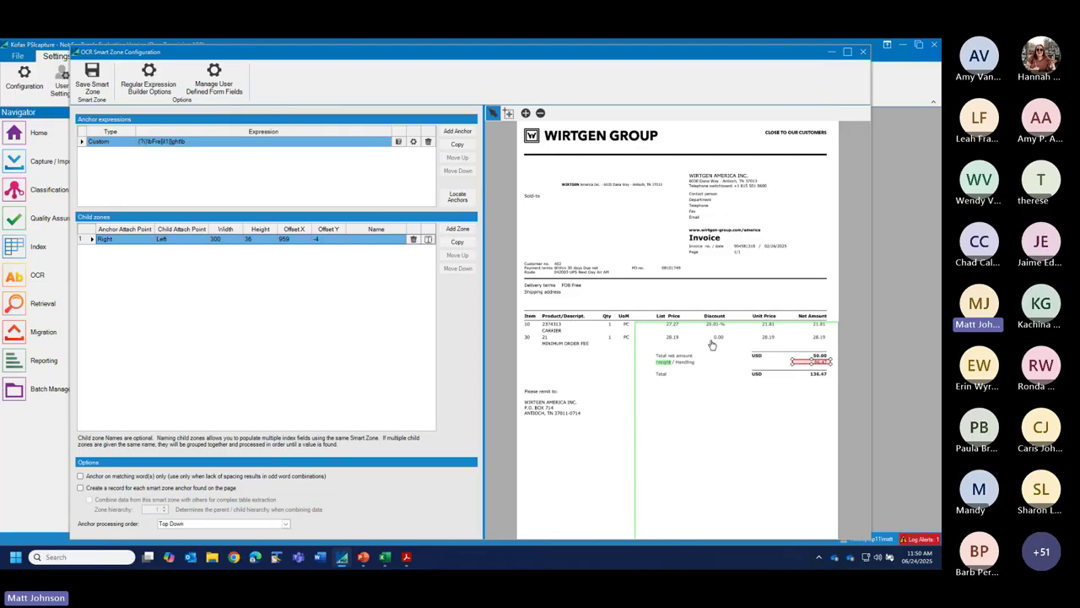
left_click(92, 81)
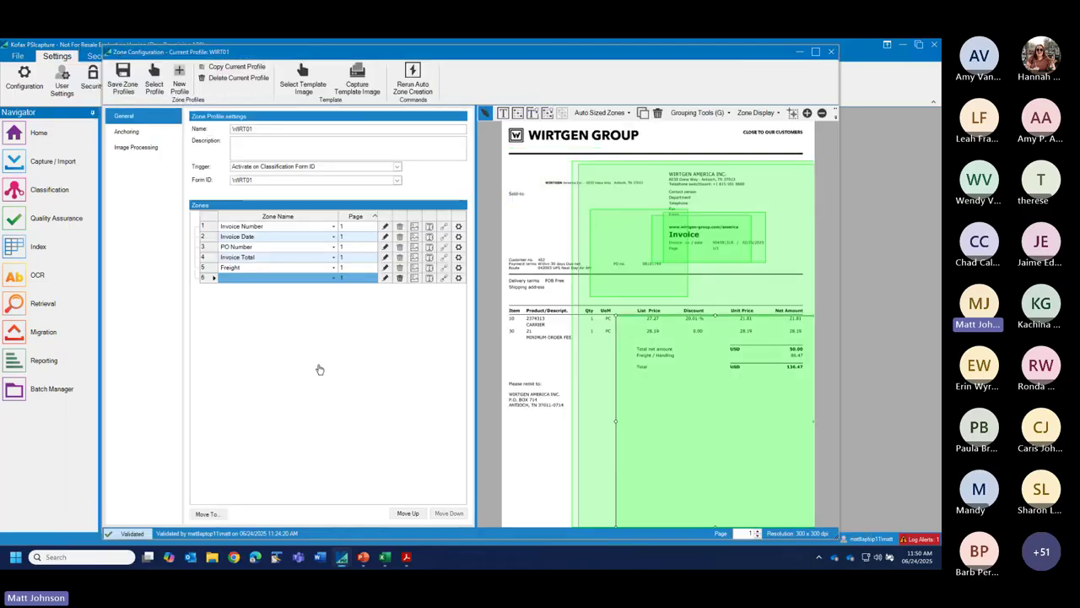
- Assign the Discount field to the new zone, and close the WIRT01 zone profile without saving
left_click(333, 282)
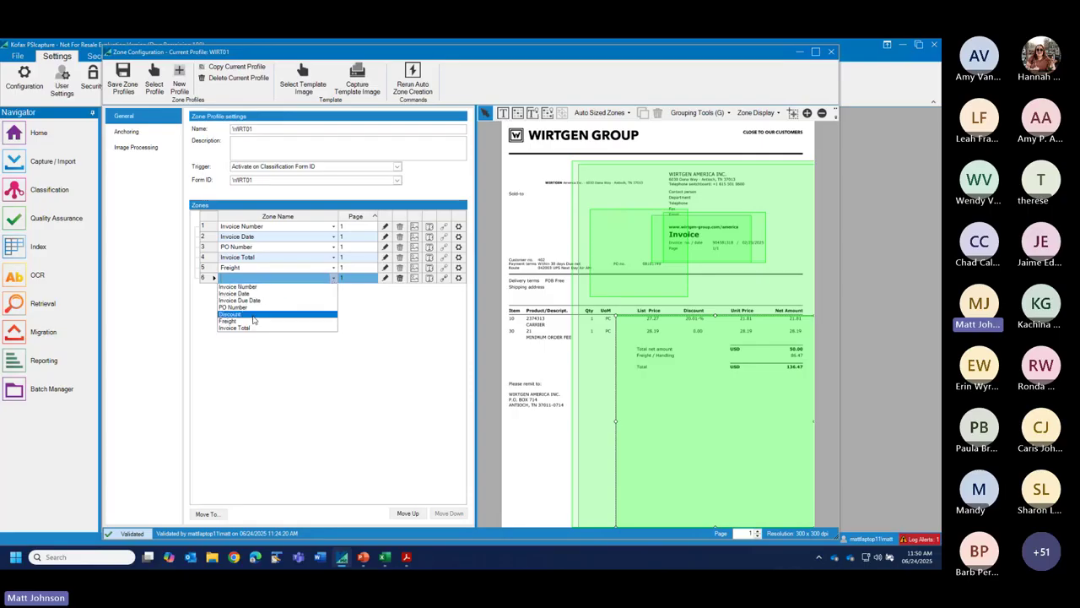
left_click(253, 316)
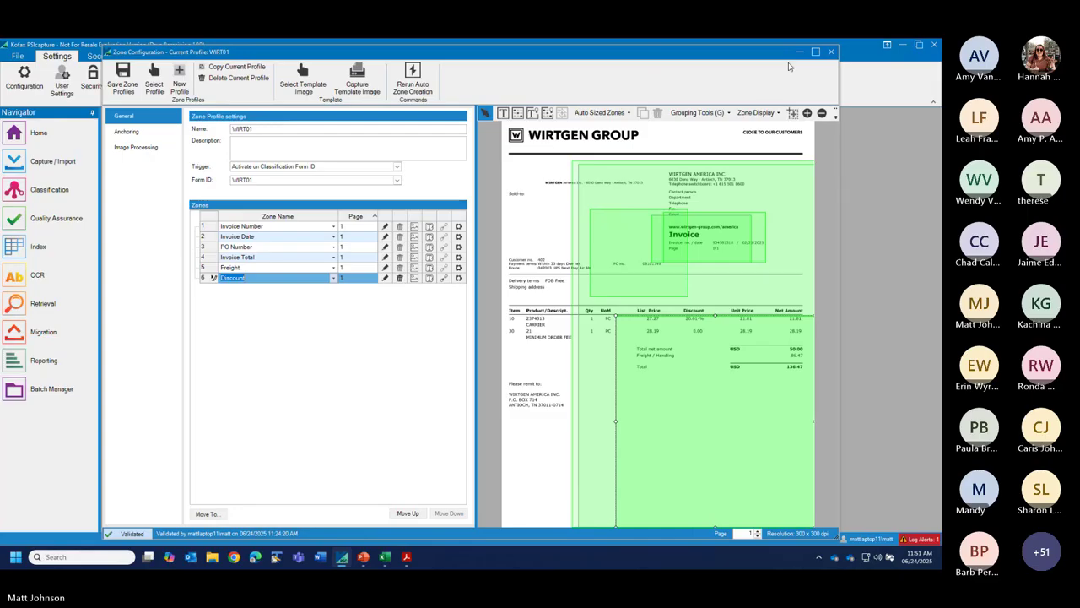
left_click(831, 52)
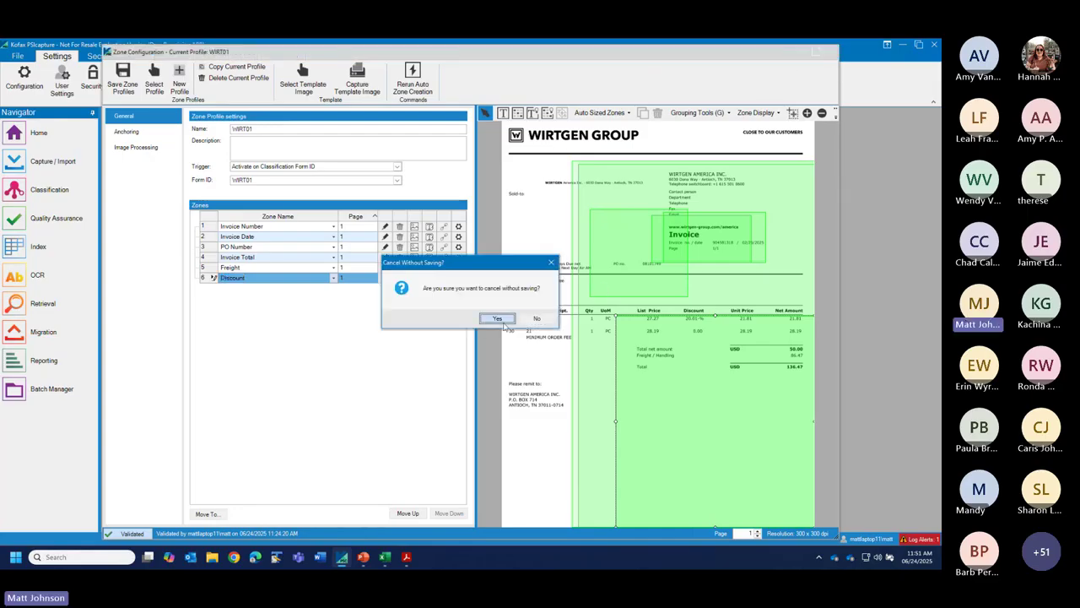
left_click(503, 319)
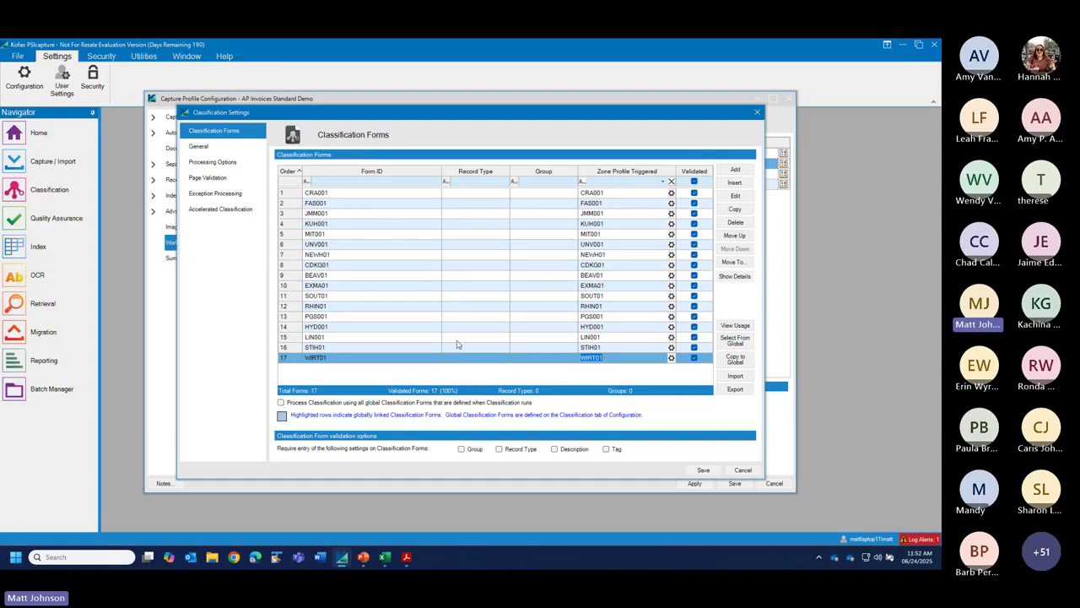
- Save the classification settings, together with the AP Invoices Standard Demo capture profile and the overall configuration
left_click(709, 474)
left_click(733, 483)
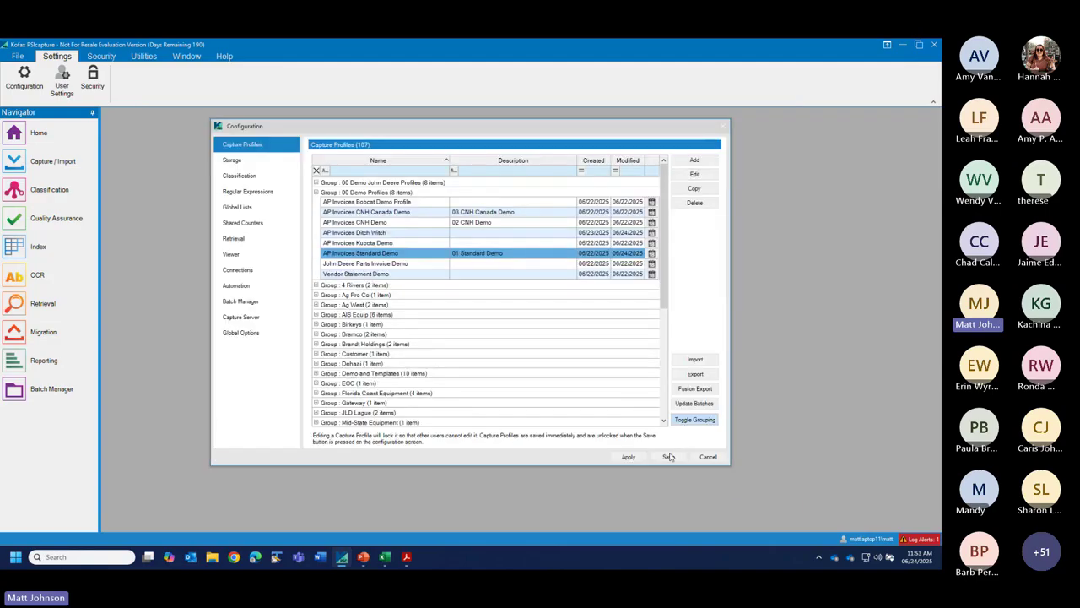
left_click(669, 458)
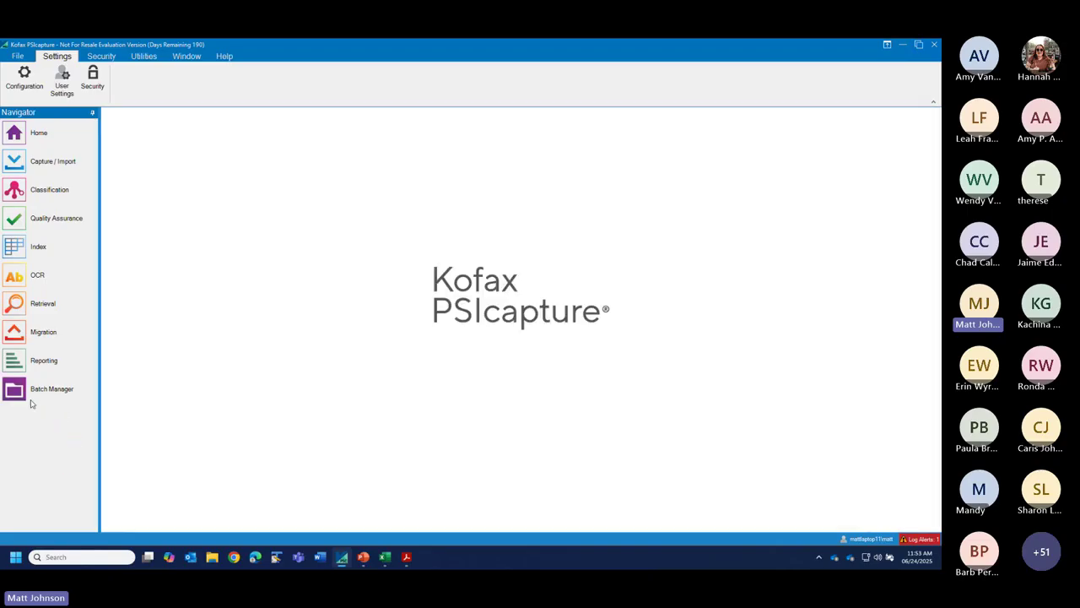
- Open local batch 627 in Index, clearing the completed flags of subsequent workflow steps and declining to re-run OCR preparation and auto indexing
left_click(34, 389)
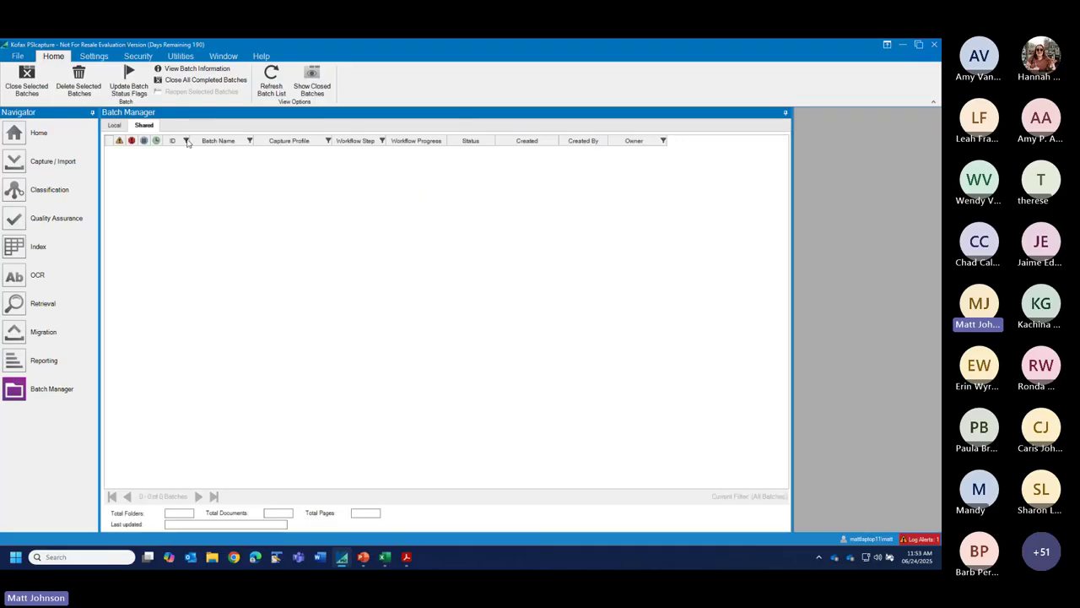
left_click(114, 125)
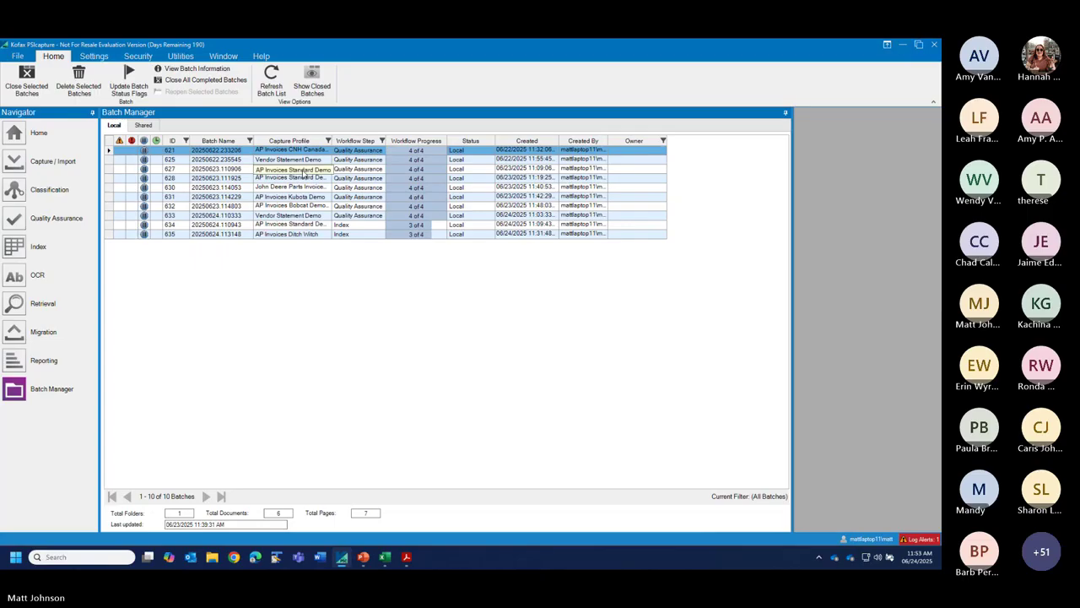
left_click(302, 170)
right_click(305, 173)
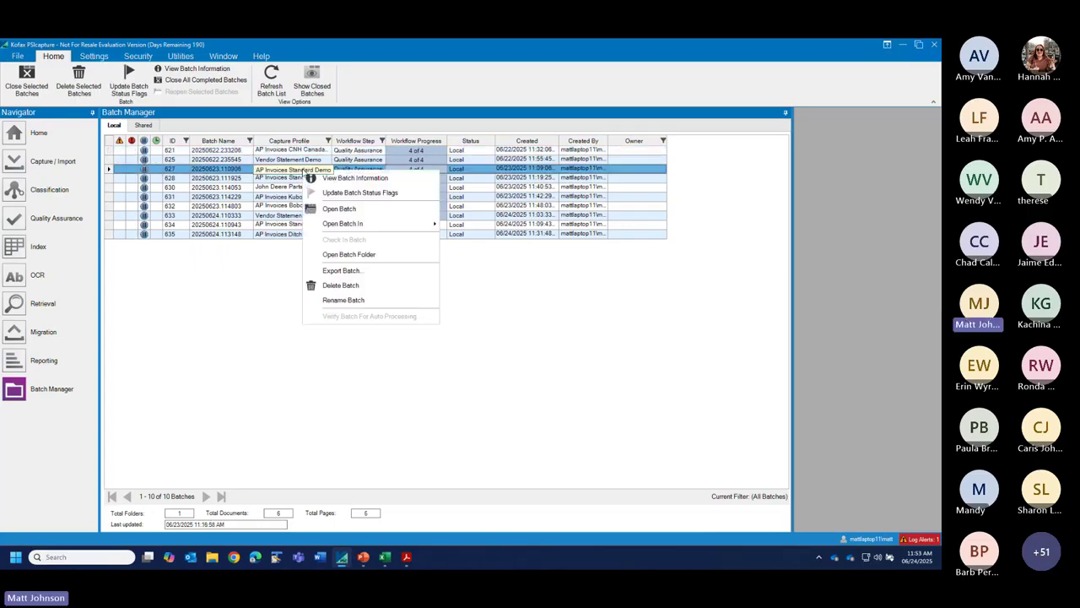
mouse_move(342, 230)
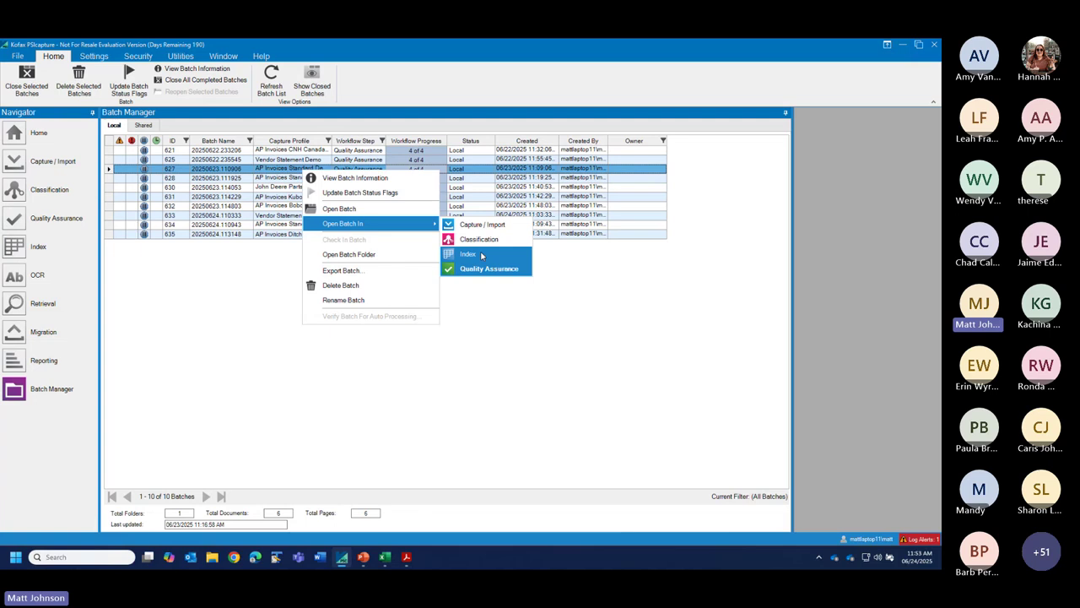
left_click(482, 256)
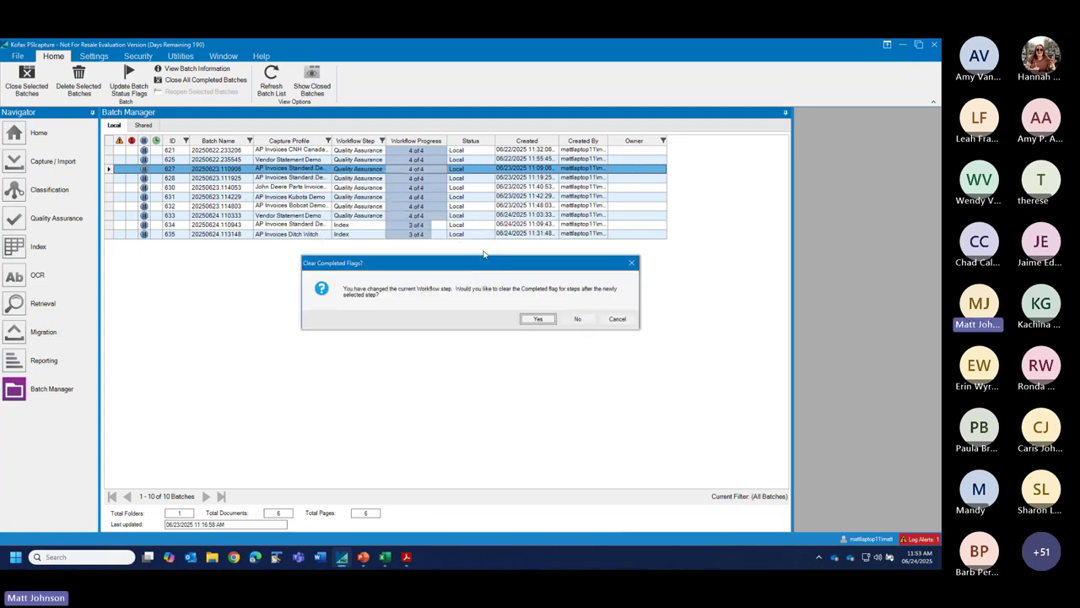
left_click(544, 319)
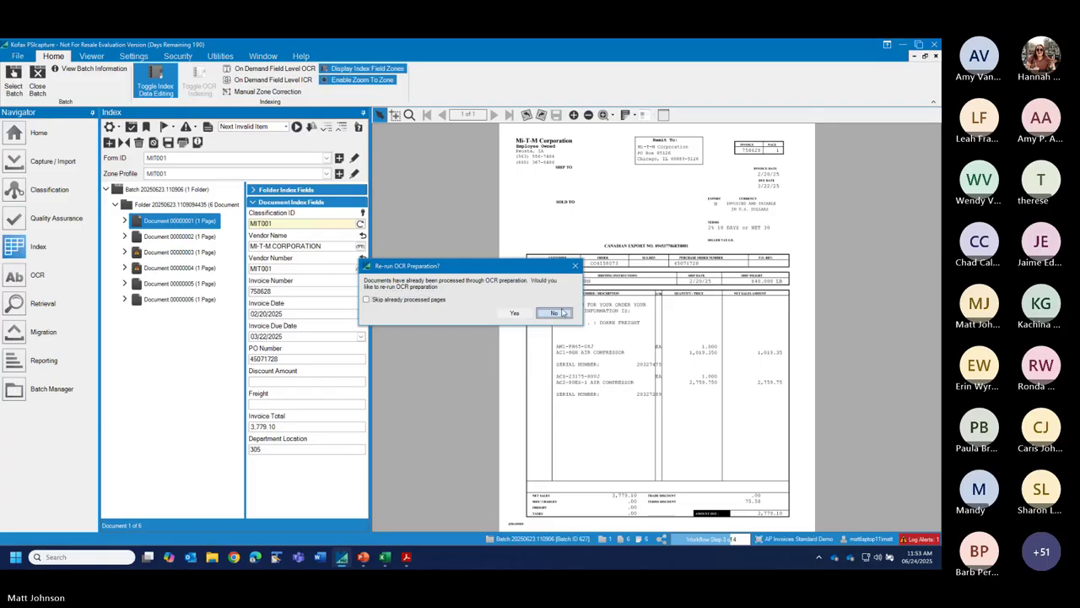
left_click(554, 311)
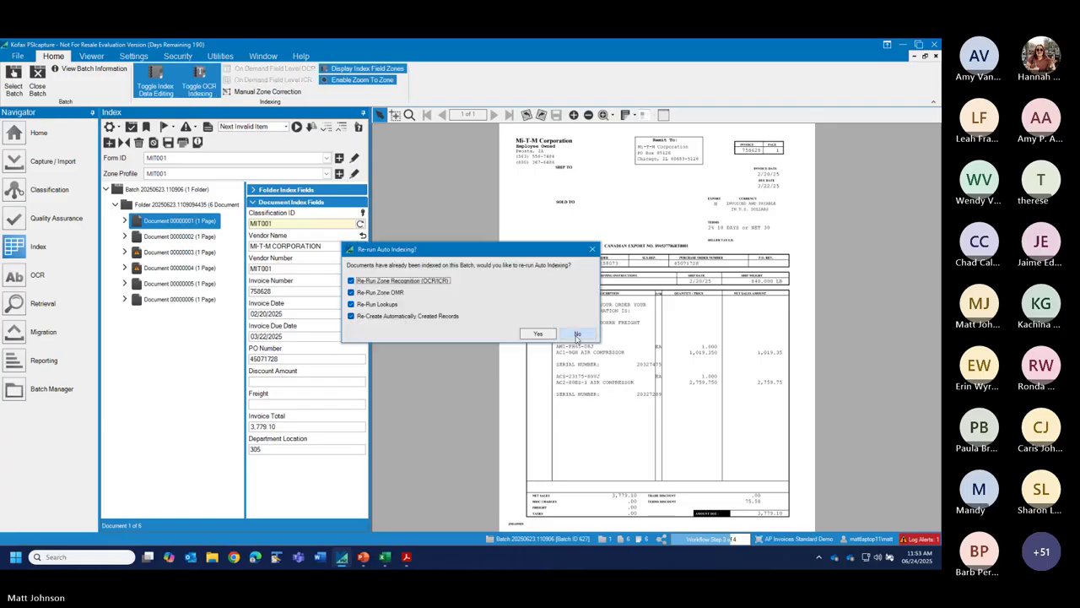
left_click(577, 336)
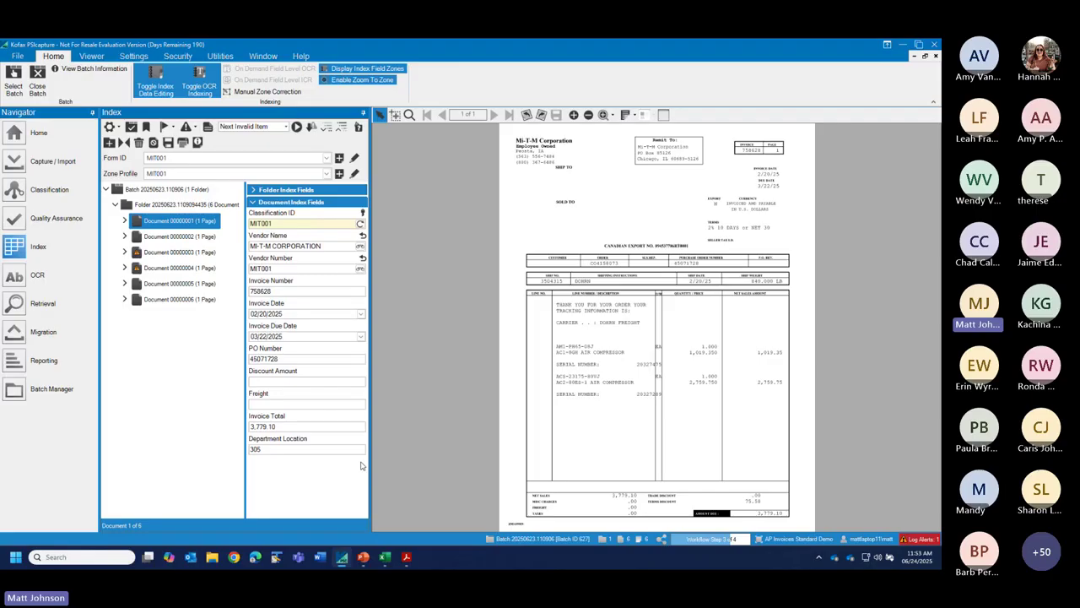
- Examine the Invoice Number smart zone in the MIT001 zone profile from the indexing screen, and close everything without saving
left_click(356, 161)
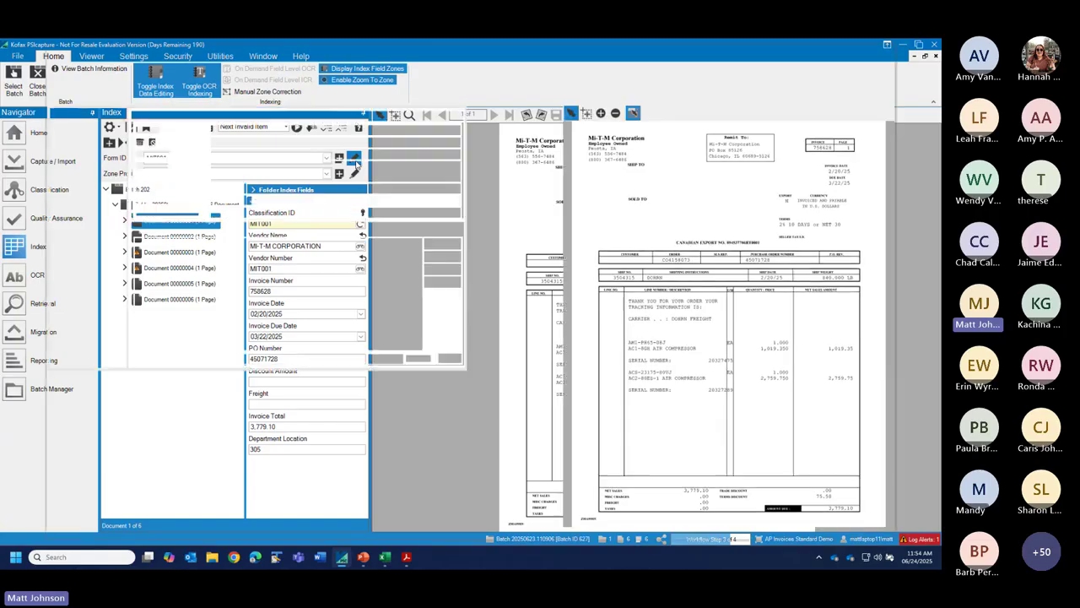
left_click(73, 178)
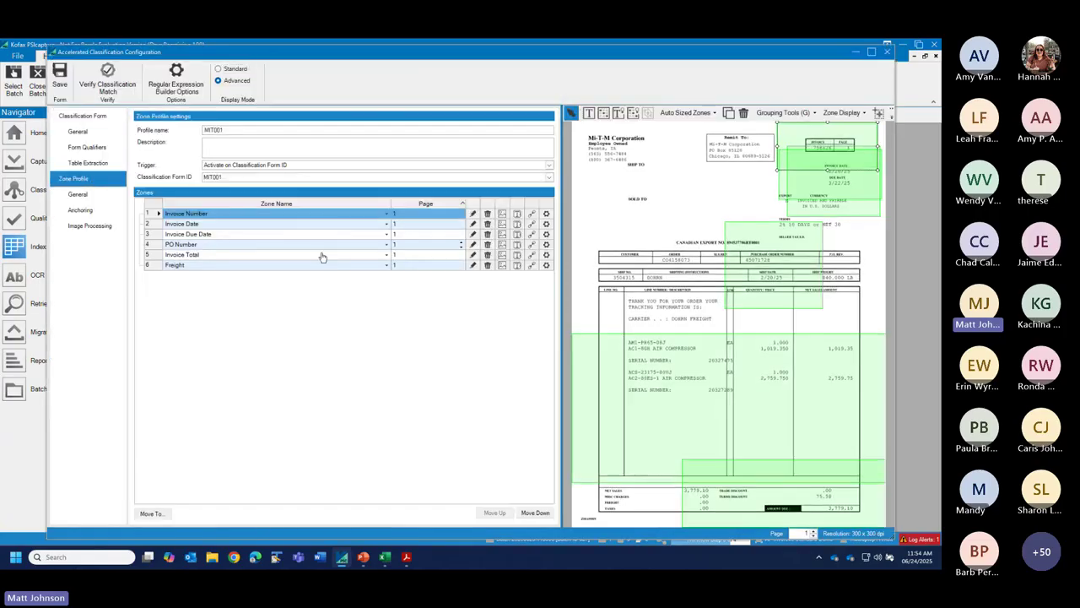
left_click(473, 213)
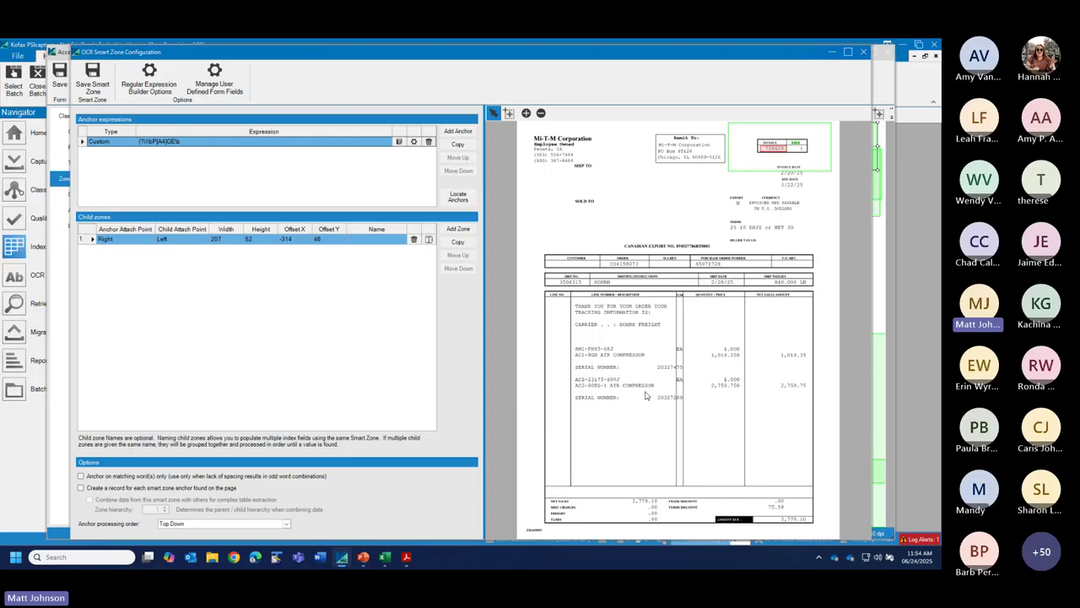
left_click(749, 168)
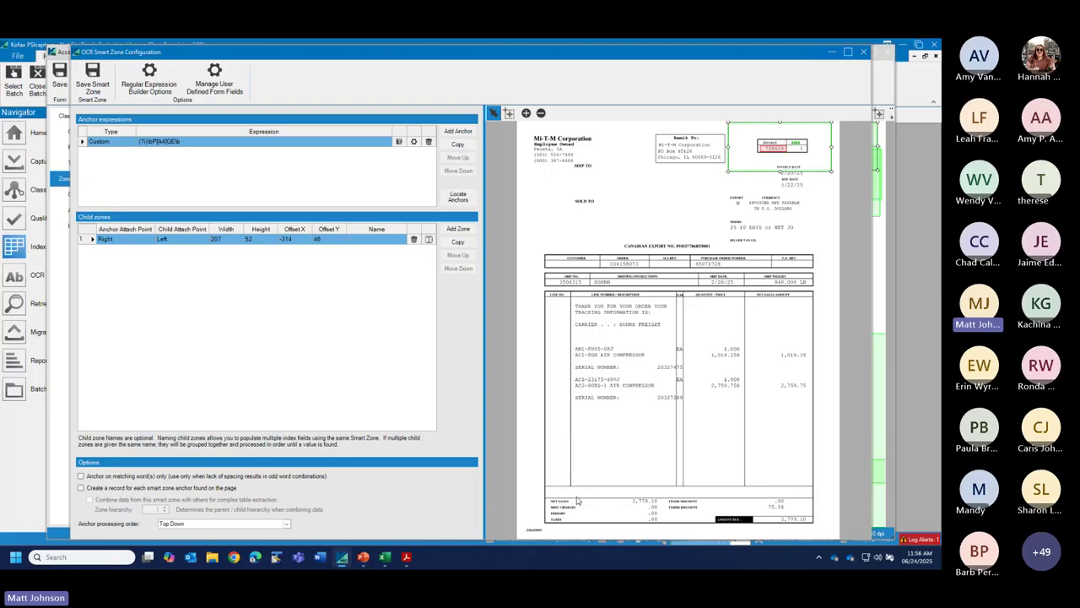
left_click(864, 54)
left_click(498, 320)
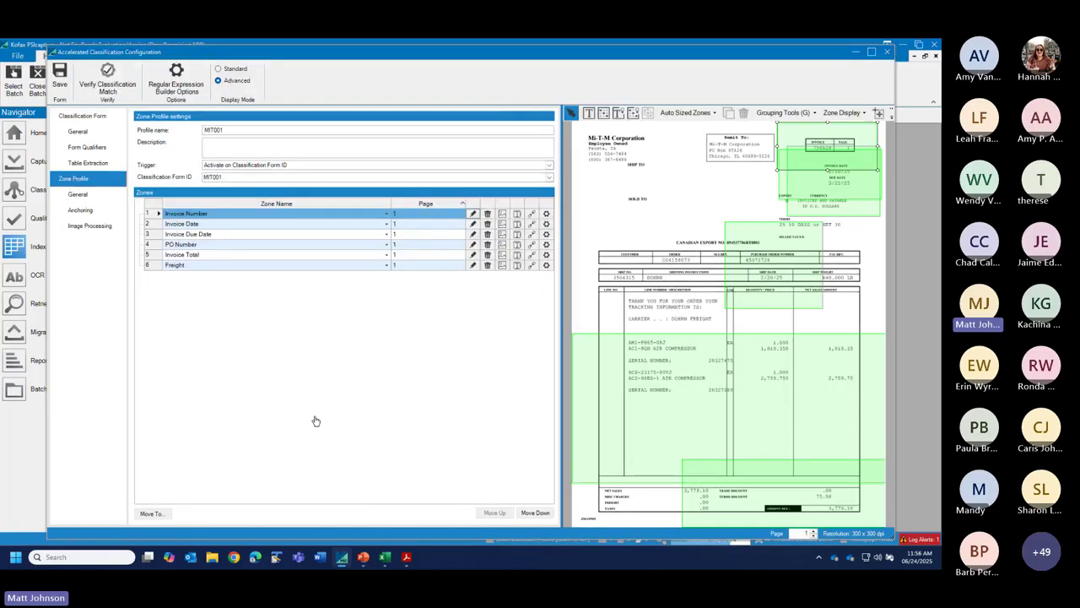
left_click(887, 51)
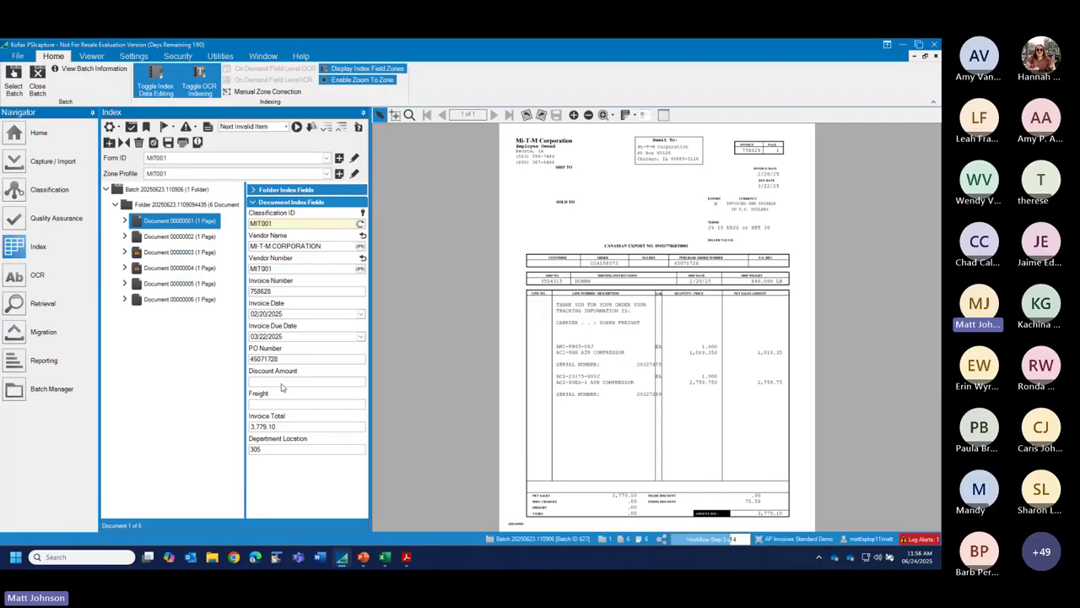
- Step through the first document's index fields from Invoice Number to Department Location, and accept it to advance to the second document
left_click(304, 291)
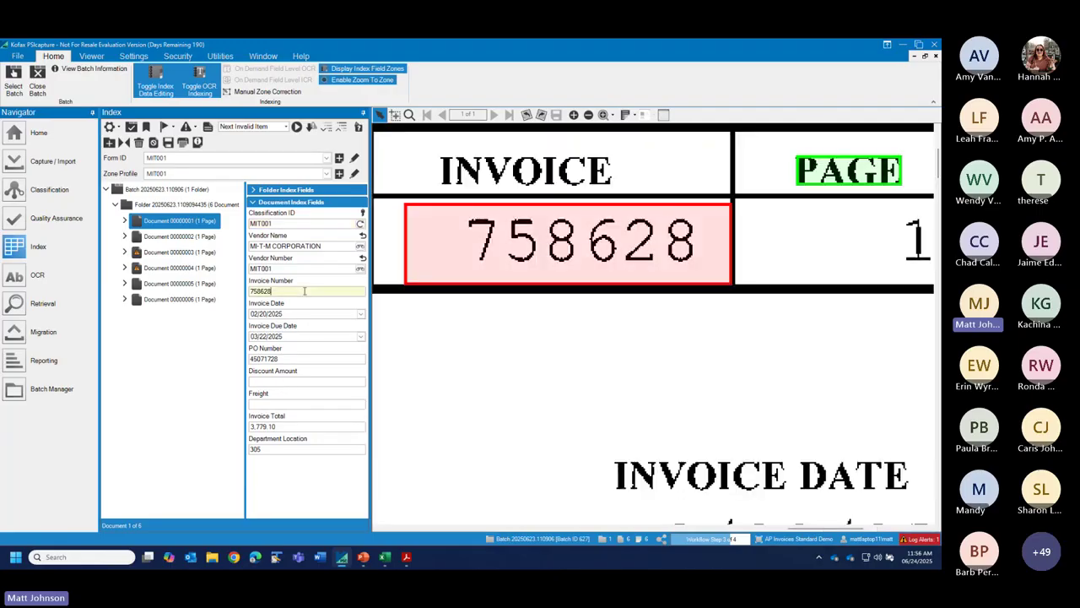
key("Tab")
key("Tab")
key("Tab")
key("Tab")
key("Tab")
key("Tab")
key("Tab")
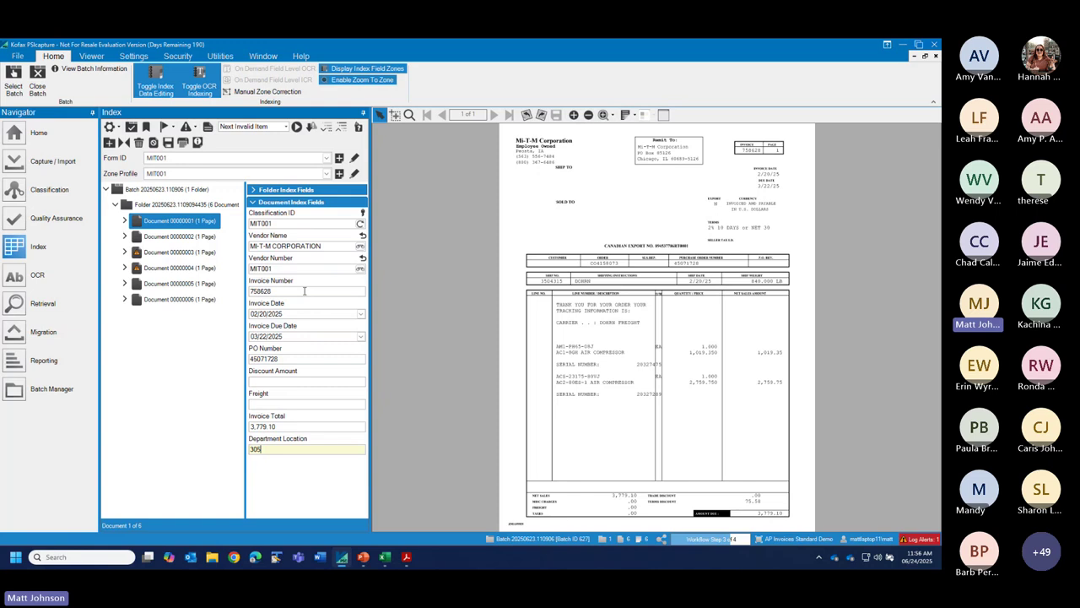
key("Return")
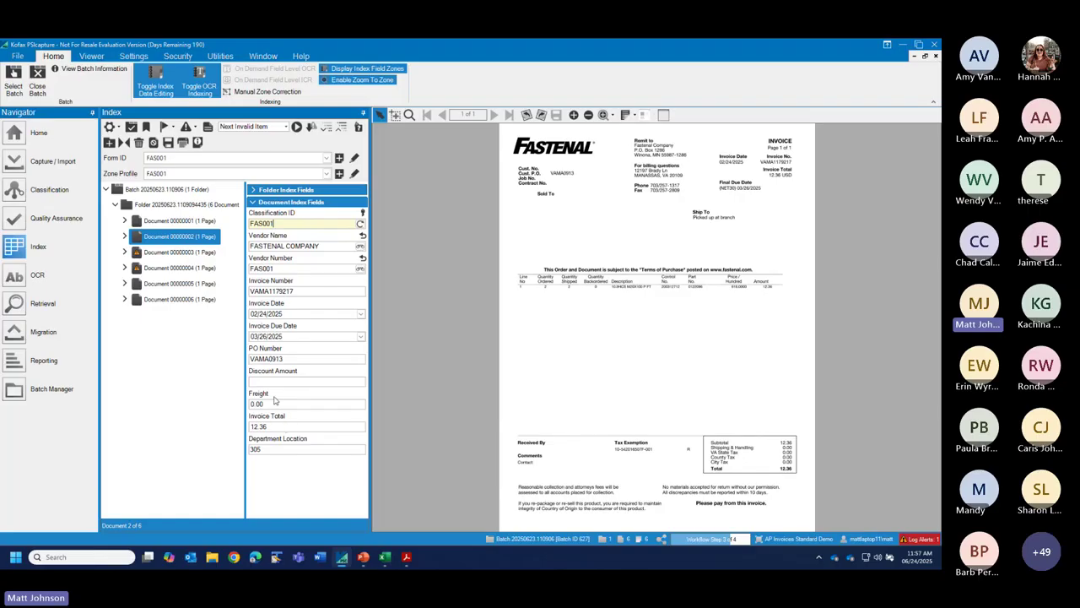
- Check the Freight and Invoice Number capture zones on the Fastenal invoice
left_click(274, 404)
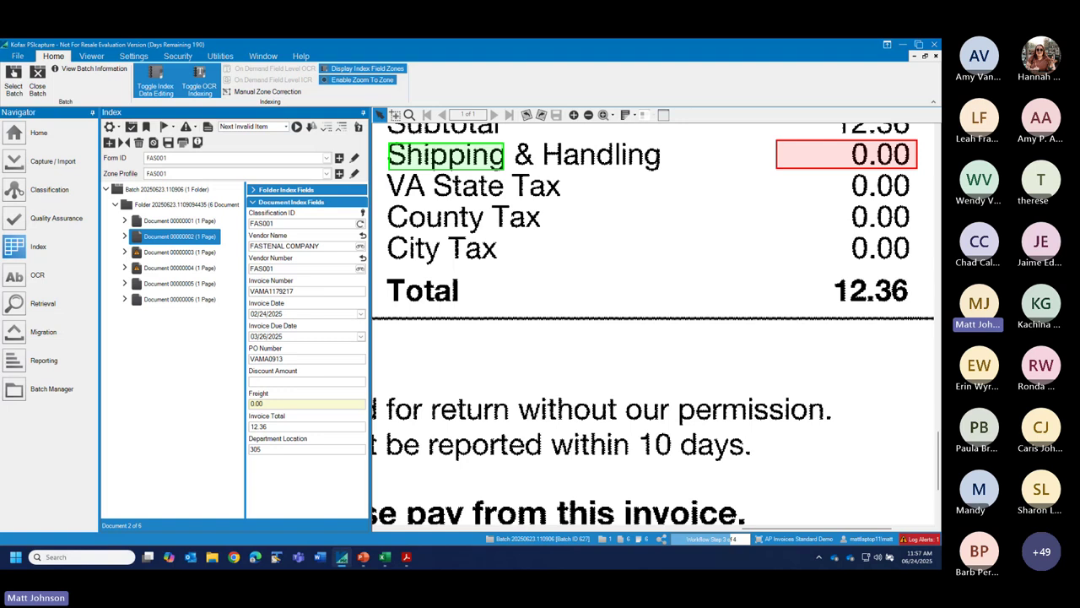
left_click(309, 290)
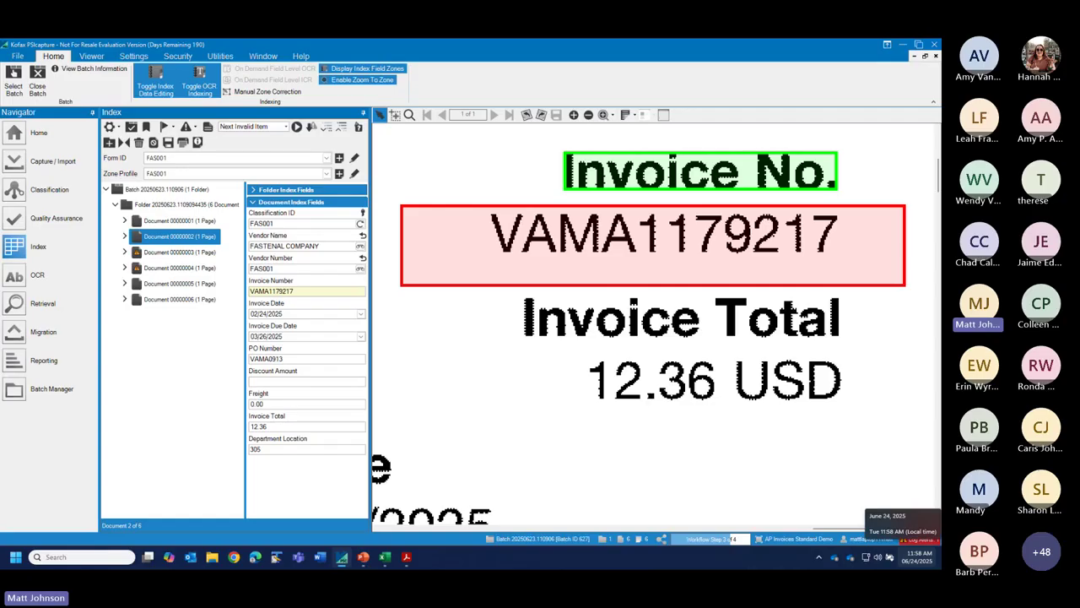
- Switch to the Vendors-Know your Numbers workbook in Excel, and review its Summary and Counts sheets
left_click(385, 557)
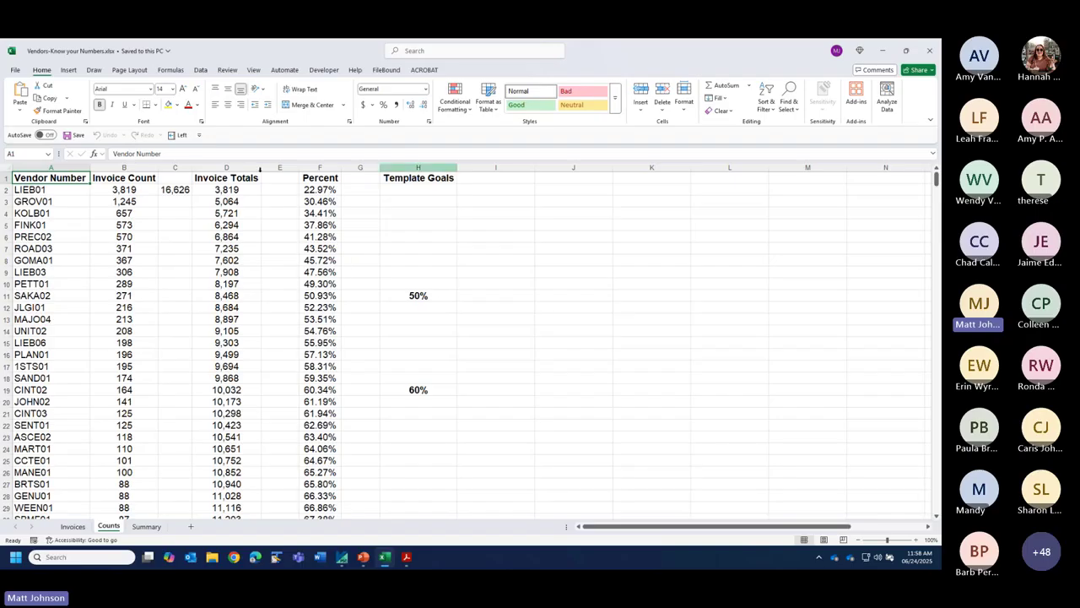
left_click(144, 526)
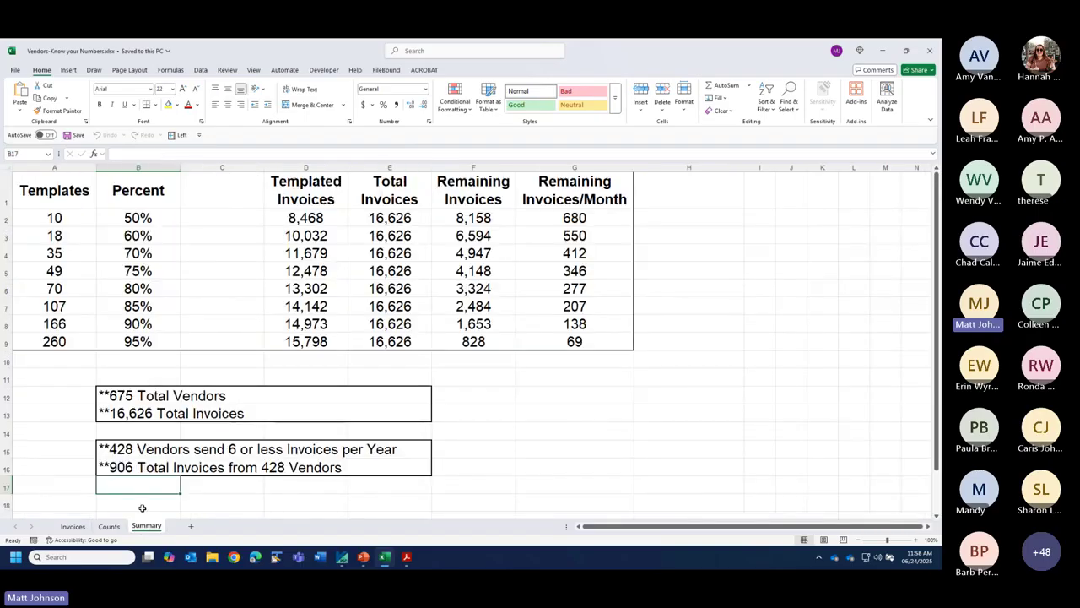
left_click(108, 525)
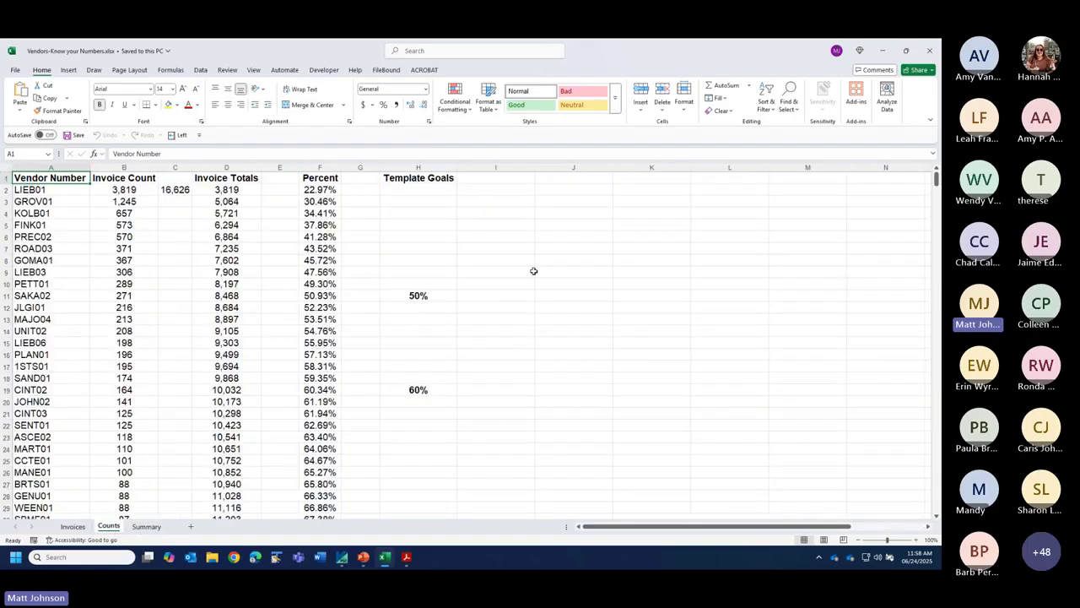